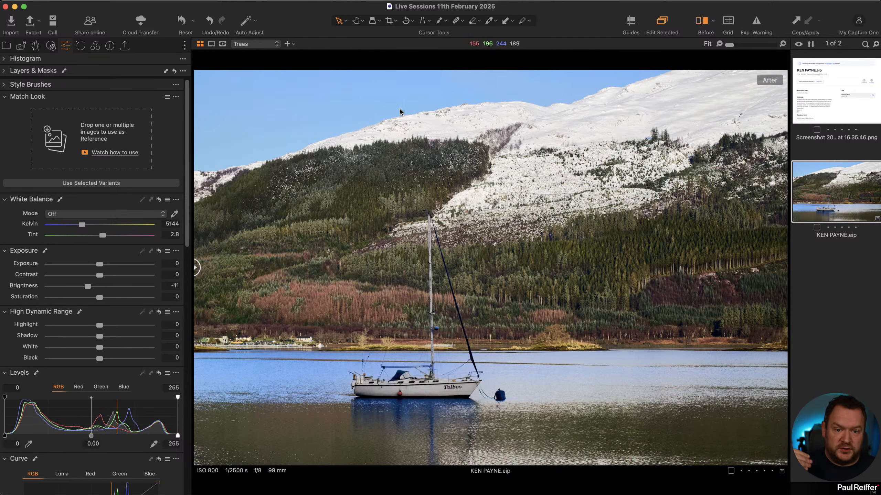
# Step: Review the boat photo's Export Original Files options, including Export as EIP, and leave without exporting
pyautogui.rightClick(374, 98)
pyautogui.moveTo(446, 155)
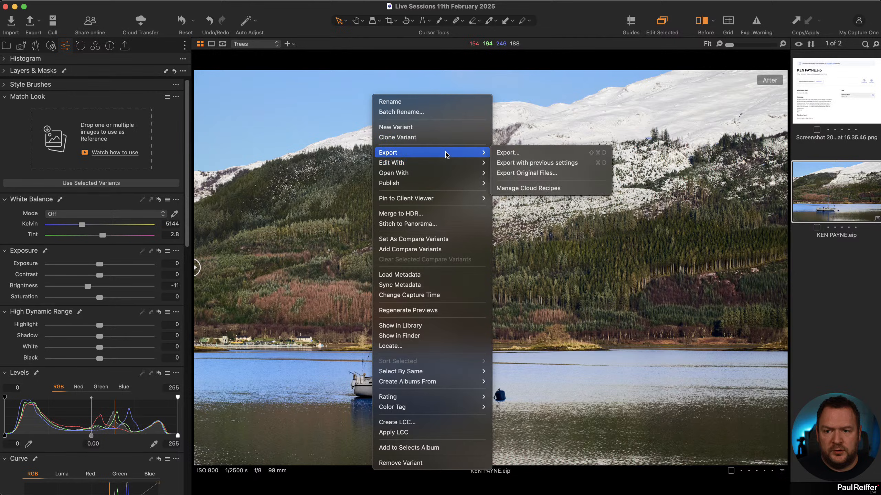
pyautogui.click(541, 175)
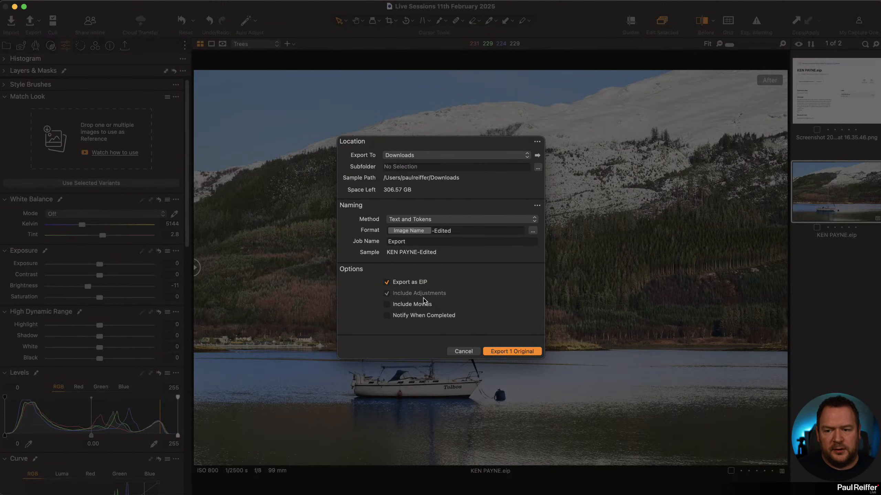
pyautogui.click(465, 351)
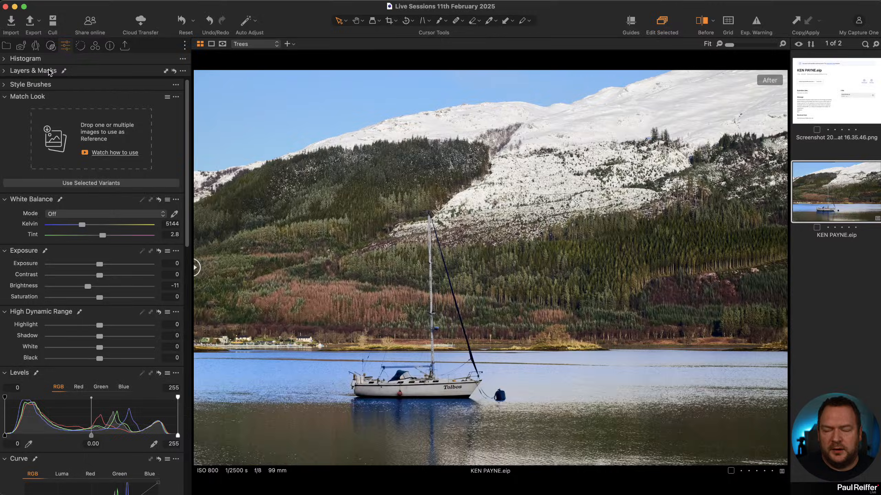
# Step: Expand the Layers & Masks and Histogram tools in the adjustment tool set
pyautogui.moveTo(52, 72)
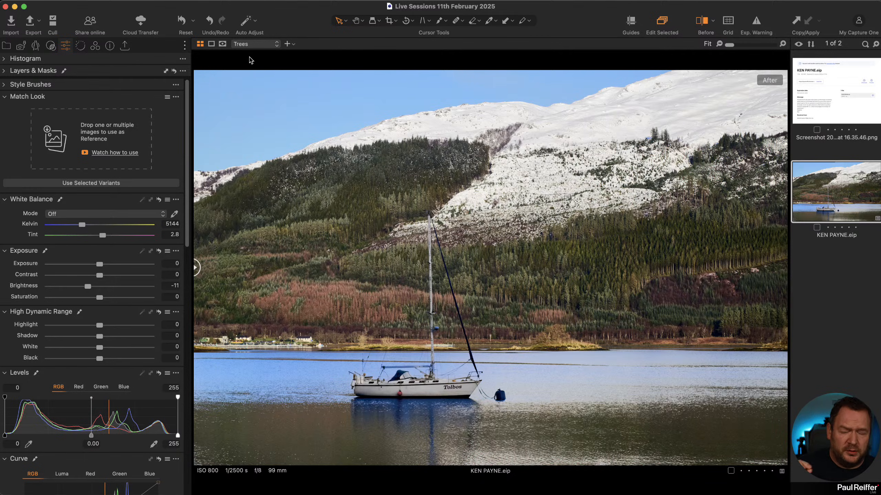
pyautogui.click(95, 46)
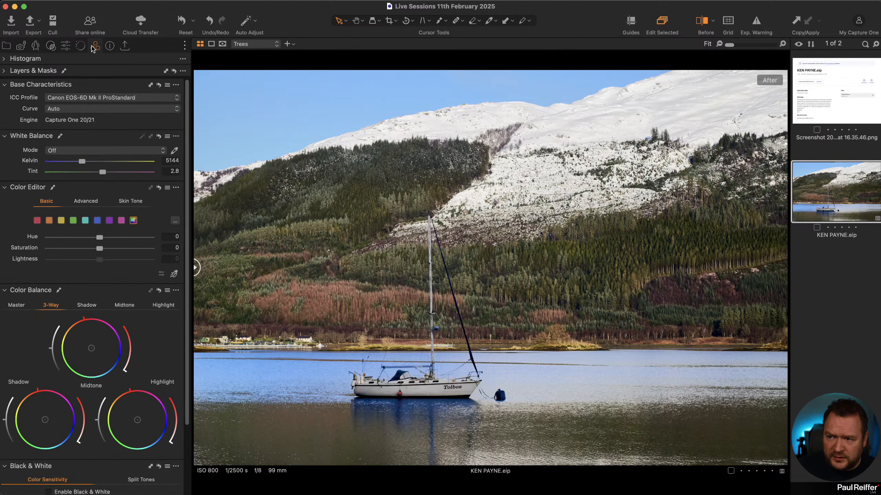
pyautogui.click(81, 48)
pyautogui.click(67, 47)
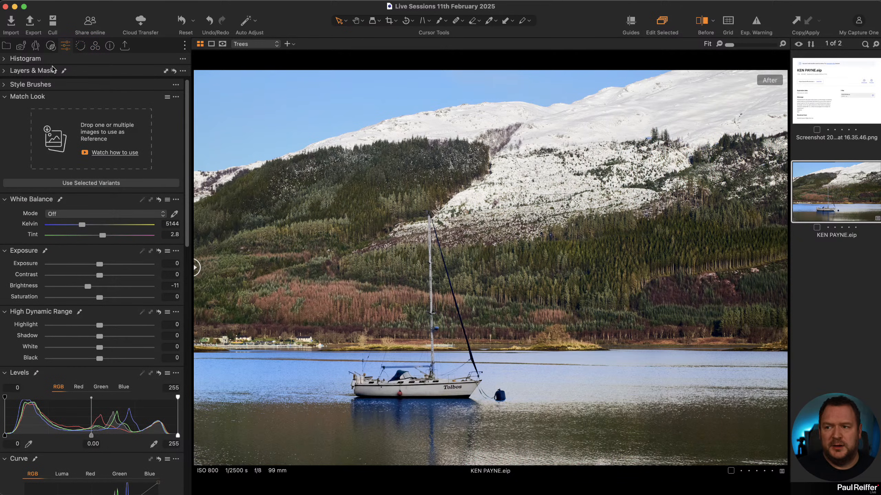
pyautogui.click(5, 71)
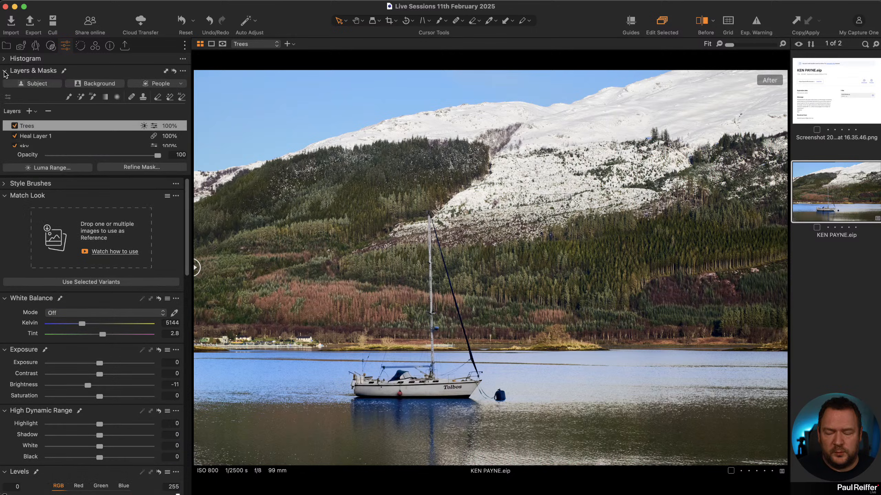
pyautogui.click(4, 59)
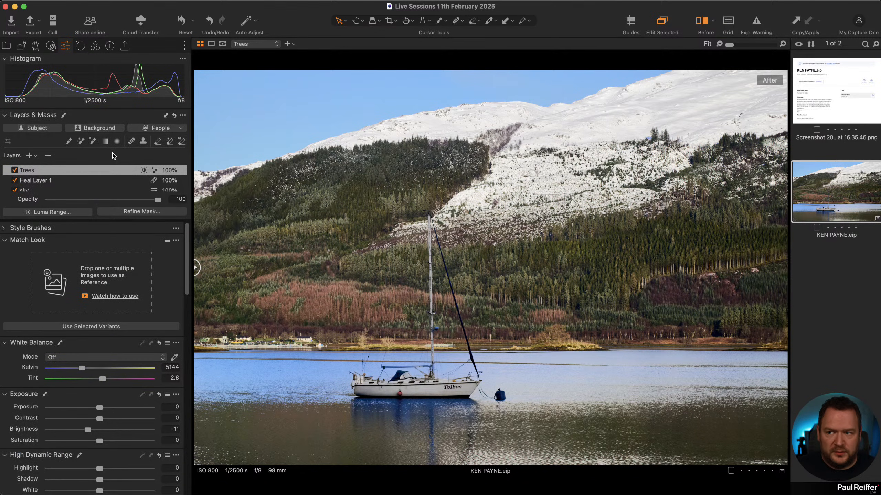
pyautogui.click(81, 47)
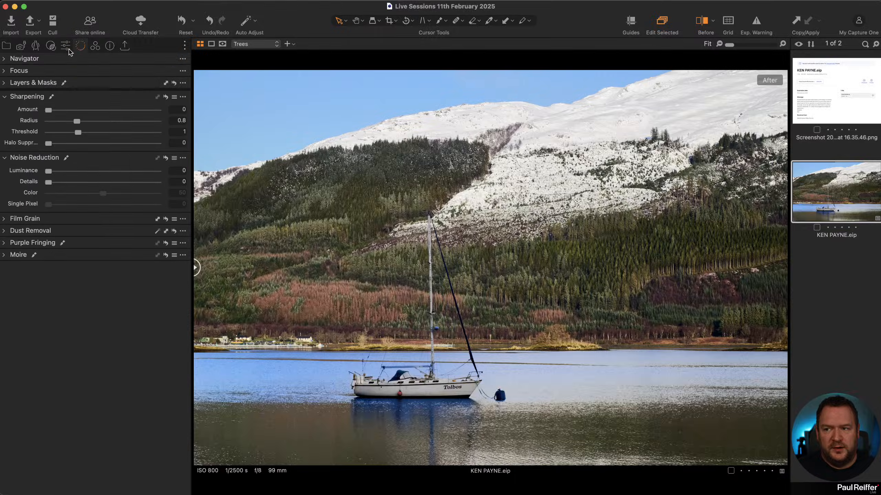
pyautogui.click(5, 70)
pyautogui.click(4, 59)
pyautogui.click(4, 59)
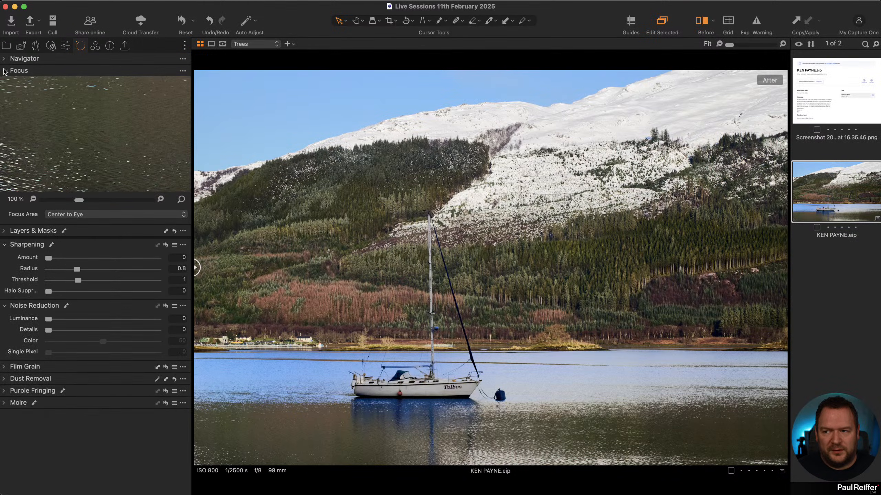
pyautogui.click(5, 71)
# Step: Expand the Layers & Masks and Histogram tools in the color tool set as well
pyautogui.click(95, 46)
pyautogui.click(5, 71)
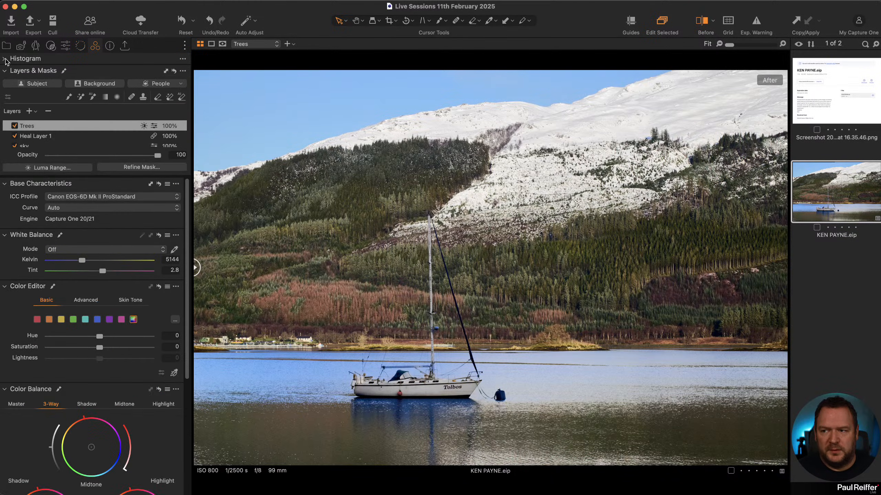
pyautogui.click(5, 59)
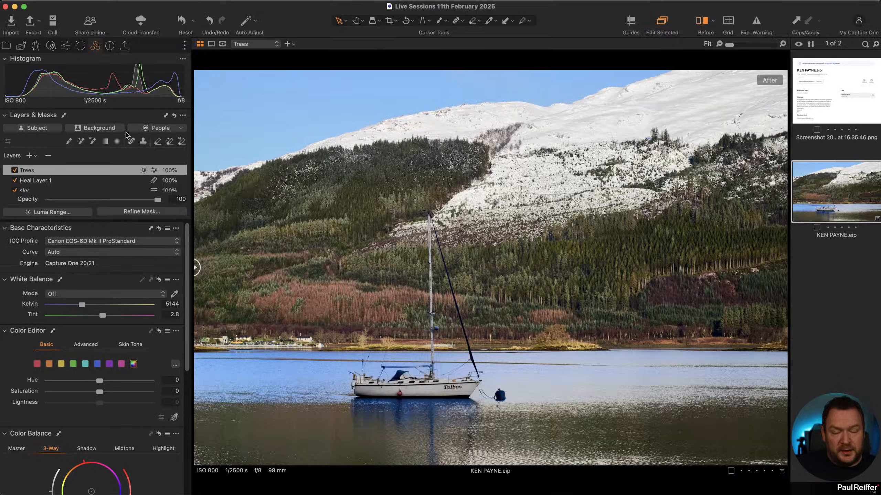
# Step: View the list of available workspaces and leave the current one in use
pyautogui.click(225, 1)
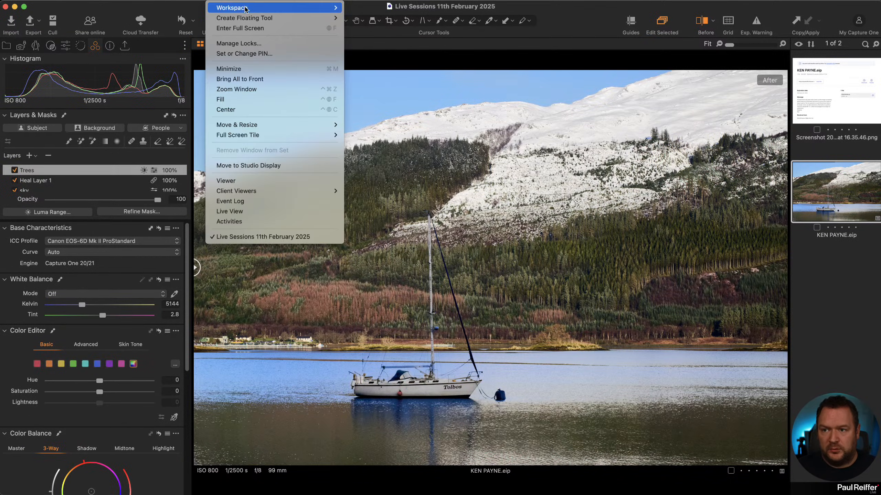
pyautogui.moveTo(247, 8)
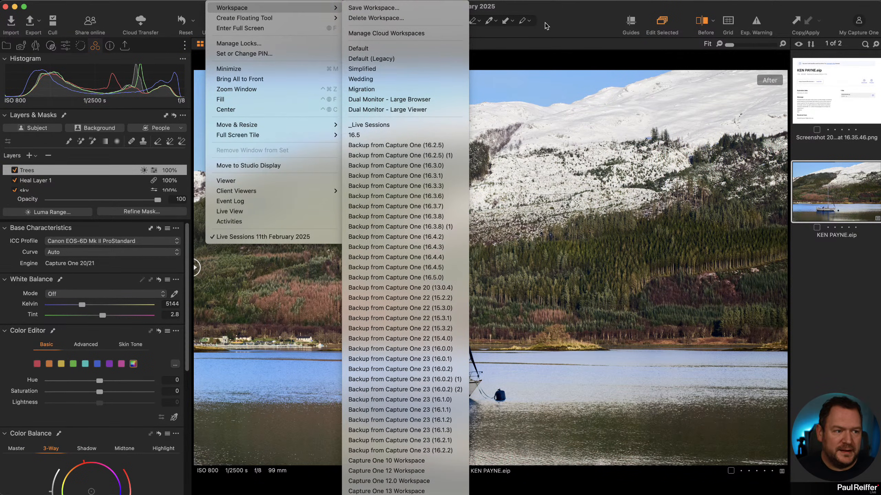
pyautogui.click(576, 29)
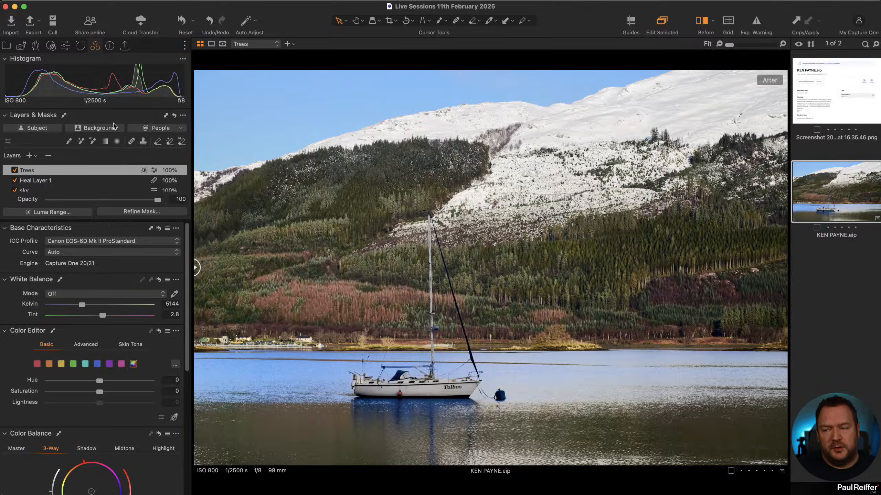
# Step: Clone the boat photo's variant and raise the exposure of its Trees layer to 1.63
pyautogui.click(66, 46)
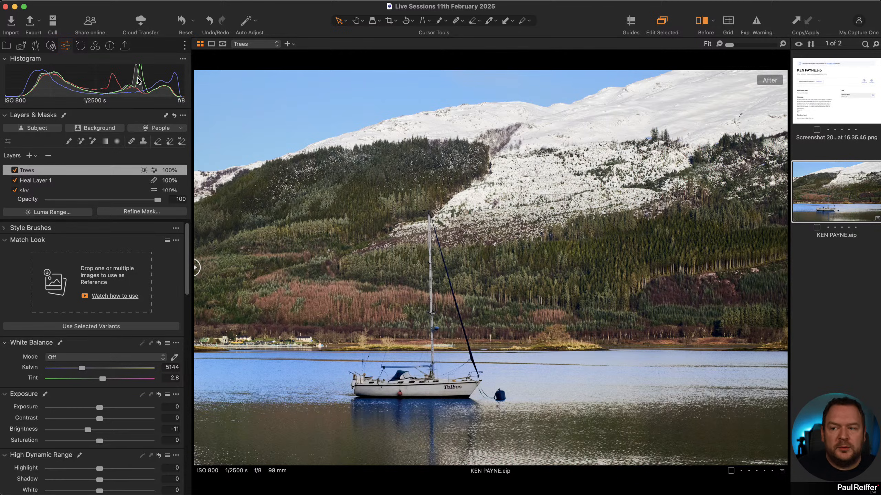
pyautogui.scroll(-10, 131, 249)
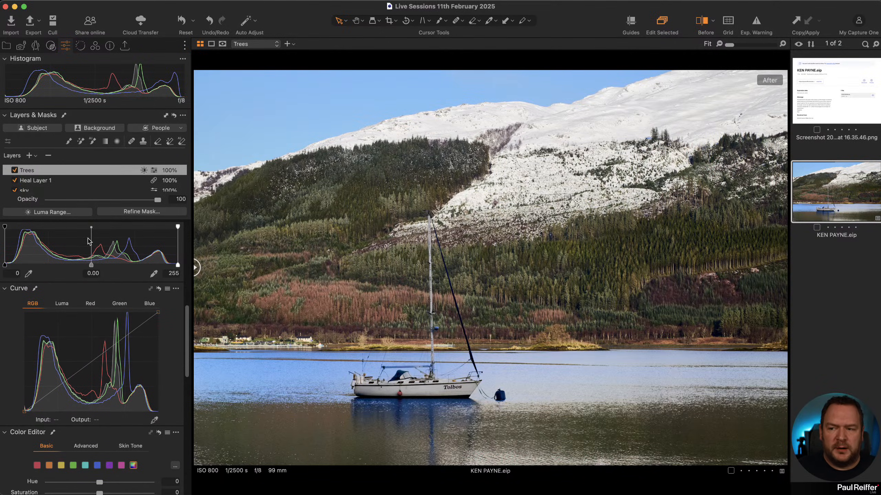
pyautogui.scroll(4, 91, 242)
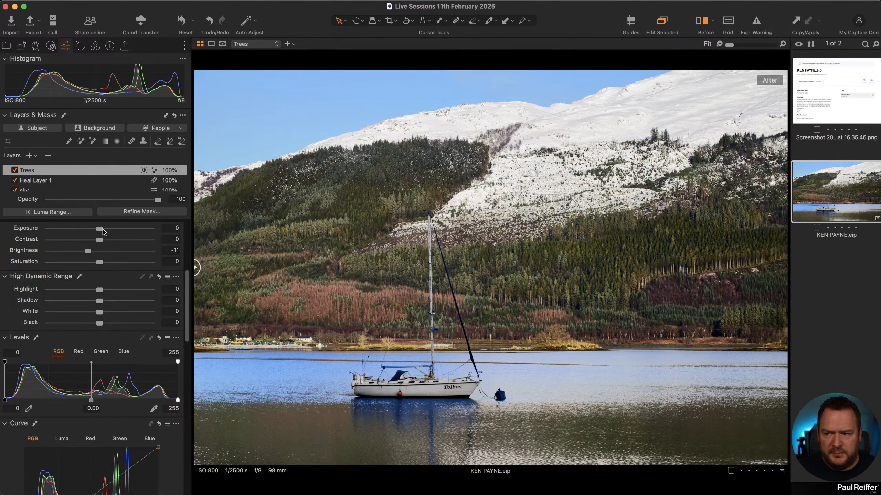
pyautogui.rightClick(837, 202)
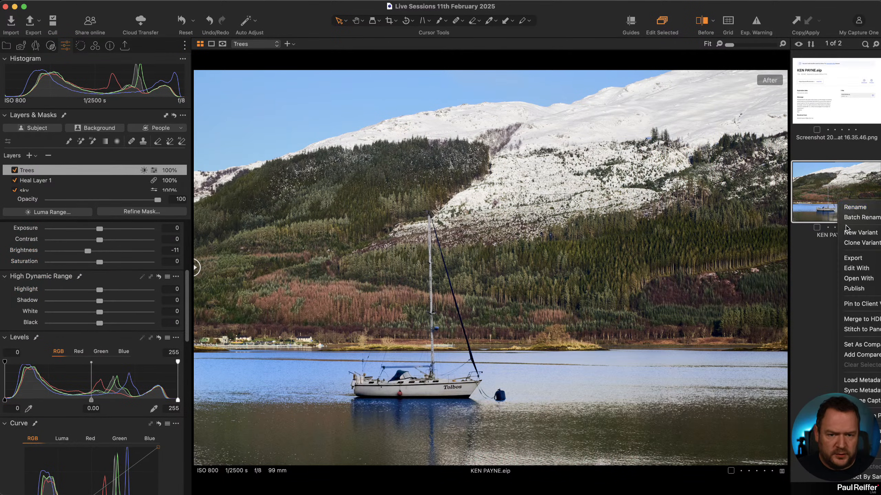
pyautogui.click(847, 243)
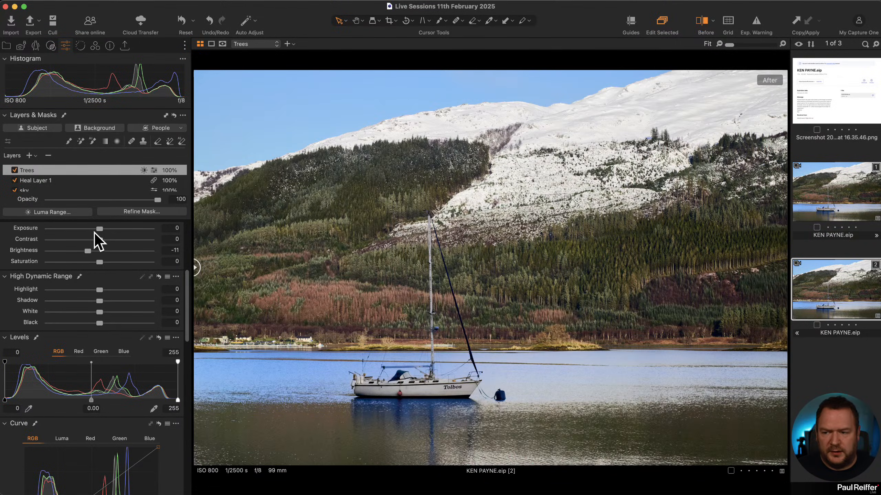
pyautogui.moveTo(99, 228); pyautogui.dragTo(120, 229)
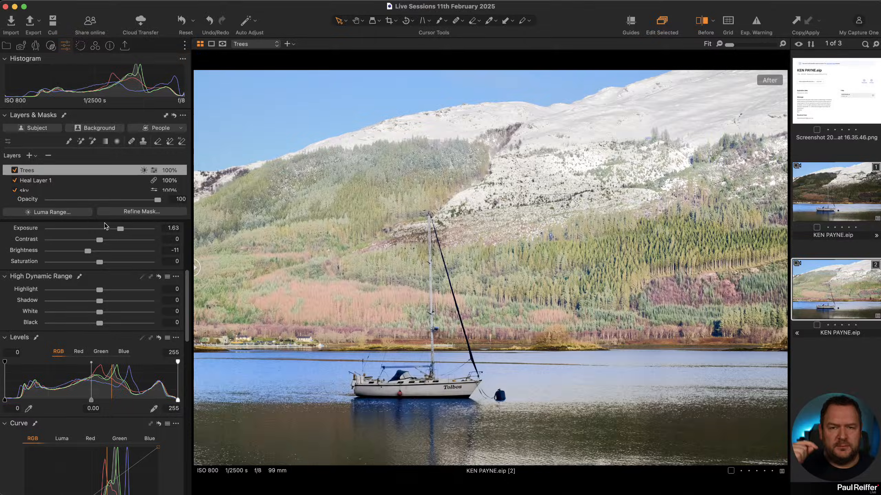
# Step: Add midtone points to the Trees layer's RGB curve and shift the upper one up and down to compare the brightness
pyautogui.scroll(-3, 135, 343)
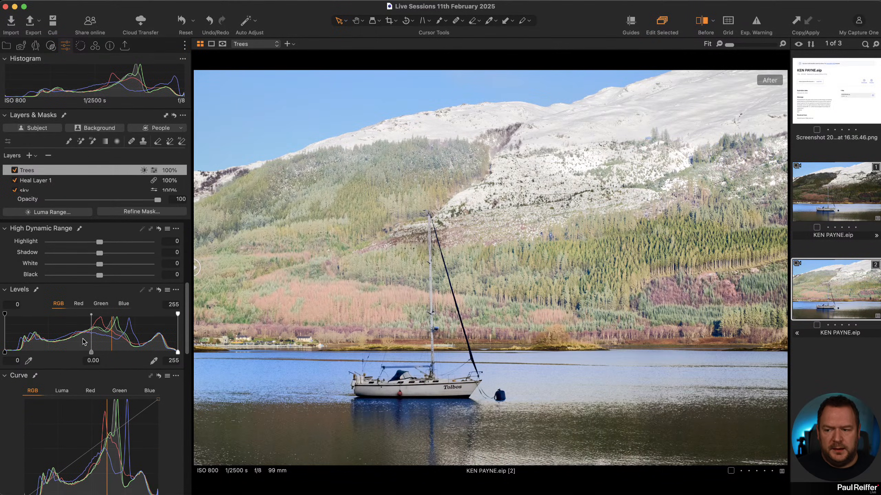
pyautogui.click(94, 448)
pyautogui.moveTo(106, 438)
pyautogui.mouseDown()
pyautogui.moveTo(106, 422)
pyautogui.moveTo(106, 443)
pyautogui.mouseUp()
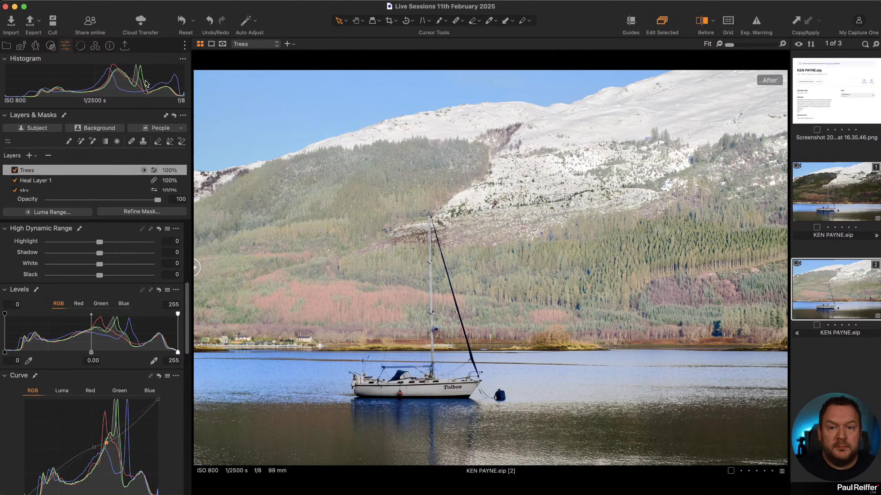
pyautogui.moveTo(107, 443); pyautogui.dragTo(106, 431)
pyautogui.scroll(-4, 130, 458)
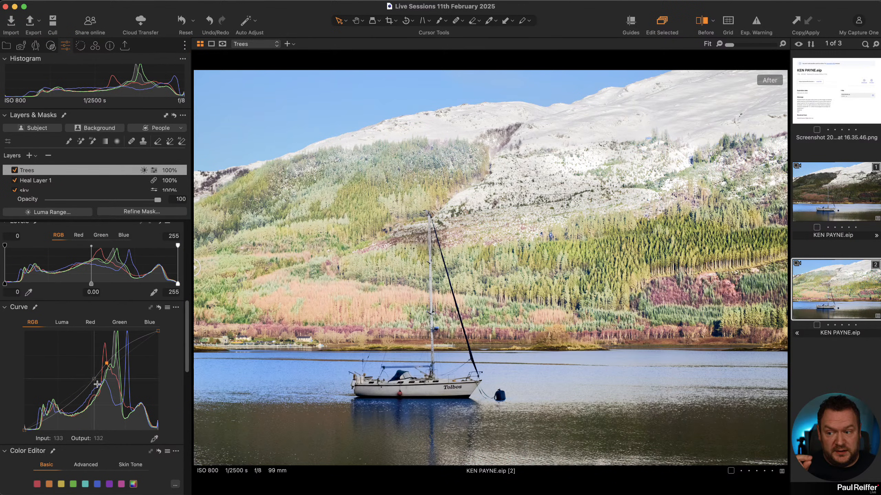
pyautogui.moveTo(106, 364); pyautogui.dragTo(106, 371)
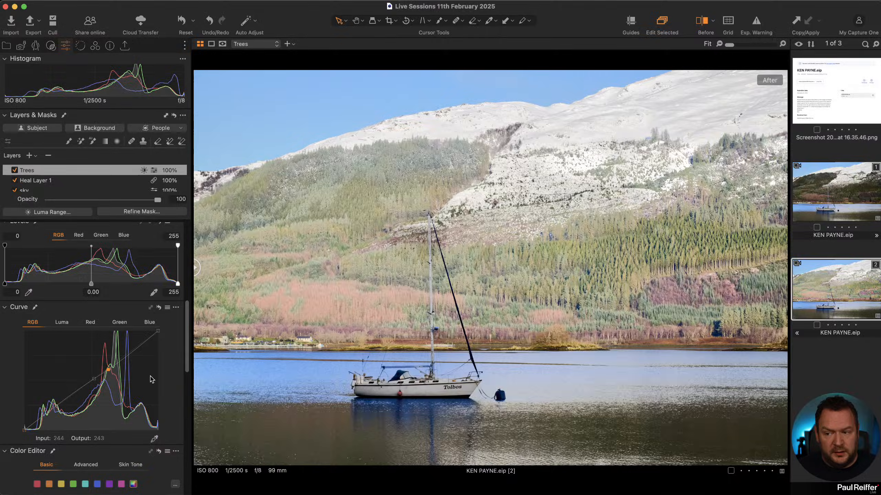
# Step: Add a shadow point to the Trees layer's RGB curve and slightly lower both it and the upper midtone point
pyautogui.click(70, 396)
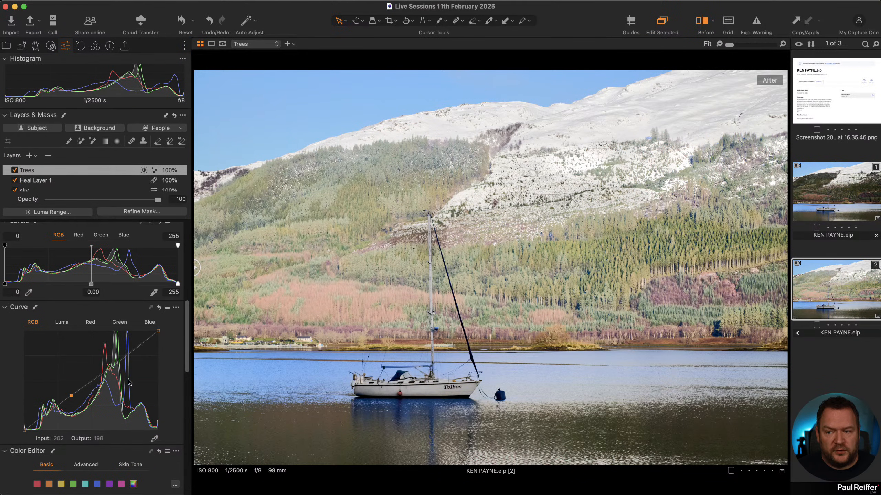
pyautogui.scroll(8, 103, 374)
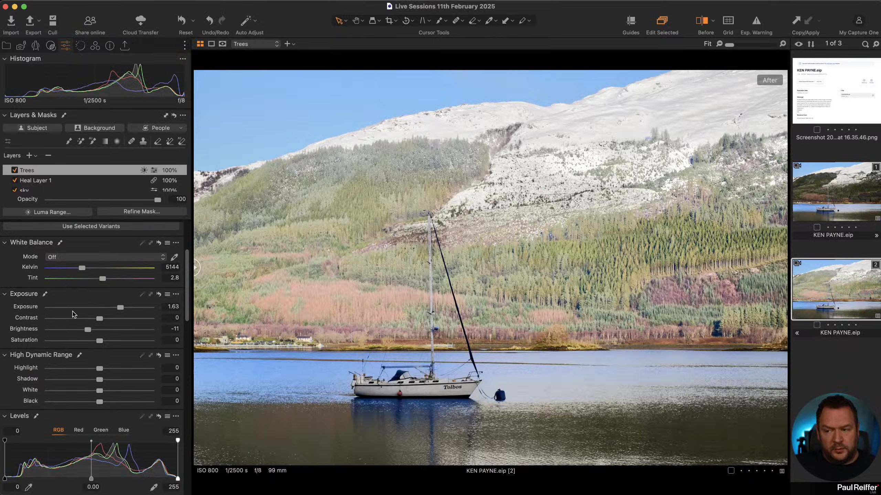
pyautogui.scroll(-8, 88, 363)
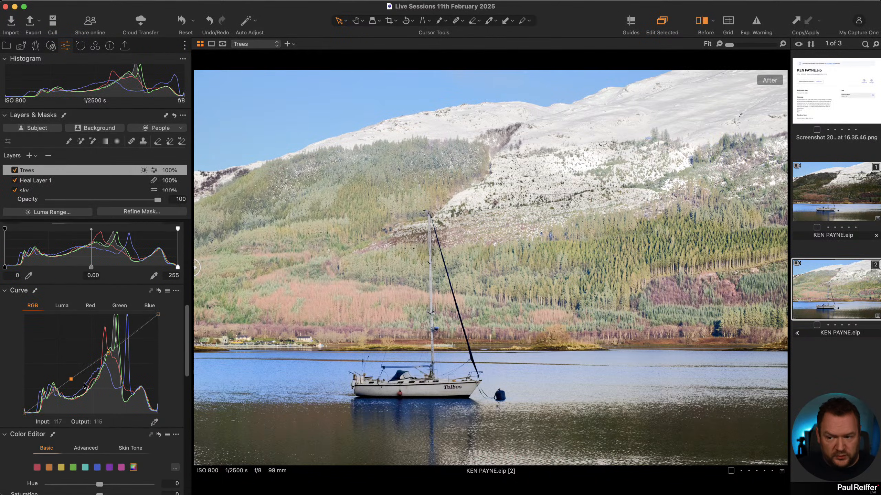
pyautogui.moveTo(72, 377); pyautogui.dragTo(72, 379)
pyautogui.moveTo(108, 353); pyautogui.dragTo(109, 356)
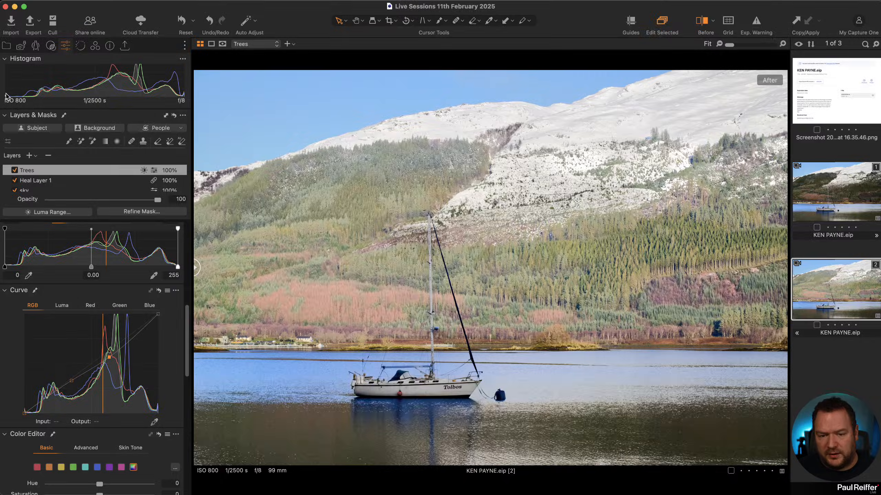
# Step: Remove the edited variant and make a fresh clone of the remaining boat photo variant
pyautogui.press('super+BackSpace')
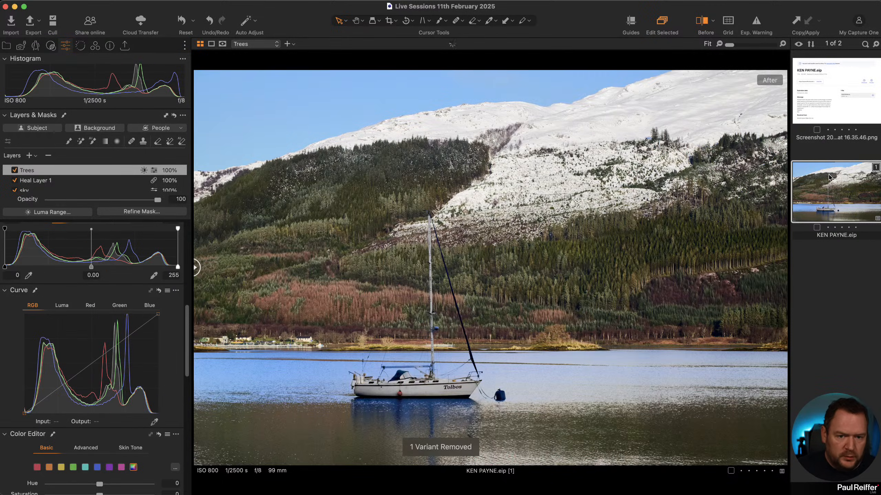
pyautogui.rightClick(827, 180)
pyautogui.click(818, 215)
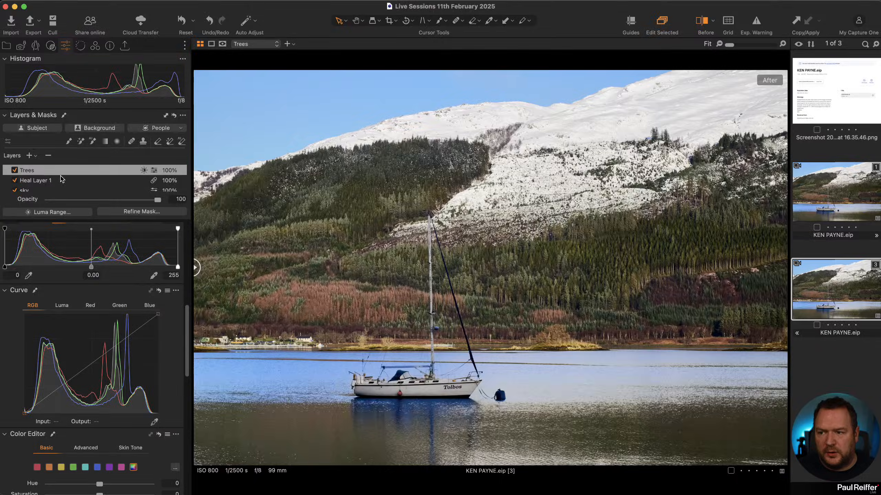
# Step: Set the RGB Levels midtone of the Image Layer to 0.19 on the new variant
pyautogui.scroll(-3, 56, 179)
pyautogui.click(48, 184)
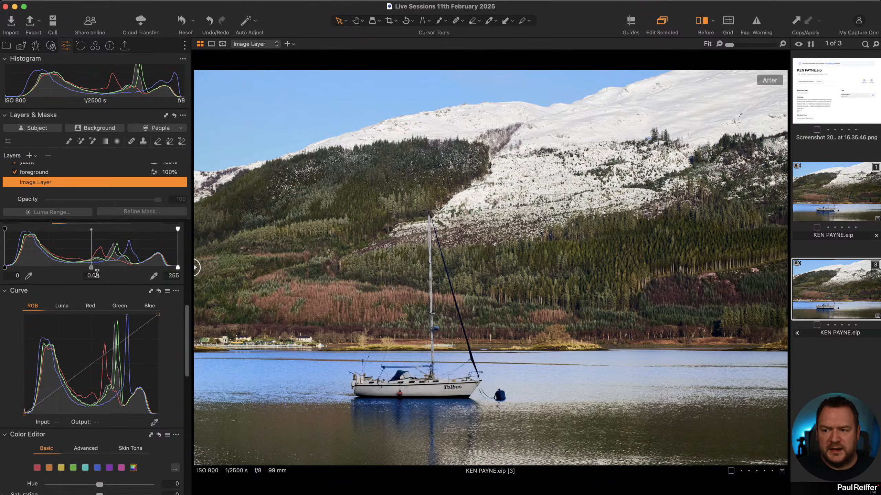
pyautogui.scroll(10, 97, 274)
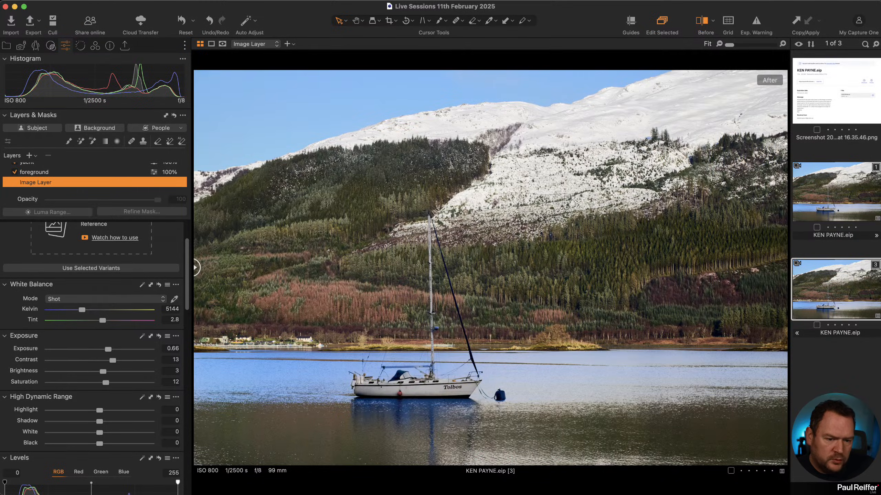
pyautogui.scroll(-10, 126, 345)
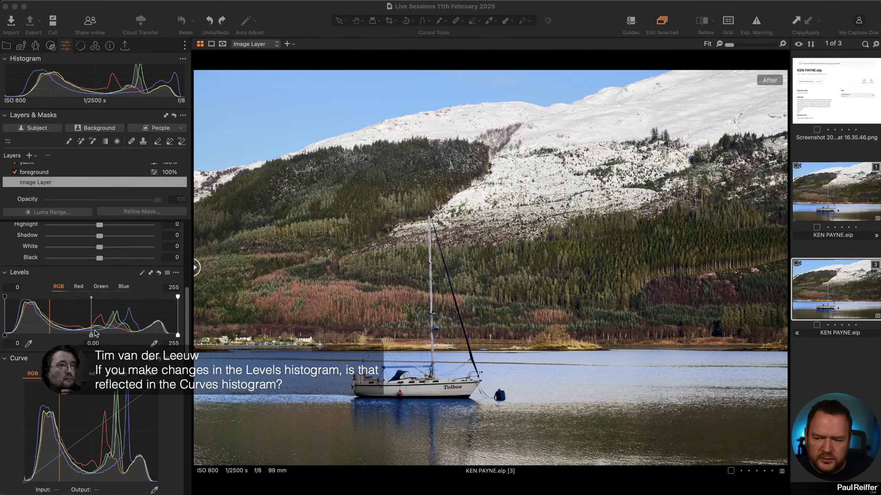
pyautogui.scroll(2, 104, 312)
pyautogui.moveTo(91, 311)
pyautogui.mouseDown()
pyautogui.moveTo(111, 311)
pyautogui.moveTo(74, 311)
pyautogui.mouseUp()
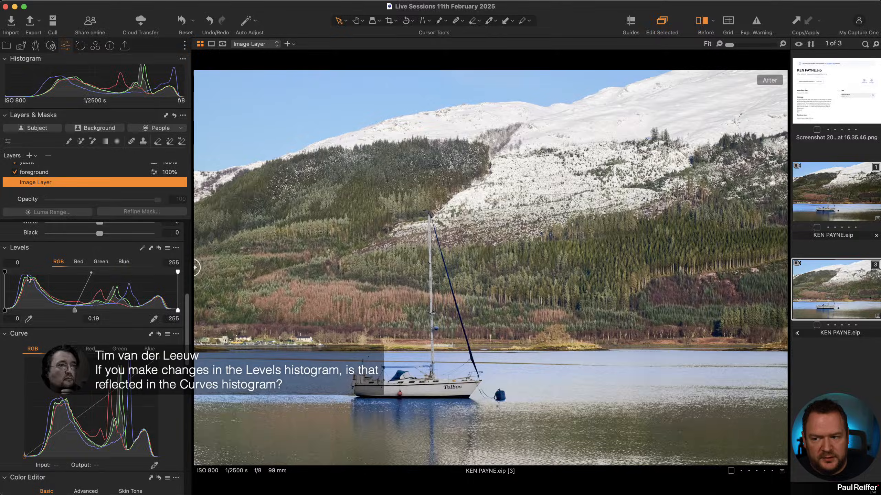
# Step: Set the Image Layer's RGB Levels midtone to 0.46, and add two RGB curve points, lowering the upper one
pyautogui.moveTo(75, 310); pyautogui.dragTo(52, 309)
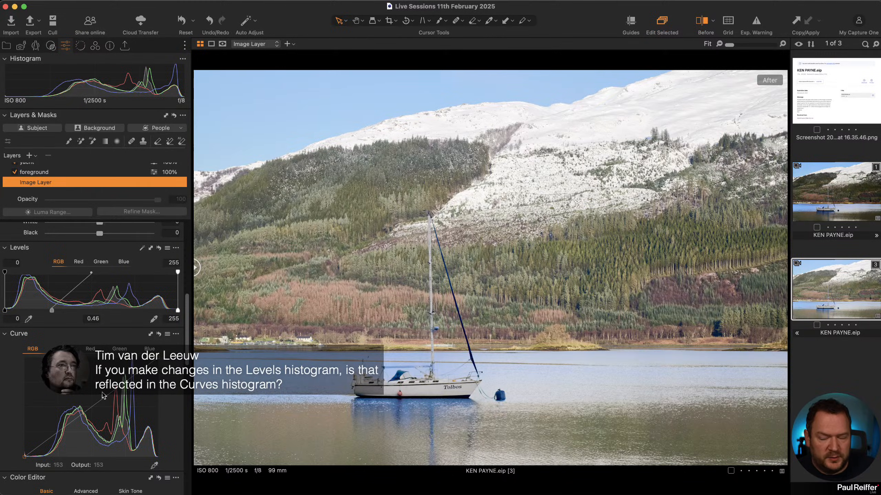
pyautogui.click(94, 407)
pyautogui.moveTo(118, 388)
pyautogui.mouseDown()
pyautogui.moveTo(118, 379)
pyautogui.moveTo(122, 402)
pyautogui.mouseUp()
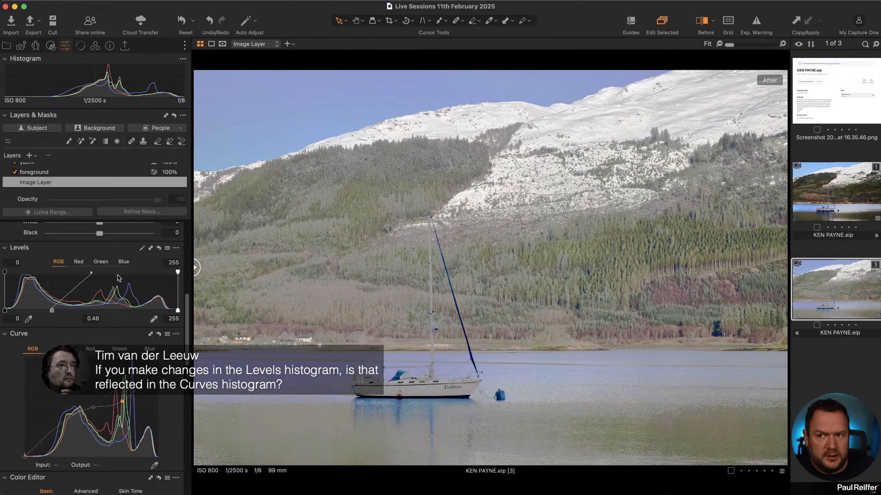
# Step: Shift the RGB Levels midtone to 0.02 and on to -0.19, and raise the upper RGB curve point above the diagonal
pyautogui.moveTo(51, 310); pyautogui.dragTo(89, 310)
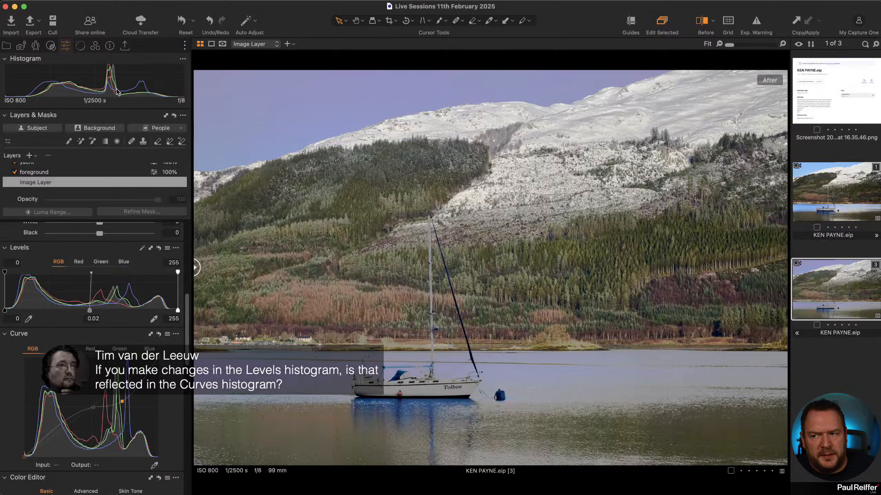
pyautogui.moveTo(89, 312); pyautogui.dragTo(107, 310)
pyautogui.moveTo(122, 402); pyautogui.dragTo(116, 378)
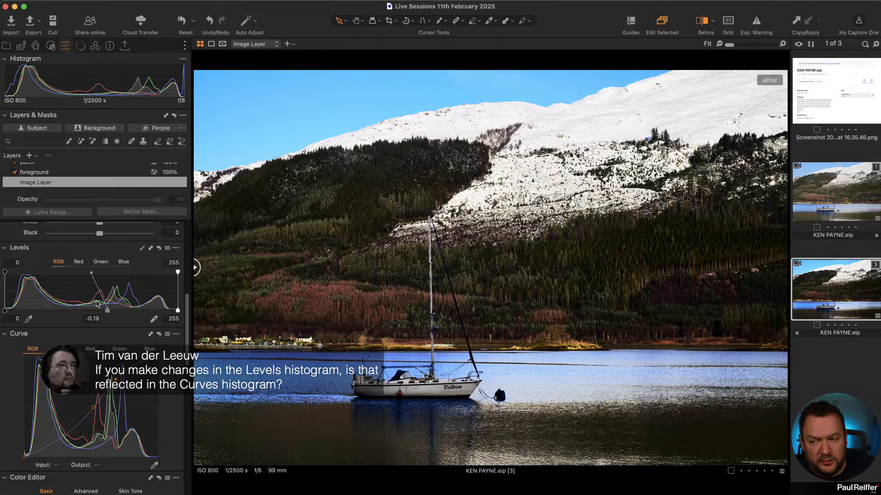
# Step: Return the RGB Levels midtone to 0.00 and bring the upper RGB curve point back near the diagonal
pyautogui.scroll(3, 97, 305)
pyautogui.scroll(1, 96, 305)
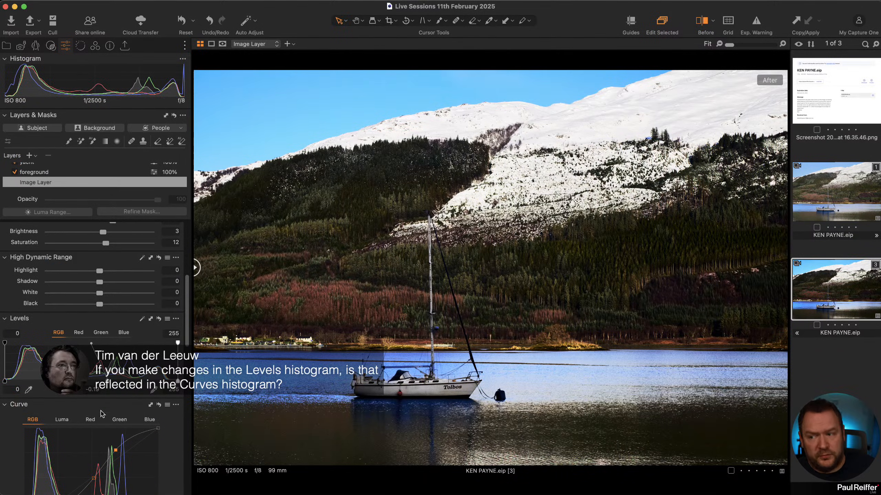
pyautogui.moveTo(107, 379); pyautogui.dragTo(92, 381)
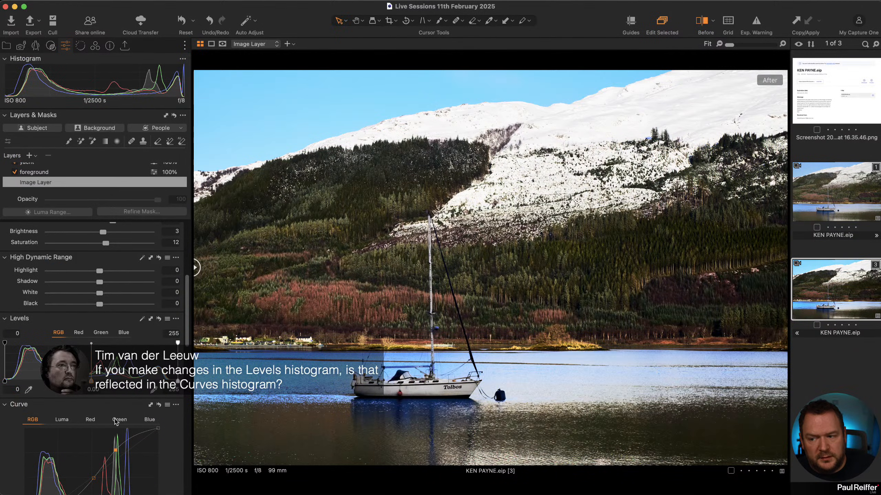
pyautogui.scroll(-5, 114, 444)
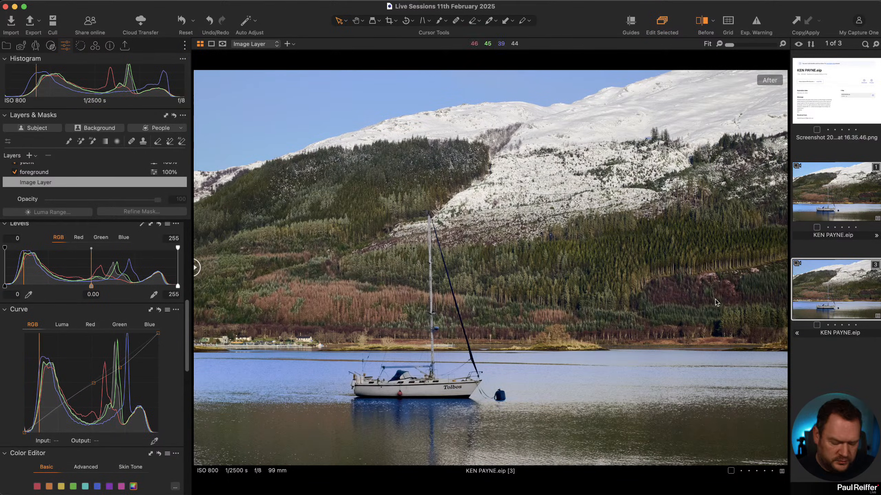
# Step: Remove the variant with the test Levels and Curve edits and clone the remaining boat photo variant again
pyautogui.press('super+BackSpace')
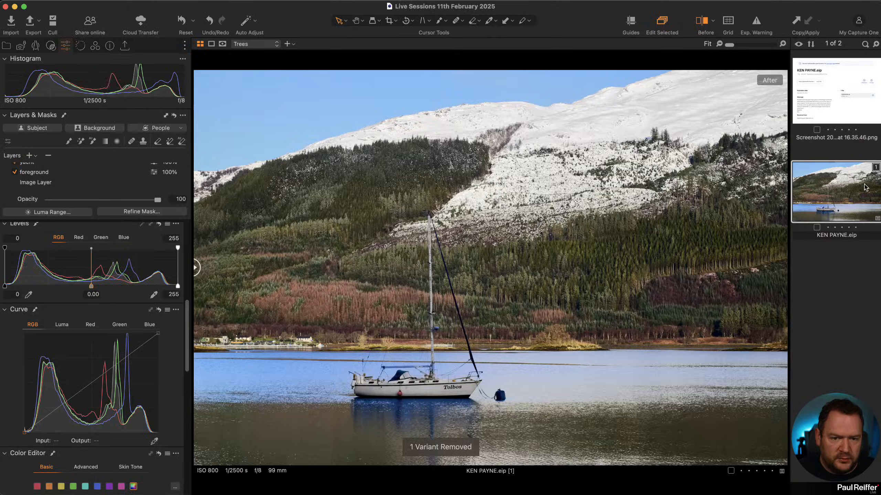
pyautogui.rightClick(854, 186)
pyautogui.click(868, 224)
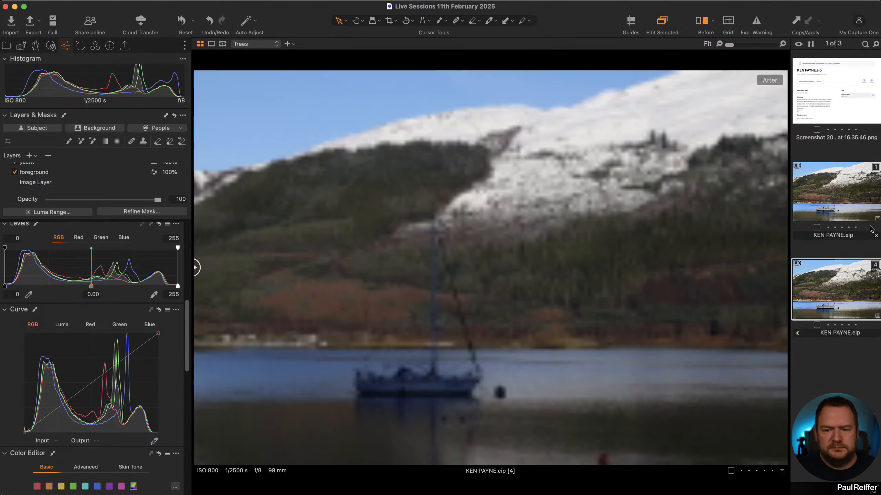
# Step: Review the Image Layer's existing adjustments on the new clone, from white balance and exposure through to clarity and dehaze
pyautogui.click(56, 183)
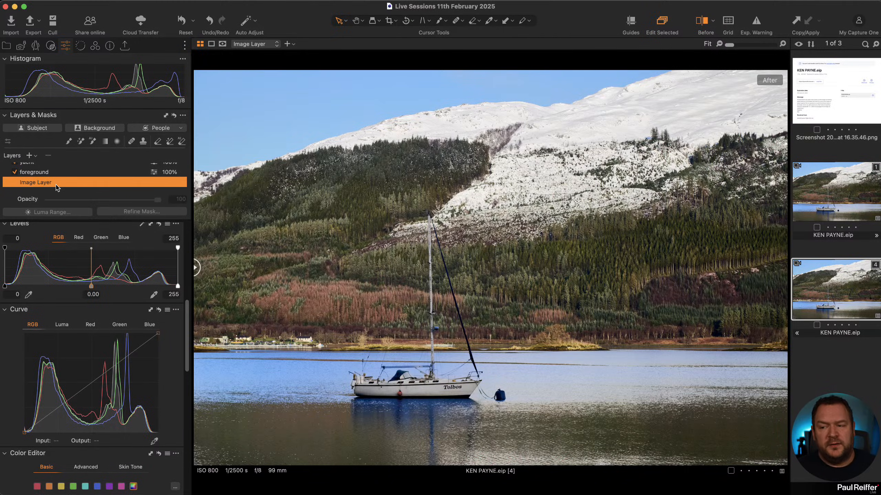
pyautogui.scroll(10, 124, 404)
pyautogui.scroll(-2, 124, 403)
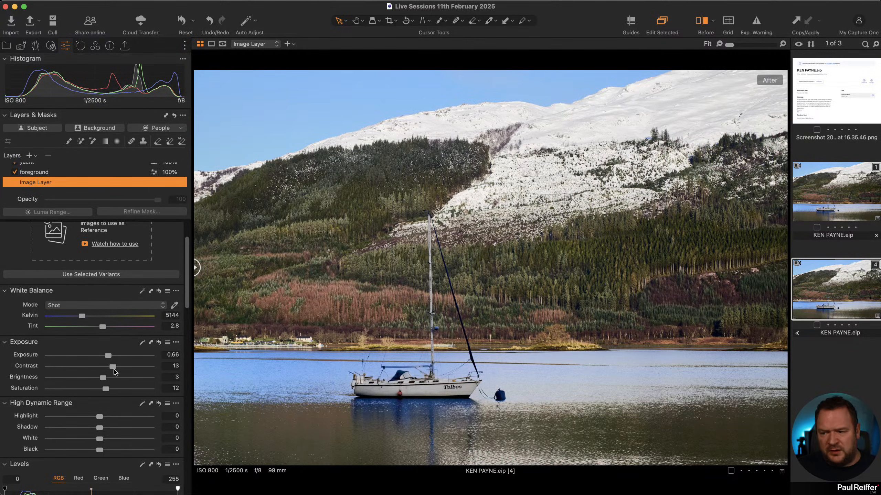
pyautogui.doubleClick(32, 367)
pyautogui.click(31, 366)
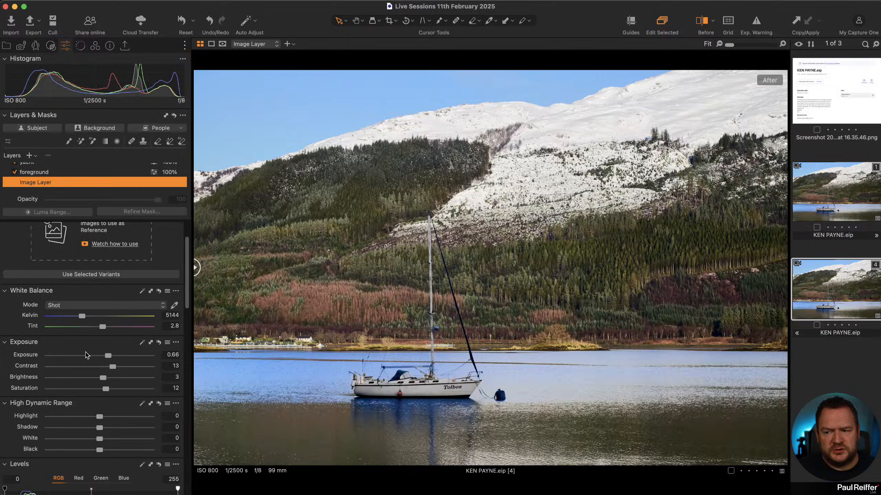
pyautogui.scroll(-5, 104, 419)
pyautogui.scroll(-12, 103, 420)
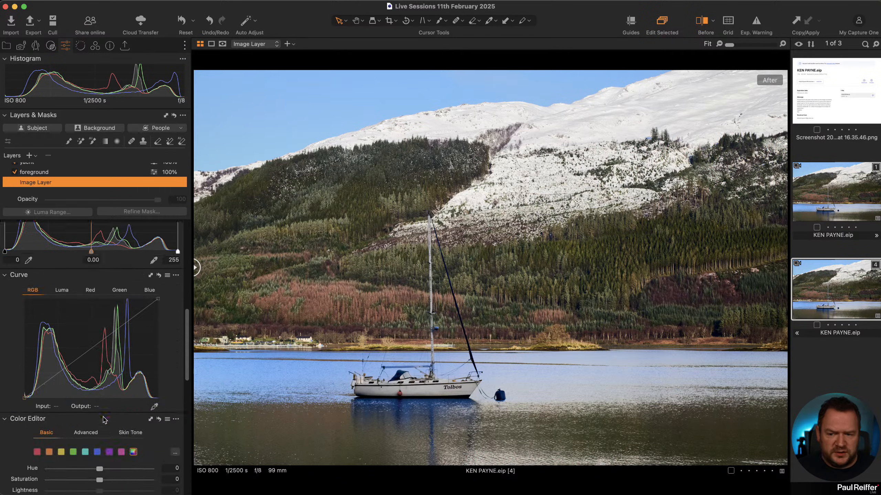
pyautogui.scroll(-5, 104, 420)
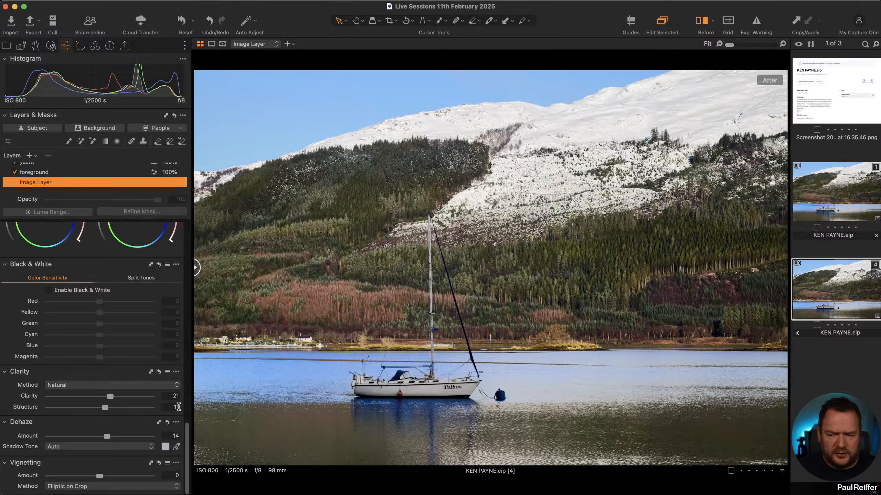
pyautogui.scroll(15, 93, 378)
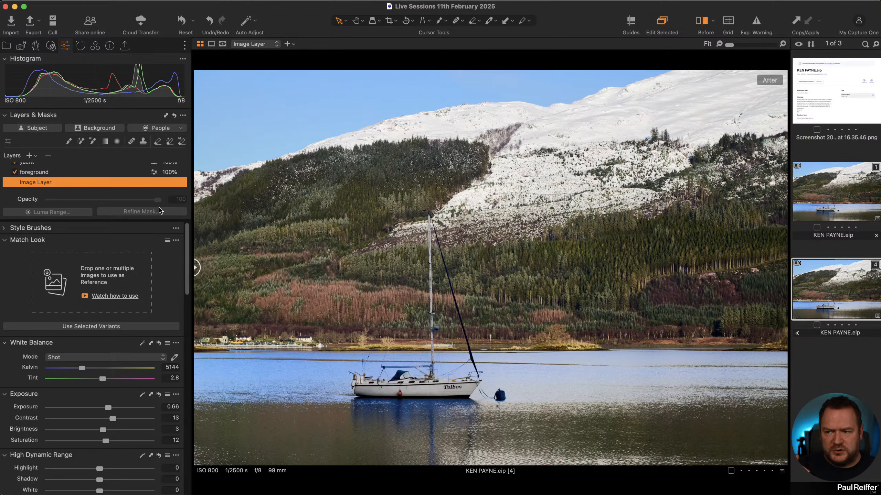
# Step: Move the Image Layer's adjustments to a new layer and place that layer directly above the Image Layer
pyautogui.rightClick(60, 186)
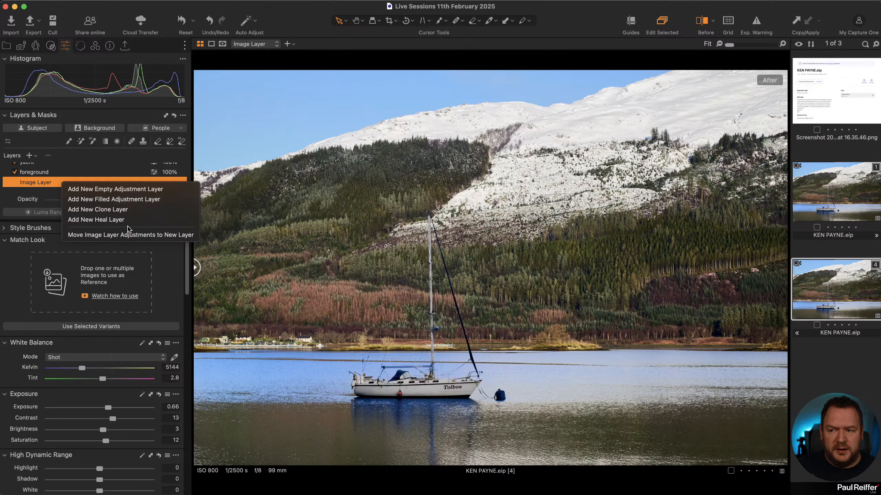
pyautogui.rightClick(53, 184)
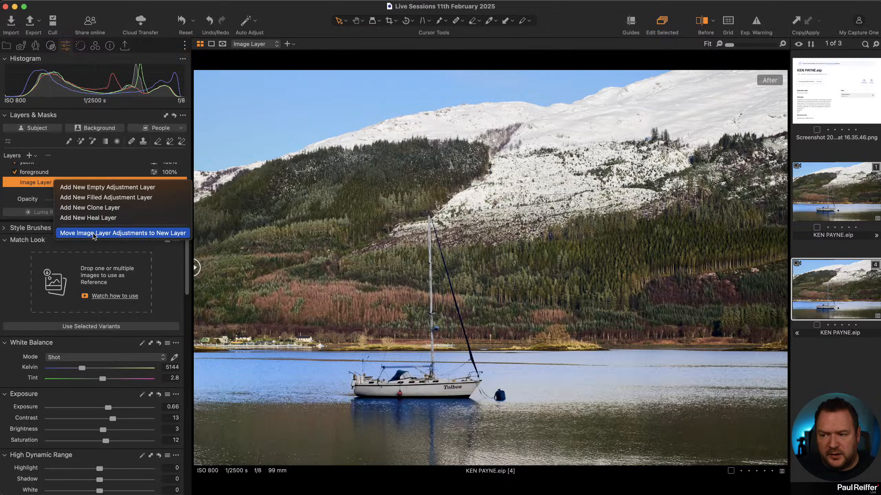
pyautogui.click(128, 233)
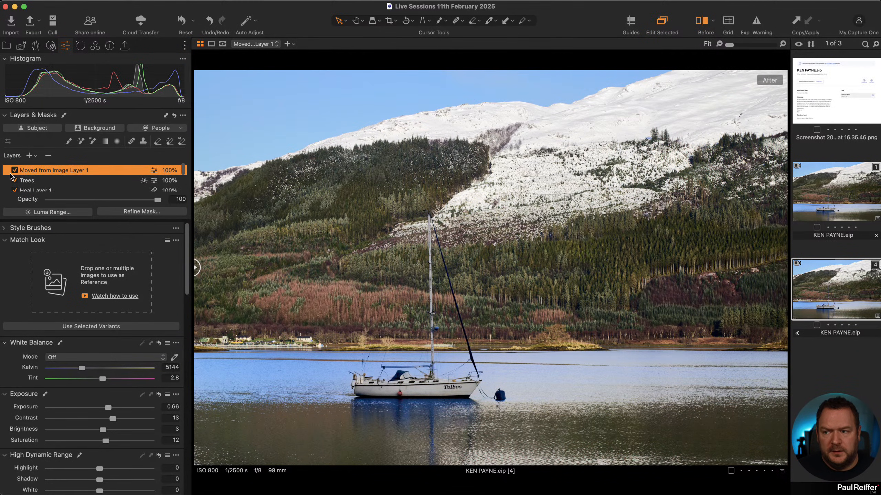
pyautogui.moveTo(52, 174); pyautogui.dragTo(55, 185)
# Step: Rename the layer holding the moved adjustments as Global Adjustments
pyautogui.doubleClick(50, 171)
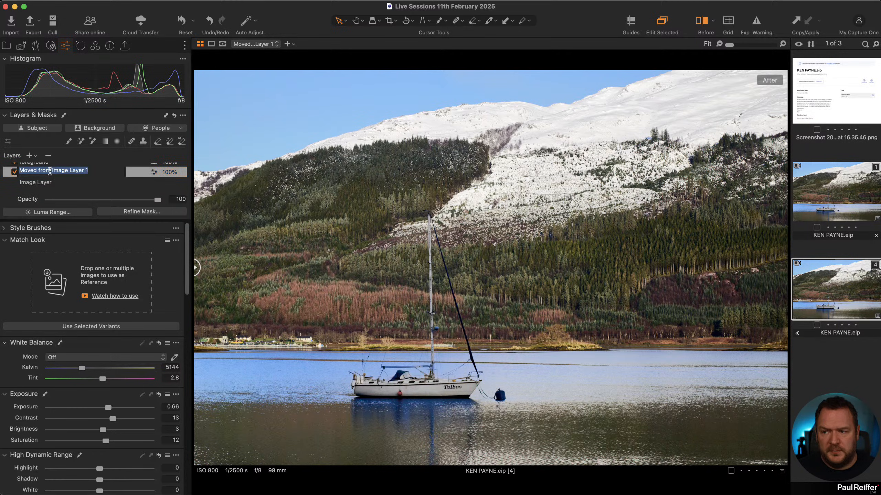
pyautogui.write('Global A')
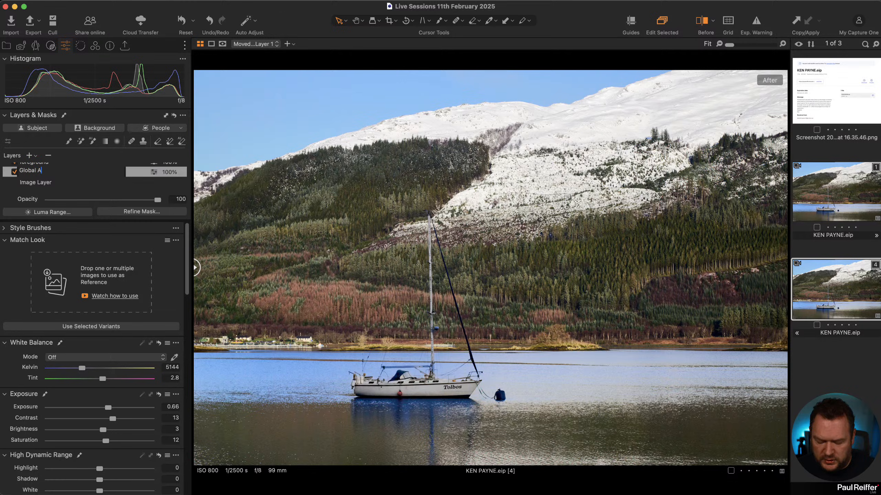
pyautogui.write('djustment')
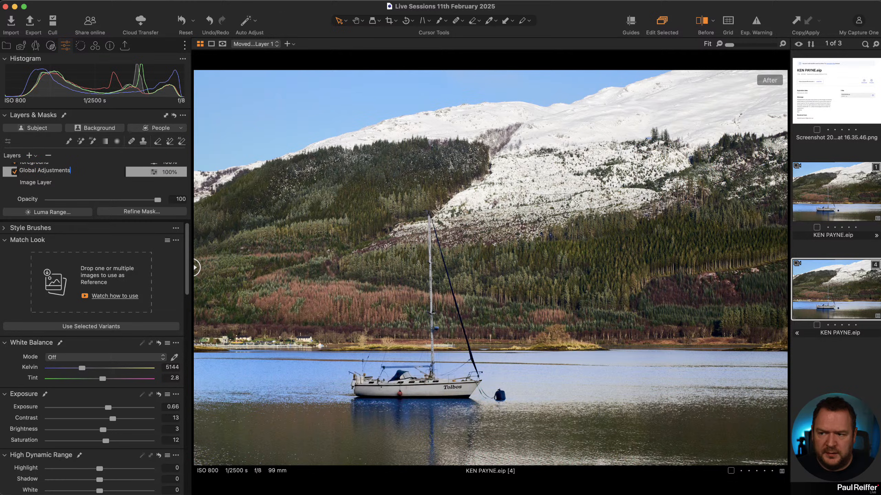
pyautogui.write('s')
pyautogui.press('Return')
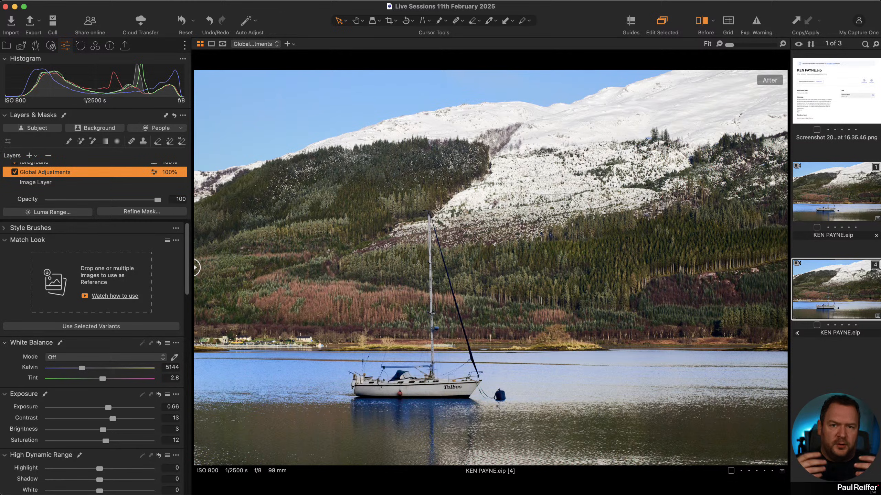
# Step: Show and hide the Global Adjustments layer's mask and try its opacity slider, leaving the opacity at 100
pyautogui.press('m')
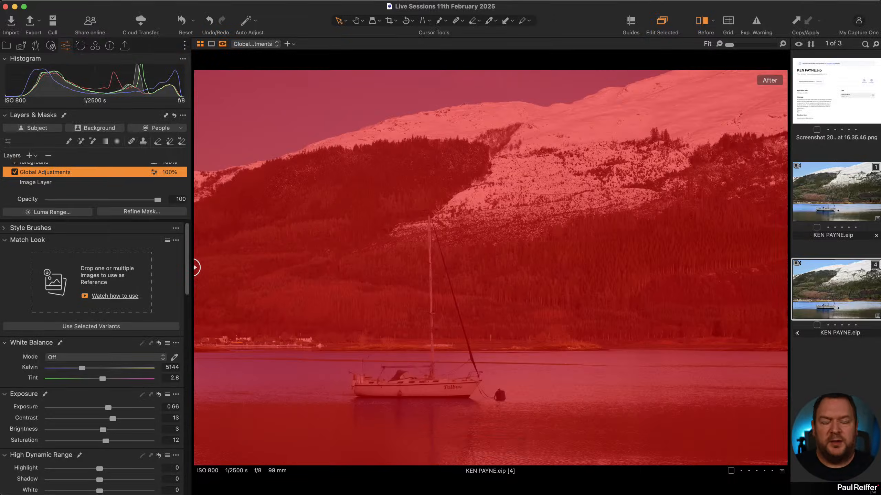
pyautogui.press('m')
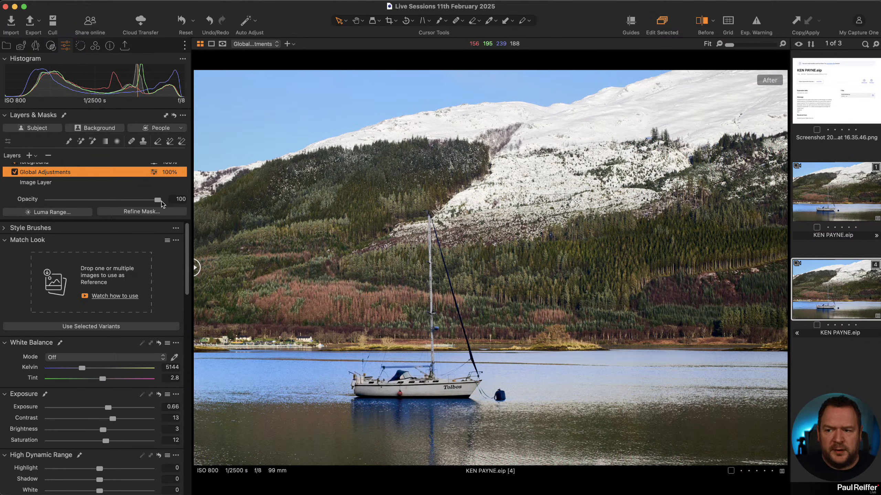
pyautogui.moveTo(158, 200); pyautogui.dragTo(189, 204)
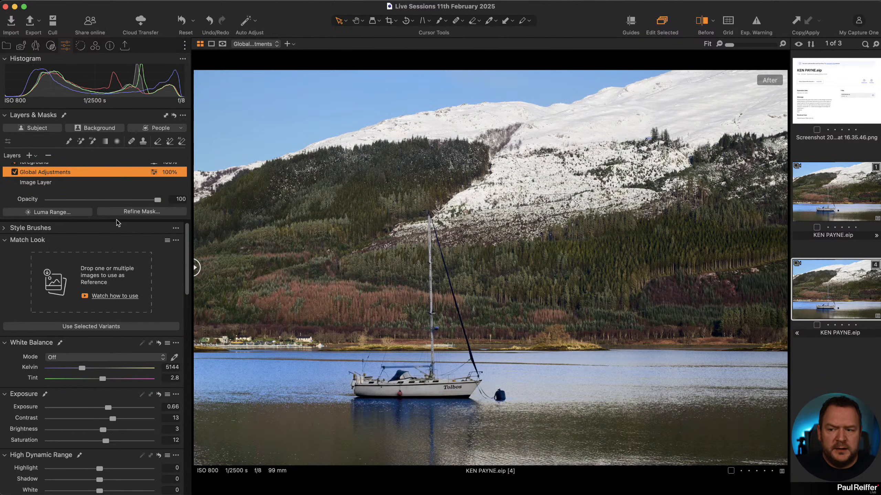
# Step: Compare the adjustment settings of the Image Layer with those of the Global Adjustments layer, down to clarity and dehaze
pyautogui.click(66, 183)
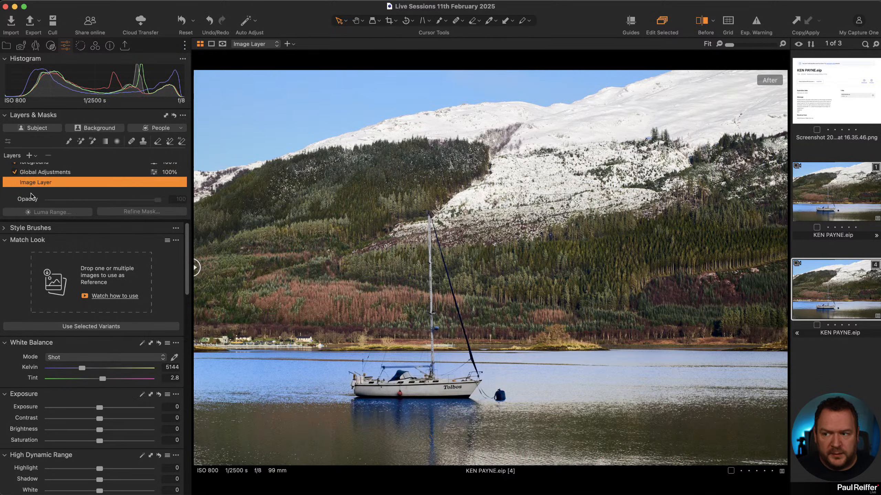
pyautogui.scroll(-3, 124, 467)
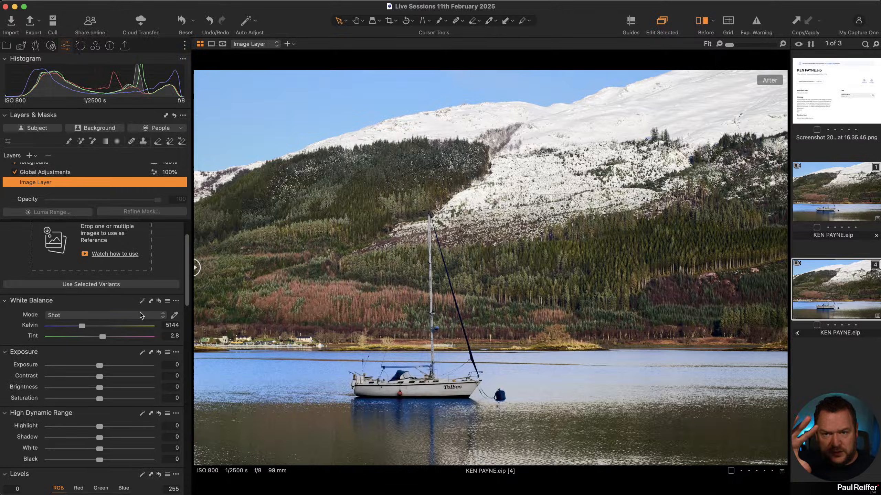
pyautogui.click(73, 175)
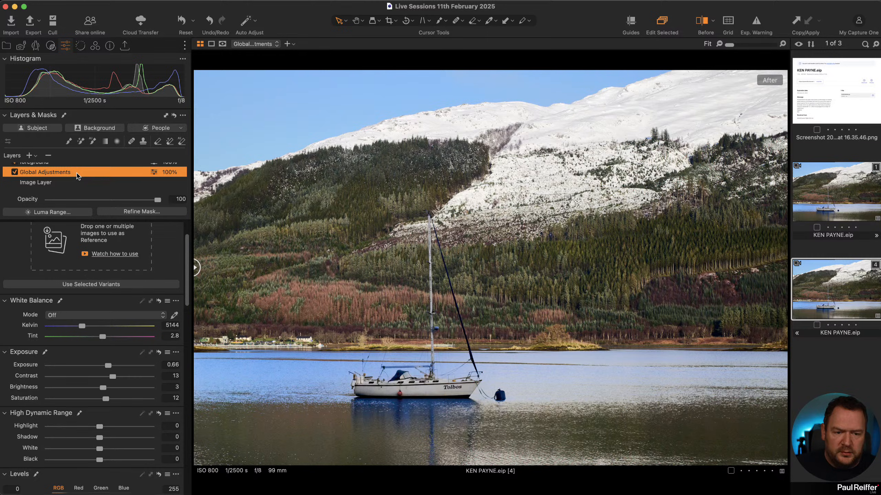
pyautogui.scroll(2, 87, 181)
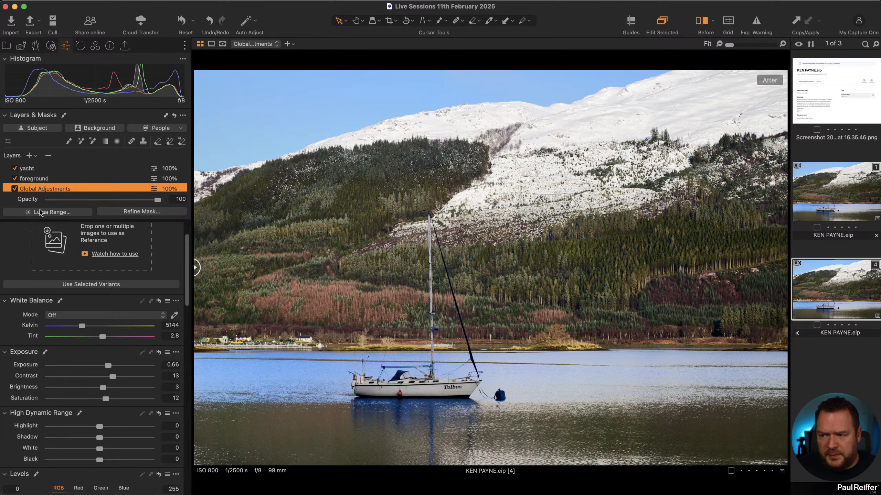
pyautogui.scroll(-2, 47, 183)
pyautogui.click(44, 183)
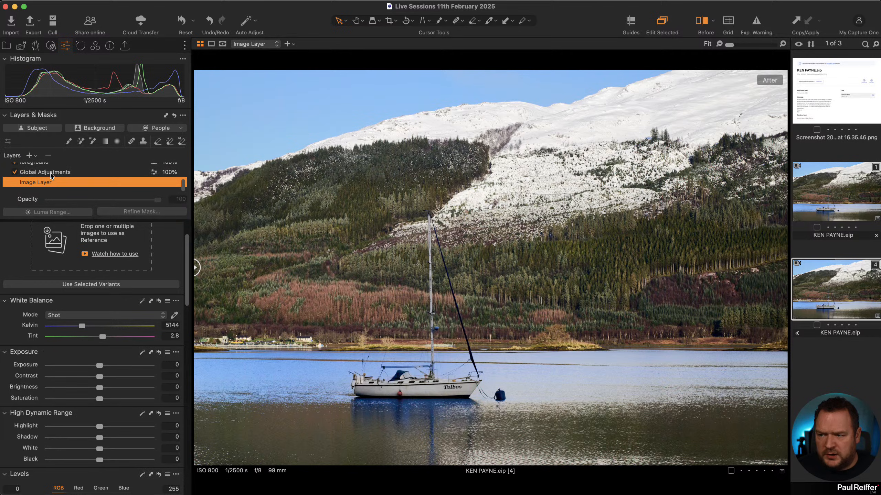
pyautogui.click(50, 174)
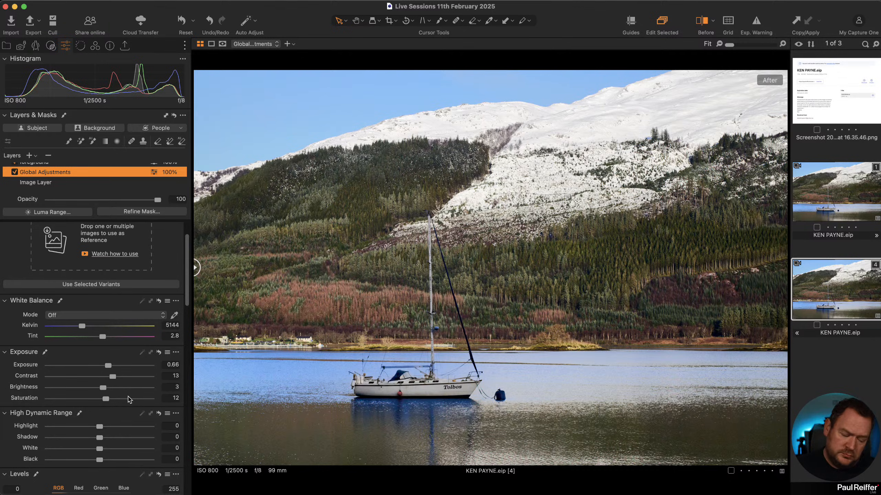
pyautogui.scroll(-10, 128, 400)
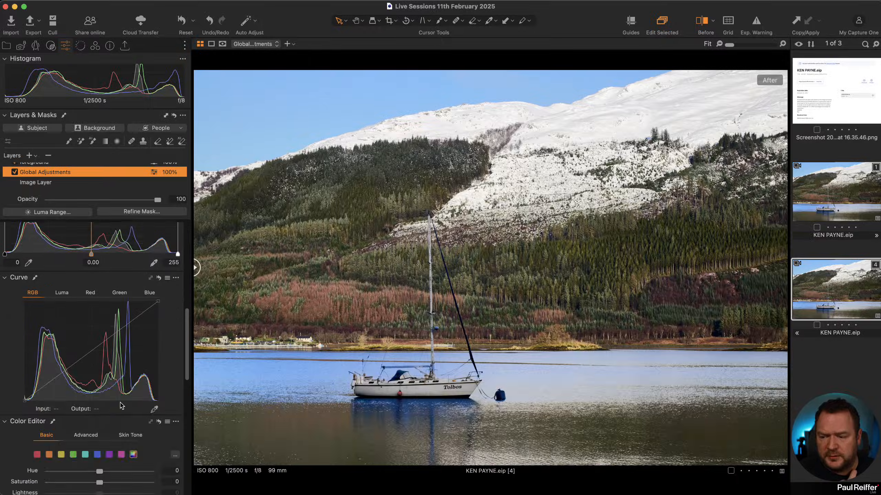
pyautogui.scroll(-10, 121, 405)
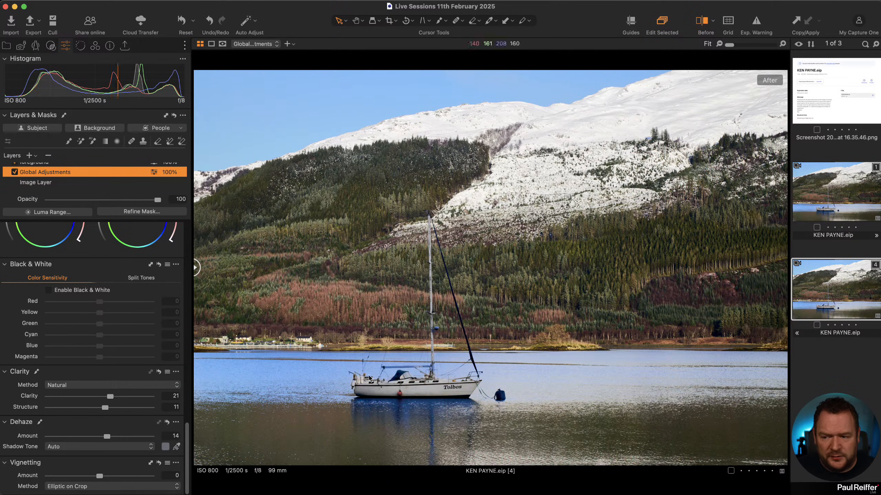
# Step: Inspect the boat and hillside at 100%, try resetting the Dehaze amount and undo it, and return to the full view
pyautogui.click(454, 317)
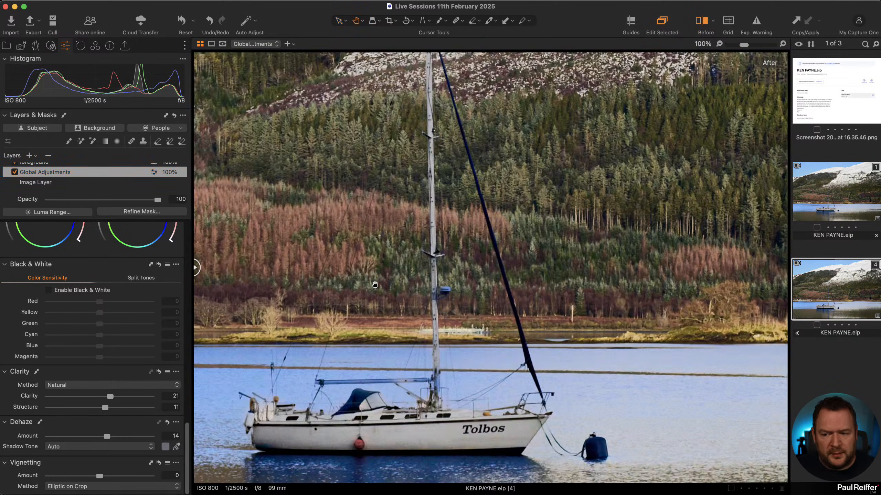
pyautogui.moveTo(621, 194); pyautogui.dragTo(485, 245)
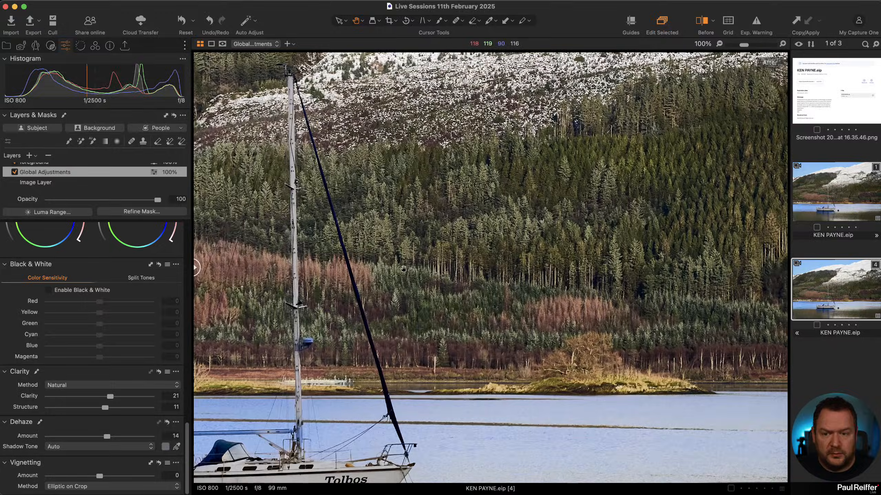
pyautogui.doubleClick(29, 438)
pyautogui.press('super+z')
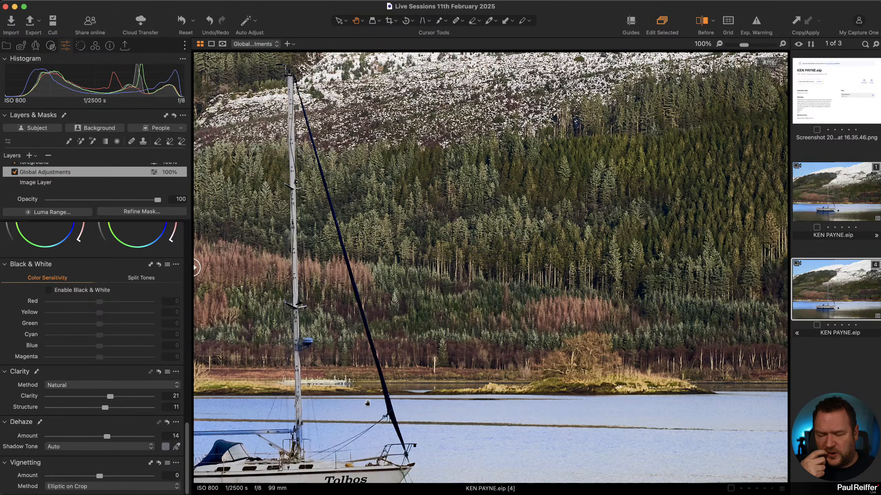
pyautogui.doubleClick(507, 339)
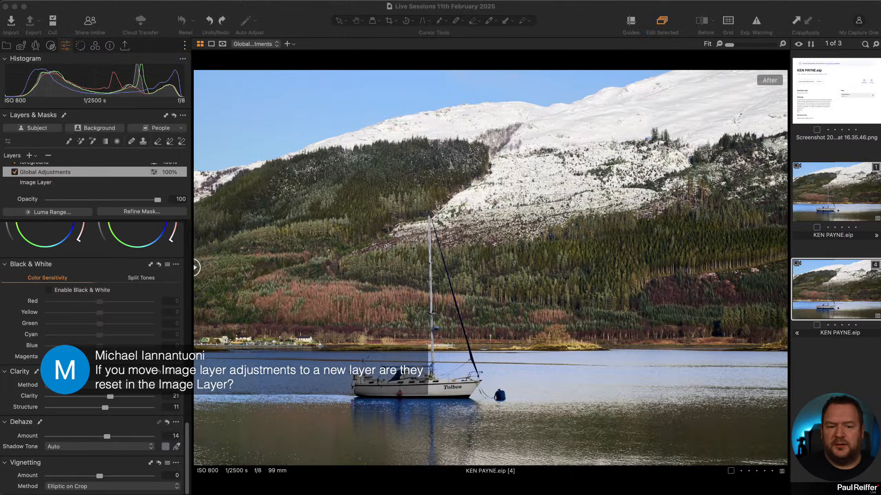
# Step: Review the Image Layer's settings from exposure down through clarity, dehaze and vignetting
pyautogui.click(54, 183)
pyautogui.scroll(5, 116, 292)
pyautogui.scroll(-10, 116, 302)
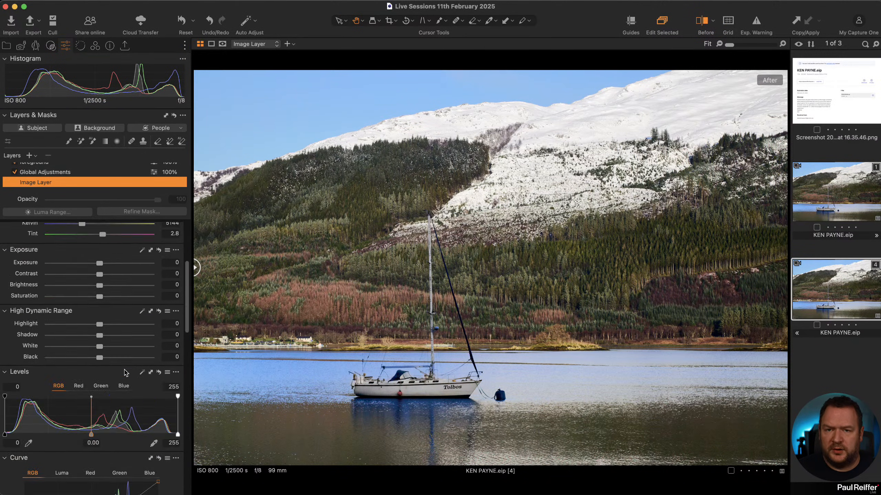
pyautogui.scroll(-10, 116, 313)
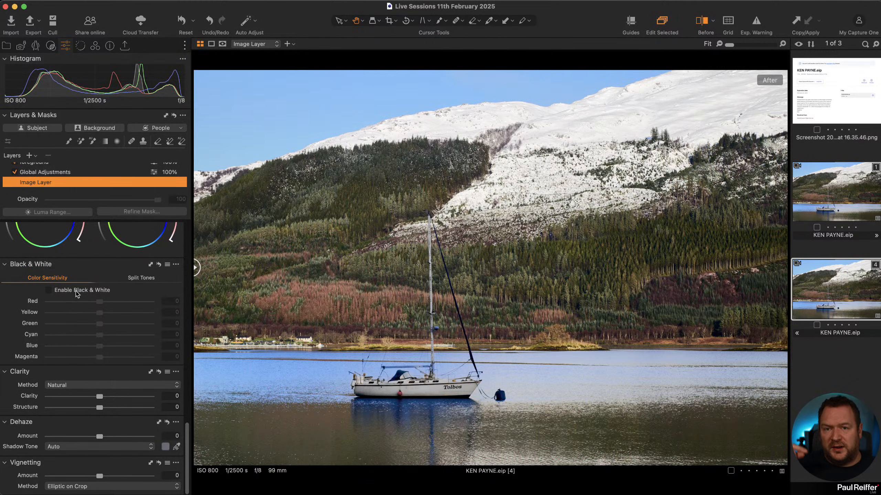
# Step: Try a vignetting amount of -1.86, check it with other layers selected, return it to 0, and reselect Global Adjustments
pyautogui.moveTo(99, 477); pyautogui.dragTo(77, 476)
pyautogui.click(85, 174)
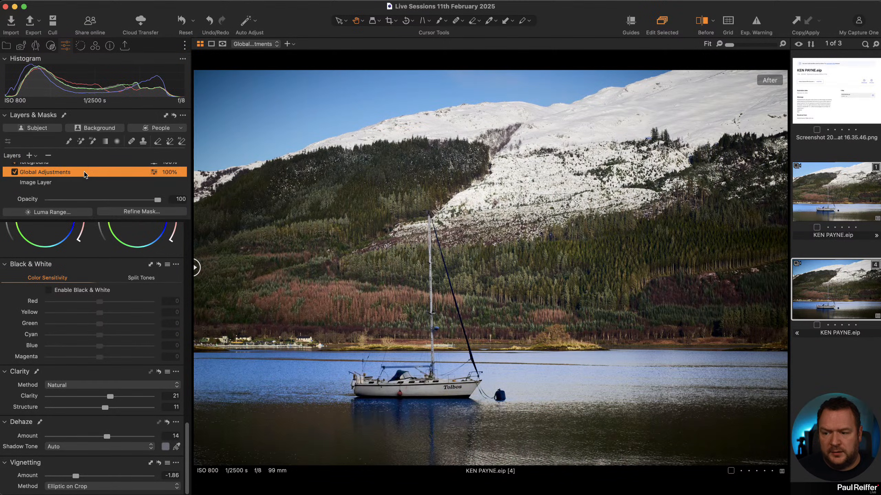
pyautogui.scroll(3, 85, 161)
pyautogui.click(83, 172)
pyautogui.moveTo(77, 477); pyautogui.dragTo(100, 476)
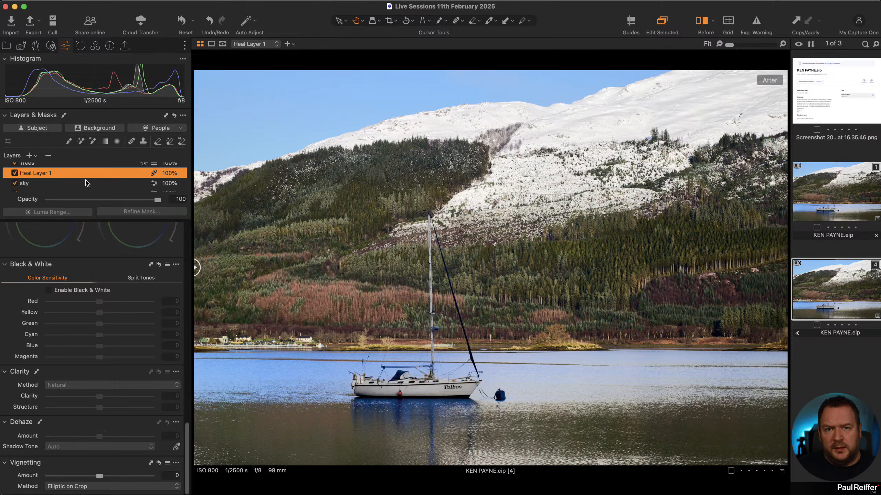
pyautogui.scroll(-5, 100, 173)
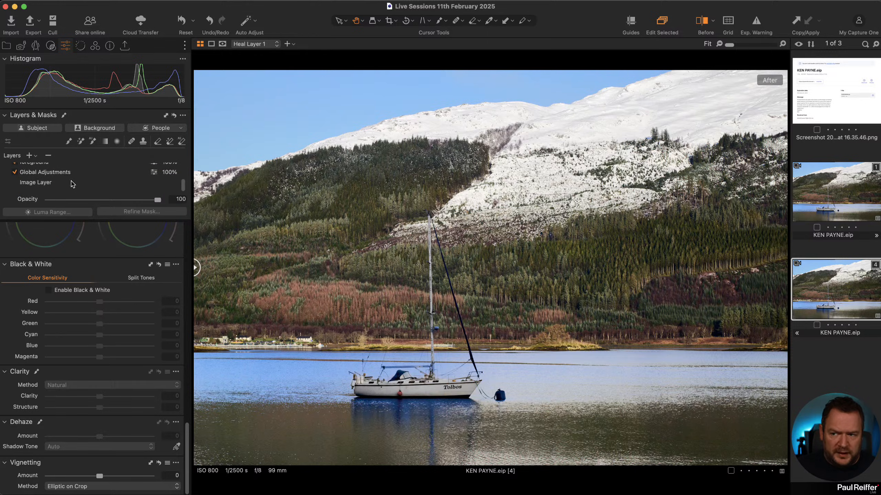
pyautogui.click(68, 172)
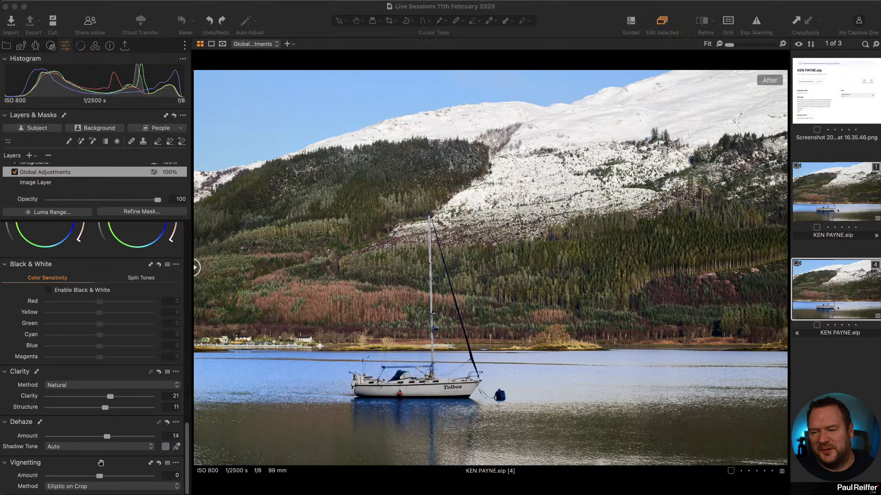
# Step: Toggle the before/after comparison off and on again, and move its divider so the whole photo shows the edited version
pyautogui.scroll(10, 117, 379)
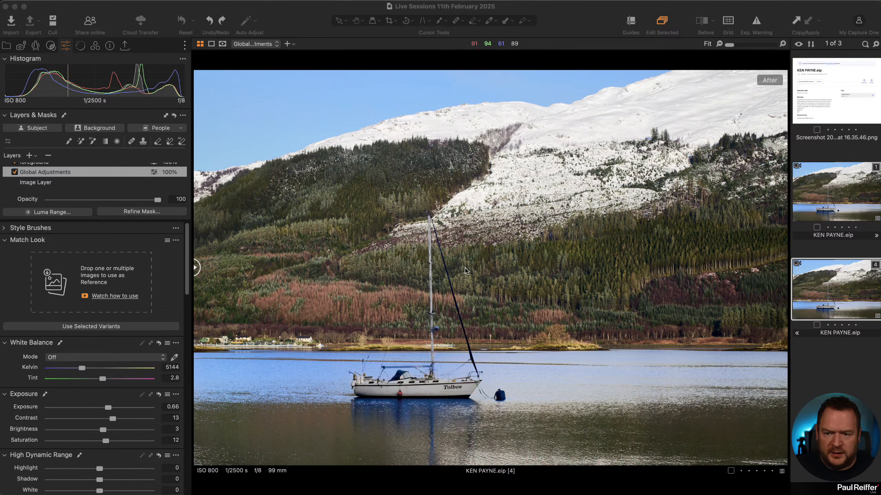
pyautogui.click(580, 22)
pyautogui.press('y')
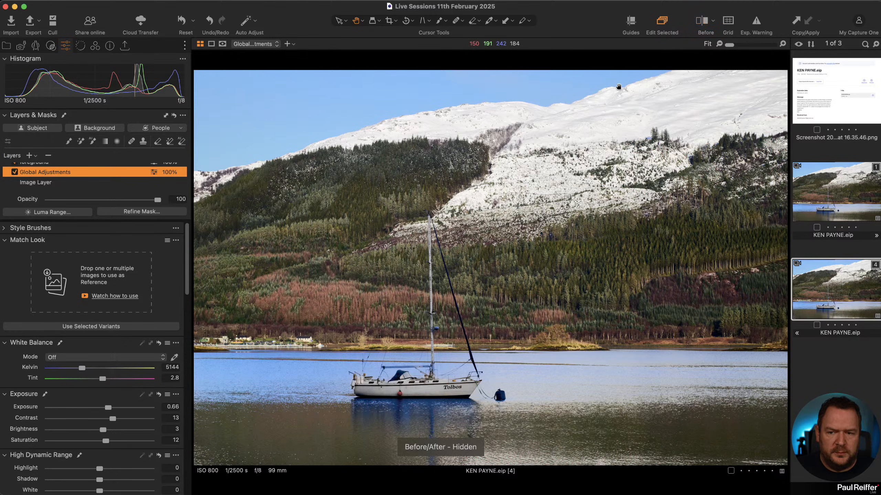
pyautogui.click(699, 23)
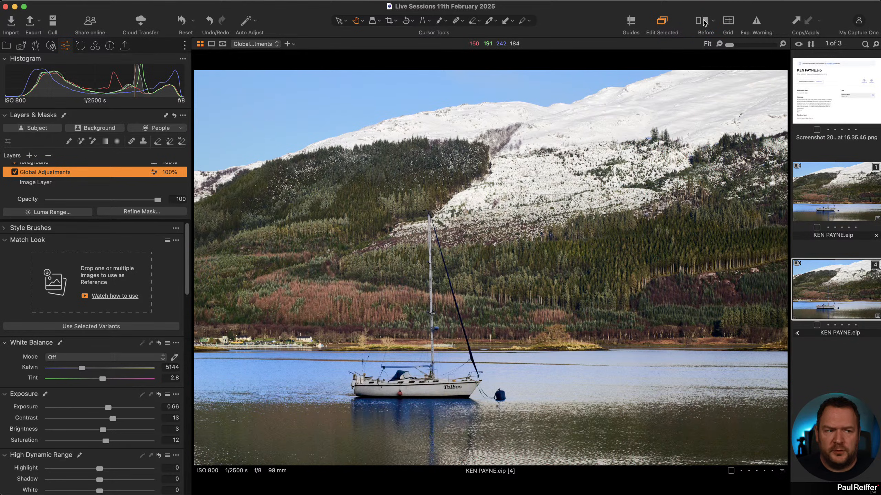
pyautogui.moveTo(499, 278); pyautogui.dragTo(102, 279)
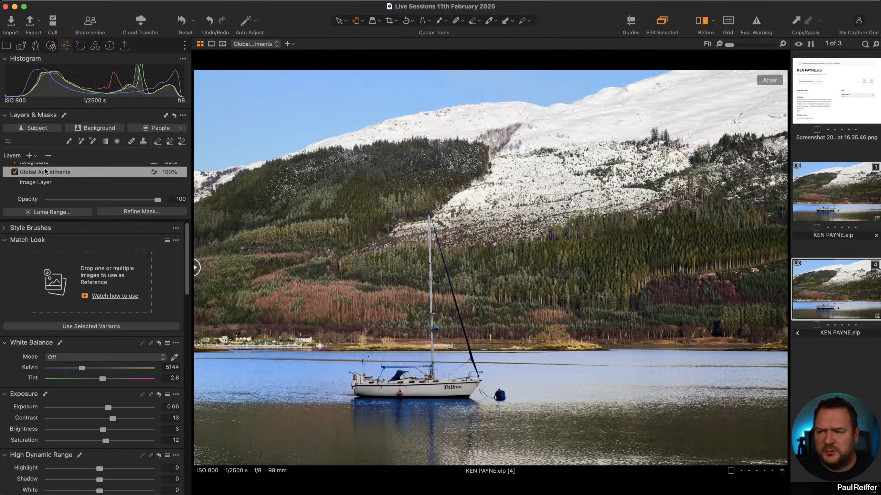
# Step: Turn off every layer above Global Adjustments, from Trees, Heal Layer 1 and sky down to yacht and foreground
pyautogui.scroll(5, 45, 171)
pyautogui.click(15, 170)
pyautogui.click(15, 181)
pyautogui.click(14, 190)
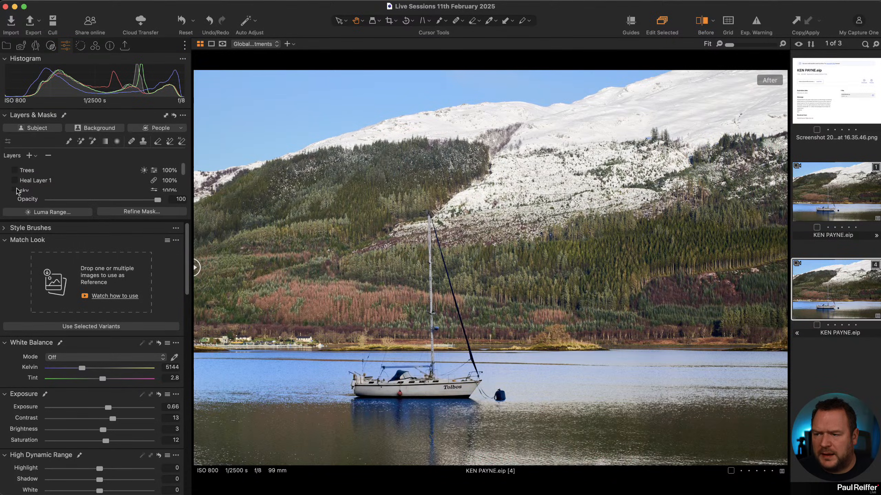
pyautogui.scroll(-5, 39, 187)
pyautogui.click(15, 171)
pyautogui.click(15, 180)
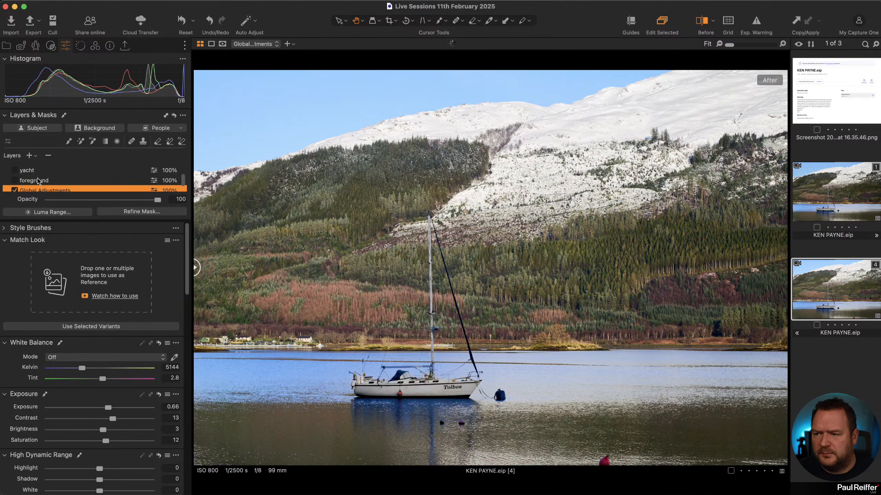
pyautogui.scroll(-2, 38, 181)
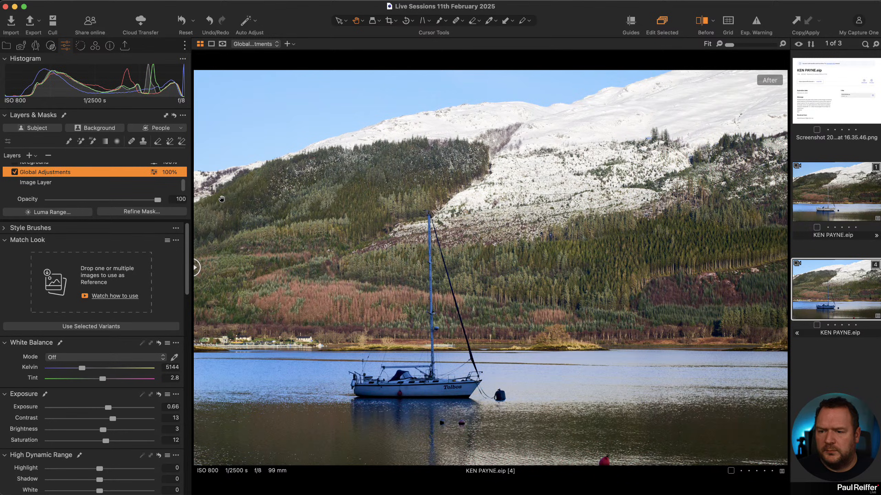
# Step: Compare the original with the global adjustments alone using the before/after divider, both in full view and at 100% on the hillside
pyautogui.moveTo(196, 268); pyautogui.dragTo(259, 311)
pyautogui.click(5, 242)
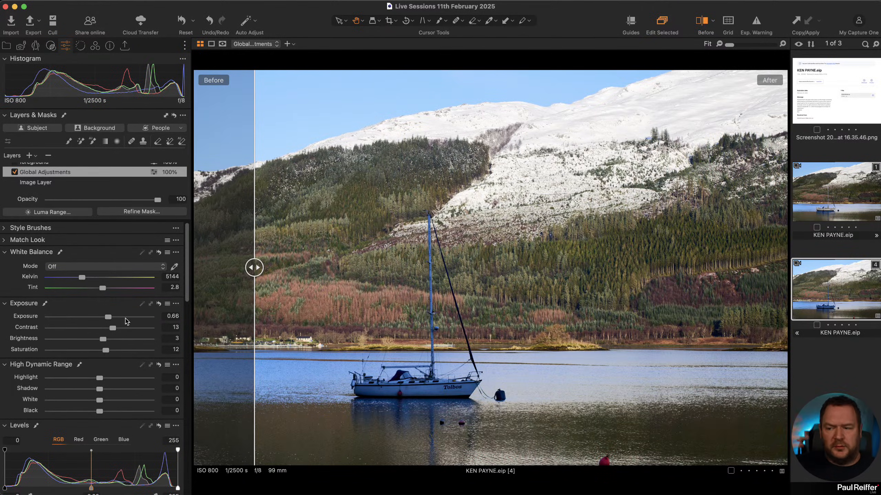
pyautogui.moveTo(254, 267); pyautogui.dragTo(496, 361)
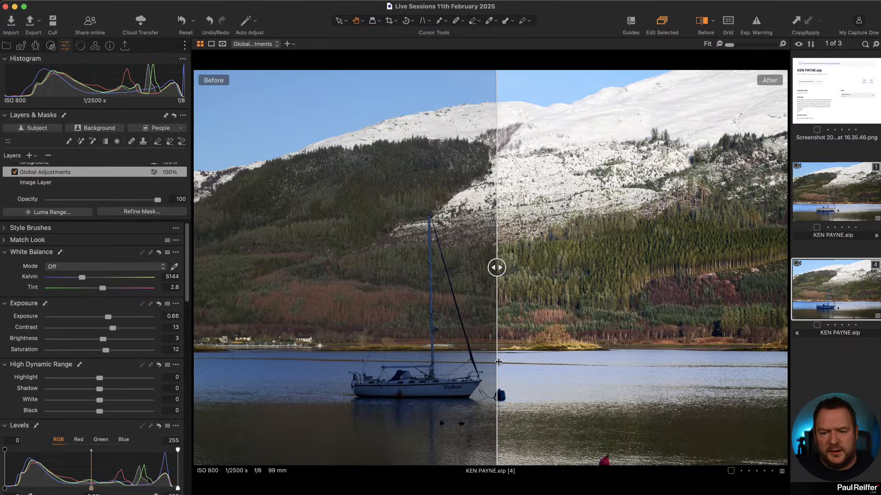
pyautogui.doubleClick(512, 290)
pyautogui.moveTo(499, 274); pyautogui.dragTo(486, 303)
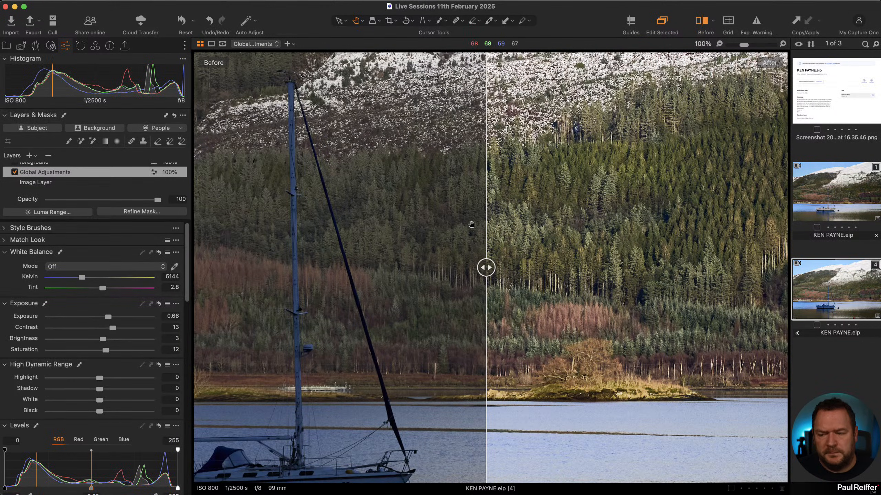
pyautogui.moveTo(487, 271); pyautogui.dragTo(200, 267)
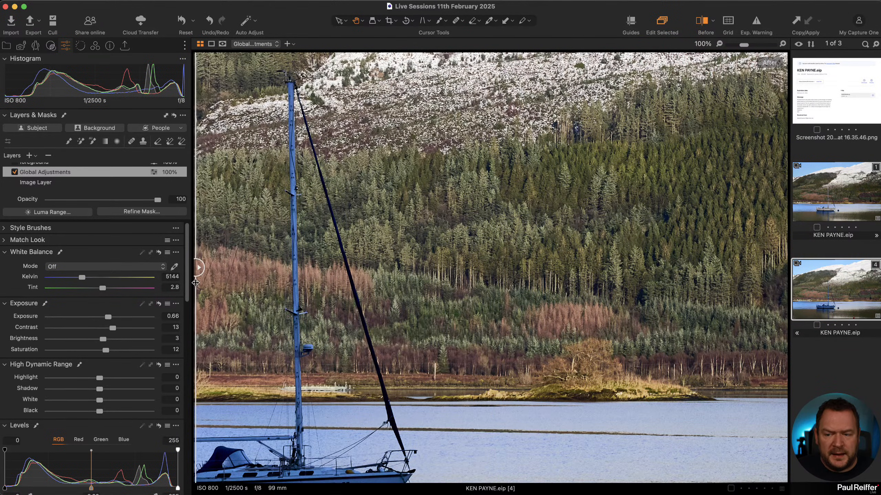
pyautogui.press('super+0')
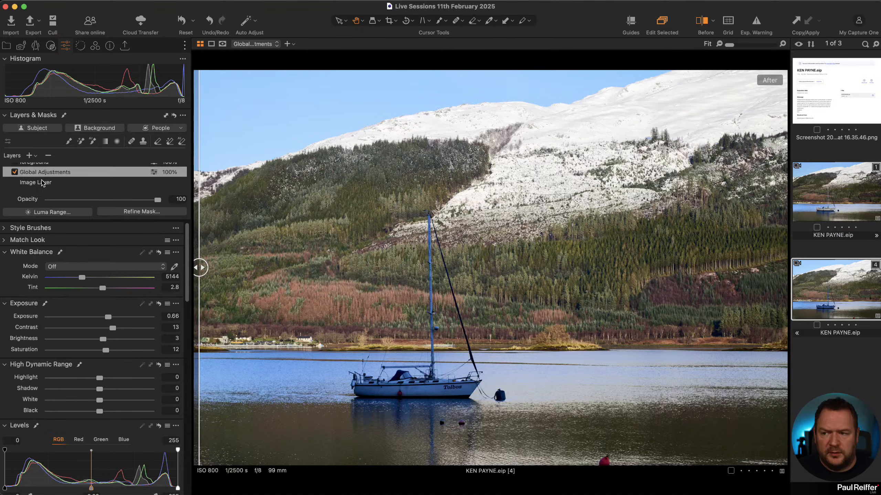
# Step: Turn the foreground layer back on, select it, and inspect its mask before hiding the overlay
pyautogui.scroll(2, 44, 184)
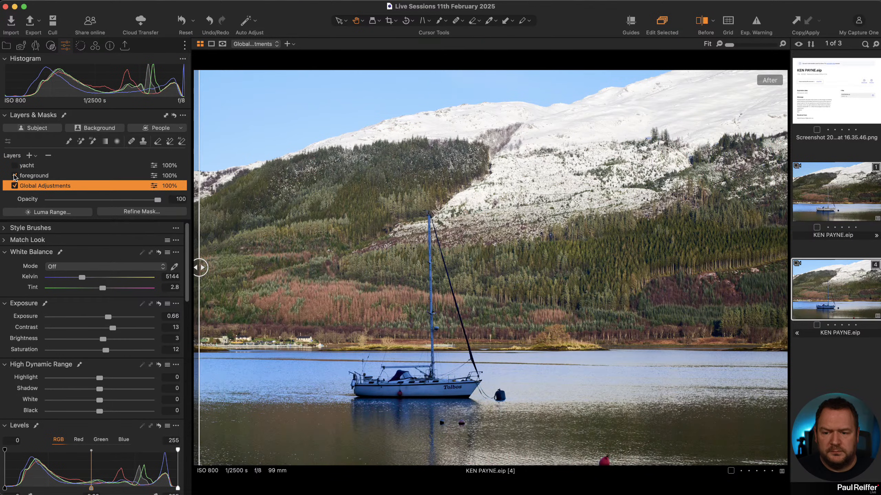
pyautogui.press('m')
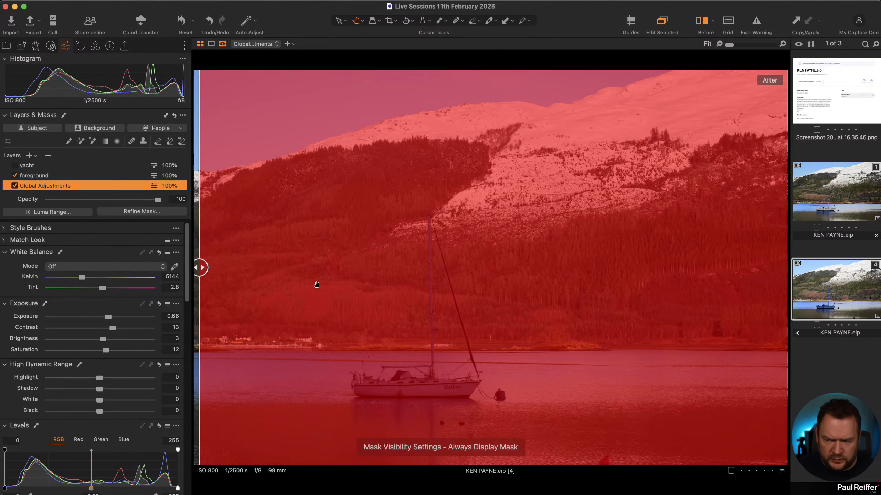
pyautogui.click(122, 177)
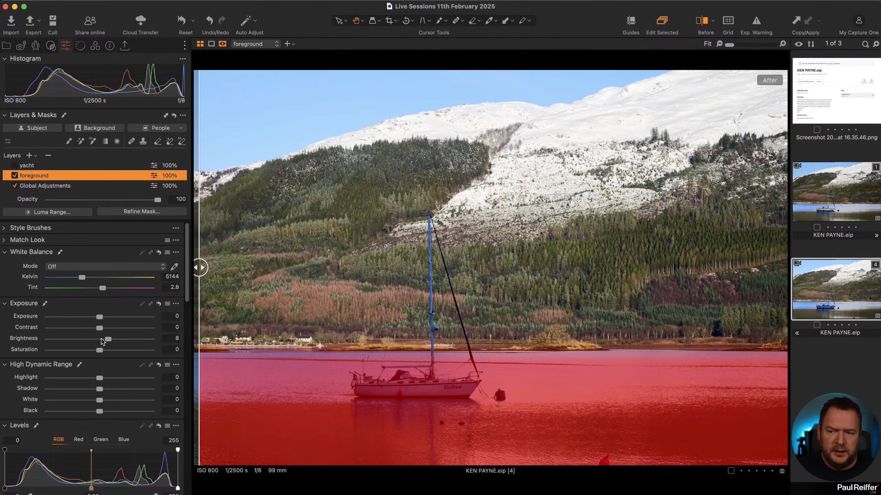
pyautogui.press('m')
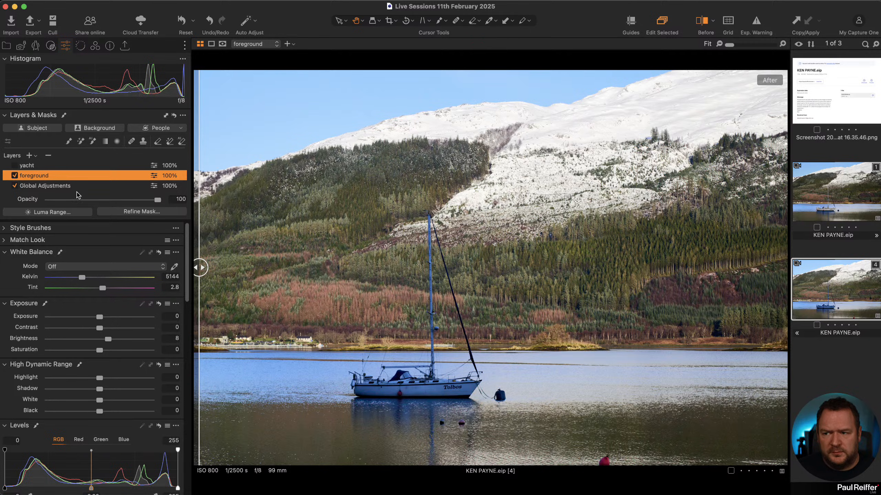
# Step: Reset the foreground layer's brightness to 0 and set its exposure to 0.23
pyautogui.doubleClick(107, 338)
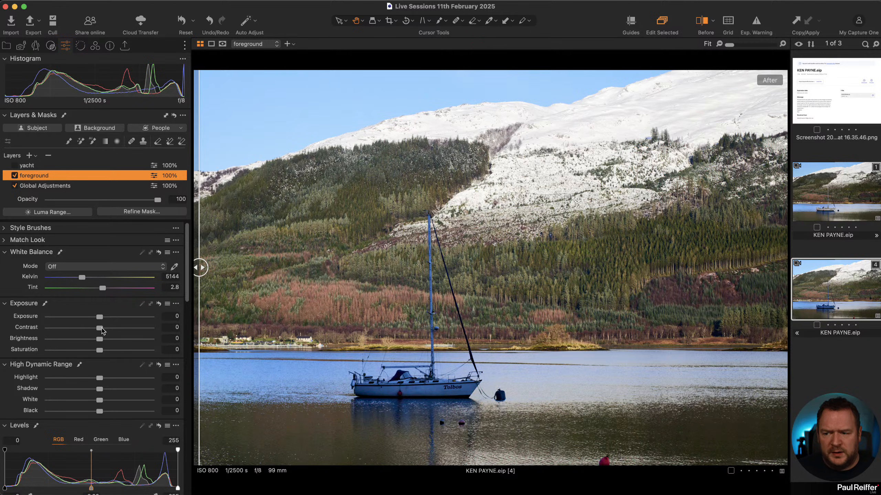
pyautogui.moveTo(100, 317); pyautogui.dragTo(103, 321)
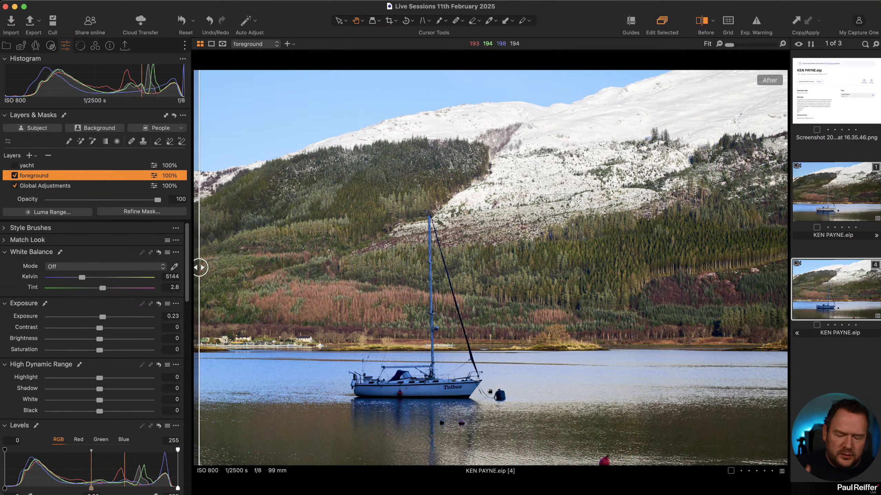
# Step: Select the yacht layer and turn it back on
pyautogui.scroll(2, 47, 193)
pyautogui.click(23, 175)
pyautogui.click(15, 174)
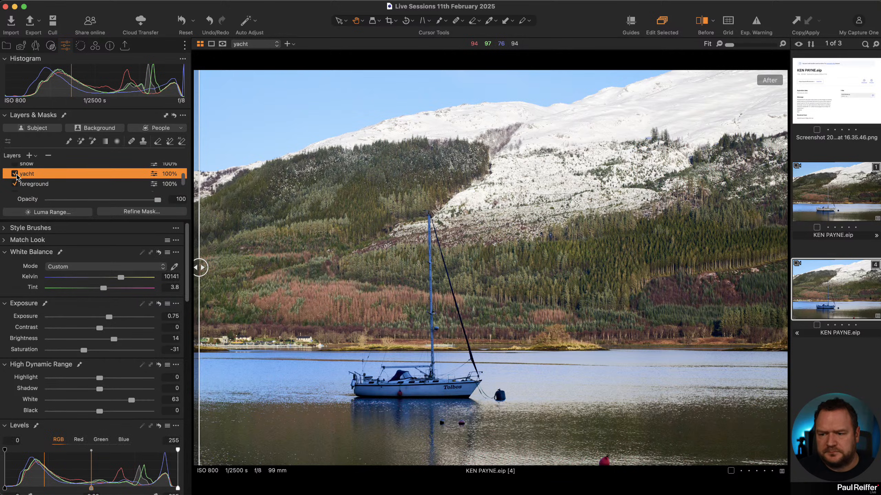
# Step: Examine the yacht layer's mask as a red overlay and in grayscale, and inspect the boat and mast at 200% without it
pyautogui.press('m')
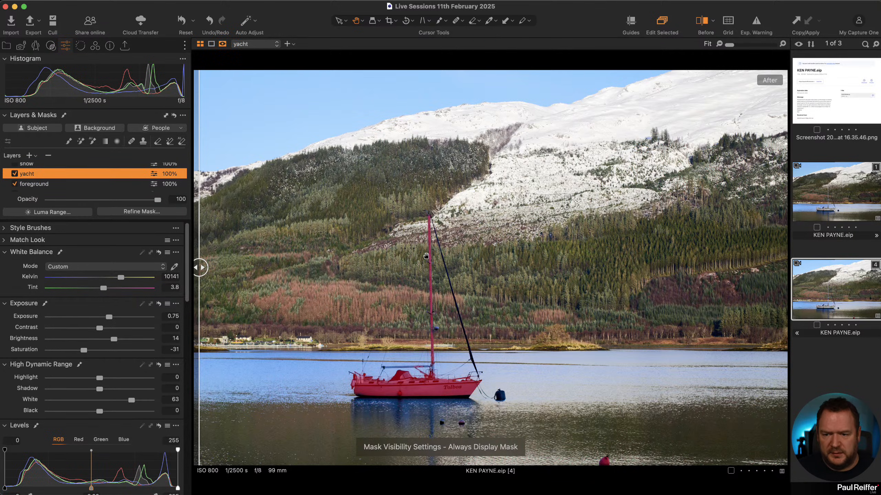
pyautogui.click(424, 375)
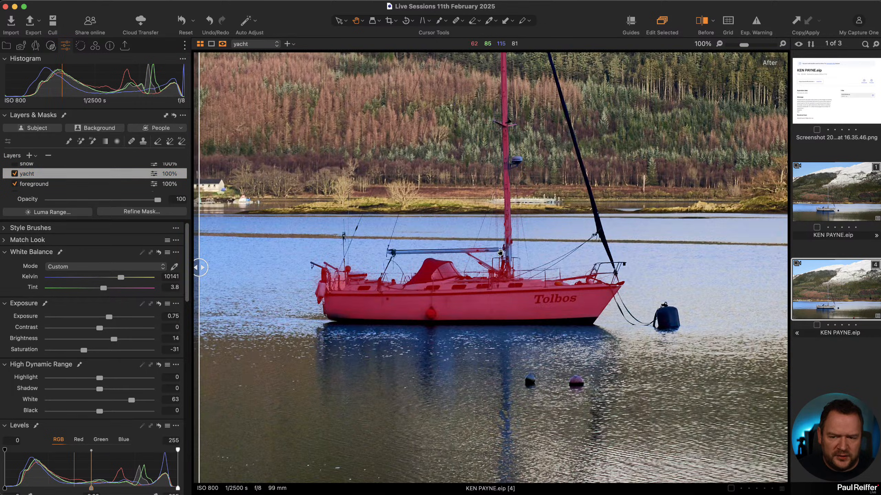
pyautogui.hotkey('alt', 'm')
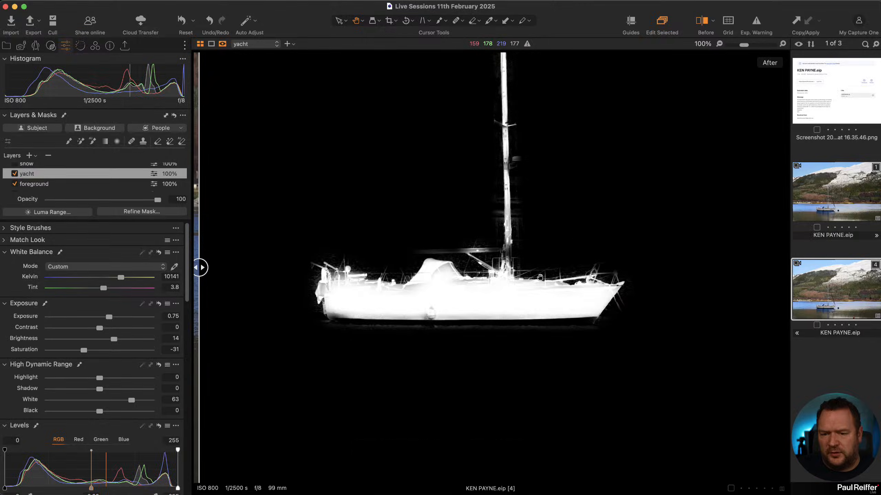
pyautogui.hotkey('alt', 'm')
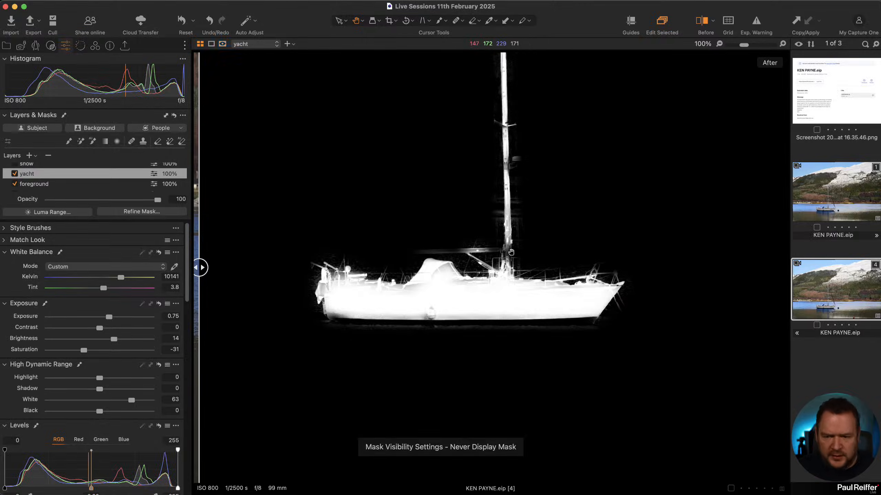
pyautogui.scroll(1, 509, 262)
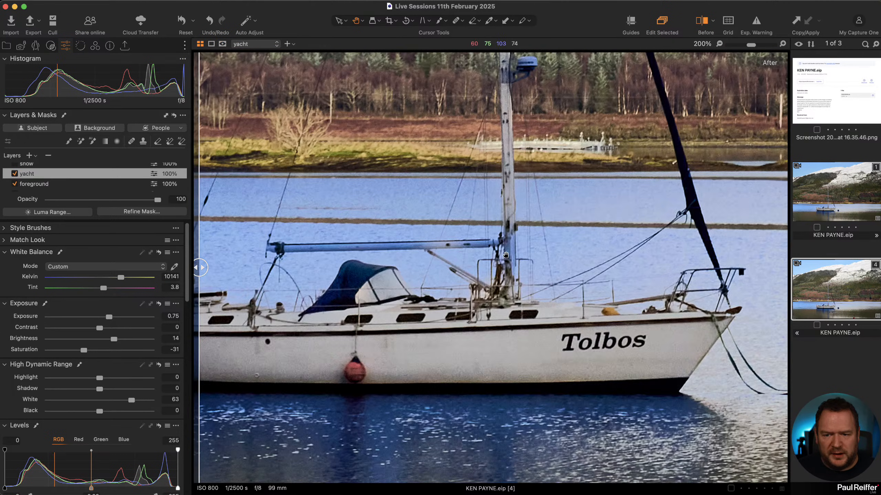
pyautogui.moveTo(437, 292); pyautogui.dragTo(522, 365)
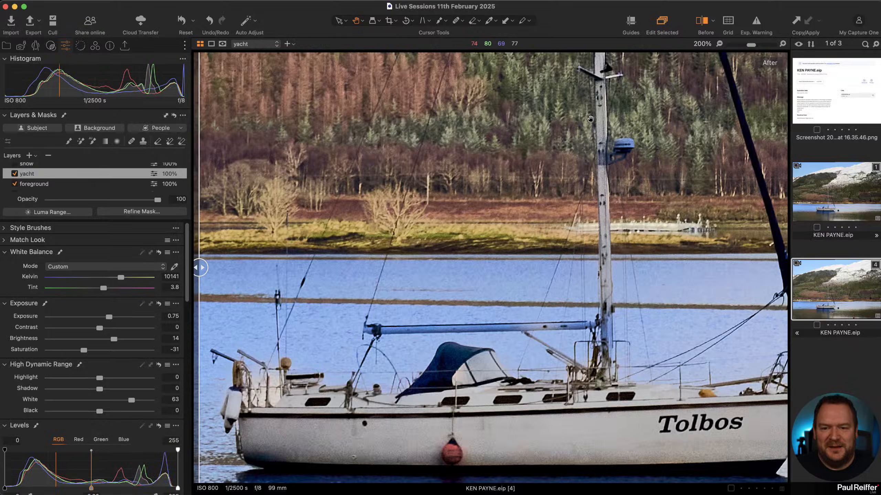
# Step: Fit the whole photo in view and toggle the yacht layer off and on to compare its effect
pyautogui.scroll(-2, 589, 203)
pyautogui.scroll(-1, 589, 203)
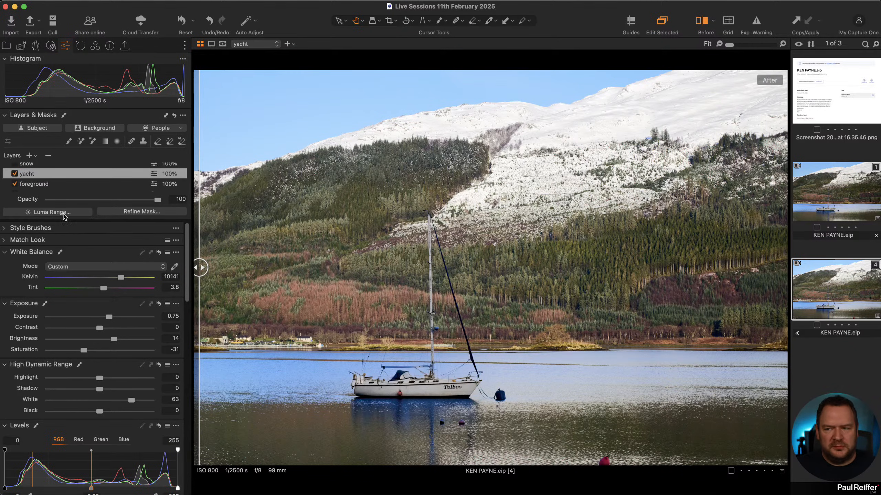
pyautogui.click(15, 174)
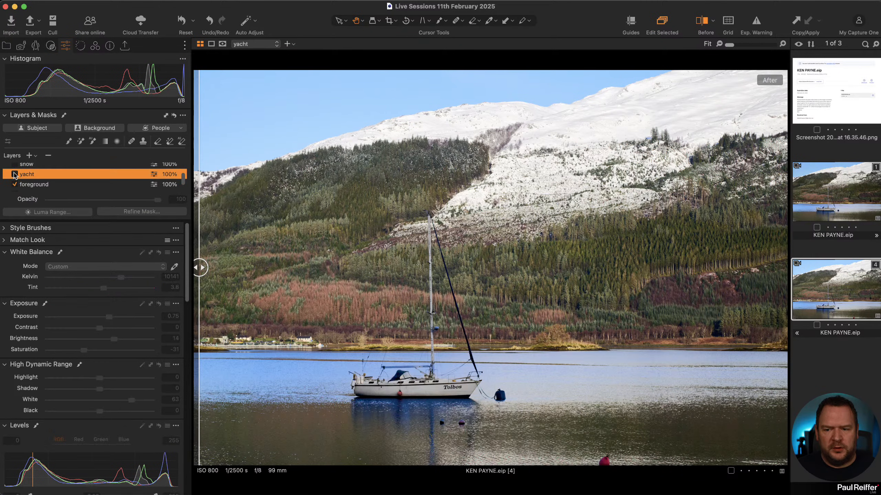
pyautogui.click(14, 173)
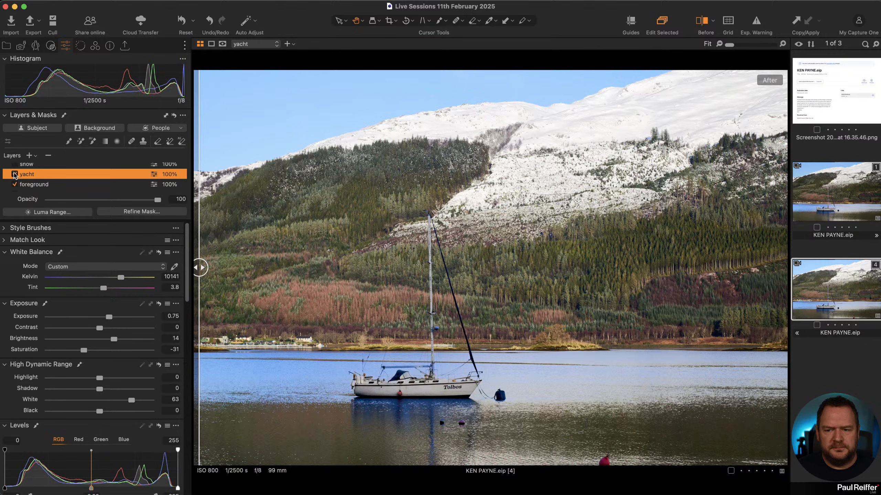
# Step: Inspect the yacht layer's mask around the mast and boom at 200%, in grayscale and as a red overlay
pyautogui.doubleClick(416, 368)
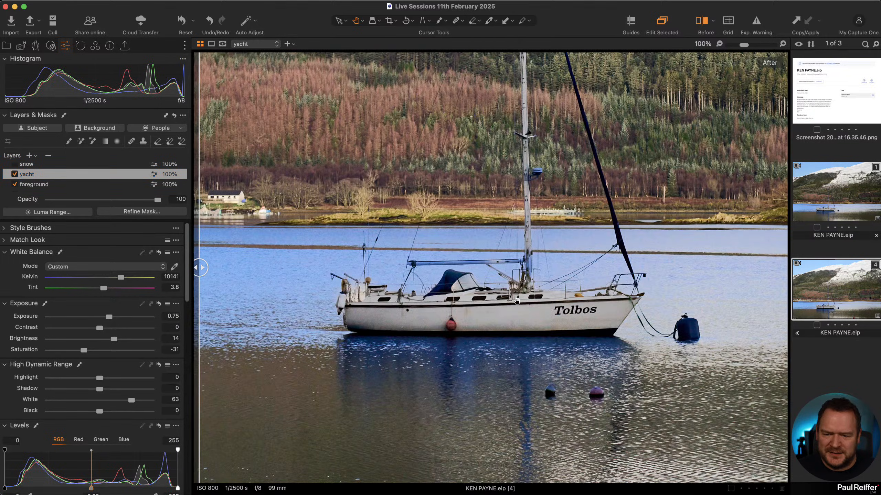
pyautogui.scroll(1, 494, 283)
pyautogui.moveTo(513, 222); pyautogui.dragTo(539, 355)
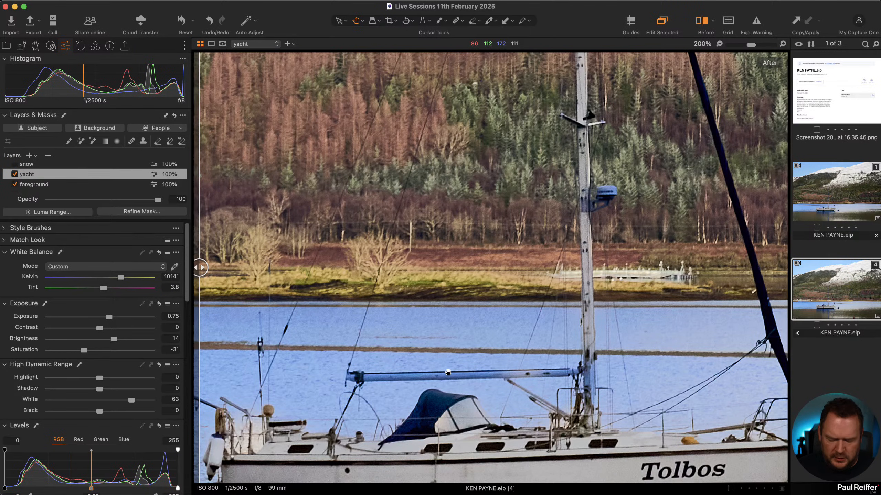
pyautogui.hotkey('alt', 'm')
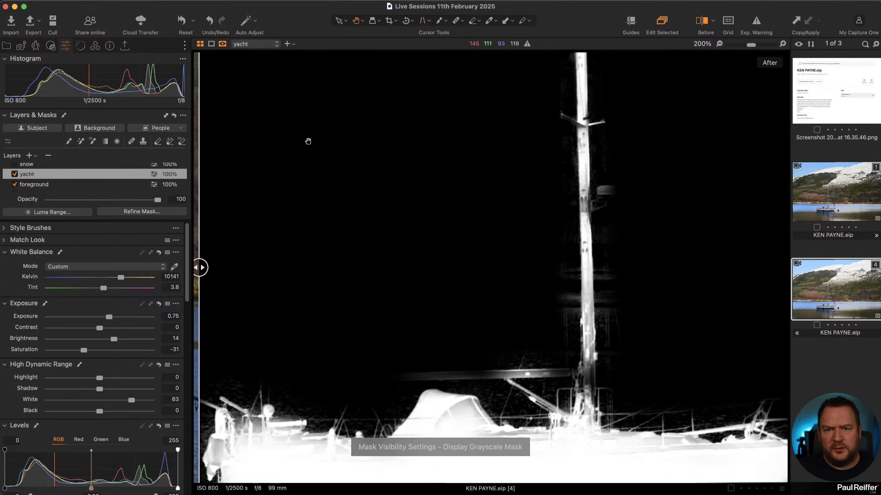
pyautogui.click(223, 44)
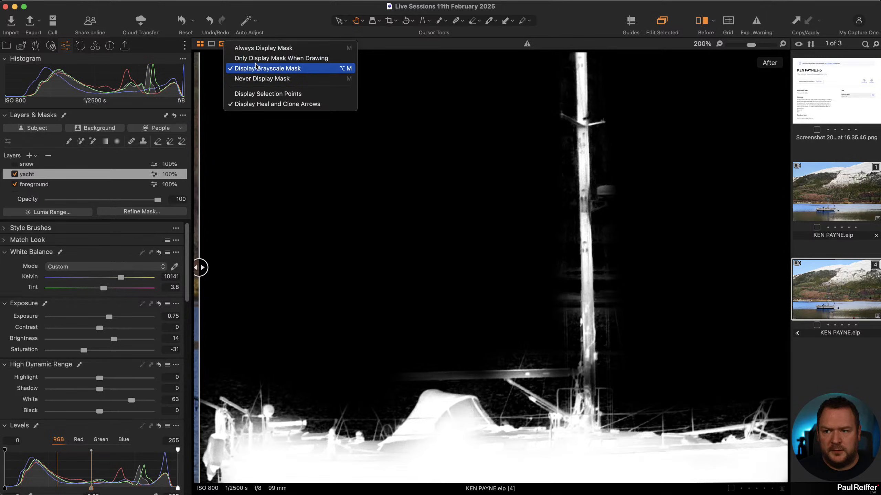
pyautogui.click(299, 15)
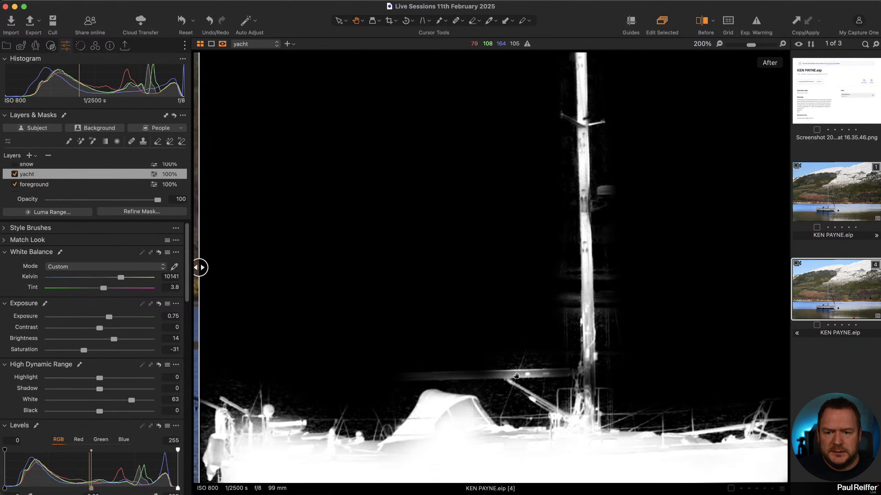
pyautogui.press('m')
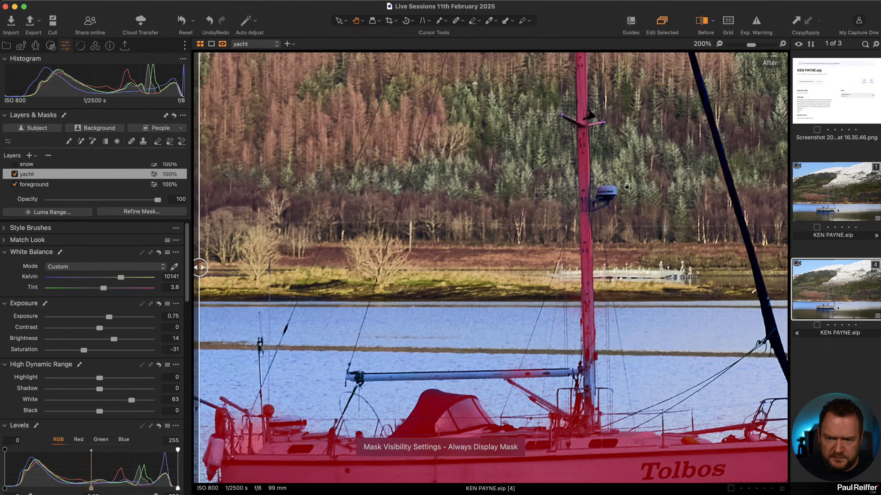
# Step: Add the radar dome, the boom and the uncovered base of the mast to the yacht mask with AI Select, and hide the overlay
pyautogui.click(93, 141)
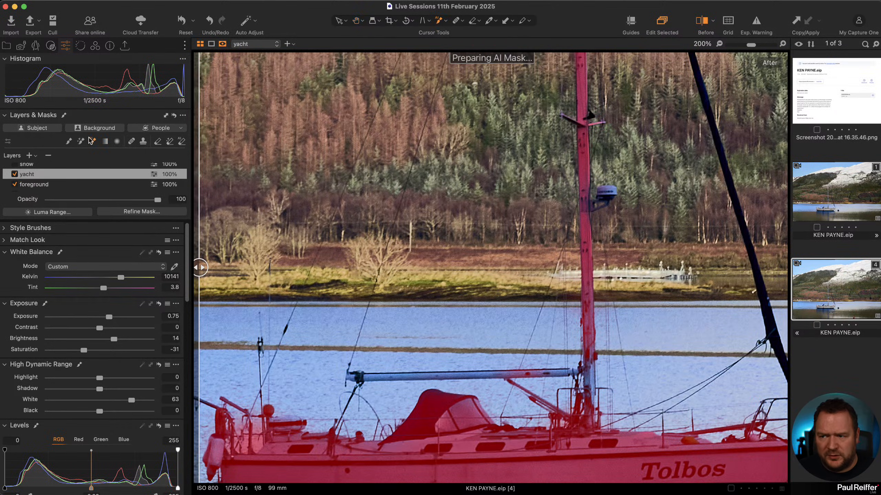
pyautogui.click(611, 193)
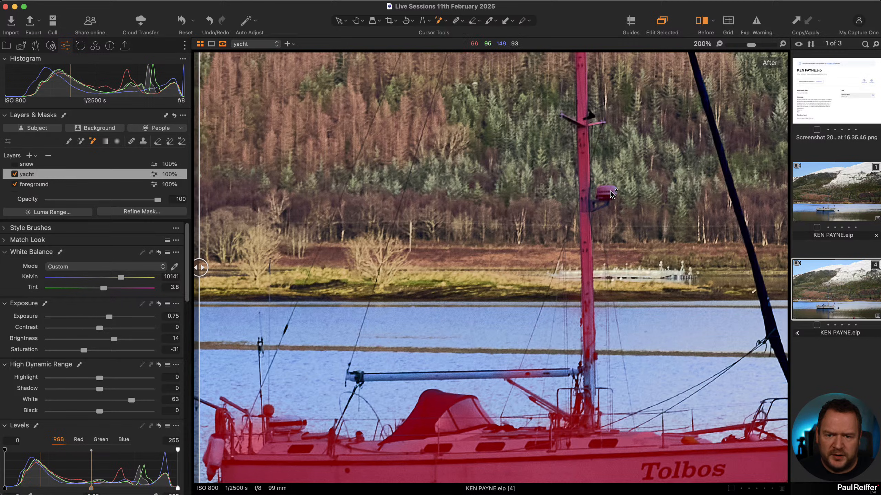
pyautogui.click(591, 205)
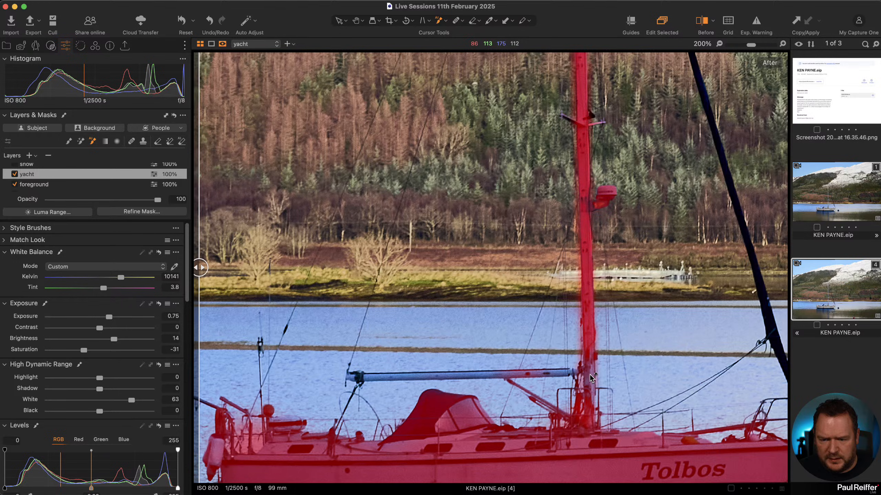
pyautogui.click(474, 376)
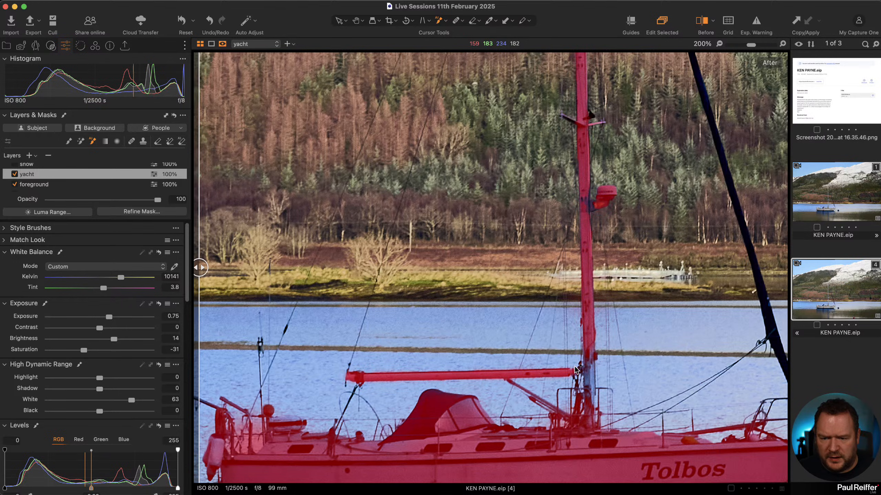
pyautogui.click(592, 379)
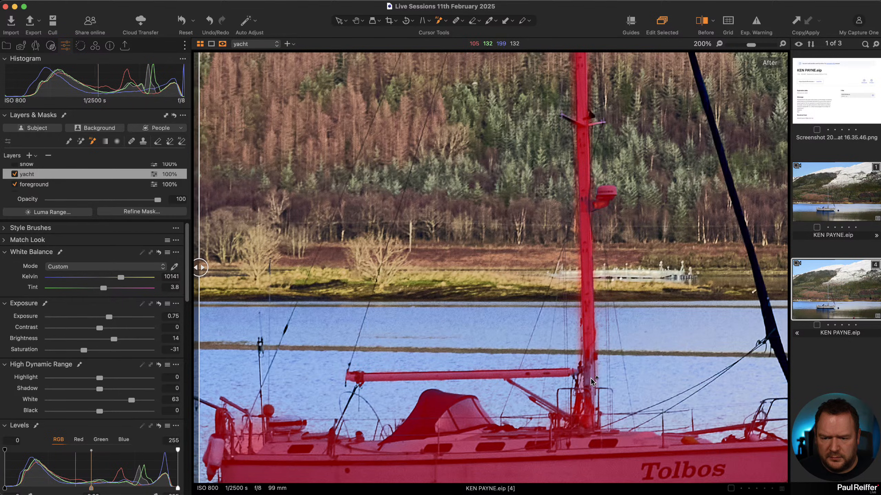
pyautogui.click(587, 354)
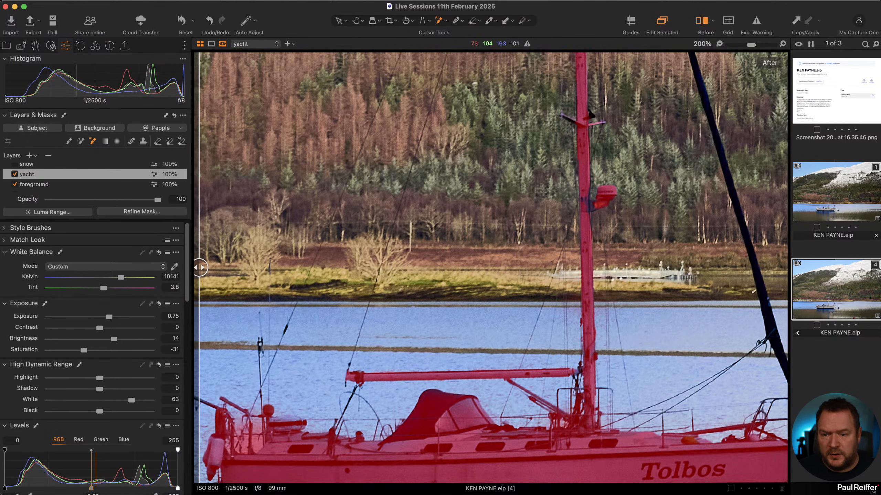
pyautogui.hotkey('alt', 'm')
pyautogui.hotkey('alt', 'm')
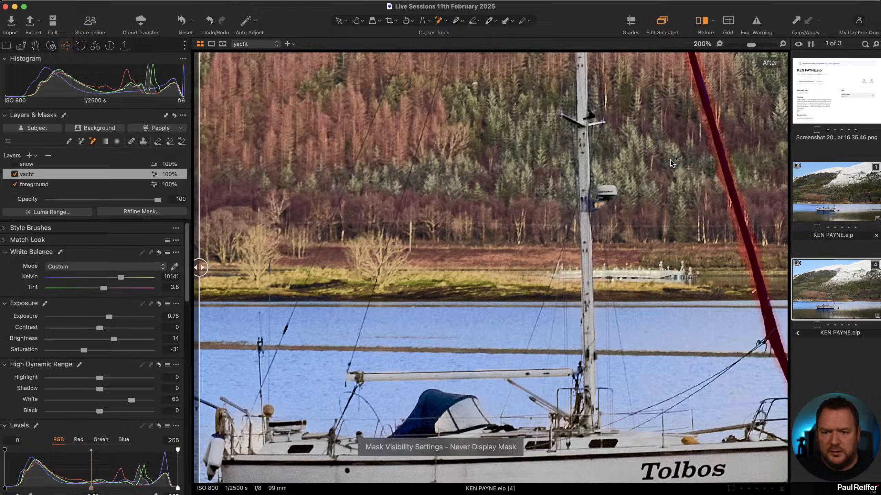
# Step: Compare the yacht in this variant side by side with the first variant, and return to viewing variant 4 alone
pyautogui.keyDown('super'); pyautogui.click(832, 191); pyautogui.keyUp('super')
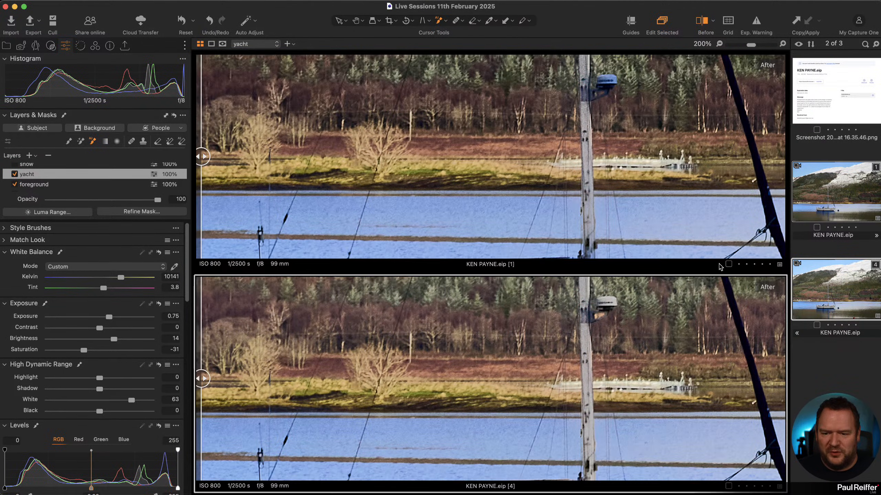
pyautogui.moveTo(621, 184); pyautogui.dragTo(613, 98)
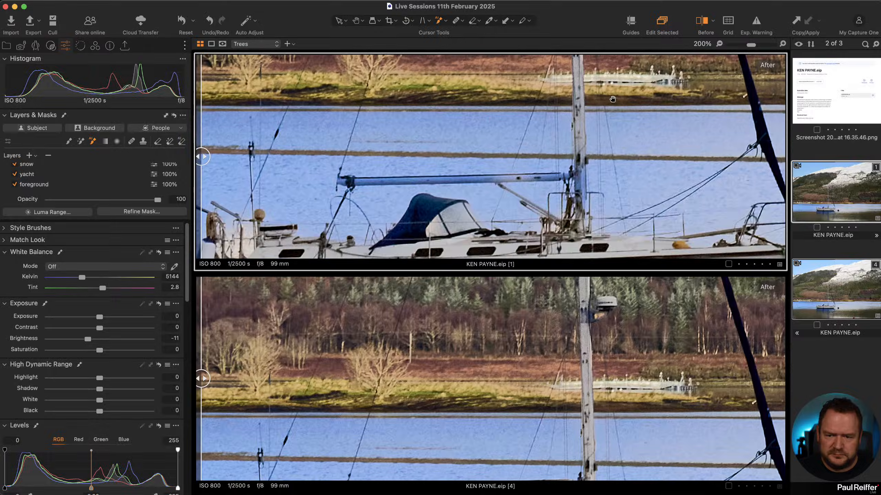
pyautogui.moveTo(656, 360); pyautogui.dragTo(665, 307)
pyautogui.press('v')
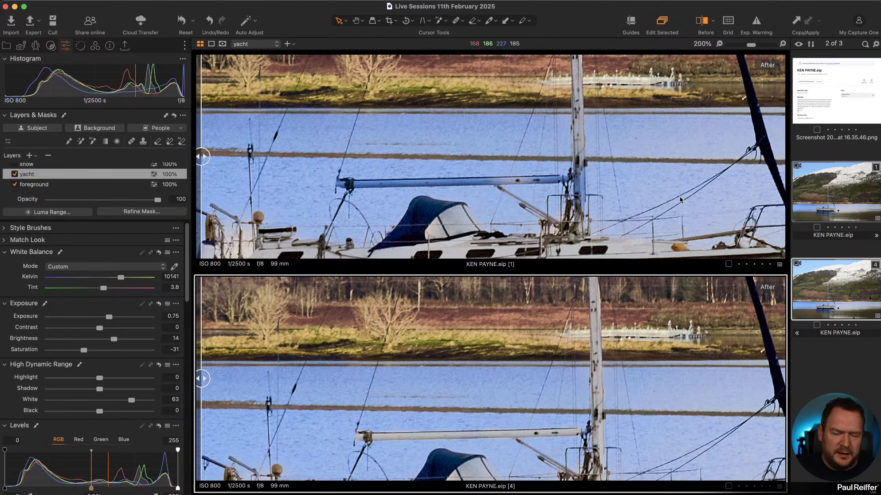
pyautogui.click(840, 368)
pyautogui.click(836, 295)
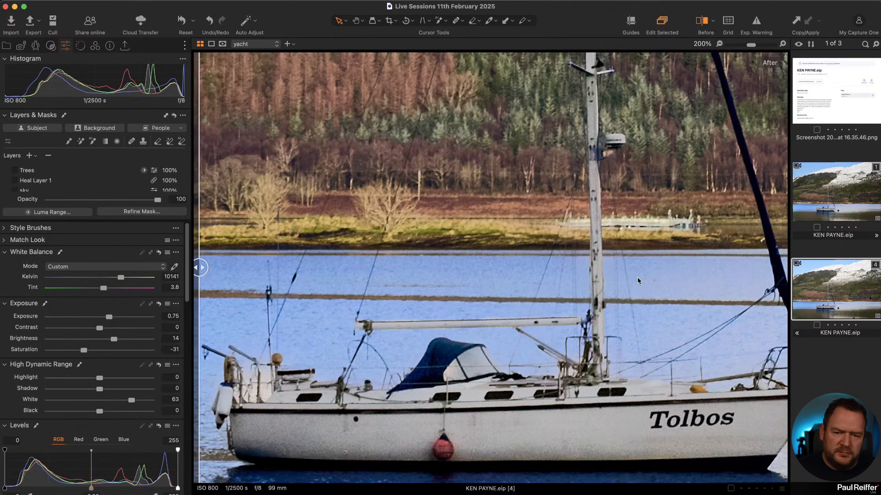
# Step: Add the dark forestay to the yacht layer's mask with AI Select and check it at 200% with the overlay hidden
pyautogui.doubleClick(570, 259)
pyautogui.hotkey('alt', 'm')
pyautogui.hotkey('alt', 'm')
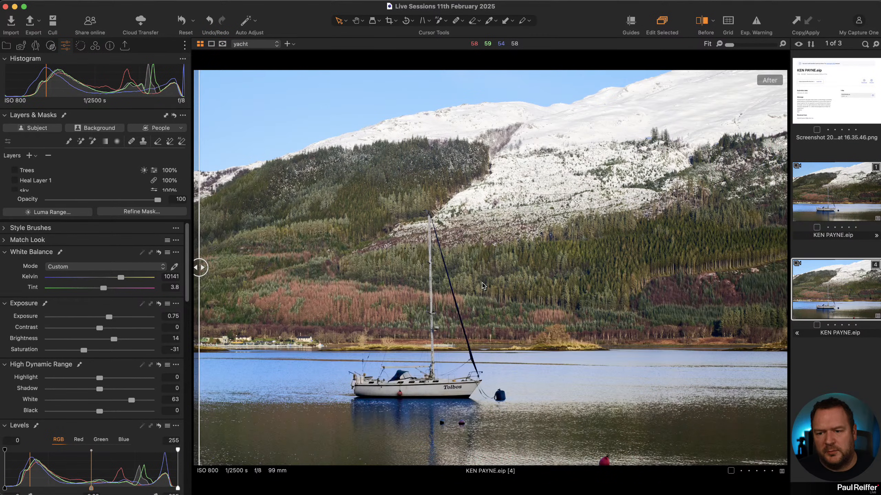
pyautogui.press('z')
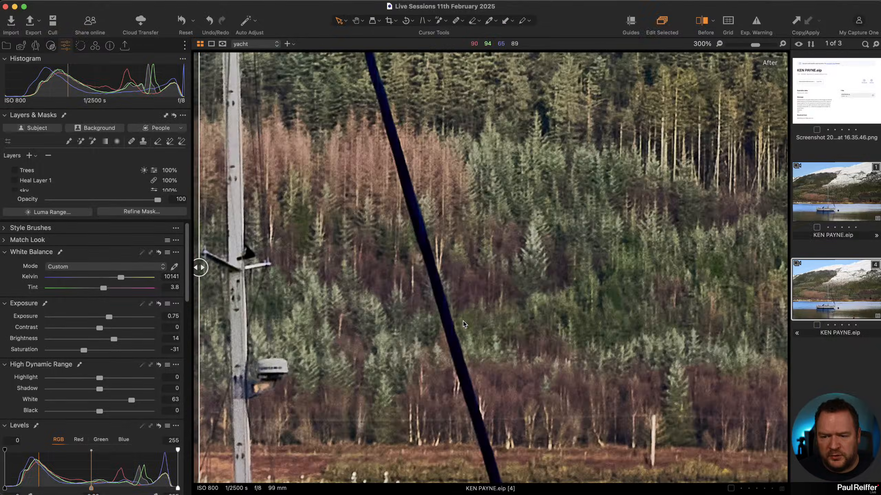
pyautogui.keyDown('alt'); pyautogui.click(418, 204); pyautogui.keyUp('alt')
pyautogui.keyDown('alt'); pyautogui.click(419, 204); pyautogui.keyUp('alt')
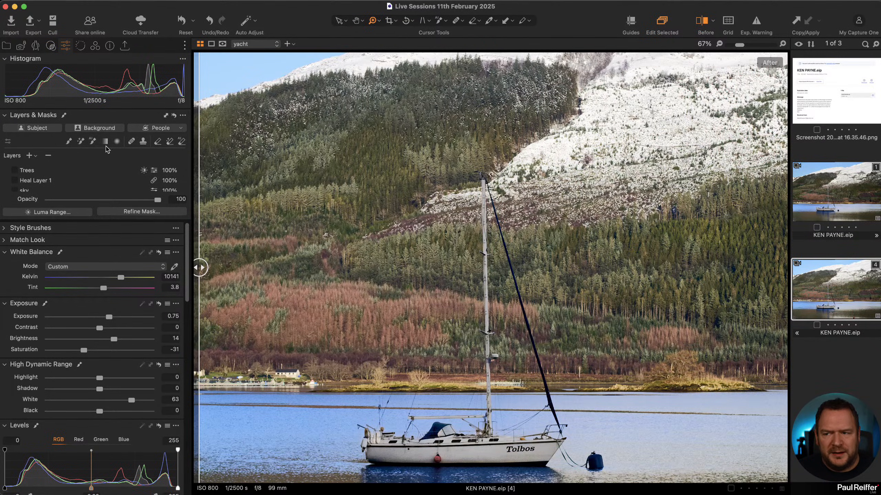
pyautogui.click(94, 142)
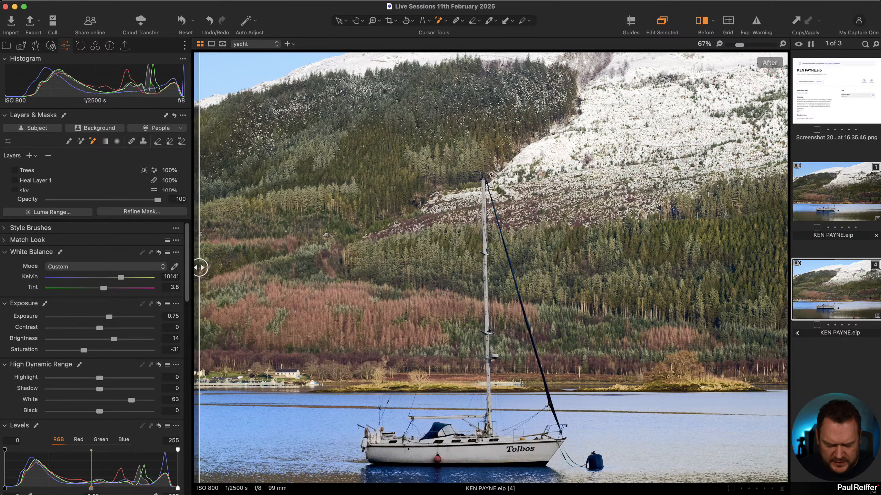
pyautogui.hotkey('alt', 'm')
pyautogui.hotkey('alt', 'm')
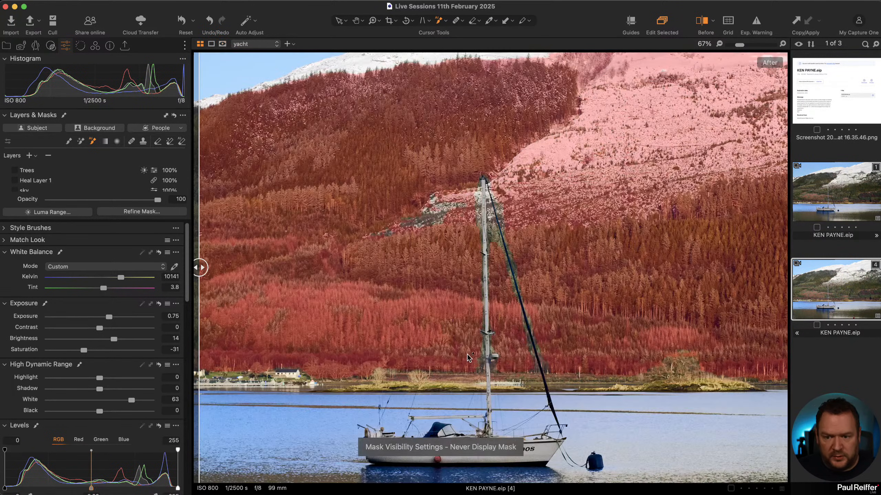
pyautogui.press('z')
pyautogui.click(521, 325)
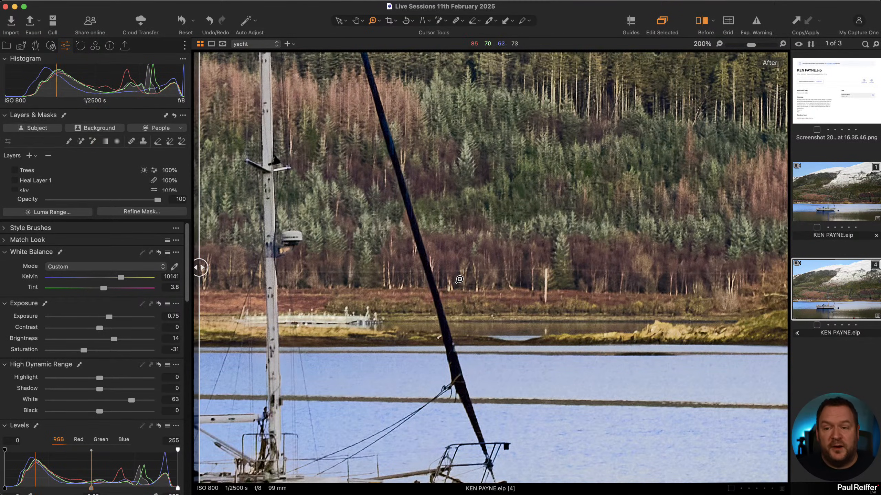
# Step: Fit the photo in view and sweep the before/after divider across it and back to compare the edit
pyautogui.press('h')
pyautogui.doubleClick(421, 259)
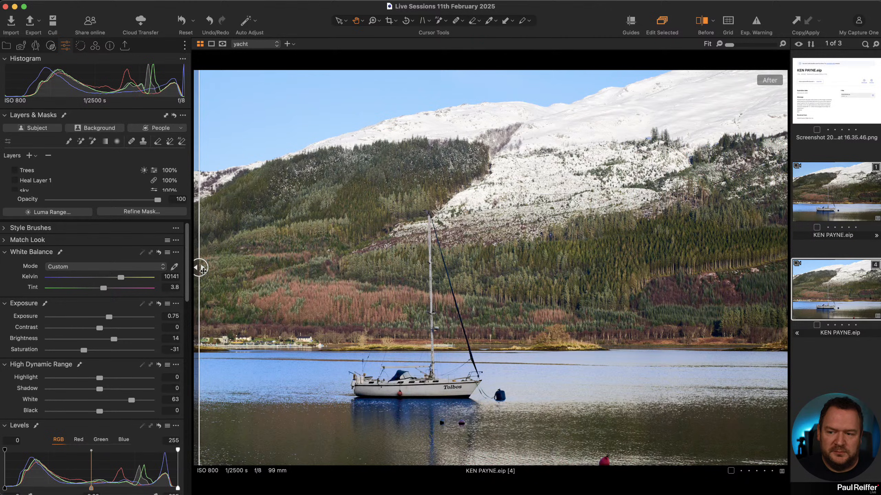
pyautogui.moveTo(203, 271); pyautogui.dragTo(644, 320)
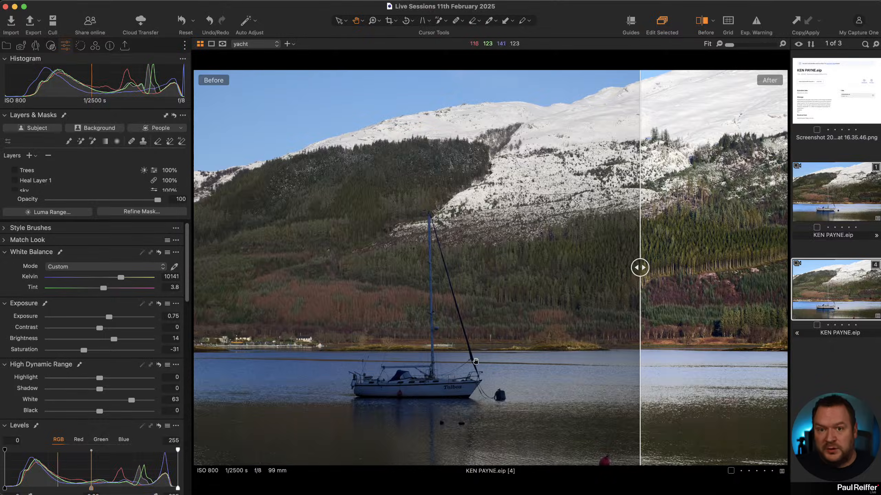
pyautogui.moveTo(636, 269); pyautogui.dragTo(167, 308)
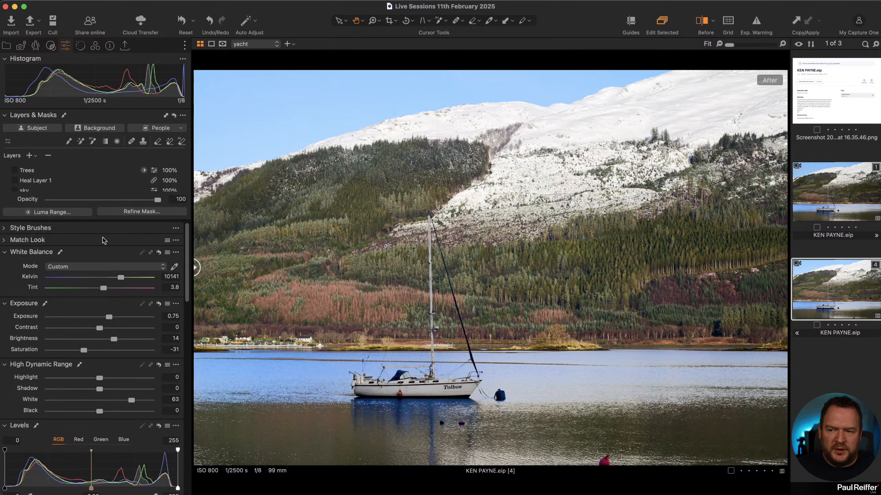
# Step: Look through the layer list and examine the yacht and its reflection in the water at 100%
pyautogui.scroll(-3, 56, 184)
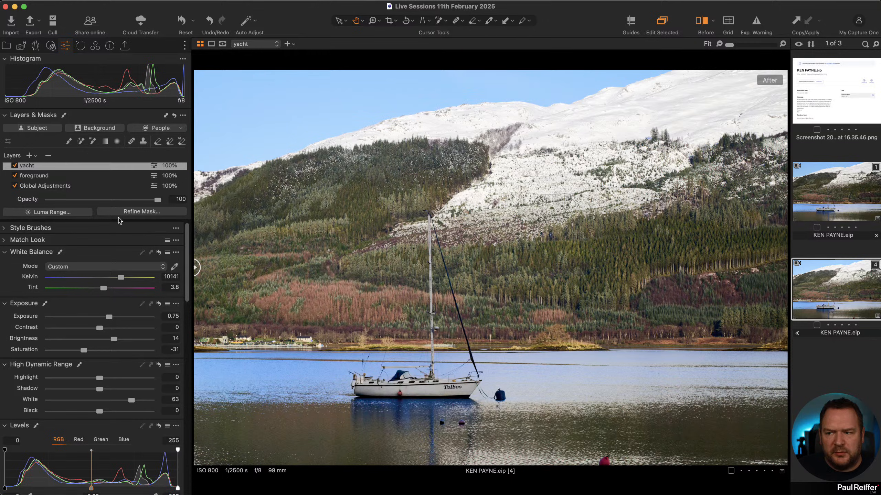
pyautogui.scroll(5, 87, 193)
pyautogui.scroll(-3, 87, 193)
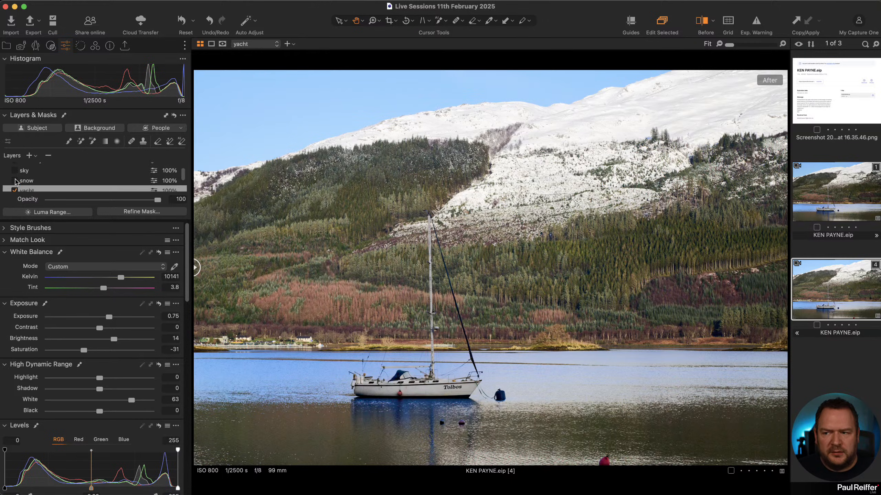
pyautogui.click(14, 180)
pyautogui.press('z')
pyautogui.click(427, 400)
pyautogui.click(586, 387)
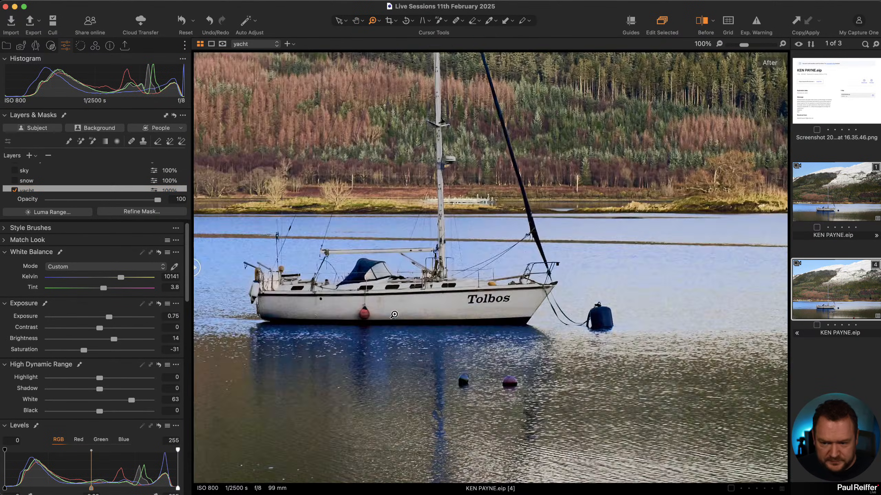
pyautogui.moveTo(453, 349); pyautogui.dragTo(548, 318)
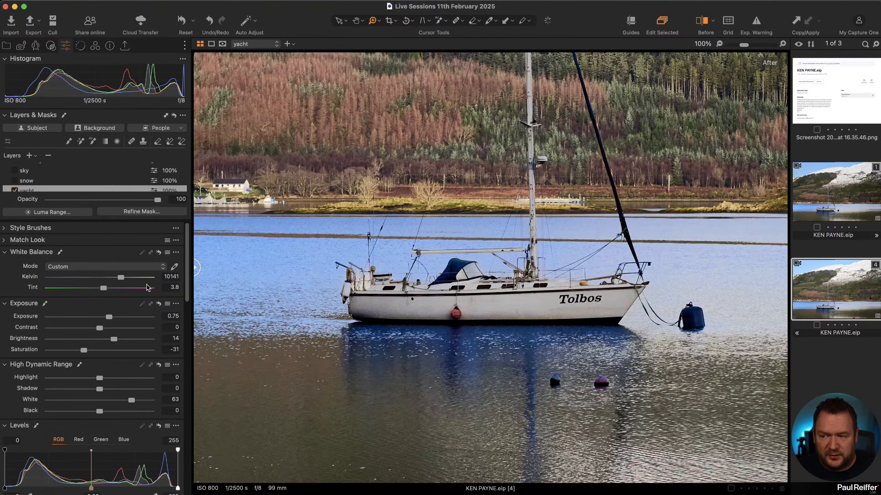
# Step: Add a new empty adjustment layer and name it Reflection
pyautogui.scroll(-2, 98, 188)
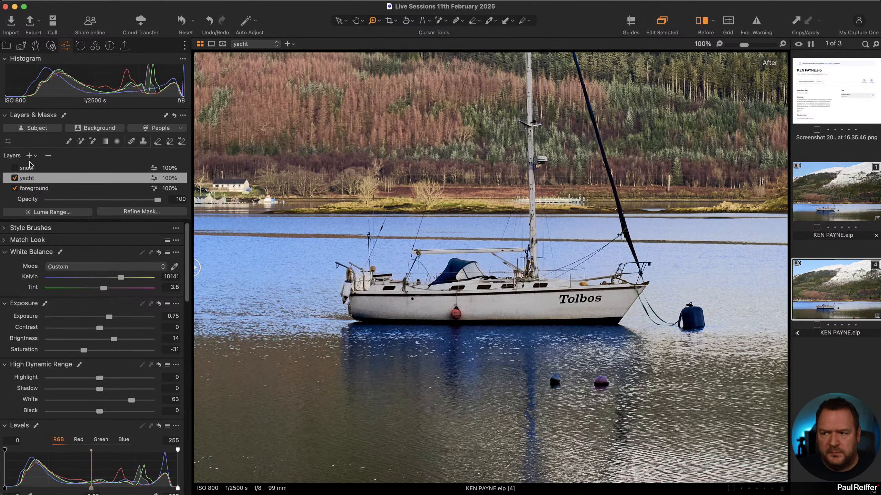
pyautogui.rightClick(44, 181)
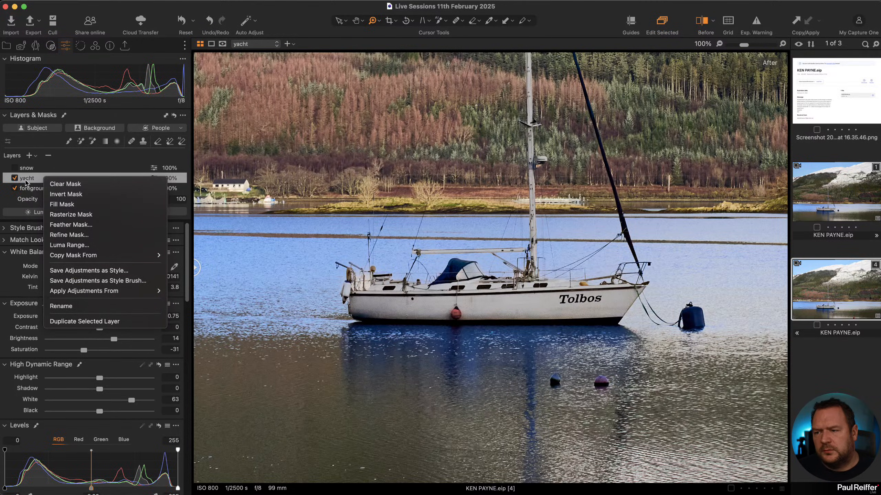
pyautogui.click(30, 179)
pyautogui.click(29, 156)
pyautogui.doubleClick(54, 172)
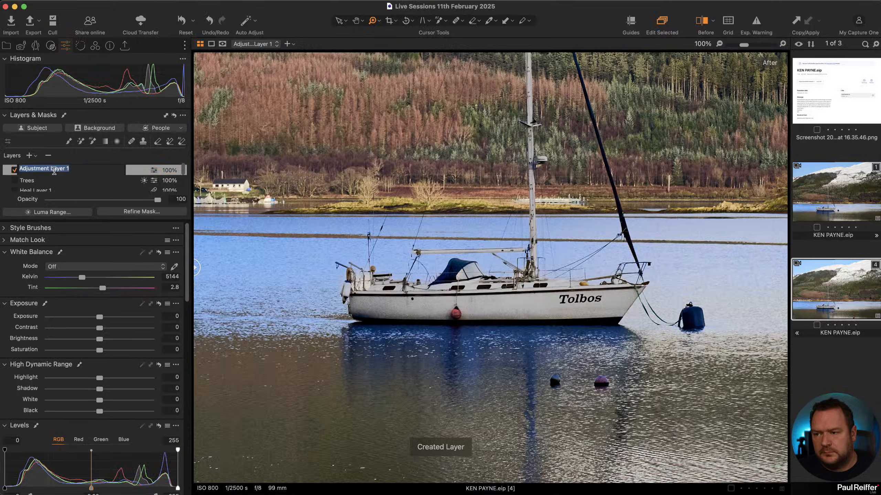
pyautogui.write('Reflec')
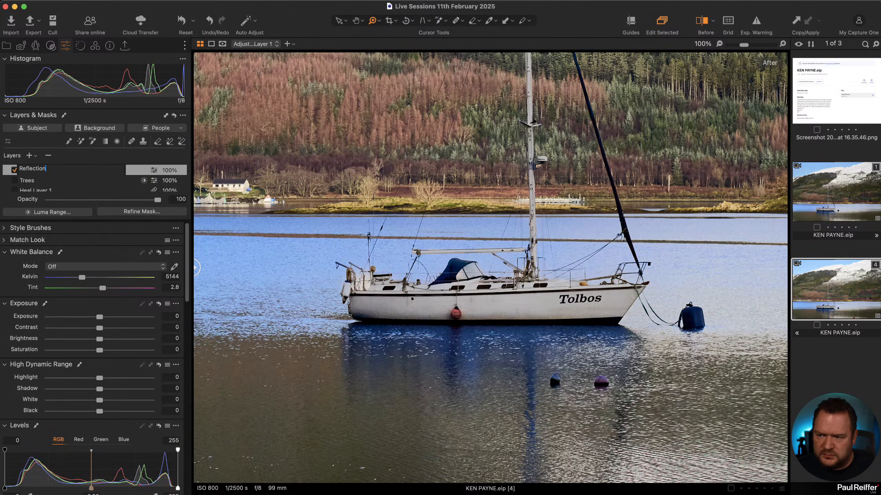
pyautogui.write('tion')
pyautogui.press('Return')
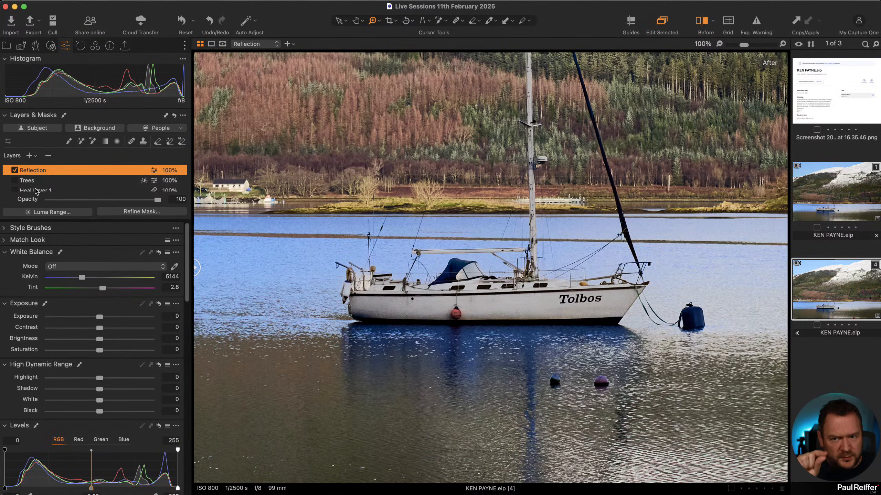
# Step: Move the Reflection layer down the layer stack so it sits directly above the yacht layer
pyautogui.press('m')
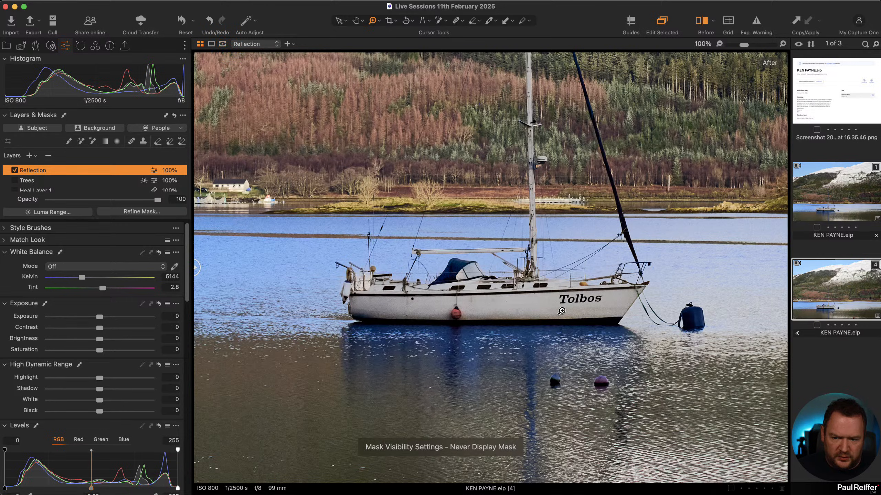
pyautogui.scroll(-3, 36, 170)
pyautogui.moveTo(34, 163)
pyautogui.mouseDown()
pyautogui.moveTo(35, 192)
pyautogui.moveTo(36, 168)
pyautogui.moveTo(38, 190)
pyautogui.moveTo(38, 168)
pyautogui.moveTo(35, 180)
pyautogui.mouseUp()
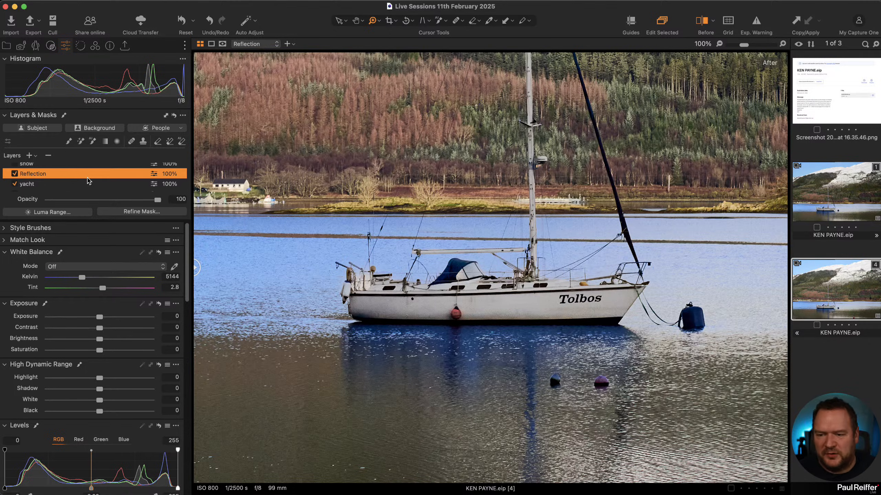
pyautogui.rightClick(64, 174)
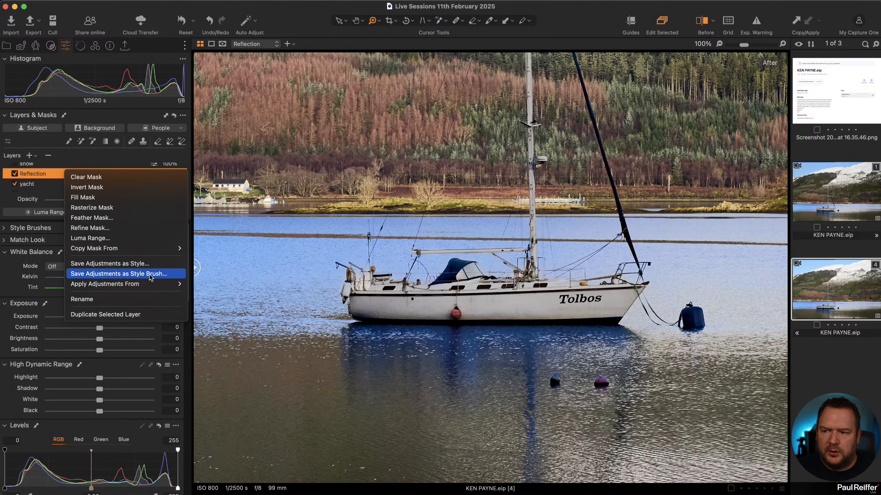
pyautogui.moveTo(143, 287)
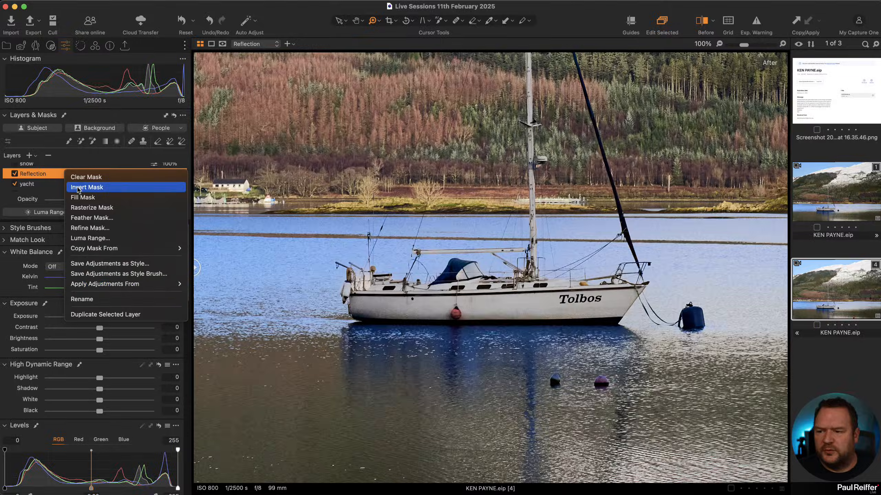
pyautogui.click(25, 185)
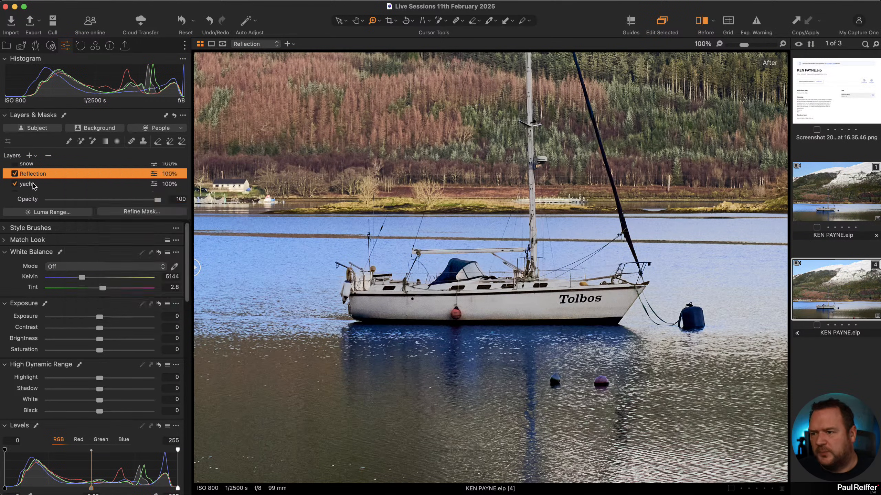
# Step: Save the yacht layer's adjustments, including its white balance, as a style named Yachty in the Styles folder
pyautogui.click(34, 183)
pyautogui.rightClick(34, 183)
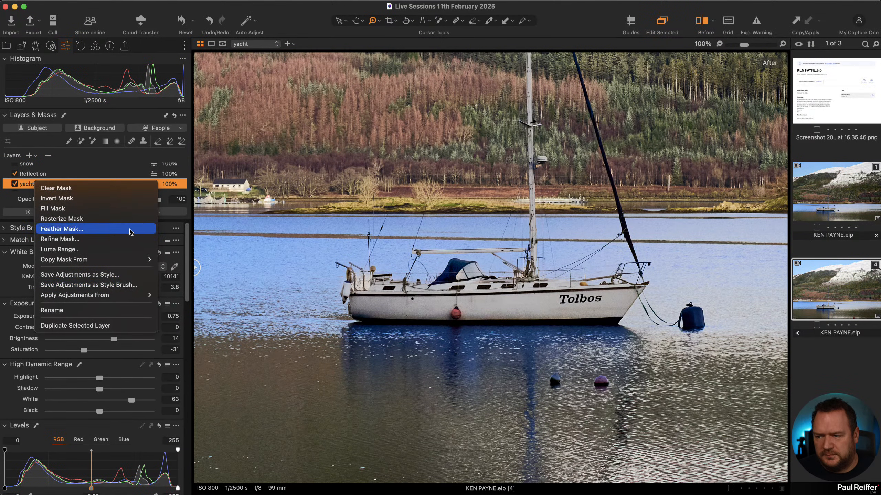
pyautogui.click(129, 275)
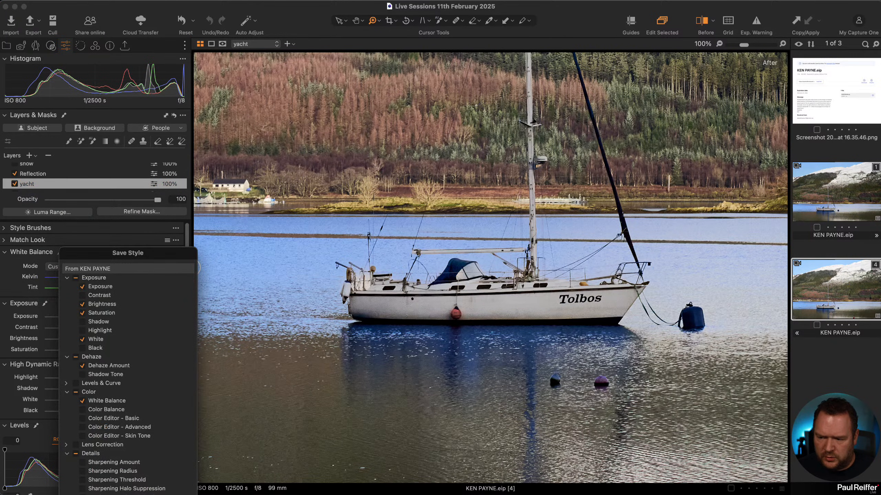
pyautogui.click(179, 494)
pyautogui.write('Y')
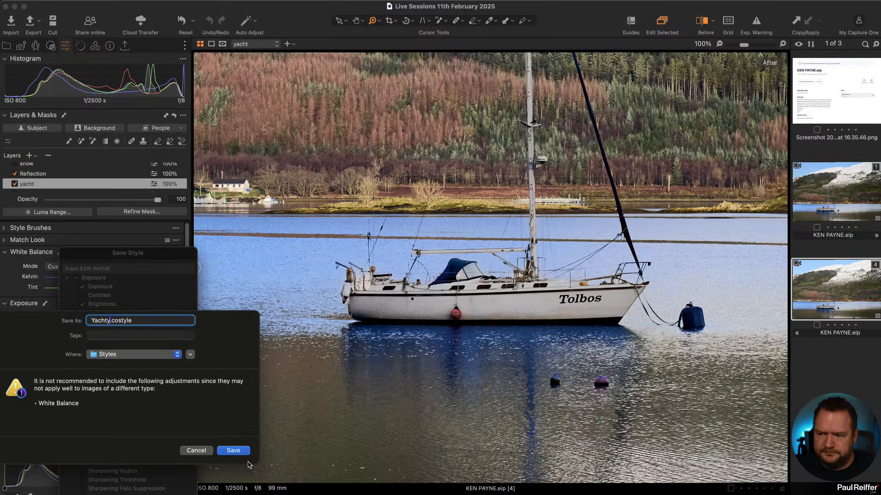
pyautogui.write('achty')
pyautogui.press('Return')
# Step: Apply the adjustments from the custom style Yachty to the Reflection layer
pyautogui.click(54, 174)
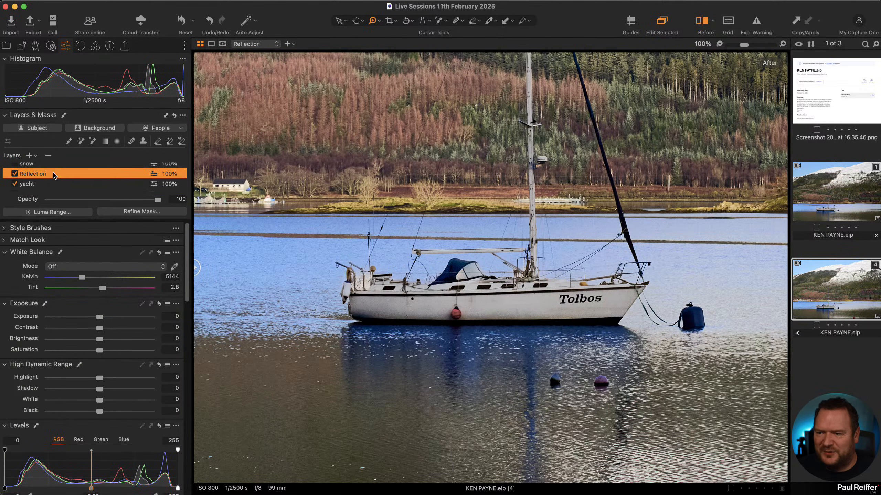
pyautogui.rightClick(54, 174)
pyautogui.moveTo(132, 286)
pyautogui.moveTo(208, 285)
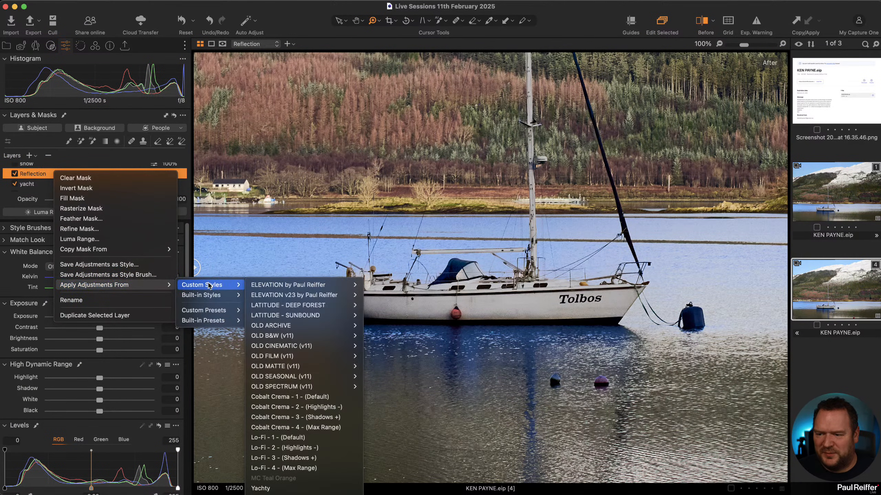
pyautogui.click(284, 489)
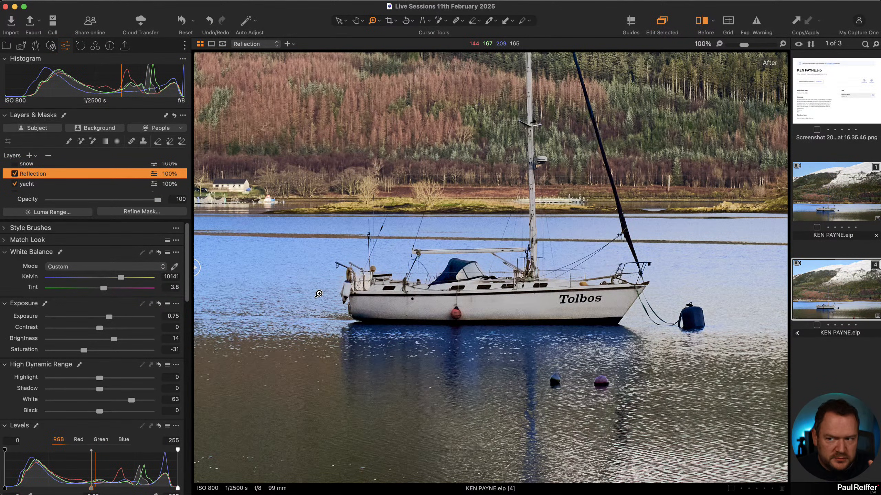
pyautogui.press('m')
pyautogui.press('m')
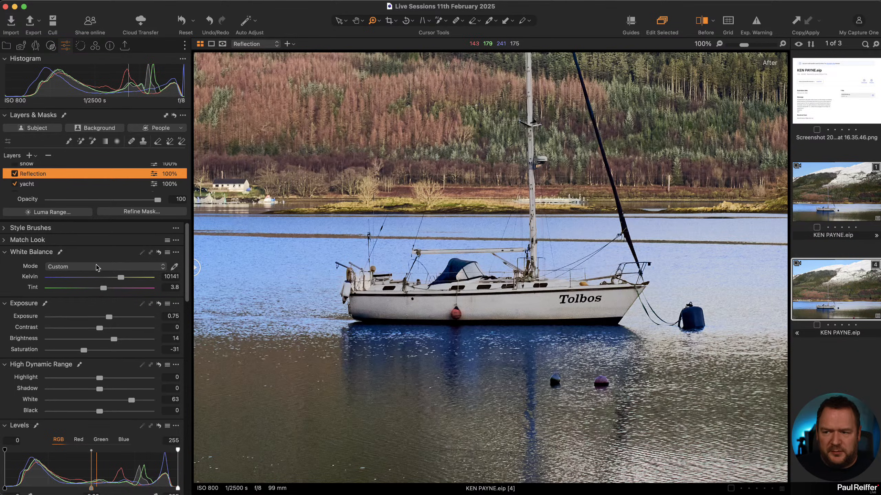
# Step: Preview the area AI Select would pick in the water beneath the yacht
pyautogui.click(92, 142)
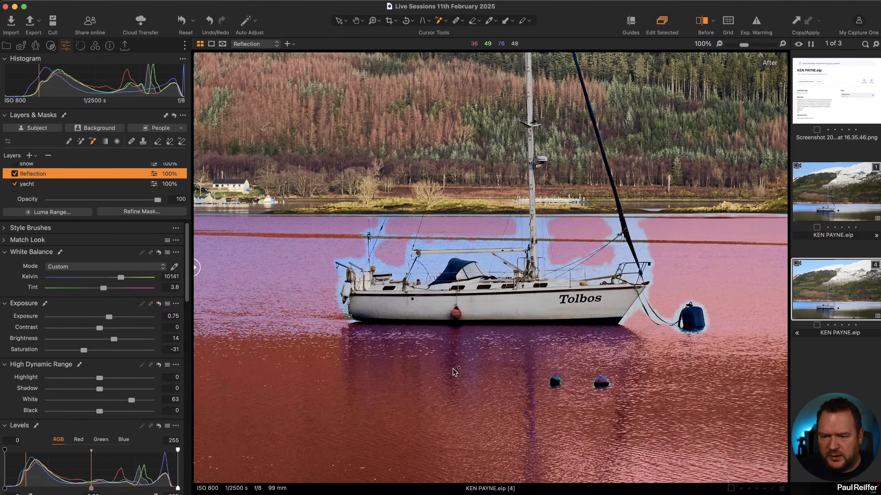
pyautogui.press('z')
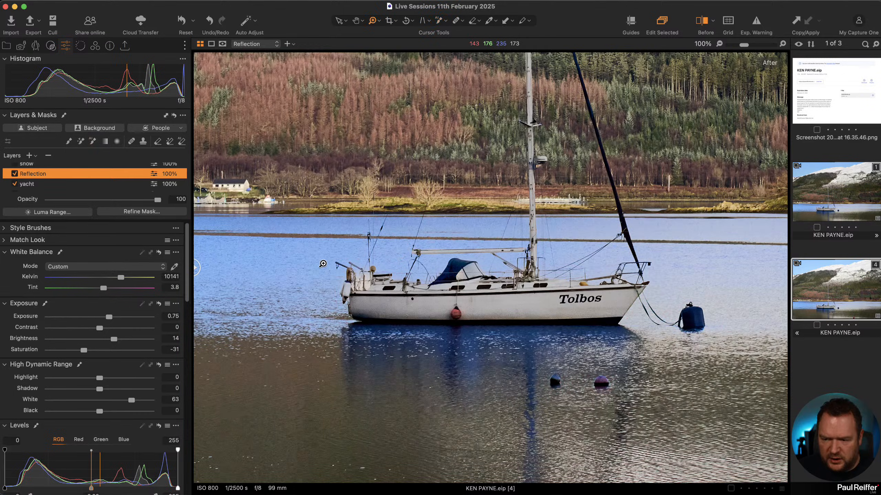
pyautogui.click(505, 357)
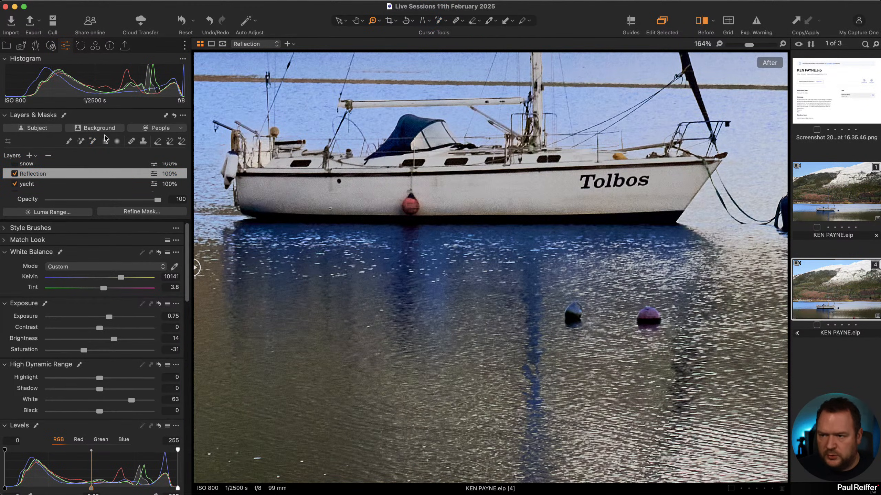
pyautogui.click(92, 141)
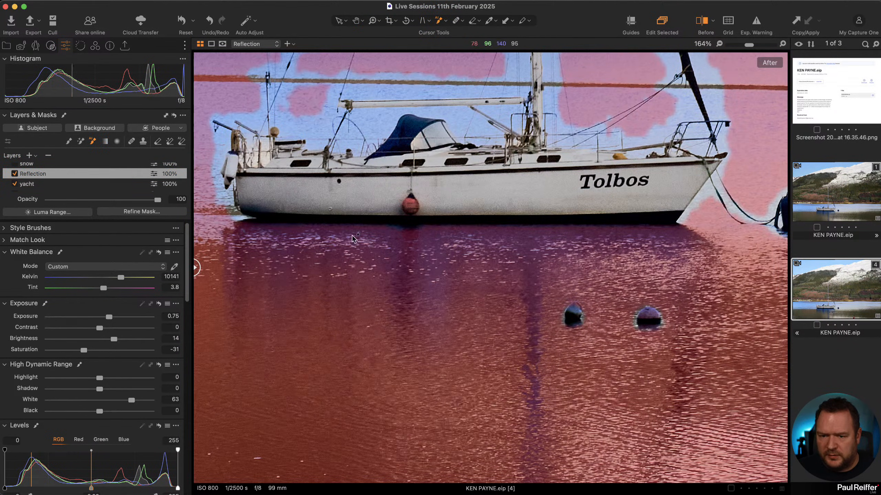
# Step: Mask the reflection of the yacht's hull and mast in the water on the Reflection layer with the Magic Brush, displaying the mask overlay
pyautogui.click(81, 142)
pyautogui.rightClick(513, 289)
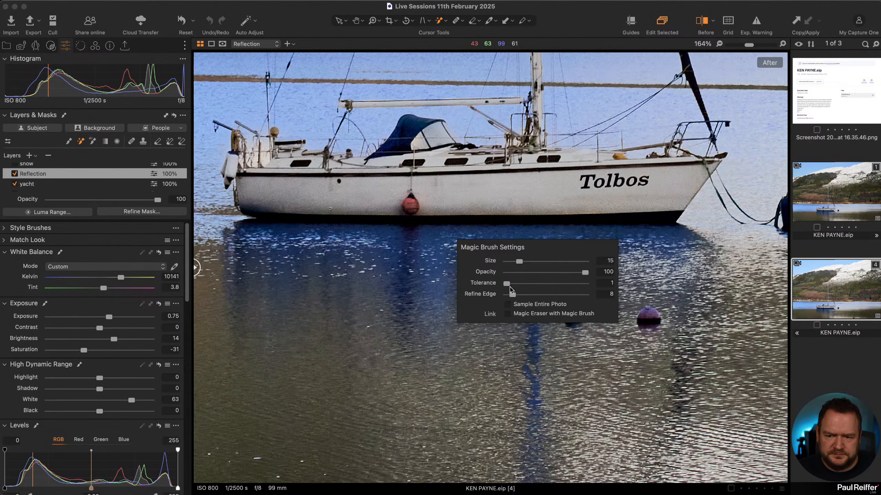
pyautogui.moveTo(403, 237); pyautogui.dragTo(429, 237)
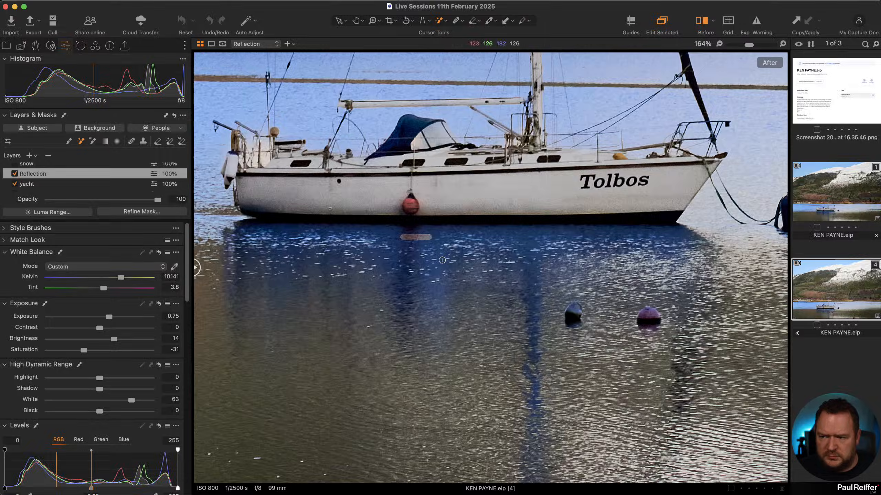
pyautogui.press('m')
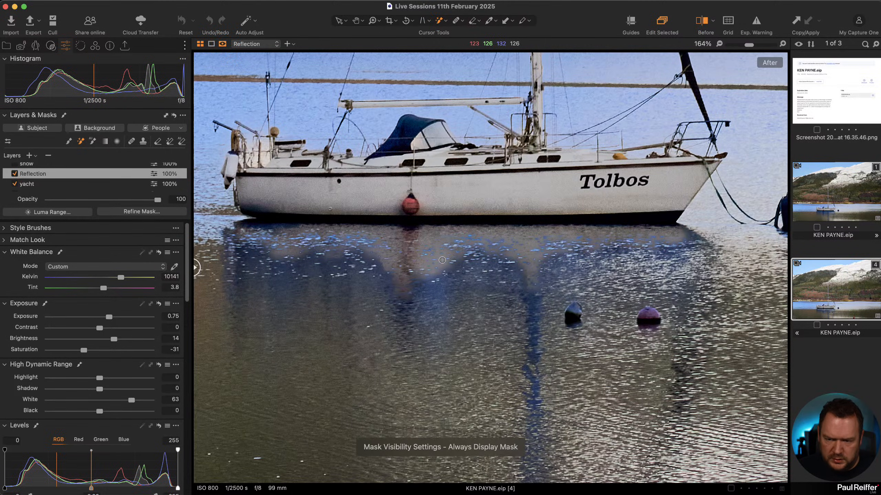
pyautogui.click(530, 300)
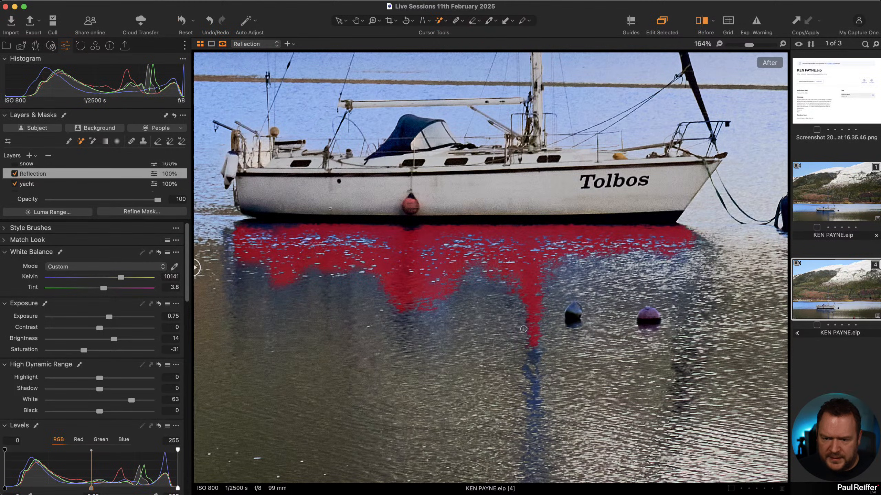
pyautogui.click(533, 411)
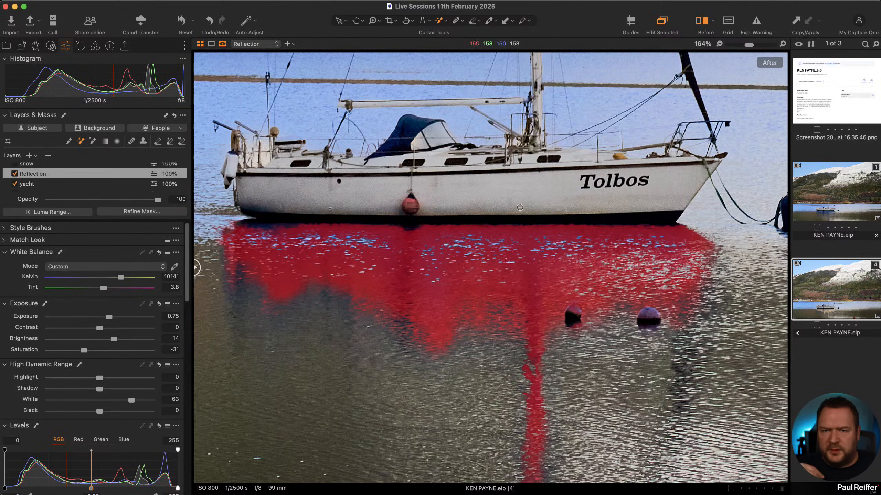
pyautogui.moveTo(290, 239); pyautogui.dragTo(472, 243)
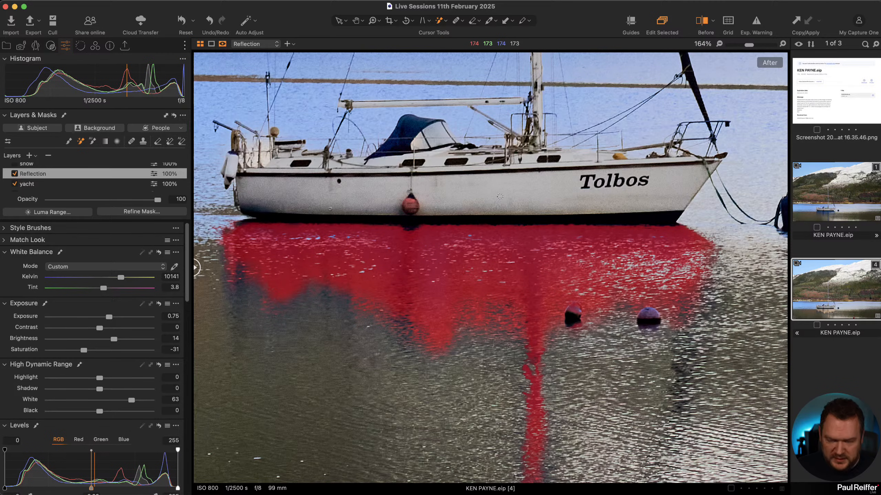
# Step: Inspect the Reflection layer's mask in grayscale and refine it with a radius of 27
pyautogui.hotkey('alt', 'm')
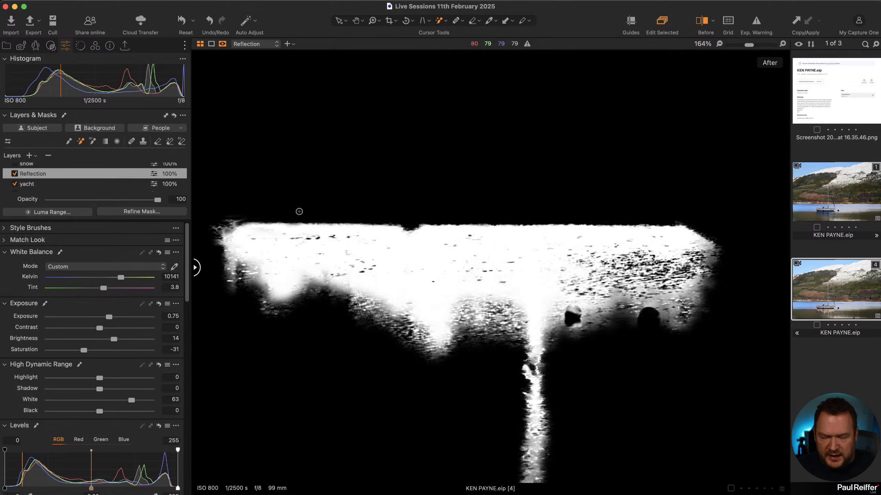
pyautogui.click(223, 47)
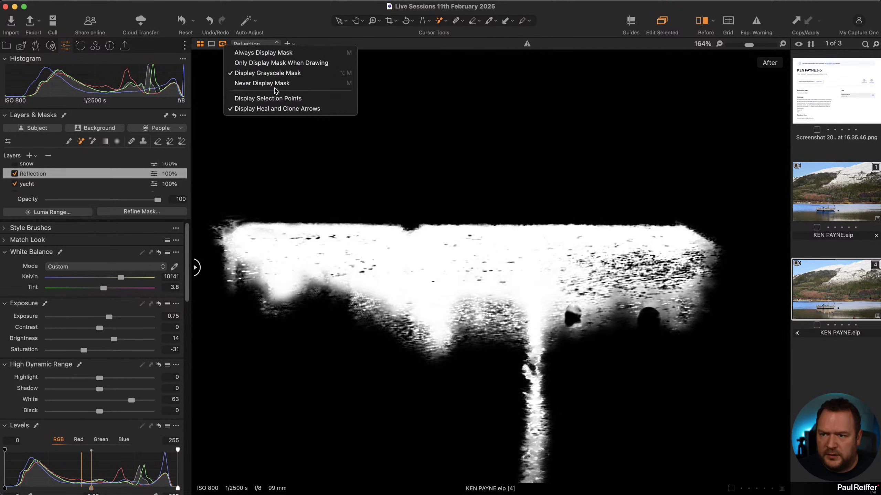
pyautogui.click(292, 28)
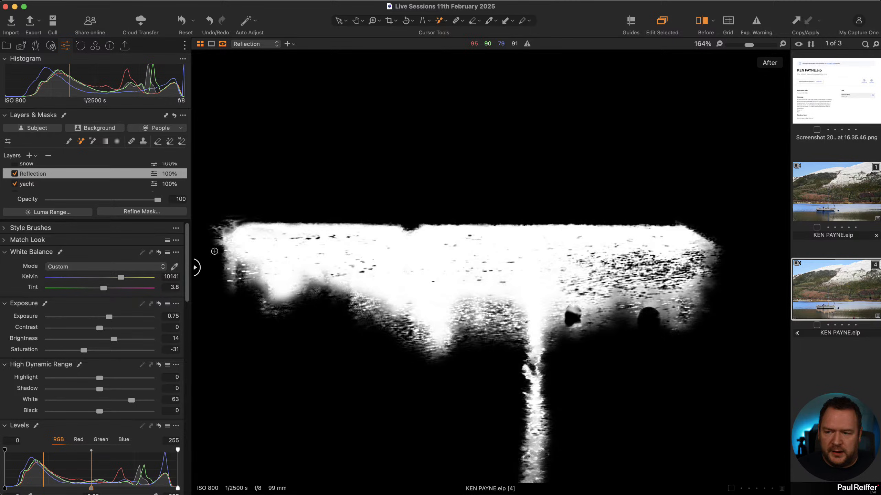
pyautogui.click(150, 211)
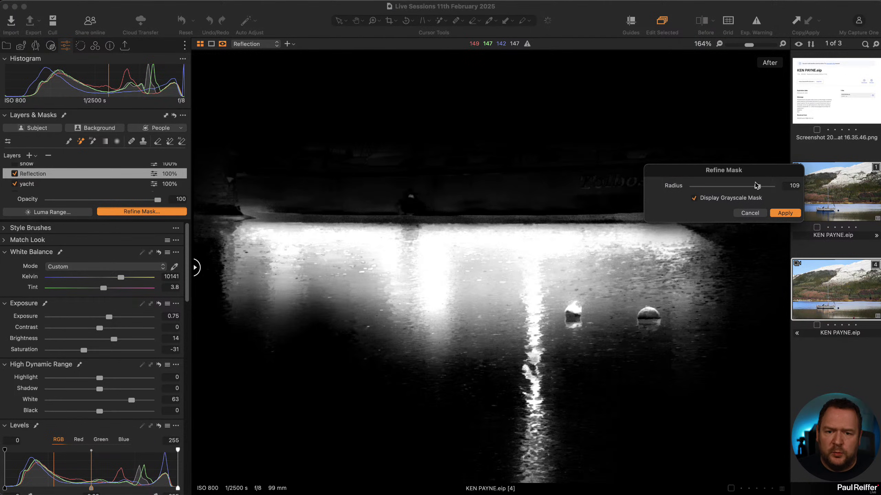
pyautogui.moveTo(753, 189); pyautogui.dragTo(739, 188)
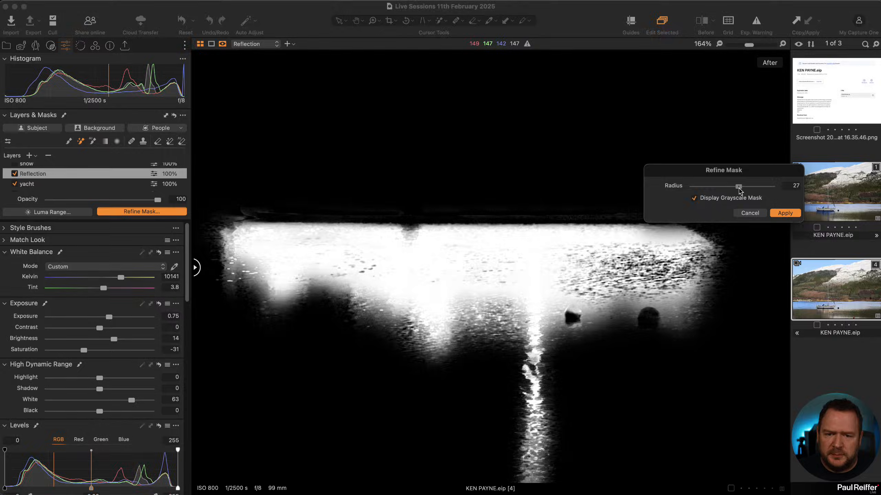
pyautogui.click(771, 214)
# Step: Hide the mask overlay and check the adjusted yacht reflection in the full photo
pyautogui.press('m')
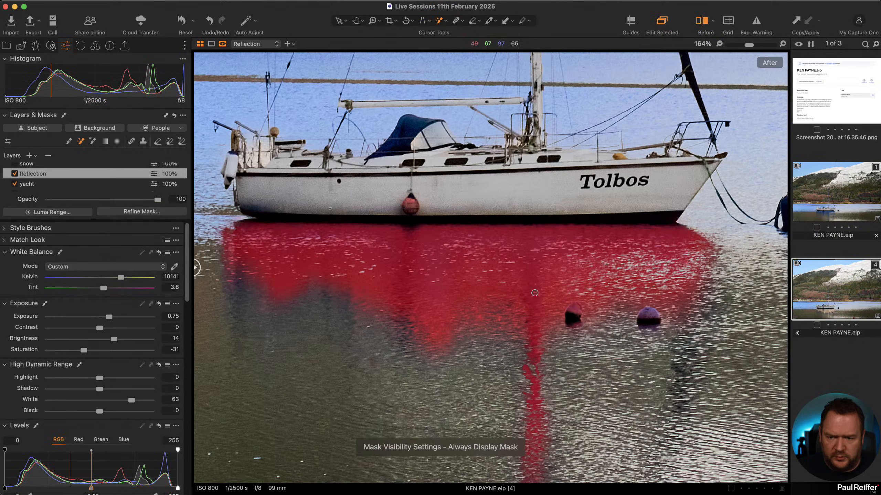
pyautogui.press('m')
pyautogui.scroll(-10, 505, 243)
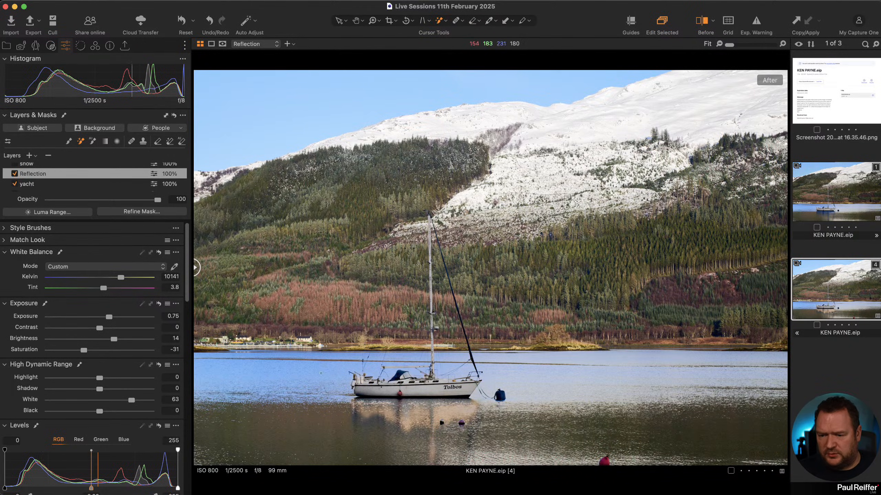
pyautogui.press('super+z')
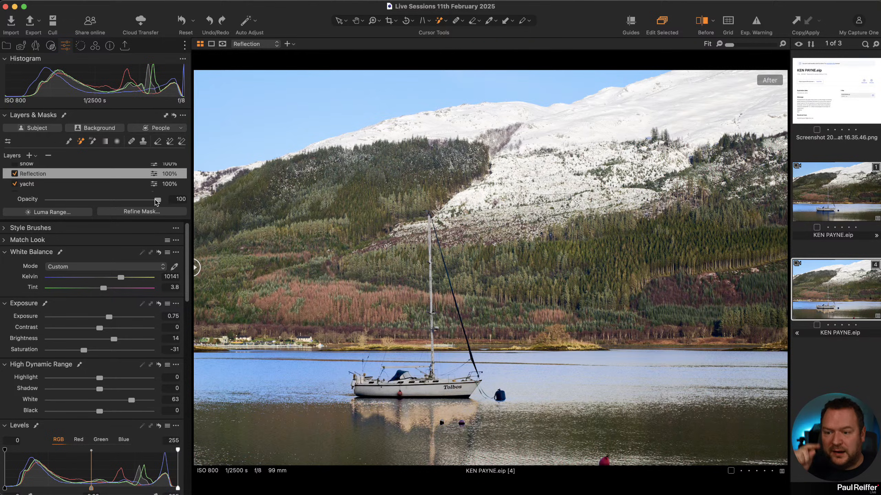
# Step: Try a reduced opacity of about 66 on the Reflection layer and restore it to 100
pyautogui.moveTo(156, 202); pyautogui.dragTo(127, 200)
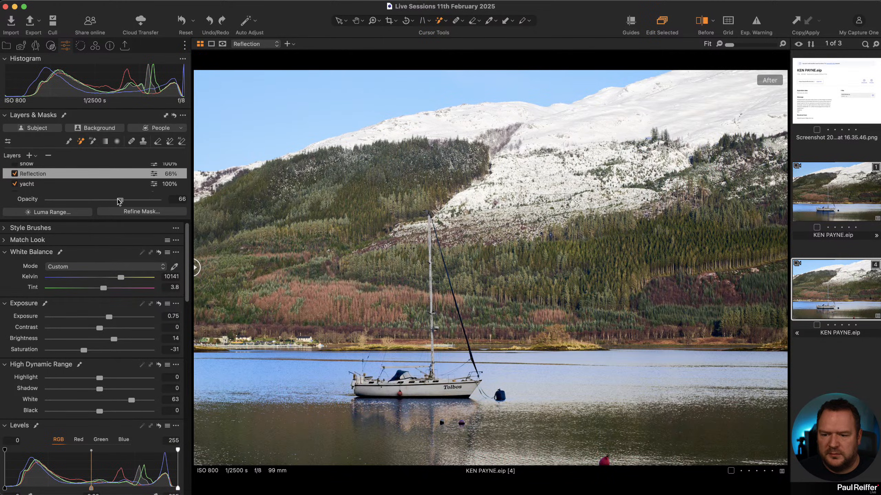
pyautogui.doubleClick(105, 201)
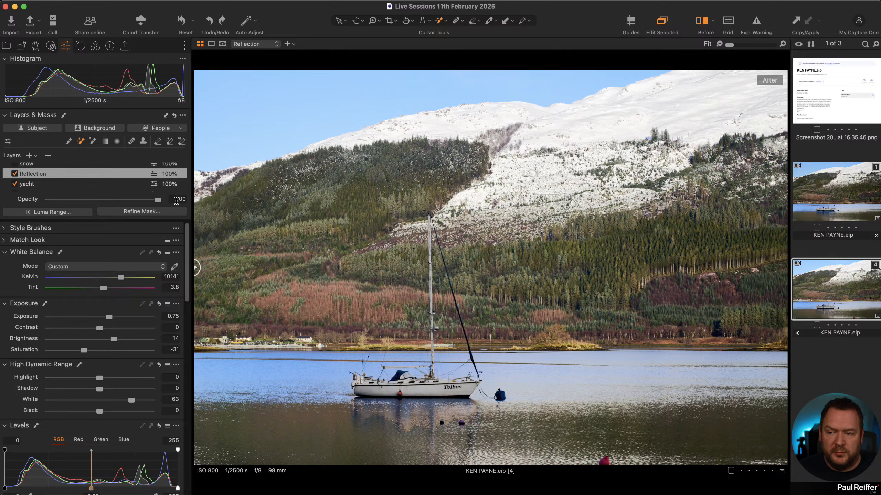
# Step: Inspect the Reflection layer's mask up close below the hull, in grayscale and as a coloured overlay
pyautogui.hotkey('alt', 'm')
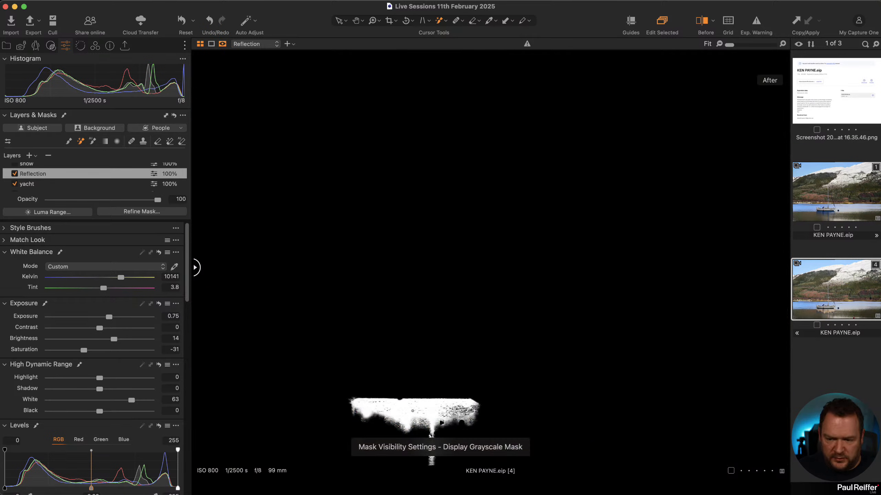
pyautogui.press('z')
pyautogui.click(407, 422)
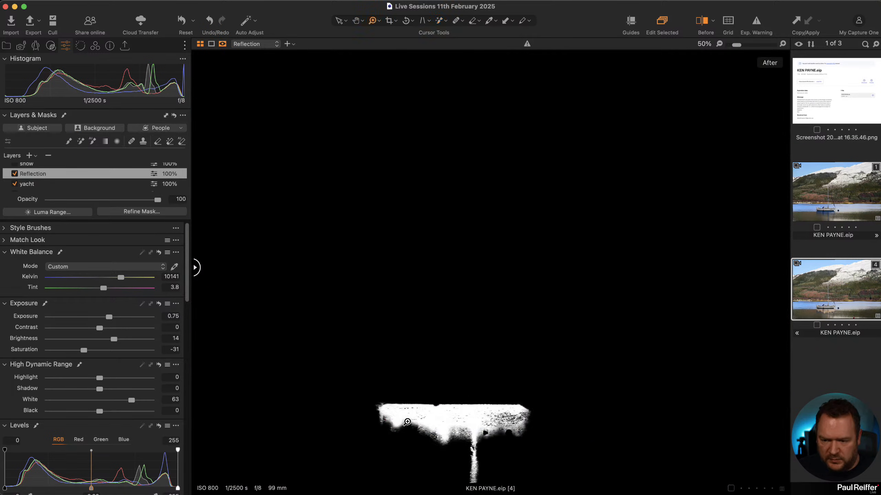
pyautogui.click(474, 428)
pyautogui.click(432, 402)
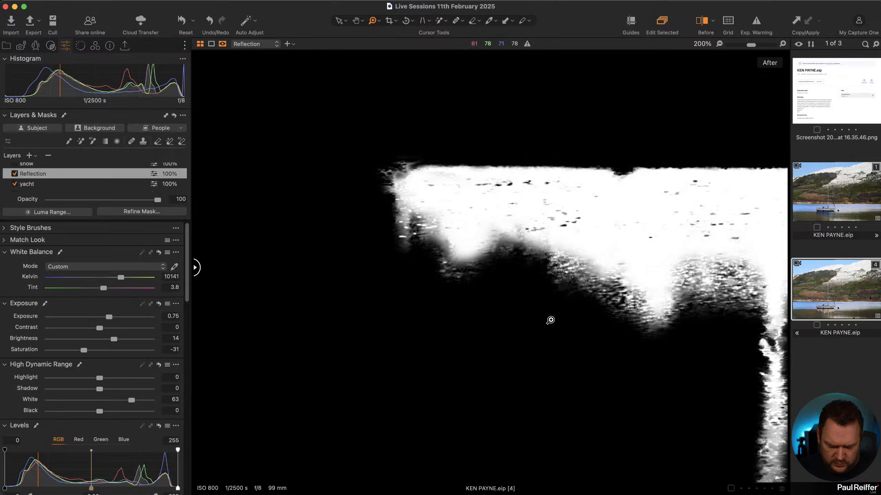
pyautogui.press('m')
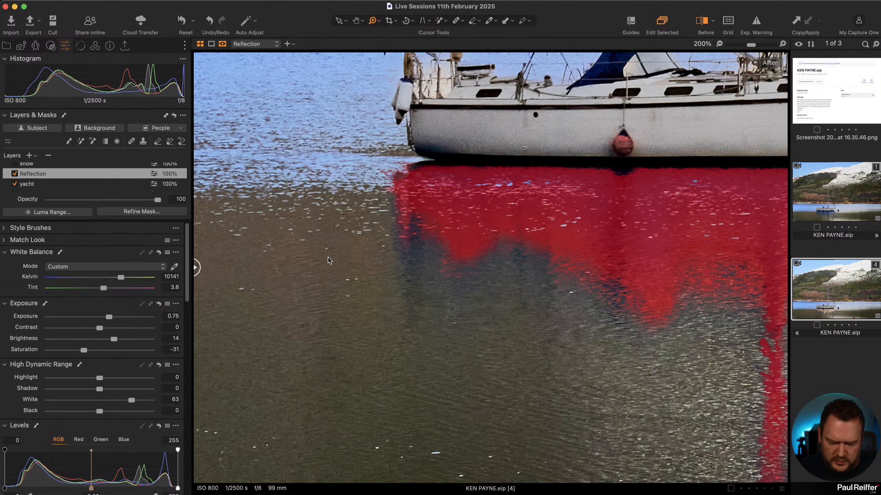
pyautogui.press('m')
# Step: Compare the water below the yacht with the Reflection layer switched off and back on
pyautogui.moveTo(572, 253); pyautogui.dragTo(376, 255)
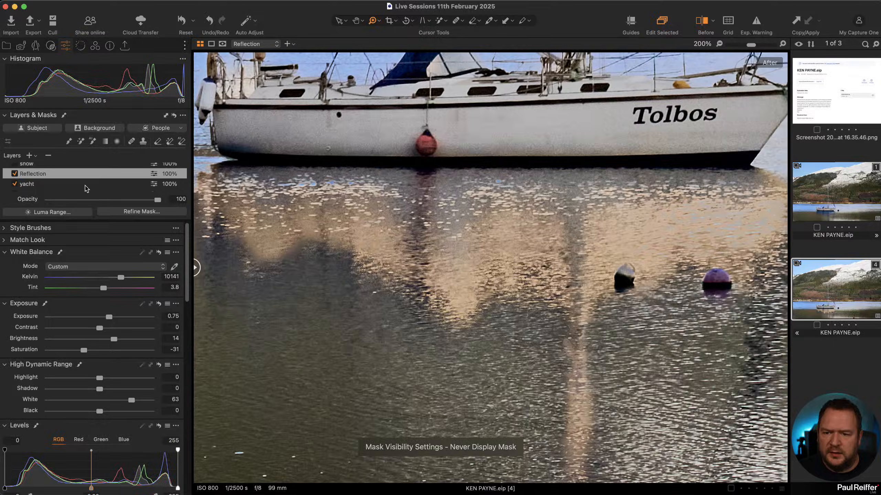
pyautogui.click(15, 174)
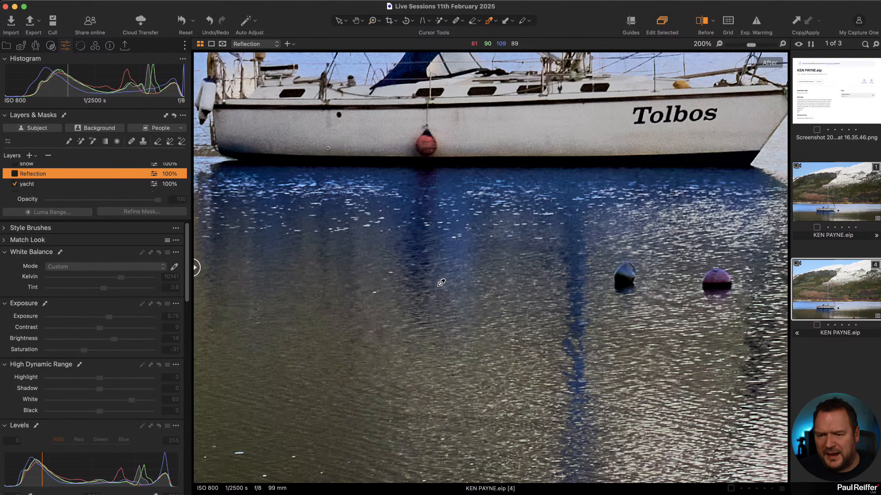
pyautogui.press('b')
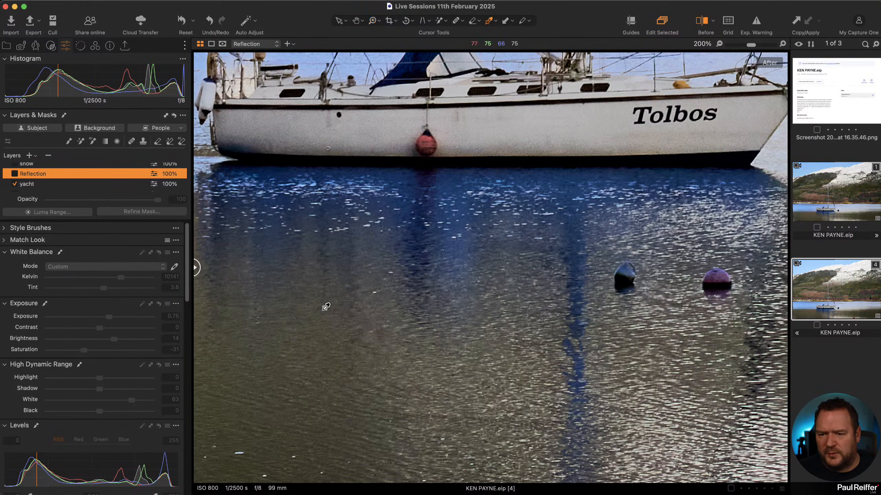
pyautogui.click(15, 174)
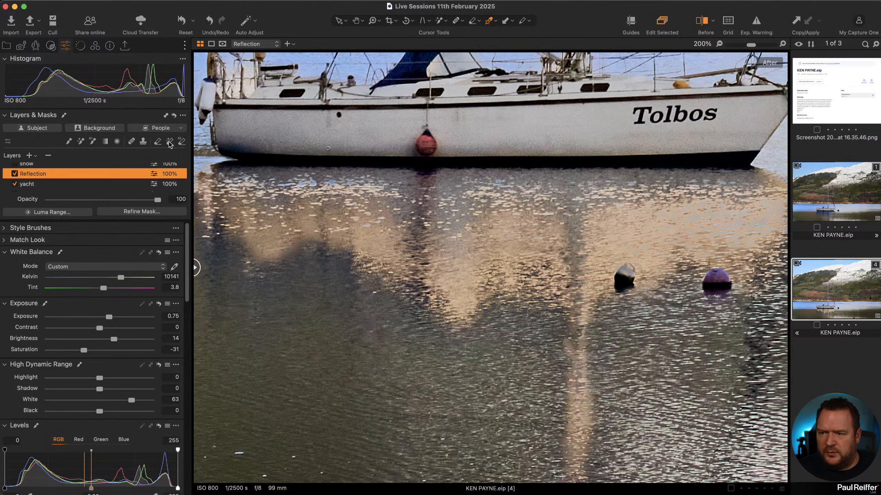
# Step: Erase the tan patches below the hull from the Reflection mask with the Magic Eraser, and refine the mask with a radius of 54
pyautogui.rightClick(485, 274)
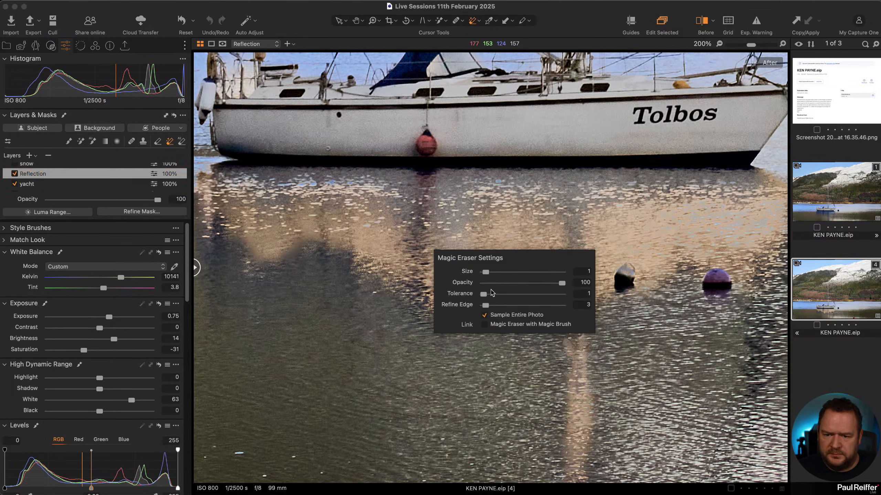
pyautogui.click(409, 278)
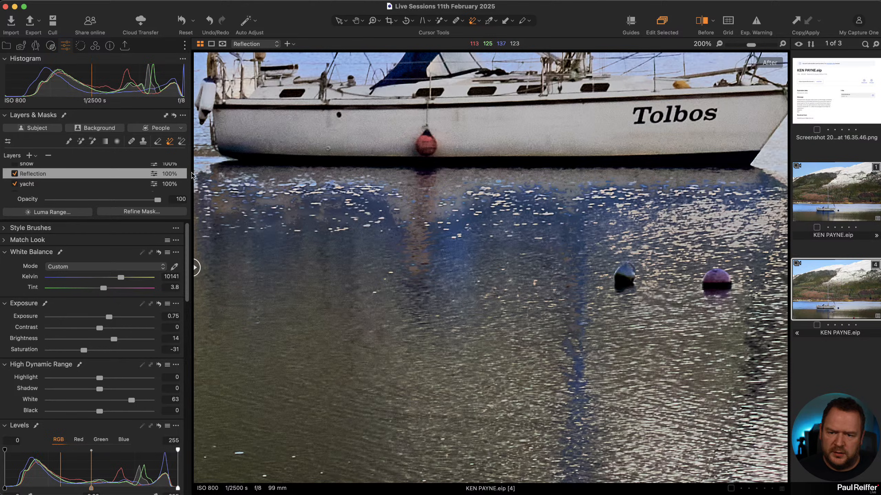
pyautogui.hotkey('alt', 'm')
pyautogui.click(128, 212)
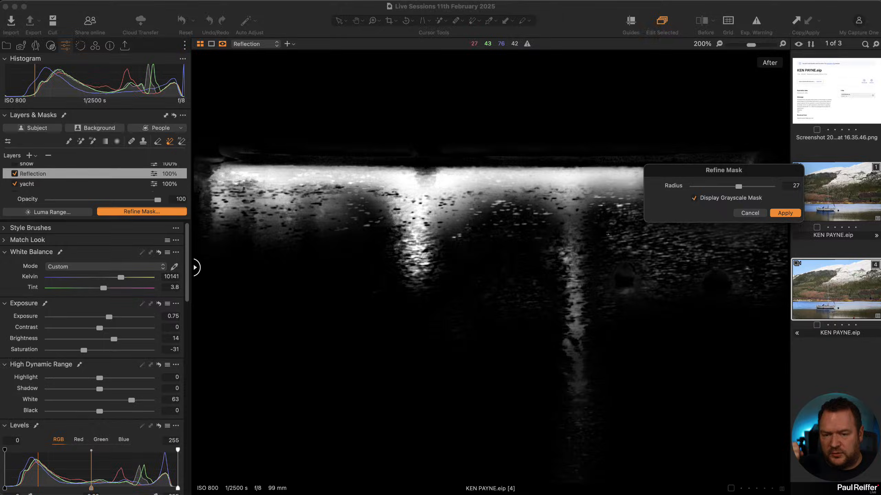
pyautogui.moveTo(742, 189); pyautogui.dragTo(748, 187)
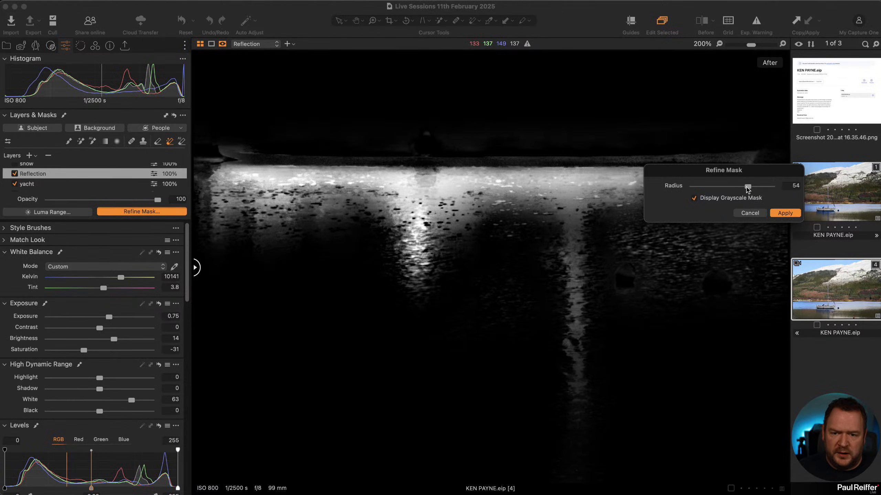
pyautogui.click(784, 213)
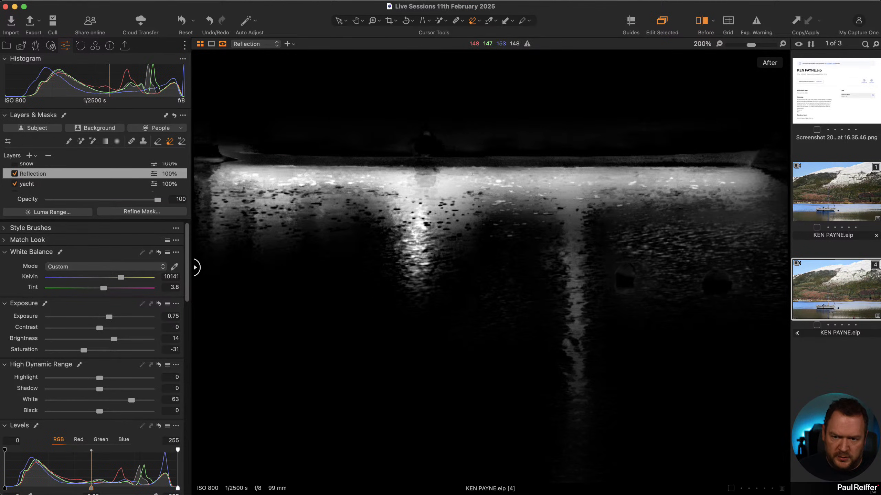
pyautogui.press('m')
pyautogui.press('super+0')
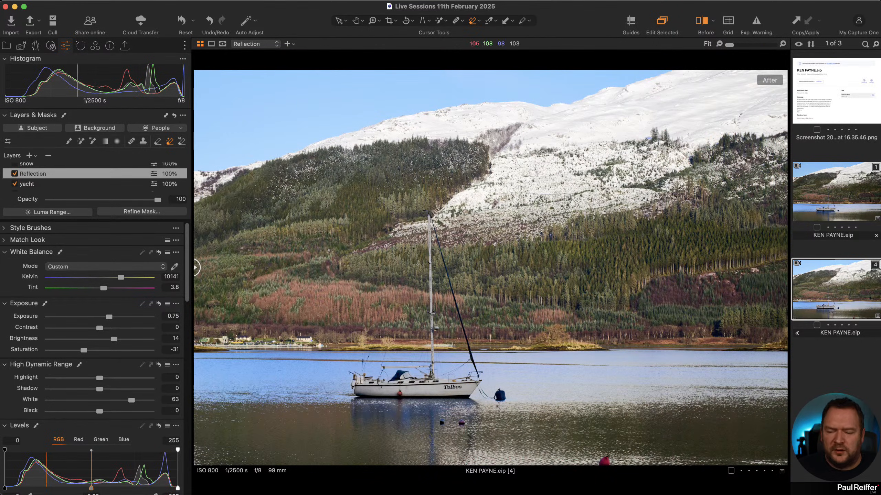
# Step: Try a Magic Brush selection in the water beneath the yacht on the Reflection layer, compare it, and undo it
pyautogui.press('z')
pyautogui.click(364, 418)
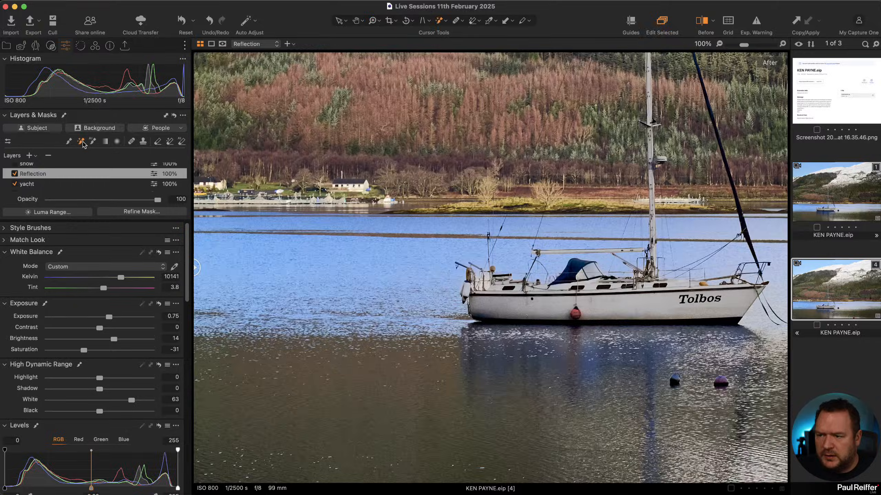
pyautogui.click(671, 420)
pyautogui.press('super+z')
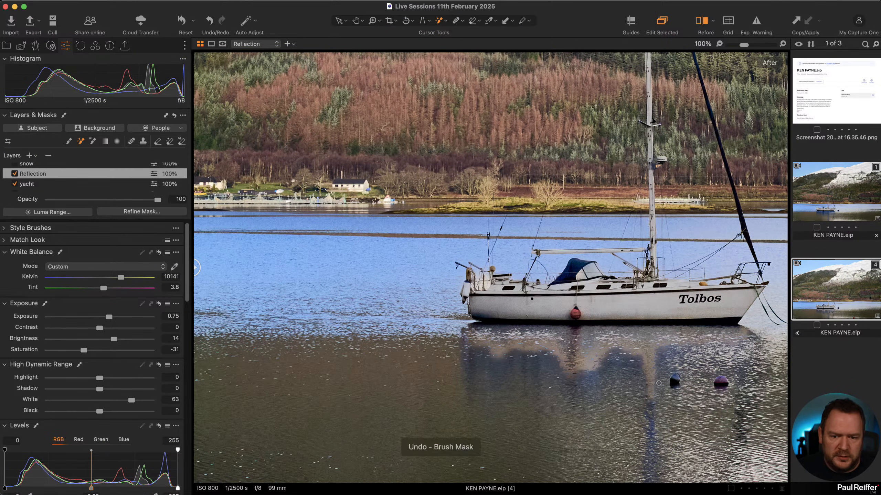
pyautogui.press('super+shift+z')
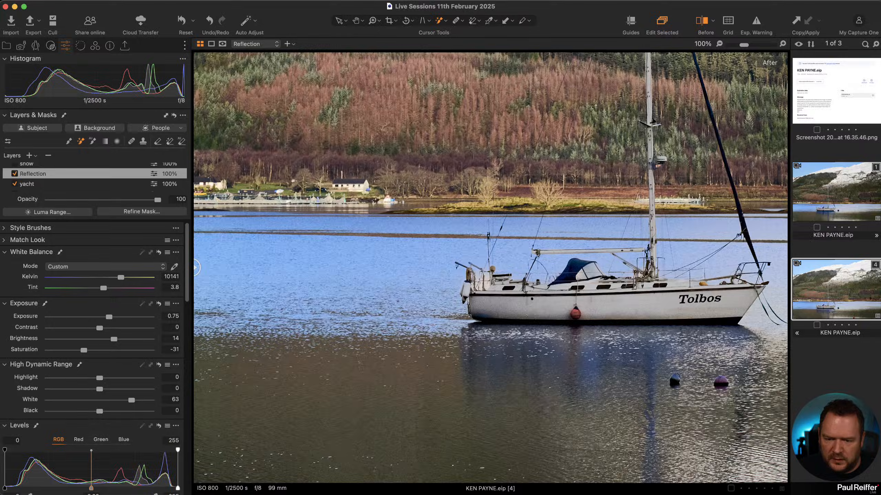
pyautogui.press('super+z')
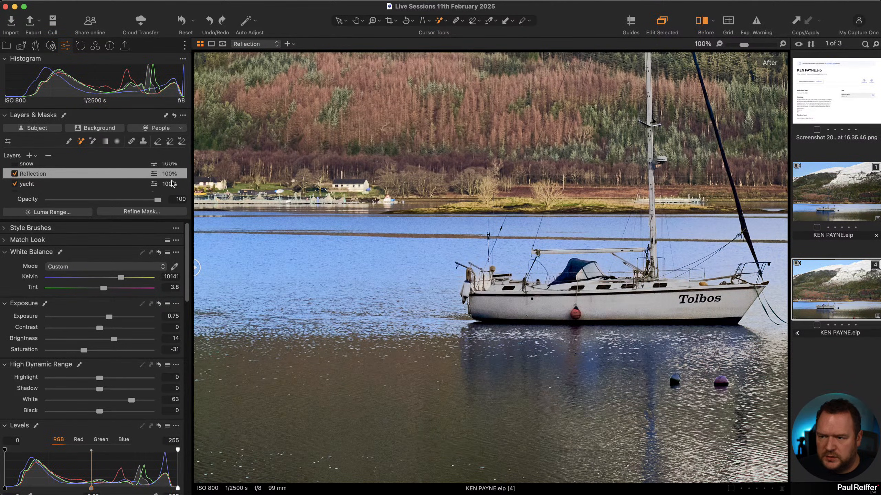
# Step: Refine the Reflection layer's mask further in grayscale view, applying a radius of 54 and a larger radius after it
pyautogui.hotkey('alt', 'm')
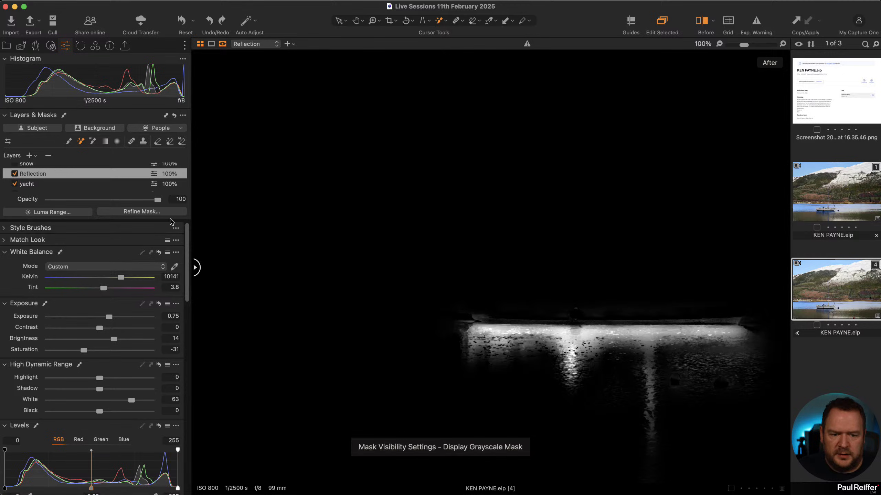
pyautogui.click(159, 211)
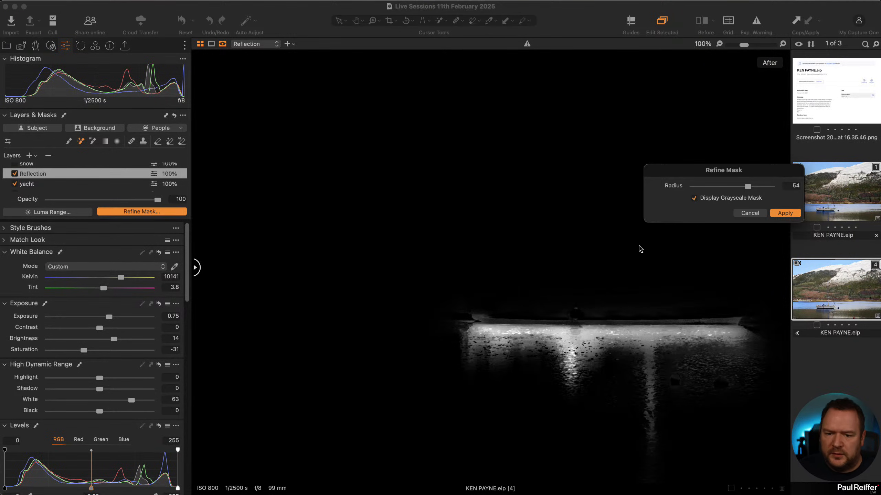
pyautogui.click(783, 212)
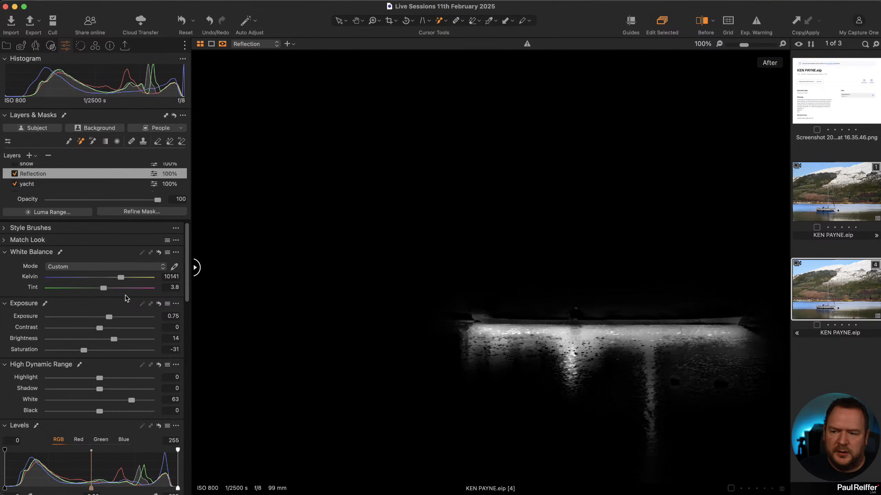
pyautogui.click(142, 212)
pyautogui.moveTo(764, 189); pyautogui.dragTo(761, 189)
pyautogui.click(785, 213)
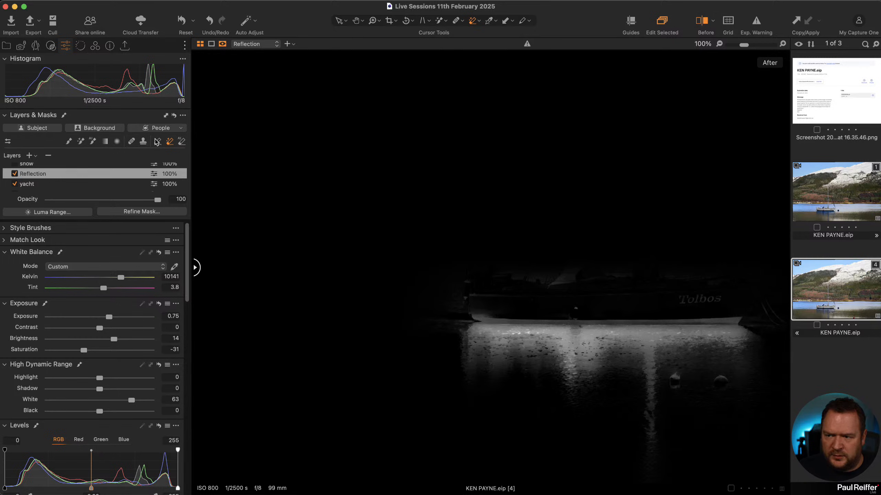
# Step: Erase the Reflection mask's spill over the yacht's hull above the waterline with a smaller eraser brush, comparing before and after
pyautogui.press('[')
pyautogui.press('[')
pyautogui.press('[')
pyautogui.press('[')
pyautogui.press('[')
pyautogui.press('[')
pyautogui.press('[')
pyautogui.press('[')
pyautogui.press('[')
pyautogui.press('[')
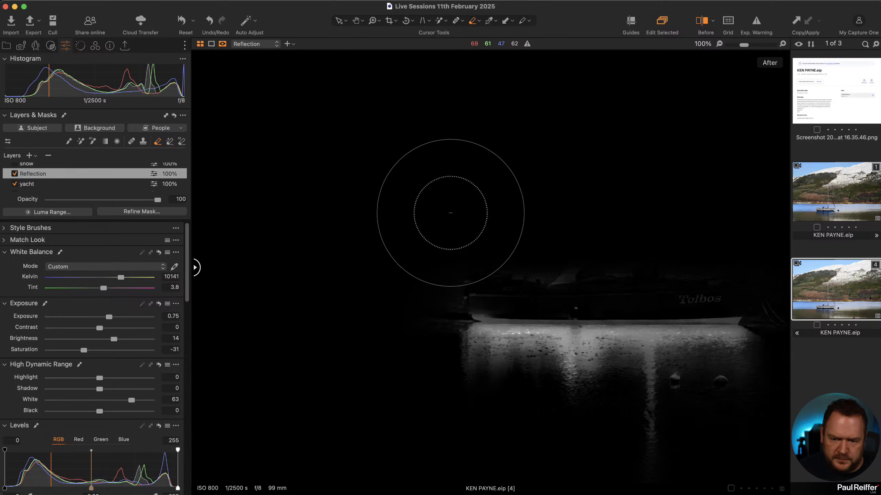
pyautogui.press('[')
pyautogui.press('[')
pyautogui.press('[')
pyautogui.press('[')
pyautogui.press('space')
pyautogui.moveTo(514, 219); pyautogui.dragTo(281, 226)
pyautogui.moveTo(276, 263)
pyautogui.mouseDown()
pyautogui.moveTo(501, 268)
pyautogui.moveTo(362, 259)
pyautogui.moveTo(350, 268)
pyautogui.moveTo(479, 283)
pyautogui.moveTo(639, 285)
pyautogui.moveTo(576, 325)
pyautogui.moveTo(613, 341)
pyautogui.moveTo(734, 342)
pyautogui.mouseUp()
pyautogui.press('space')
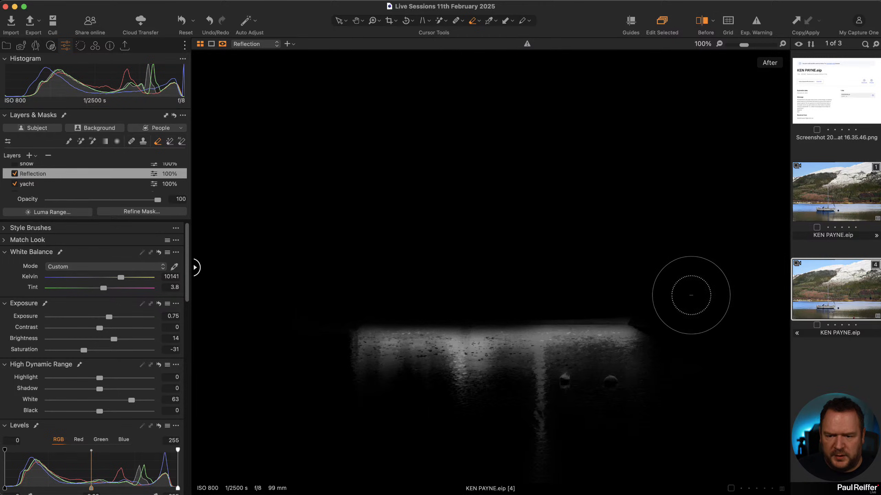
pyautogui.press('super+z')
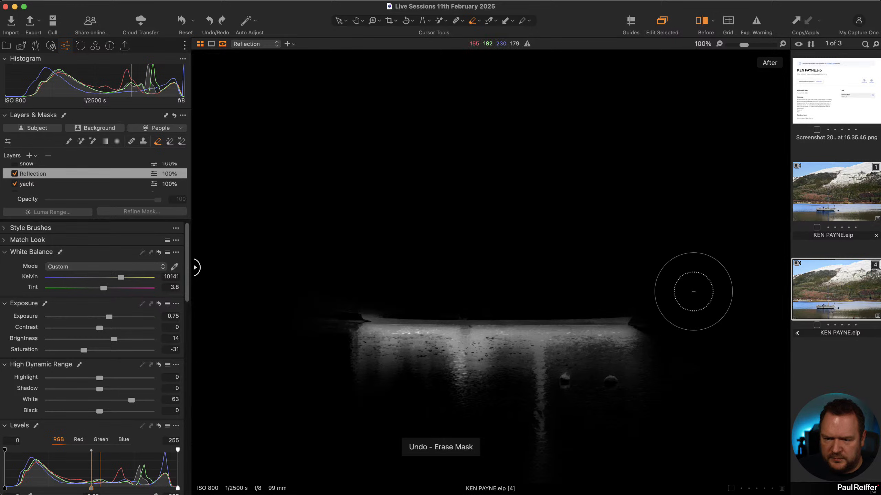
pyautogui.press('super+shift+z')
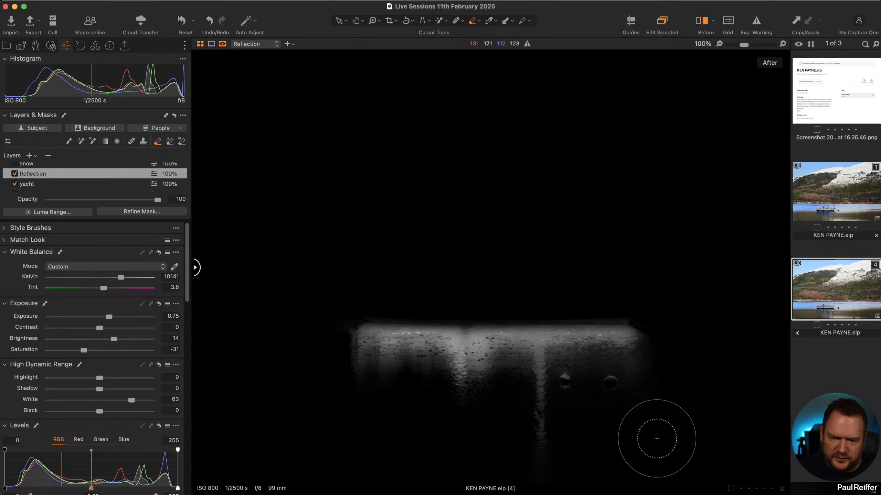
# Step: Erase the Reflection mask between the hull and mast reflections and around the two small buoys, and hide the mask
pyautogui.moveTo(495, 373)
pyautogui.mouseDown()
pyautogui.moveTo(505, 371)
pyautogui.moveTo(419, 374)
pyautogui.moveTo(388, 364)
pyautogui.mouseUp()
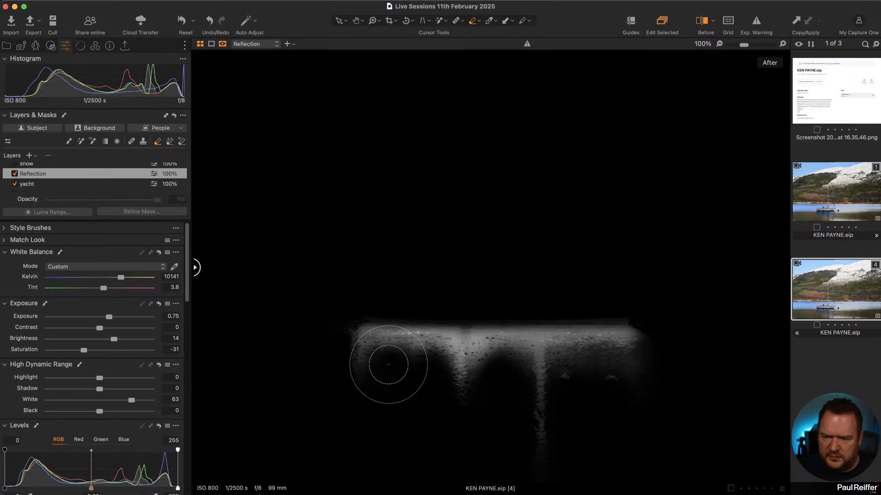
pyautogui.moveTo(597, 409)
pyautogui.mouseDown()
pyautogui.moveTo(580, 393)
pyautogui.moveTo(574, 370)
pyautogui.mouseUp()
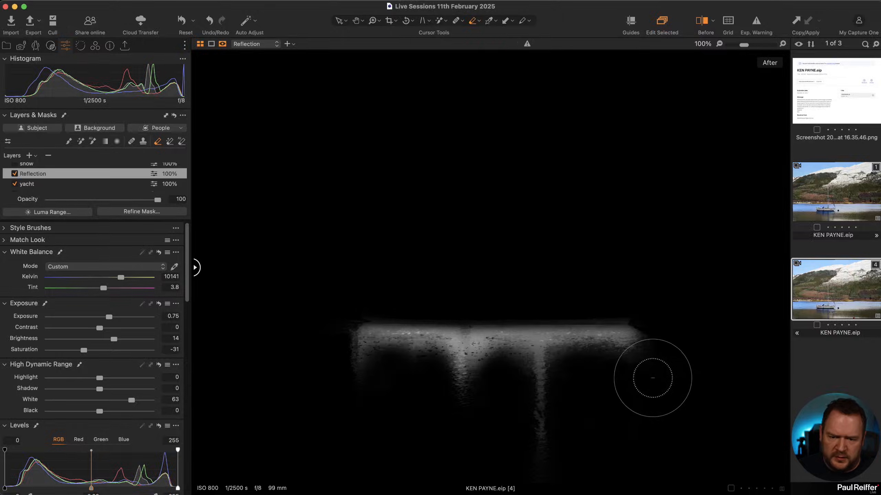
pyautogui.press('m')
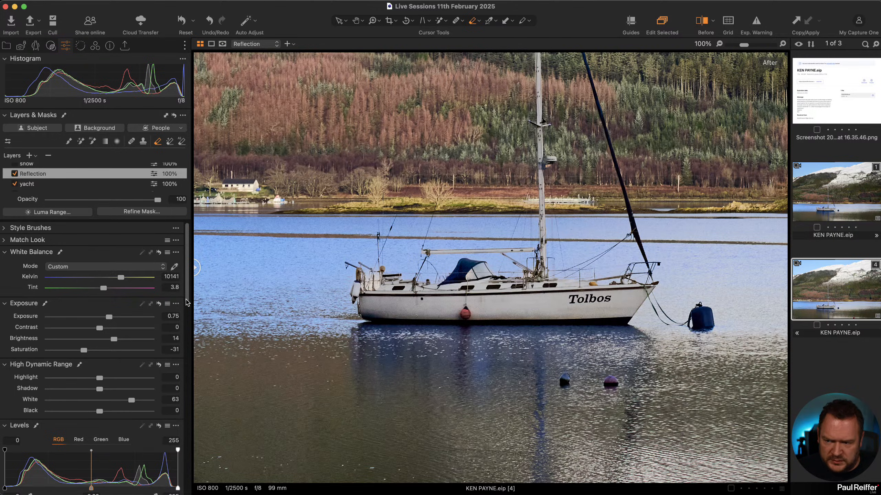
# Step: Set the Reflection layer's white balance to 13237 Kelvin and check the mast's reflection up close
pyautogui.moveTo(122, 281); pyautogui.dragTo(137, 281)
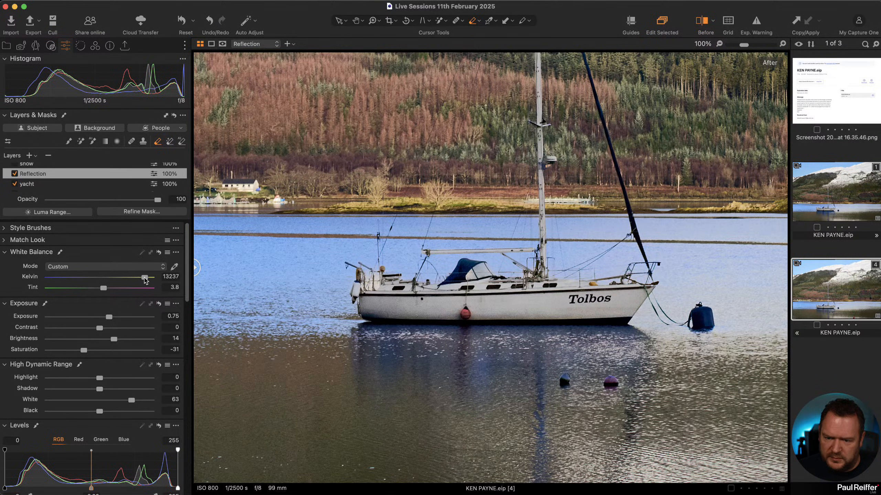
pyautogui.press('z')
pyautogui.click(543, 412)
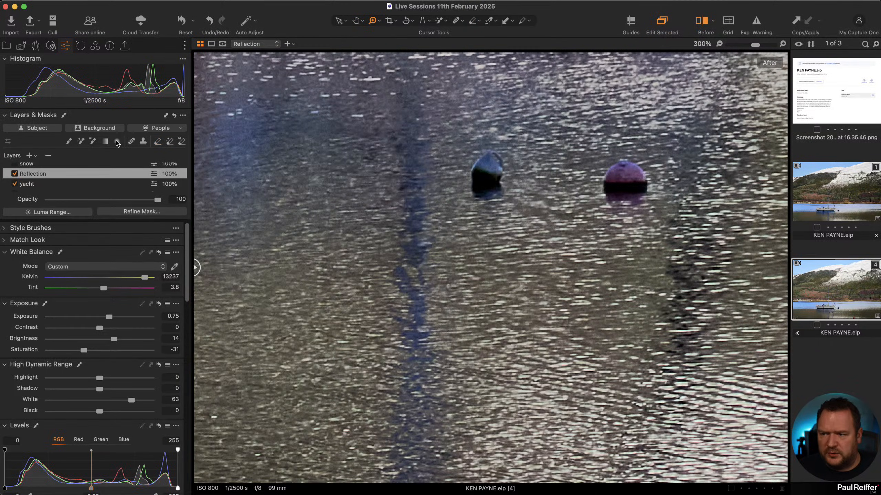
pyautogui.keyDown('alt'); pyautogui.click(521, 241); pyautogui.keyUp('alt')
pyautogui.keyDown('alt'); pyautogui.click(520, 241); pyautogui.keyUp('alt')
pyautogui.keyDown('alt'); pyautogui.click(520, 241); pyautogui.keyUp('alt')
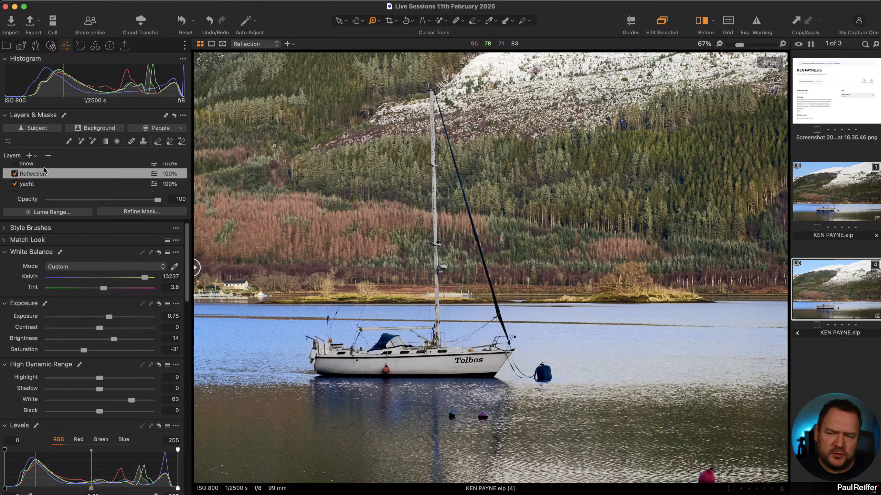
# Step: Add a new adjustment layer to the boat photo and name it Fun One
pyautogui.click(29, 158)
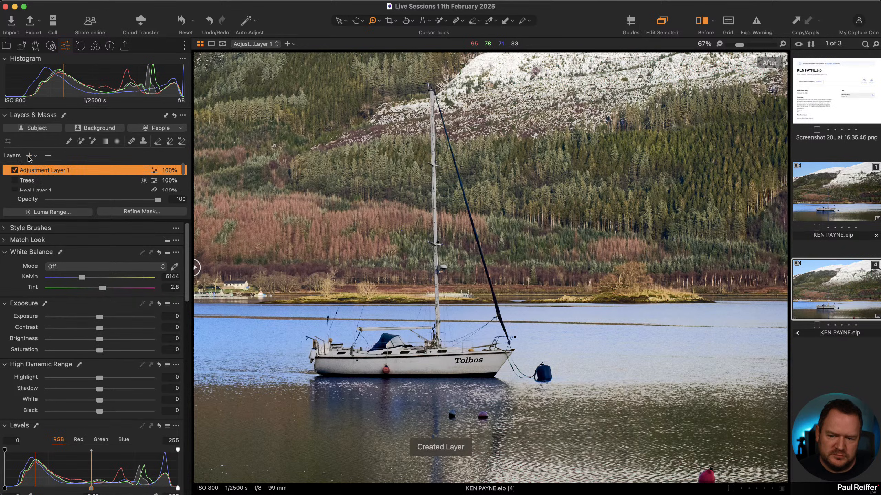
pyautogui.doubleClick(34, 171)
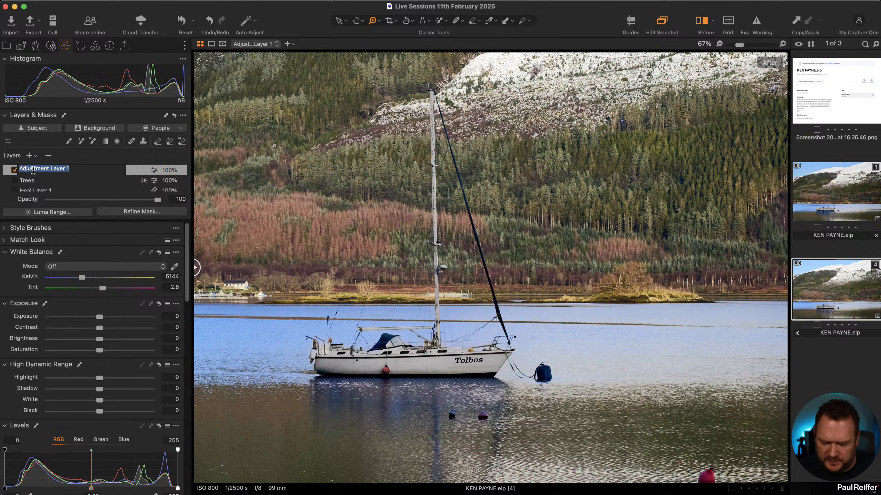
pyautogui.write('Fun One')
pyautogui.press('Return')
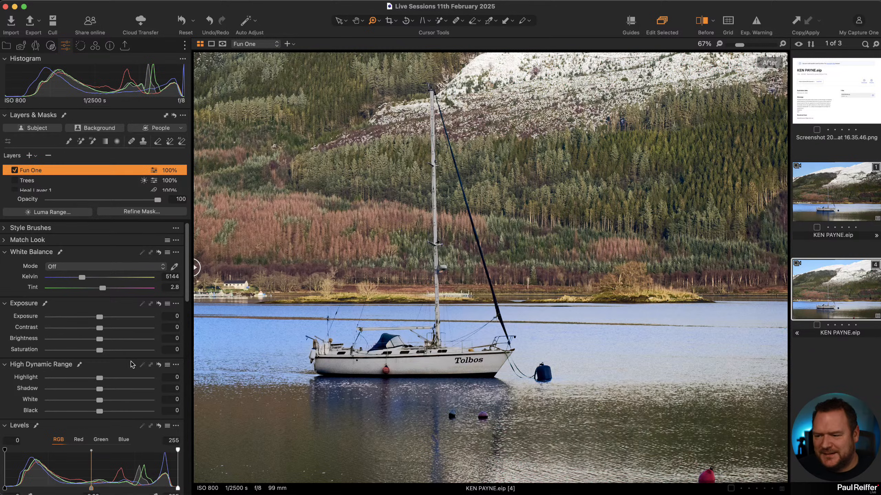
# Step: Mask the hull and mast reflections on the Fun One layer with the Magic Brush, undoing selections that spread across the surrounding water
pyautogui.scroll(-3, 52, 177)
pyautogui.scroll(3, 71, 179)
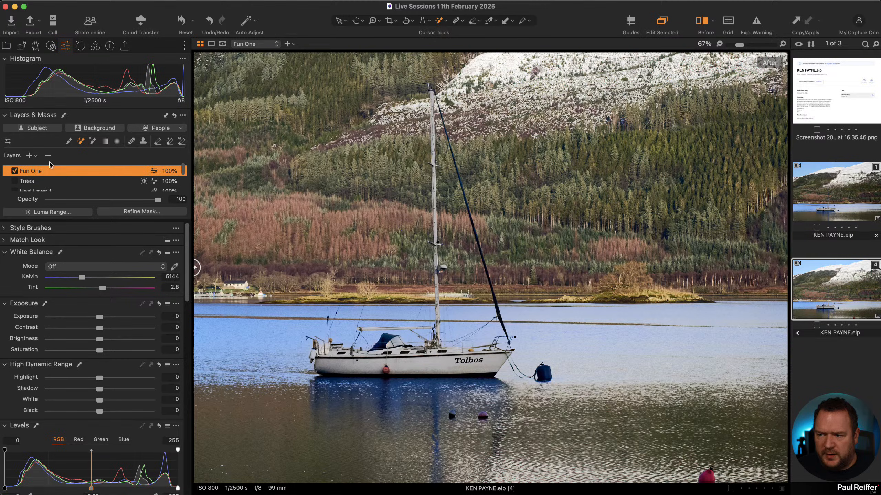
pyautogui.click(426, 386)
pyautogui.press('m')
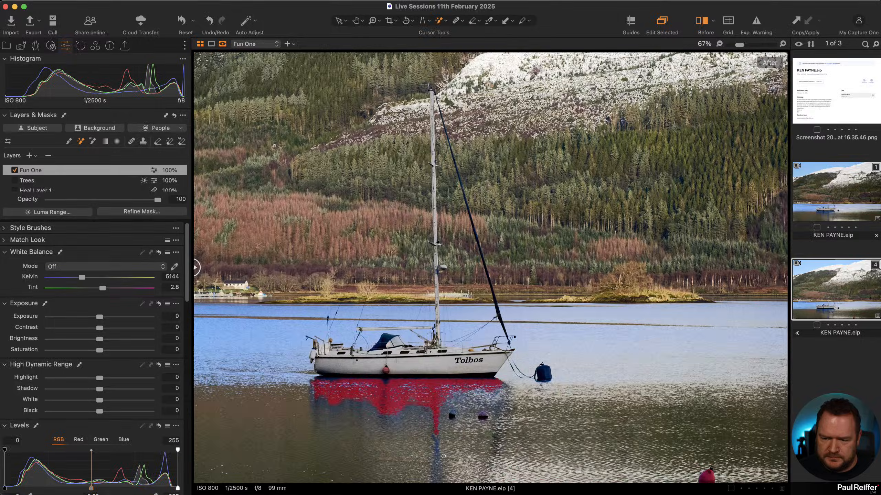
pyautogui.click(437, 441)
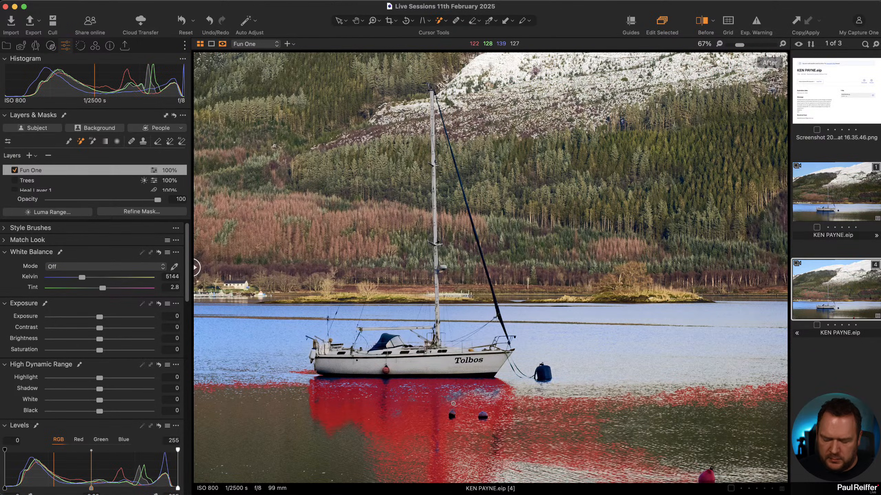
pyautogui.press('super+z')
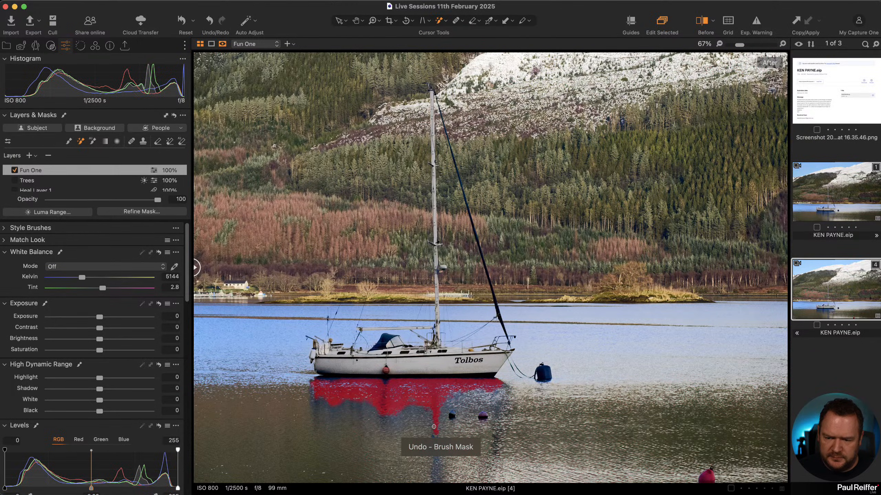
pyautogui.click(418, 419)
pyautogui.click(436, 454)
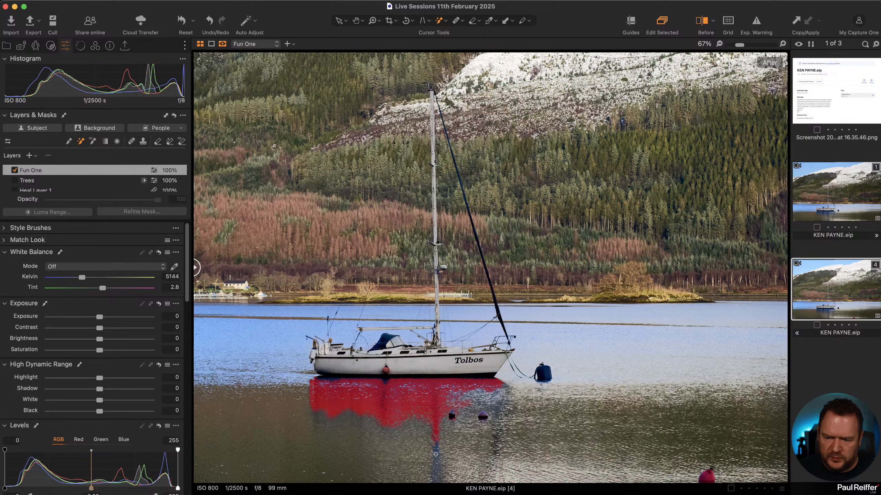
pyautogui.press('super+z')
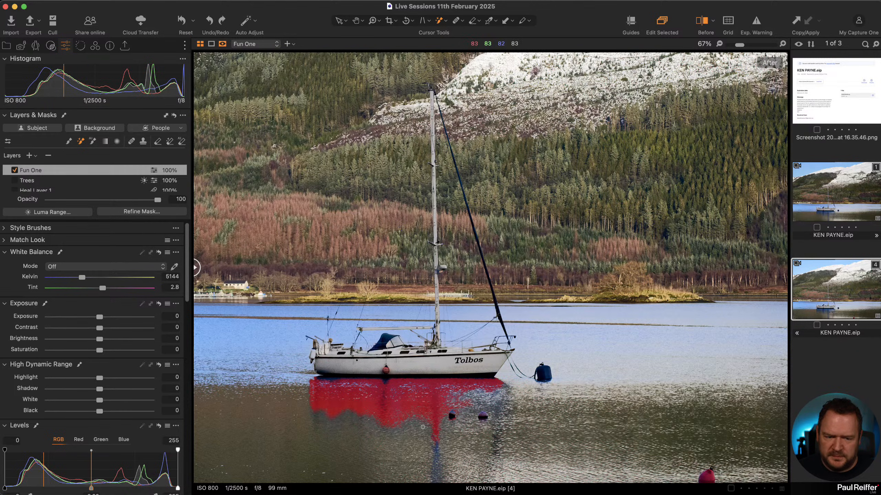
pyautogui.press('super+shift+z')
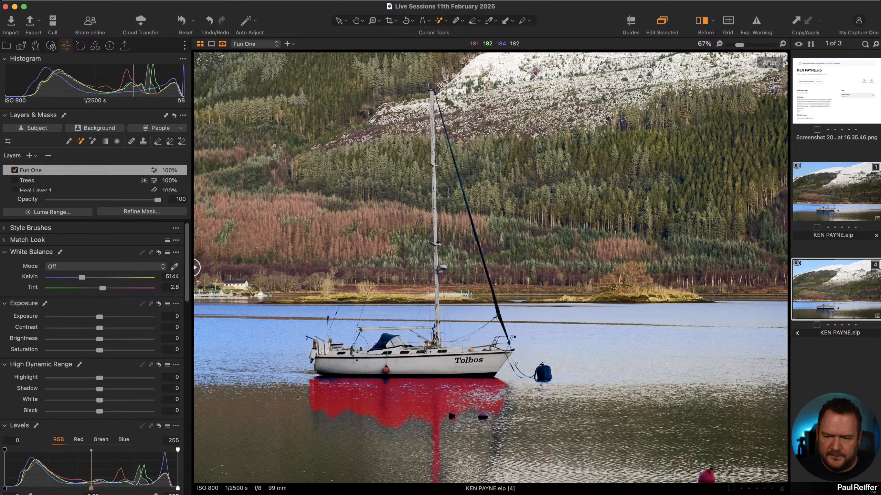
# Step: Refine the Fun One mask with a radius of 142, check it in grayscale, and hide the mask
pyautogui.click(143, 212)
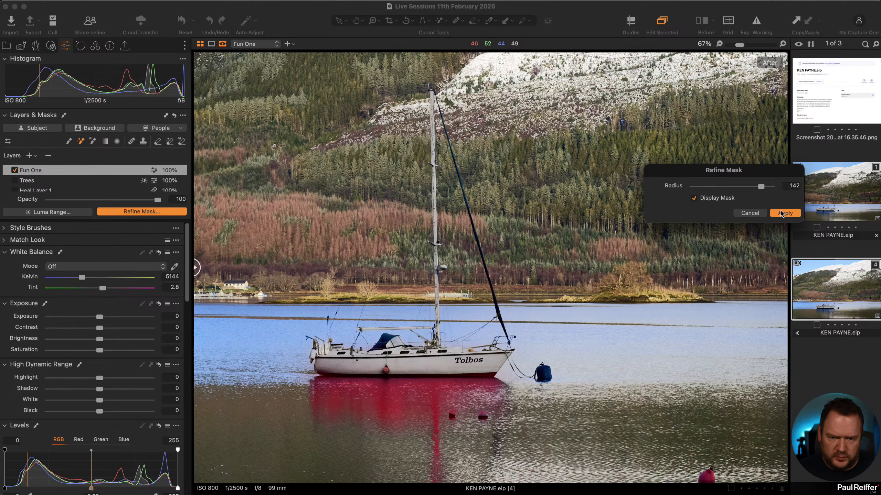
pyautogui.click(784, 213)
pyautogui.hotkey('alt', 'm')
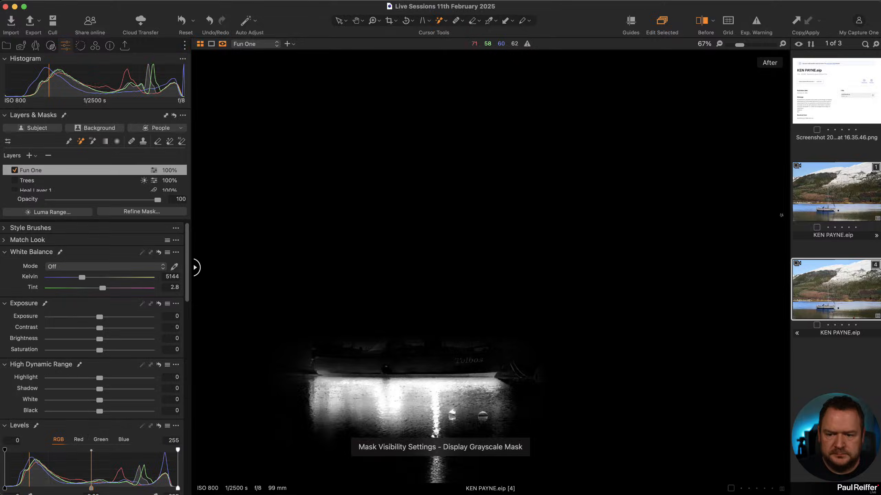
pyautogui.hotkey('alt', 'm')
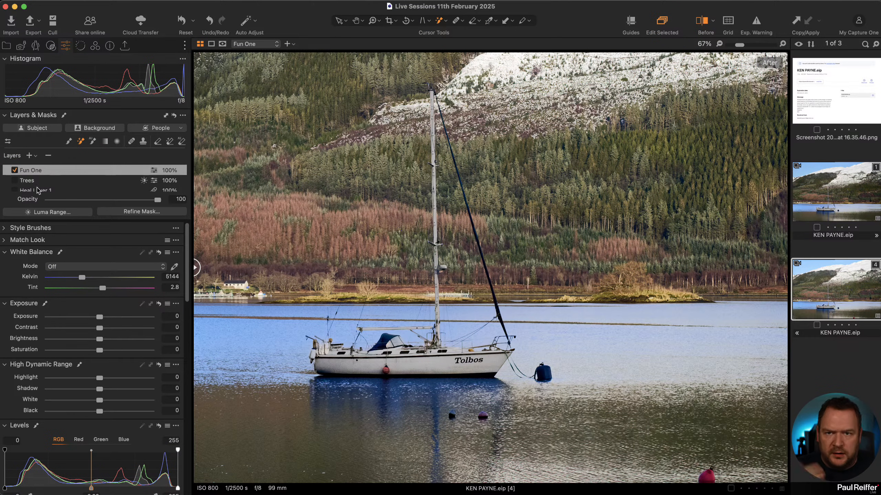
# Step: Move the Fun One layer directly above Reflection, disable the Reflection layer and keep Fun One enabled
pyautogui.moveTo(36, 172)
pyautogui.mouseDown()
pyautogui.moveTo(42, 191)
pyautogui.moveTo(34, 184)
pyautogui.mouseUp()
pyautogui.scroll(-2, 41, 183)
pyautogui.click(14, 176)
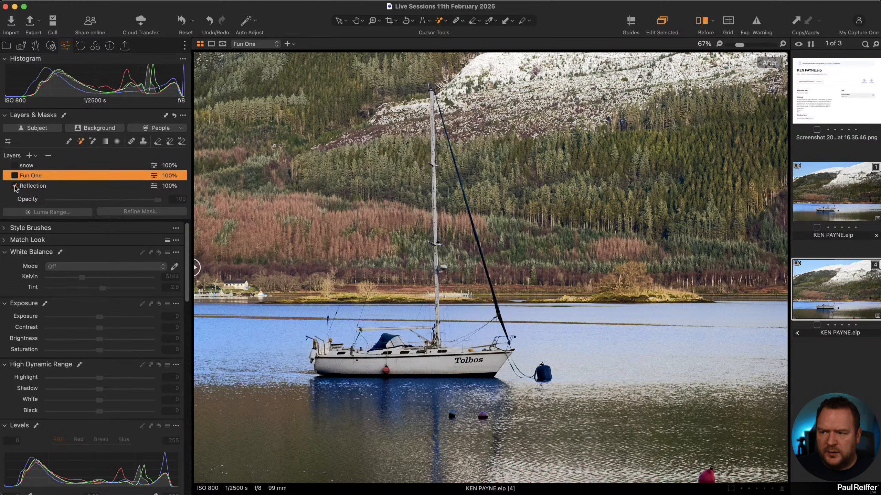
pyautogui.click(14, 186)
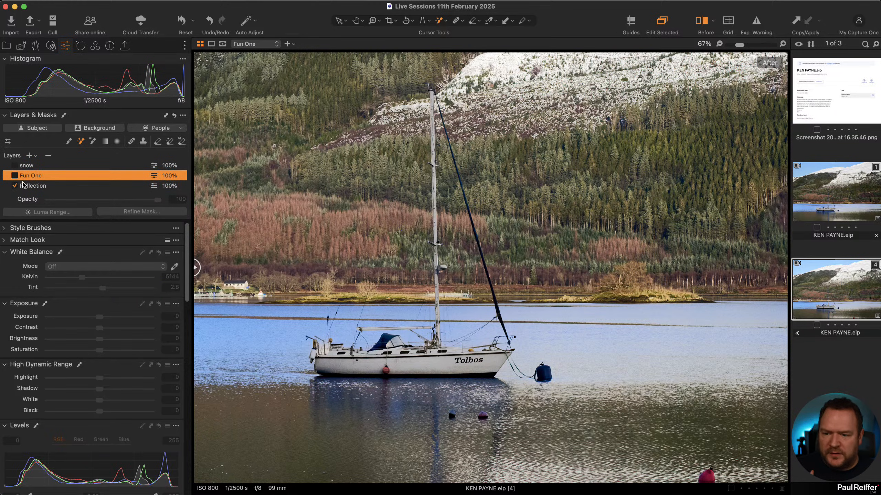
pyautogui.click(14, 176)
# Step: Pick the mast reflection's blue in the advanced Color Editor, setting hue -30, saturation -51, lightness 14.9 and smoothness 28.3
pyautogui.scroll(-5, 112, 341)
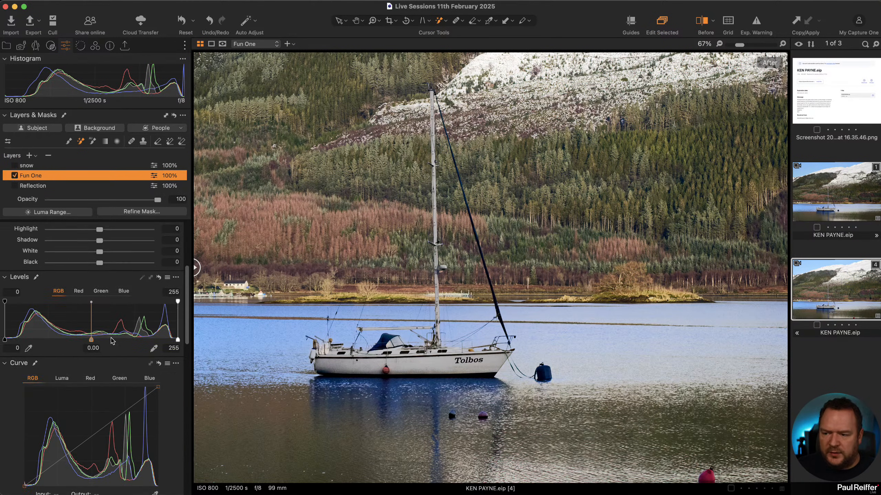
pyautogui.scroll(-3, 112, 341)
pyautogui.click(86, 380)
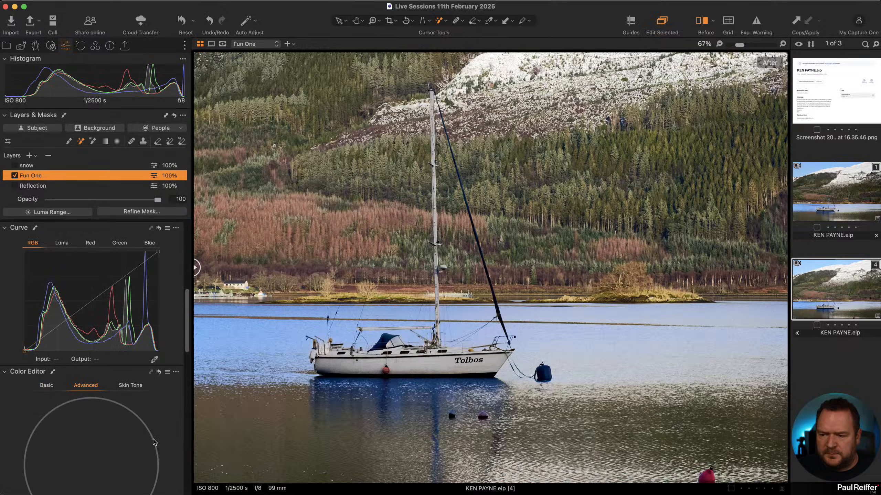
pyautogui.scroll(-3, 138, 436)
pyautogui.click(171, 441)
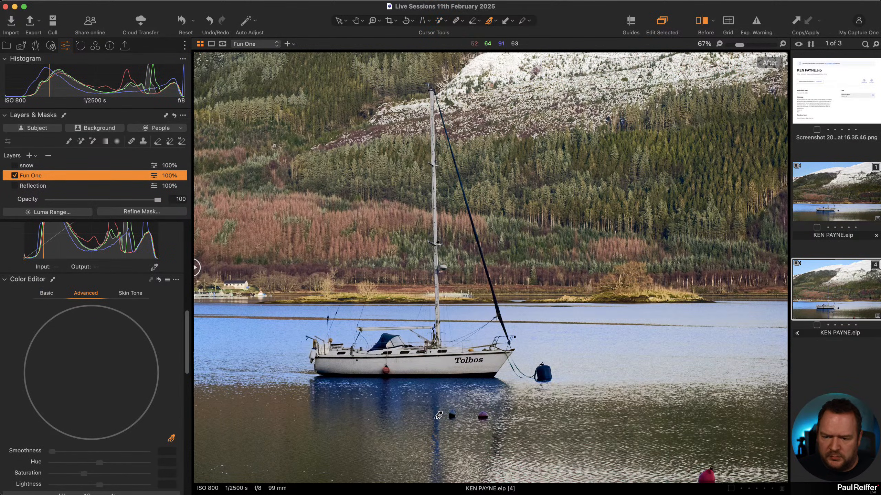
pyautogui.click(439, 413)
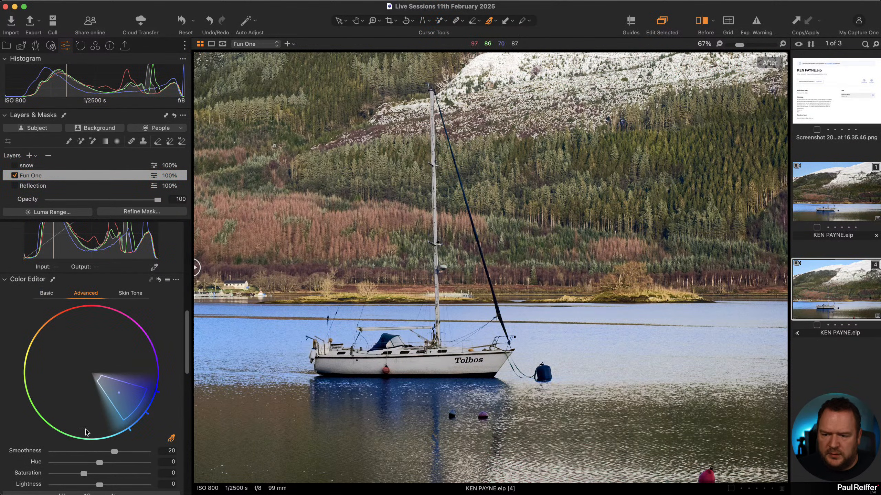
pyautogui.moveTo(101, 465); pyautogui.dragTo(105, 488)
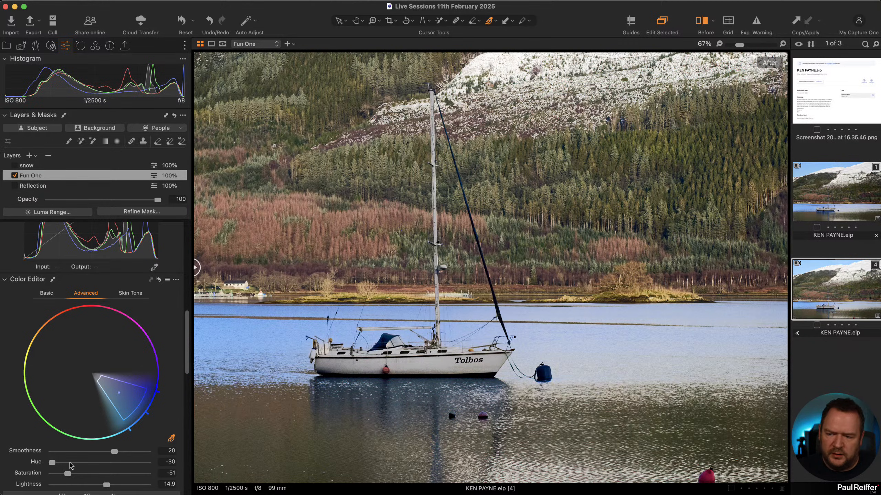
pyautogui.moveTo(114, 452); pyautogui.dragTo(141, 452)
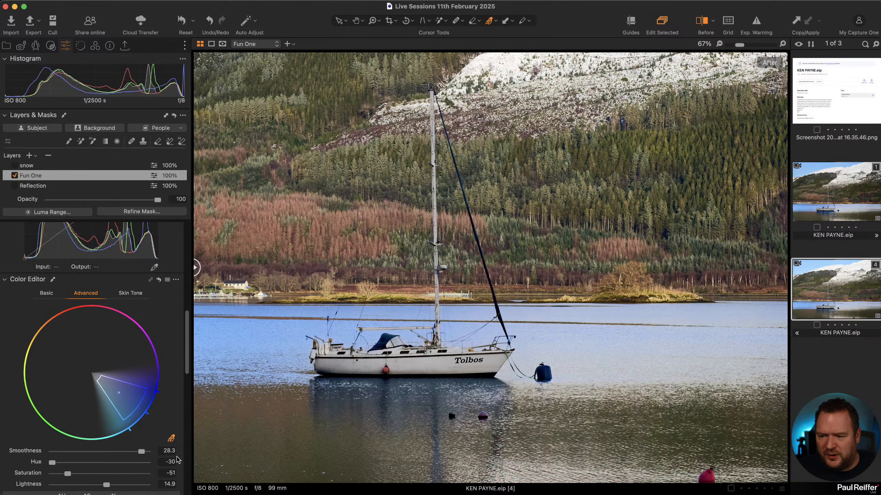
# Step: Sample a second blue just below the hull, setting hue 3.6, saturation -59.1 and smoothness 30, and widen its color range
pyautogui.click(171, 439)
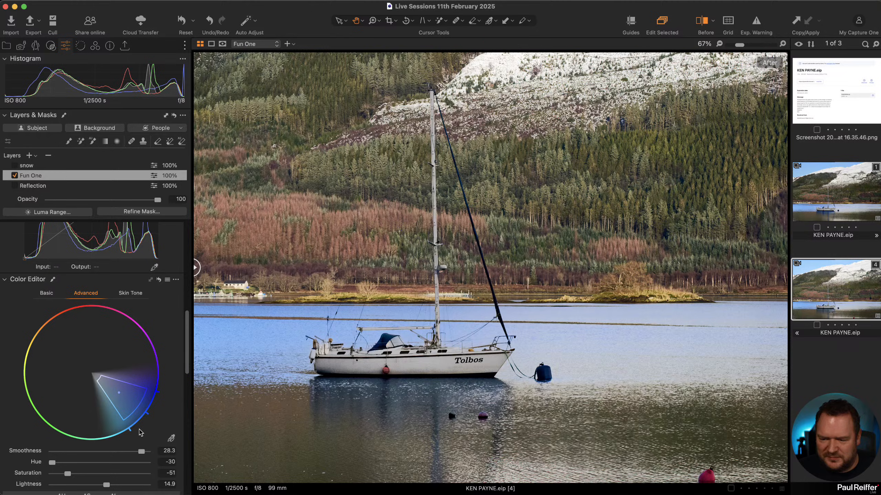
pyautogui.click(172, 439)
pyautogui.click(438, 400)
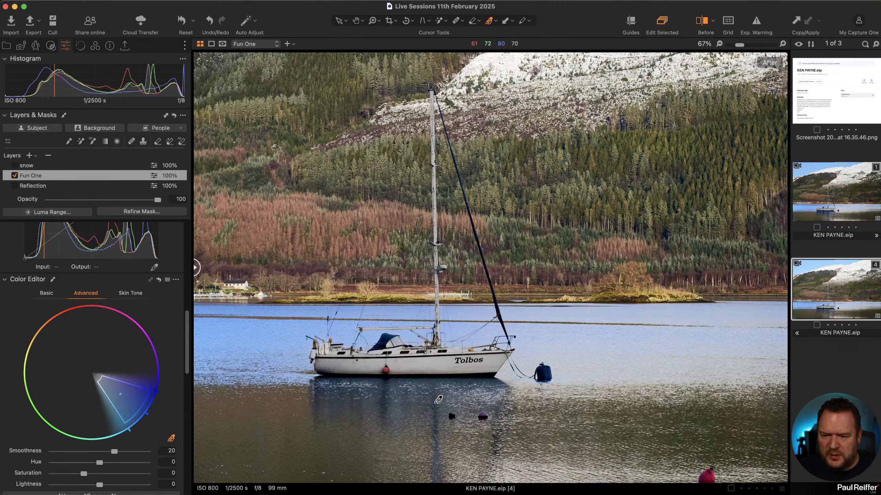
pyautogui.moveTo(96, 465); pyautogui.dragTo(65, 478)
pyautogui.moveTo(117, 455); pyautogui.dragTo(148, 456)
pyautogui.moveTo(105, 391); pyautogui.dragTo(143, 385)
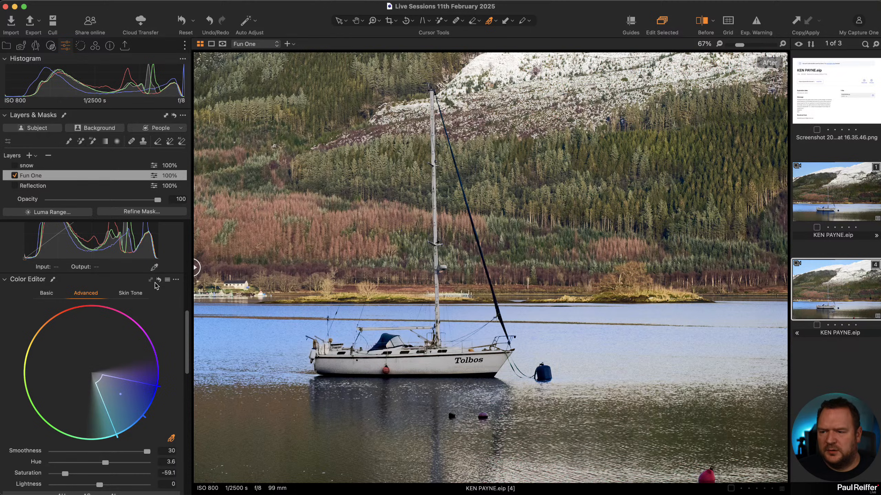
# Step: Set the Fun One layer's white balance to 6137 Kelvin, and switch to the Reflection layer's result for comparison
pyautogui.scroll(10, 139, 288)
pyautogui.moveTo(82, 278); pyautogui.dragTo(90, 278)
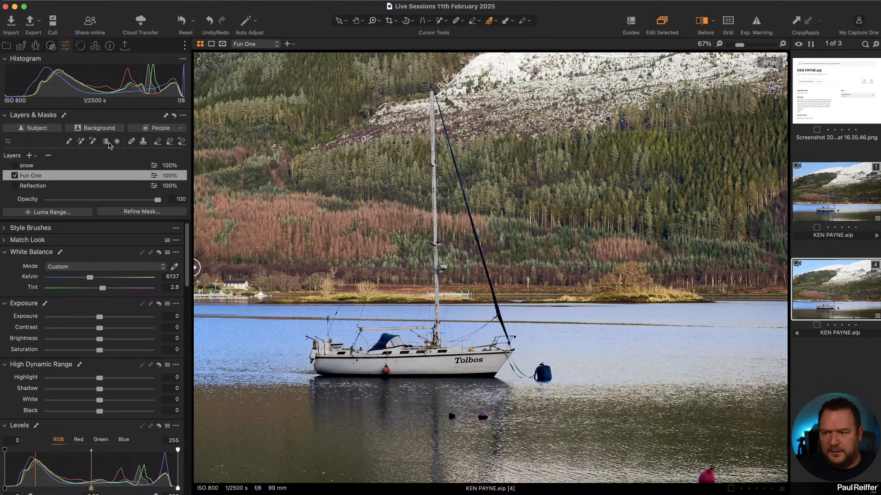
pyautogui.click(15, 176)
pyautogui.click(15, 186)
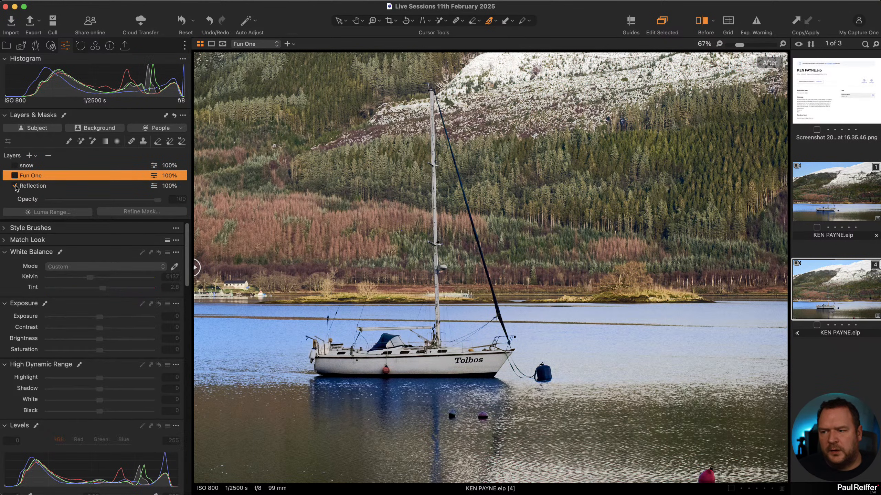
# Step: Examine the Reflection layer's mask as an overlay and in grayscale, and hide it again
pyautogui.click(44, 187)
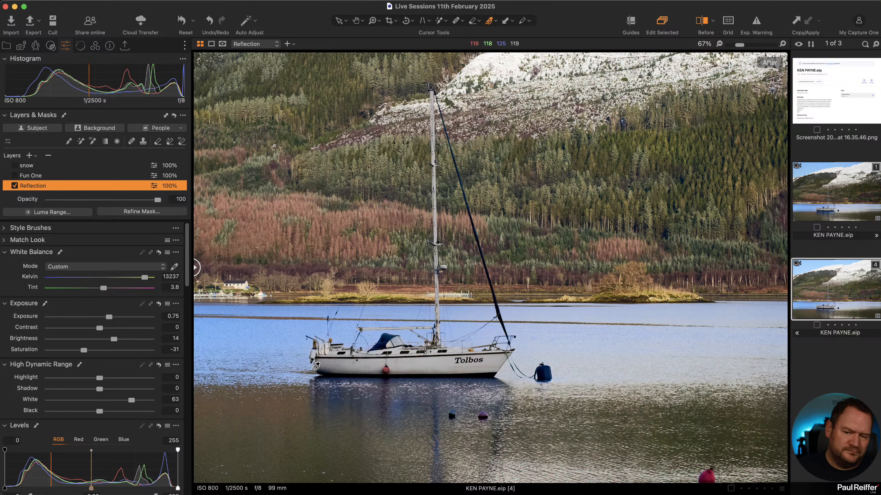
pyautogui.press('m')
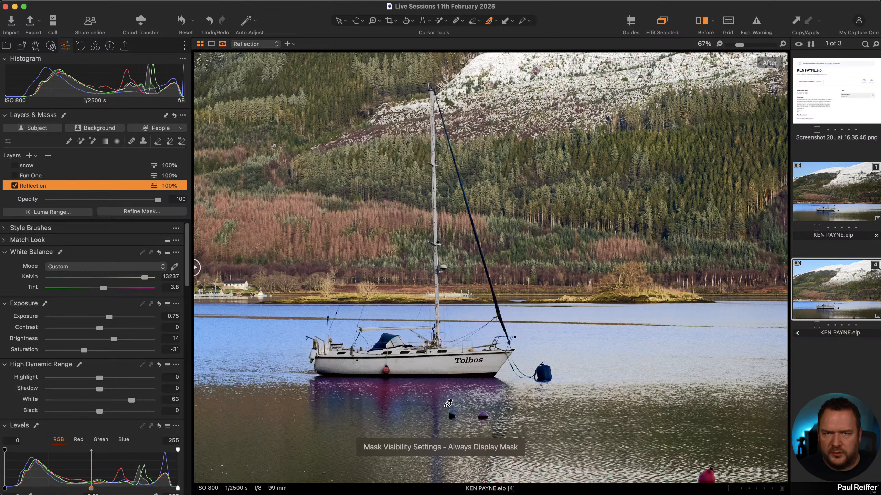
pyautogui.hotkey('alt', 'm')
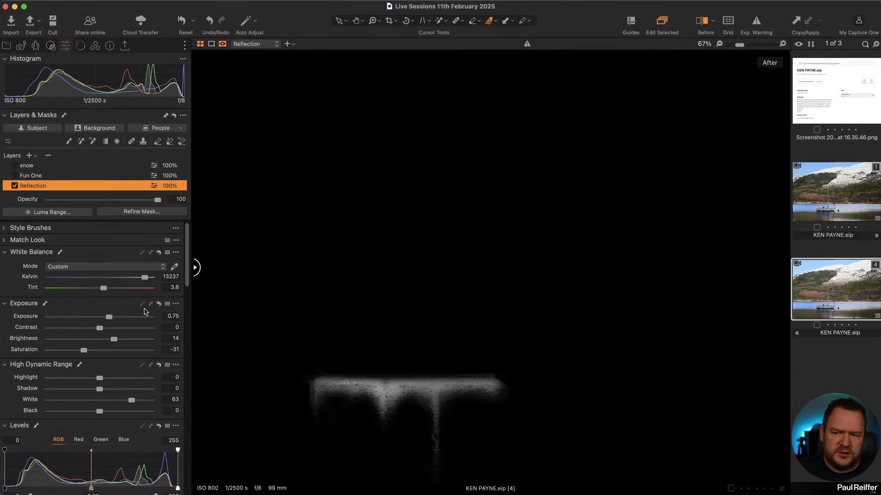
pyautogui.hotkey('alt', 'm')
pyautogui.hotkey('alt', 'm')
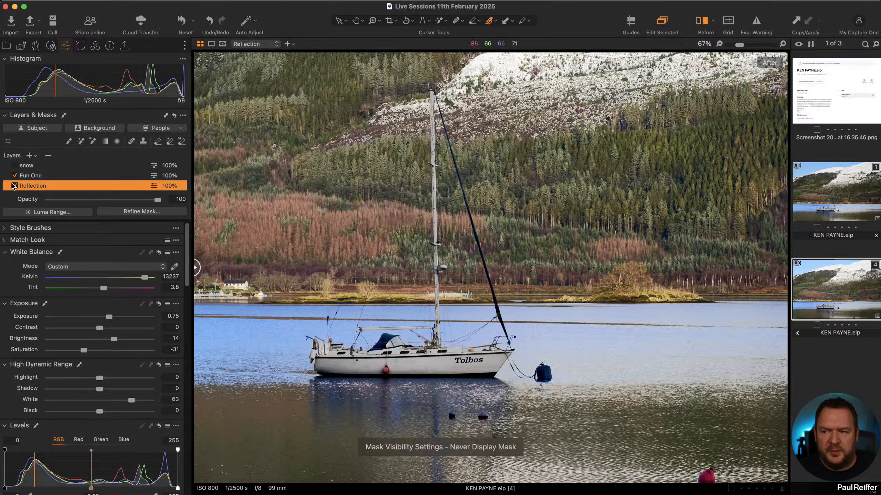
# Step: Review the two color ranges edited on the Fun One layer and compare the reflection with the layer off and on
pyautogui.click(32, 176)
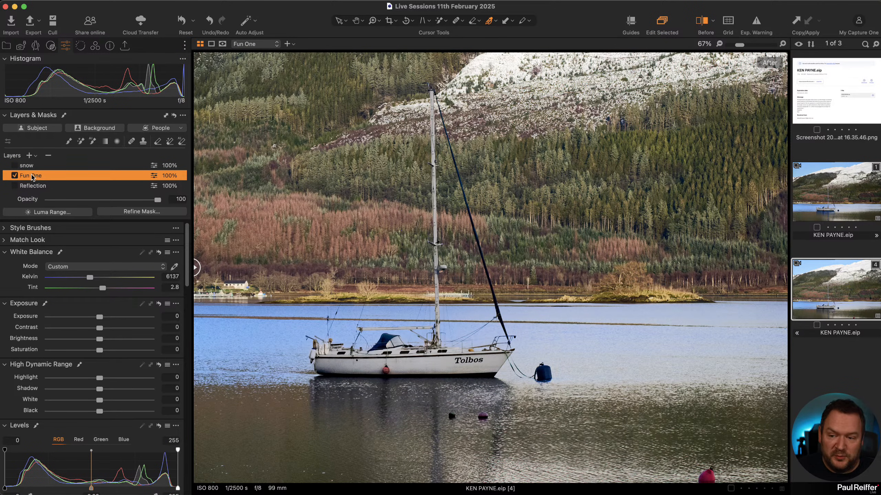
pyautogui.scroll(-10, 111, 396)
pyautogui.scroll(-5, 108, 387)
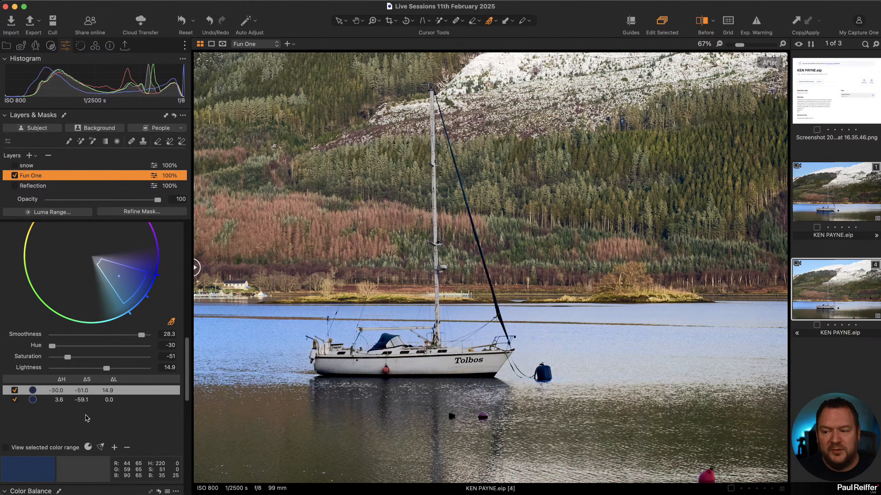
pyautogui.scroll(2, 57, 398)
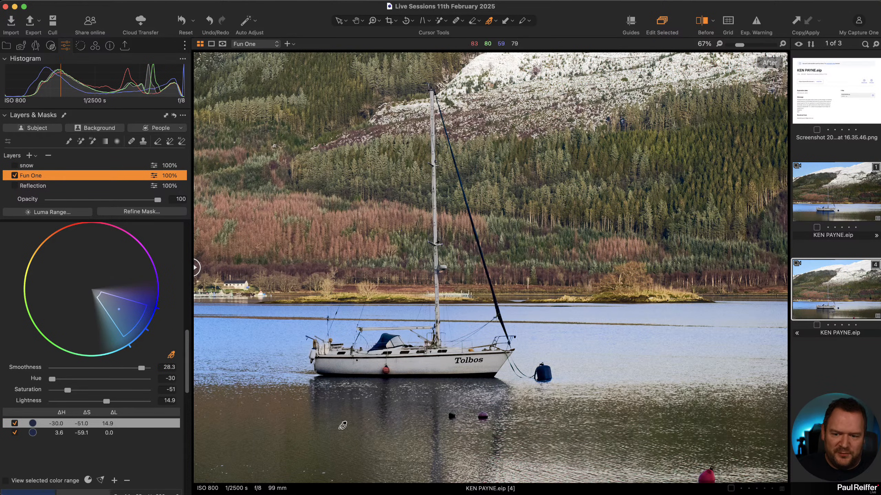
pyautogui.click(15, 176)
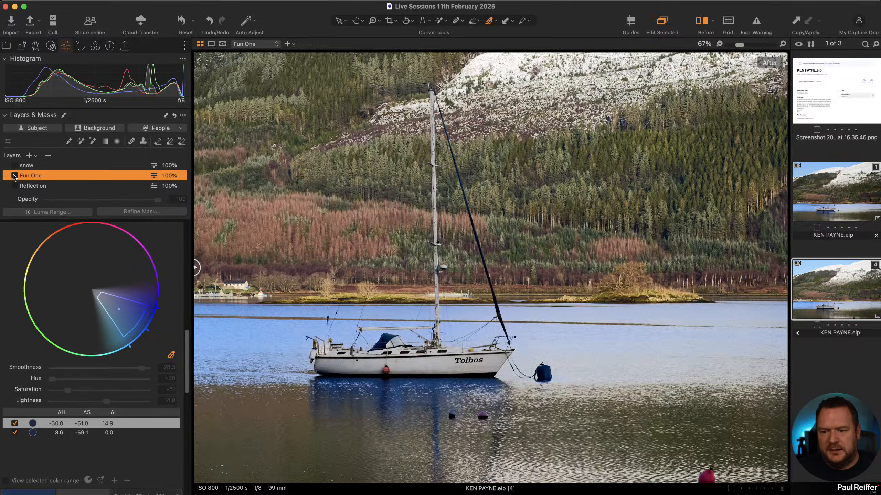
pyautogui.click(15, 176)
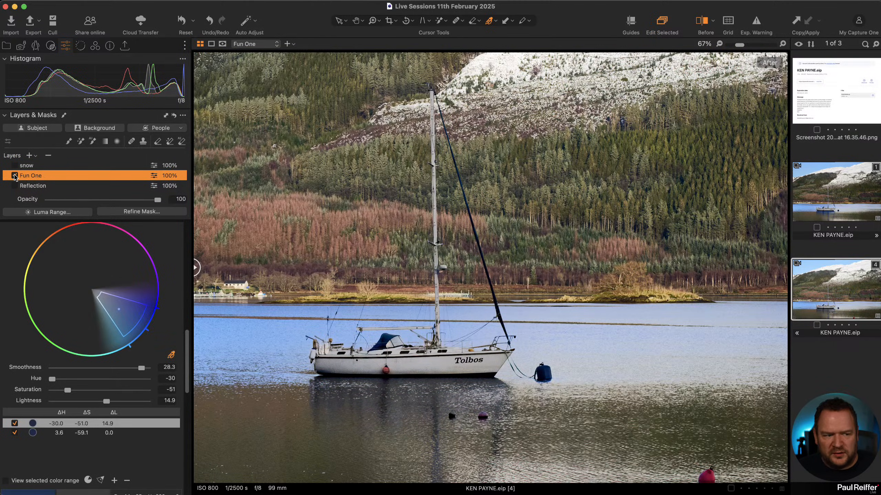
# Step: Add a new adjustment layer and copy the Fun One layer's mask onto it
pyautogui.scroll(-3, 462, 235)
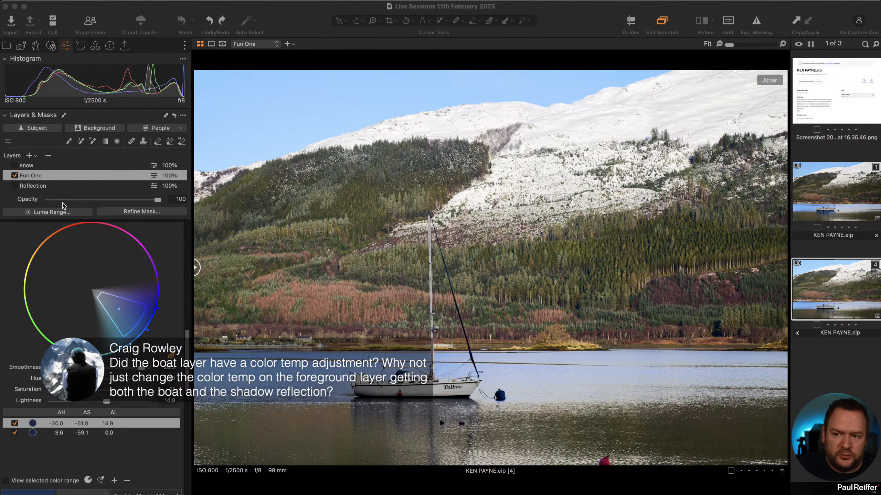
pyautogui.rightClick(38, 177)
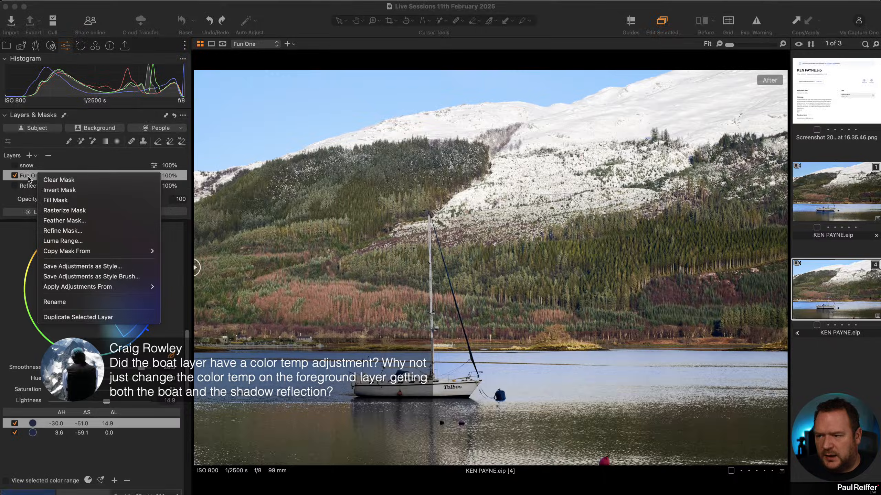
pyautogui.press('Escape')
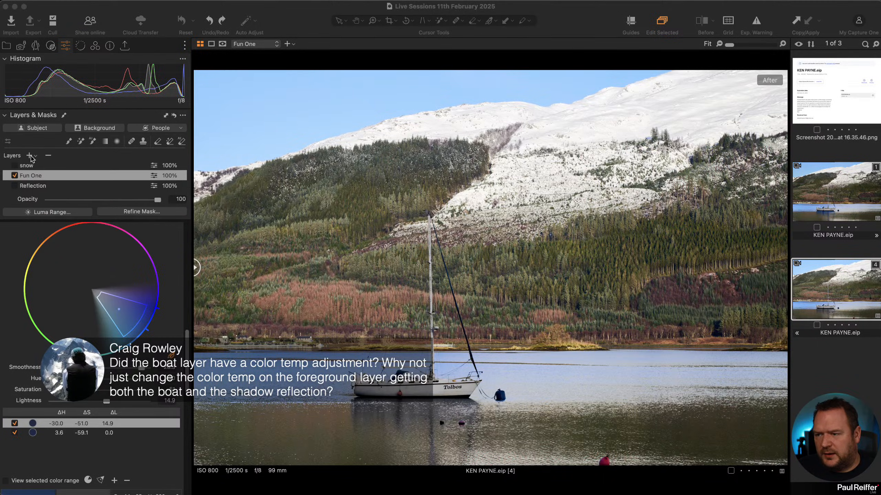
pyautogui.click(30, 156)
pyautogui.rightClick(46, 169)
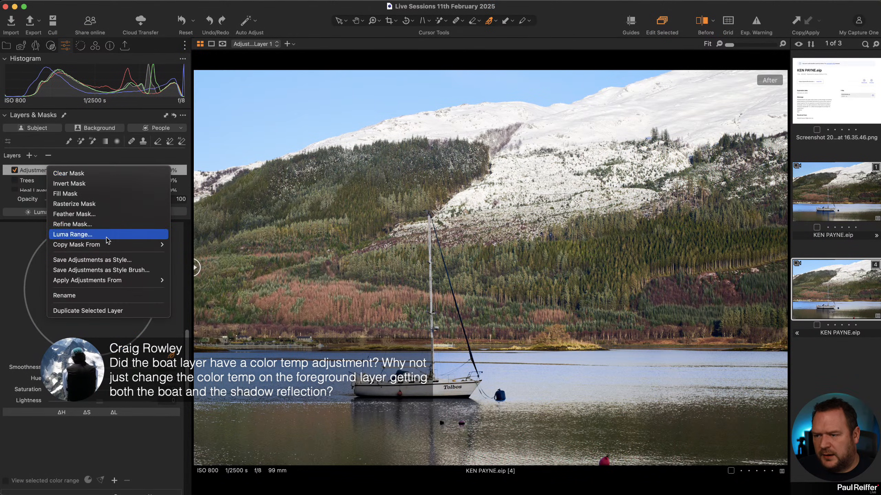
pyautogui.moveTo(152, 244)
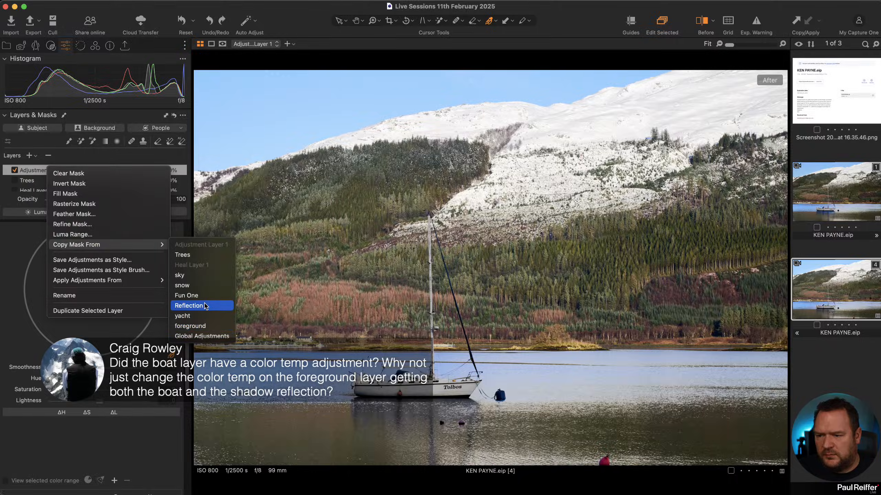
pyautogui.click(194, 295)
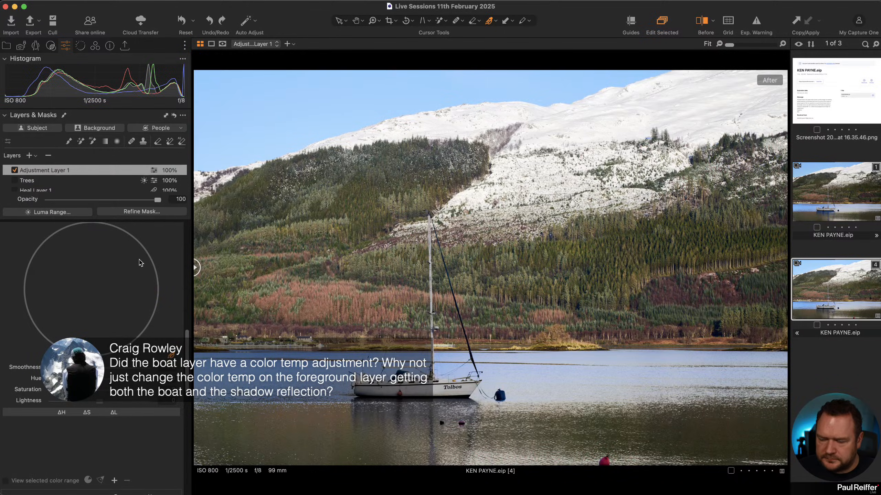
# Step: Set the new adjustment layer's white balance to 11659 Kelvin to try warming the yacht's reflection
pyautogui.scroll(-3, 46, 190)
pyautogui.scroll(-1, 22, 176)
pyautogui.scroll(5, 54, 185)
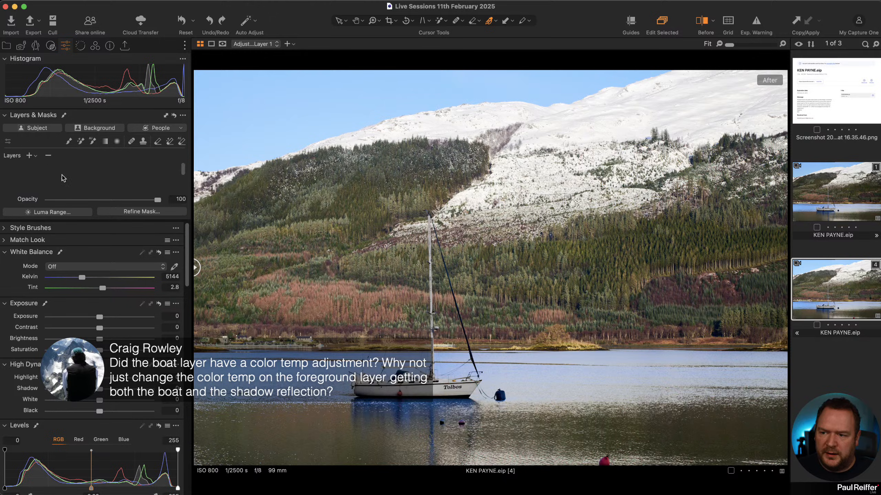
pyautogui.moveTo(82, 278); pyautogui.dragTo(133, 280)
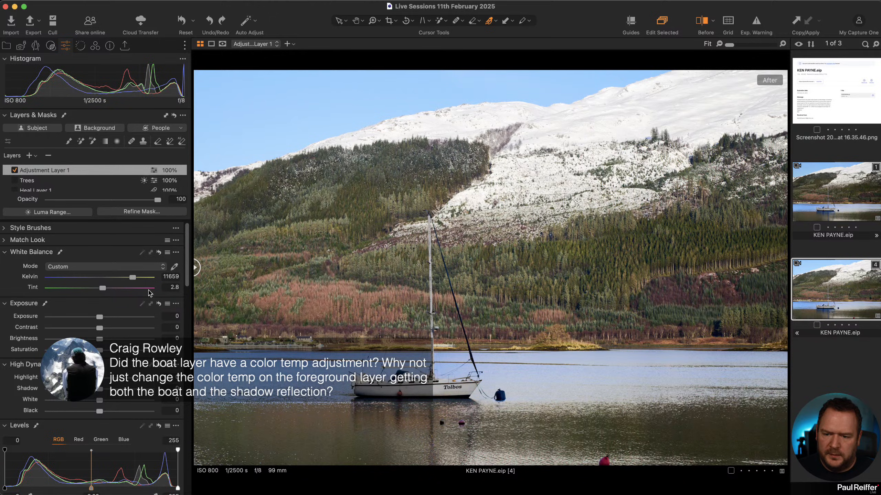
# Step: Inspect the warmed reflection up close and view the new layer's mask in grayscale
pyautogui.press('z')
pyautogui.click(384, 421)
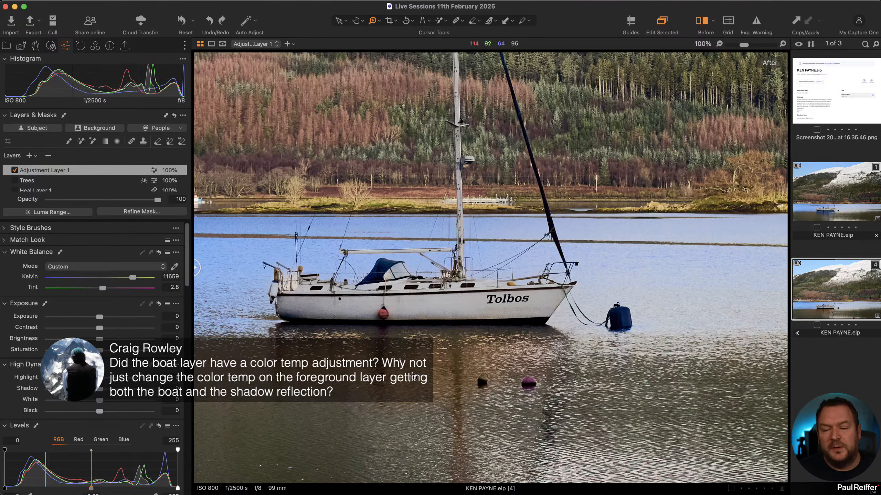
pyautogui.press('m')
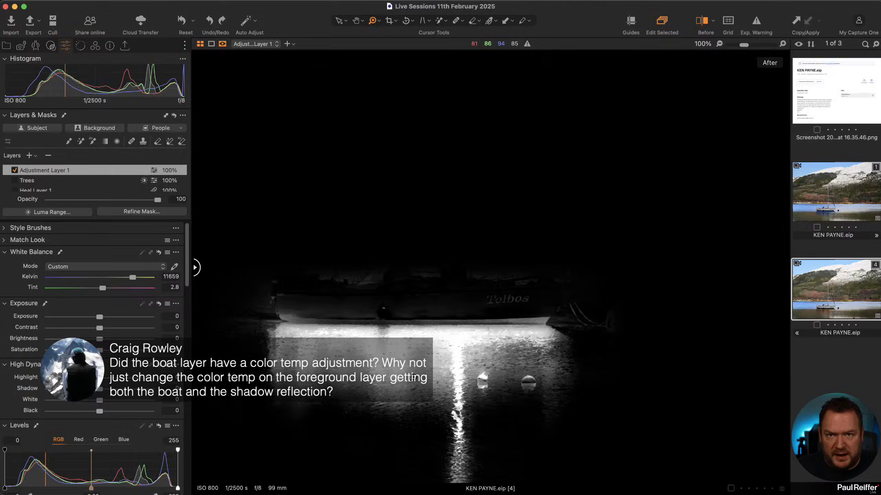
pyautogui.press('m')
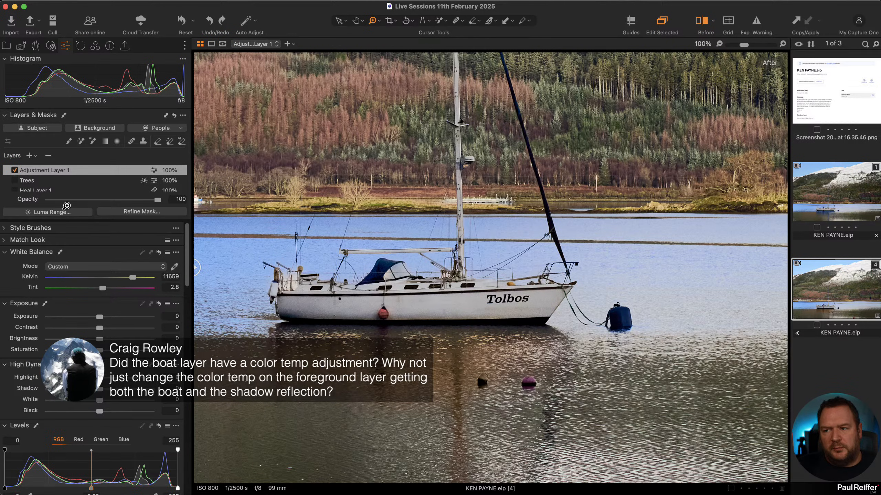
# Step: Delete the test adjustment layer and switch the Fun One layer back on
pyautogui.click(49, 156)
pyautogui.scroll(-2, 46, 184)
pyautogui.click(14, 187)
pyautogui.scroll(-1, 132, 352)
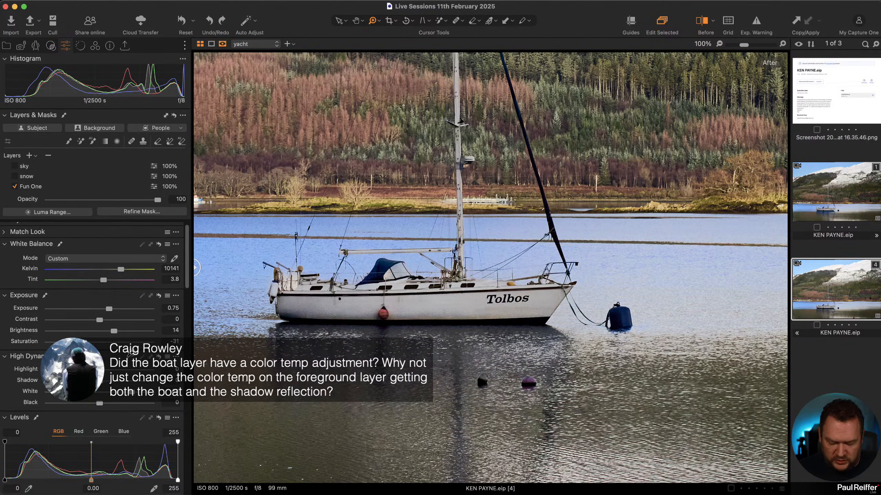
# Step: Examine the Fun One layer's mask as an overlay and in grayscale, and hide it again
pyautogui.press('m')
pyautogui.click(38, 187)
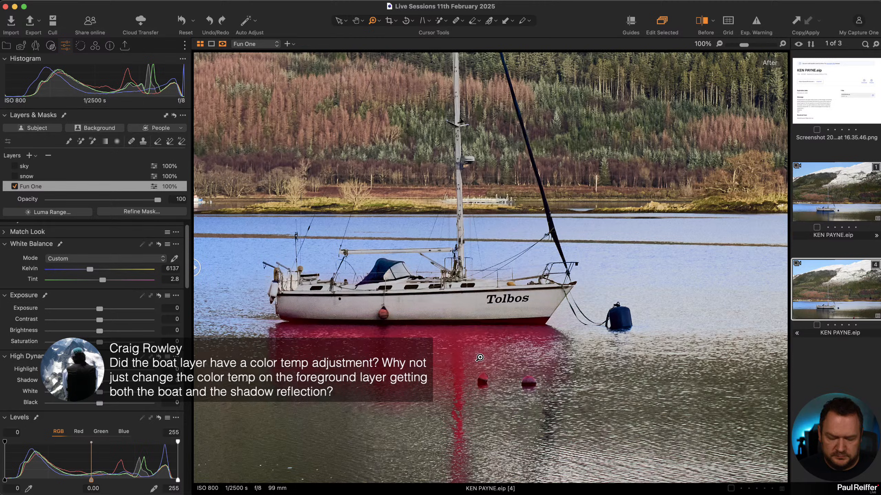
pyautogui.hotkey('alt', 'm')
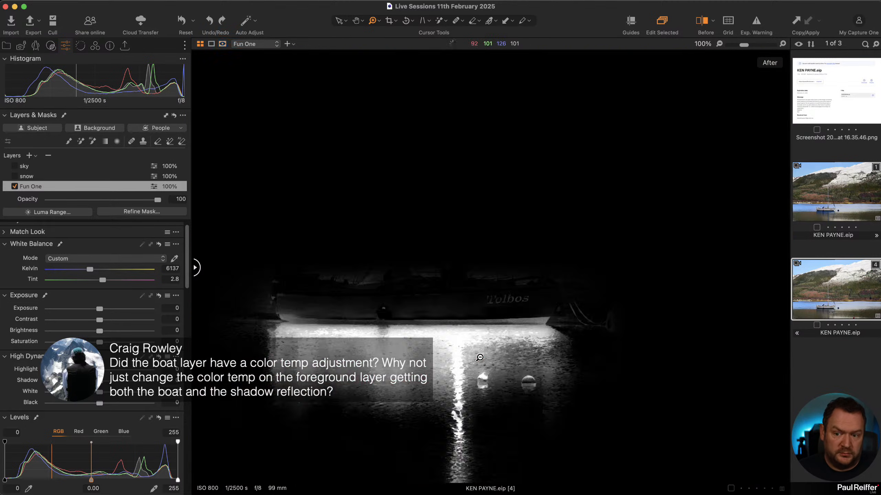
pyautogui.hotkey('alt', 'm')
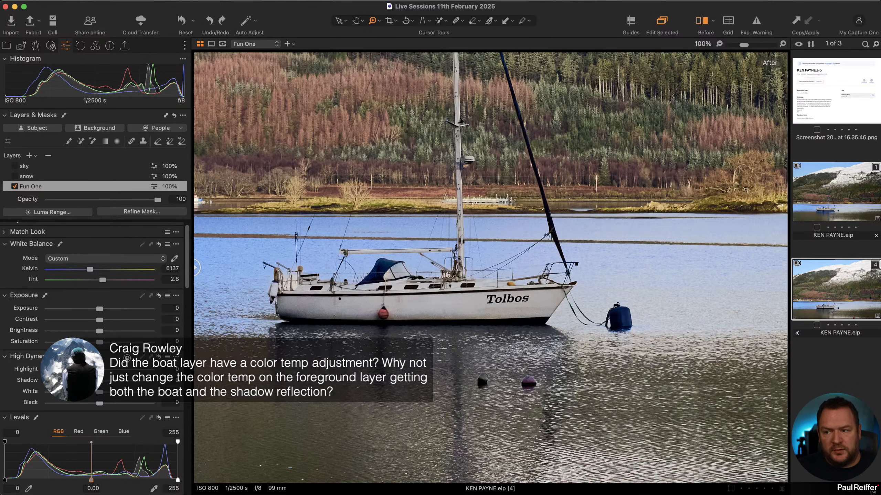
# Step: Review the Fun One layer's color ranges and set its white balance to 6678 Kelvin
pyautogui.scroll(-6, 127, 358)
pyautogui.scroll(-5, 127, 359)
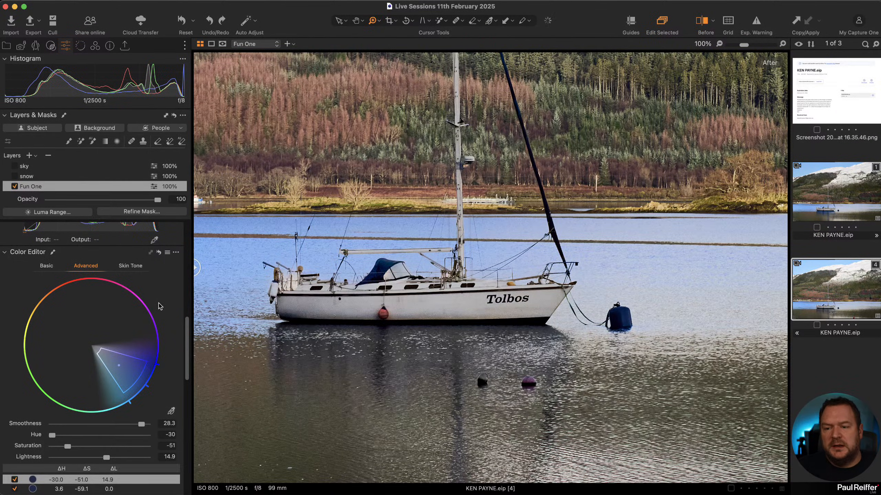
pyautogui.scroll(10, 104, 290)
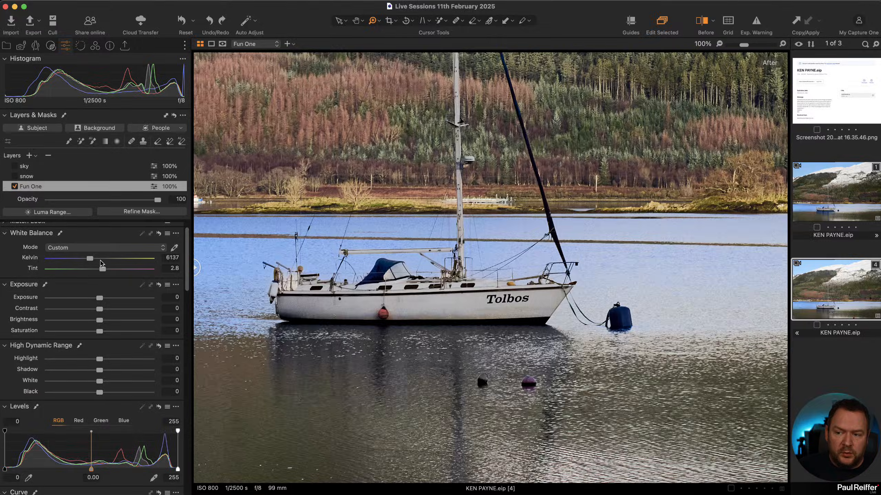
pyautogui.moveTo(91, 261); pyautogui.dragTo(95, 261)
pyautogui.press('h')
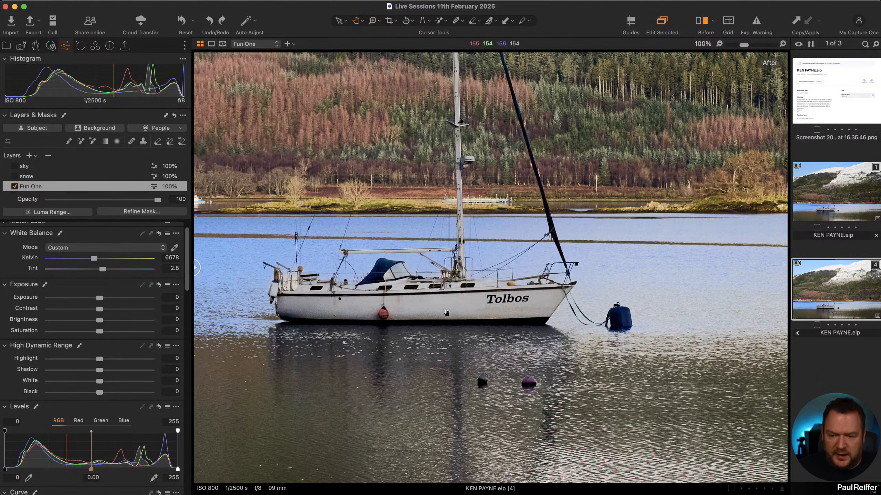
pyautogui.doubleClick(446, 313)
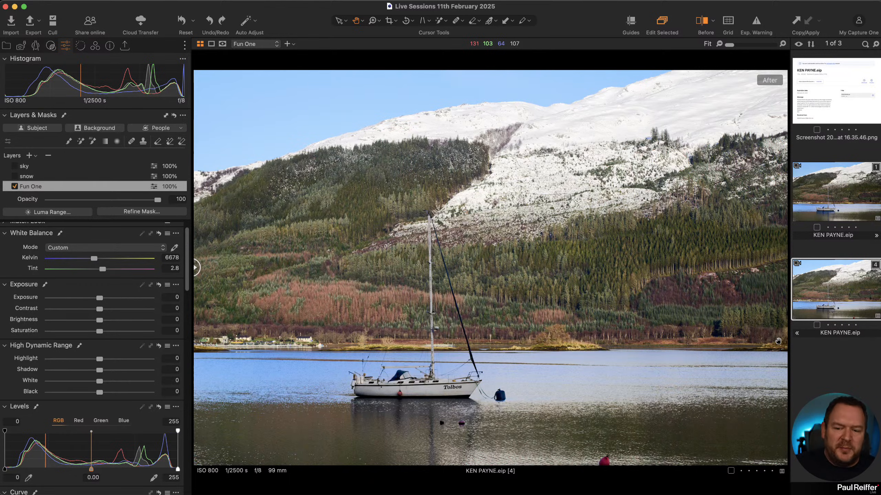
# Step: Compare variants 1 and 4 of the boat photo together, and return to variant 4 alone
pyautogui.keyDown('super'); pyautogui.click(836, 195); pyautogui.keyUp('super')
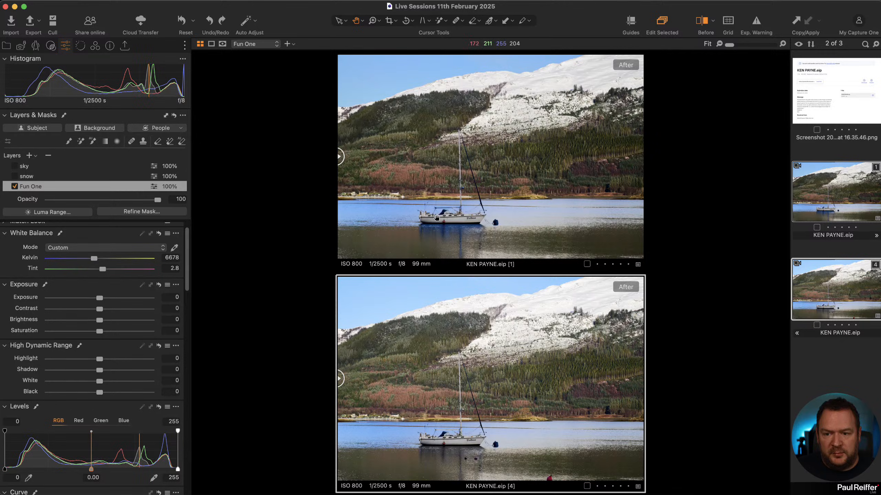
pyautogui.click(817, 379)
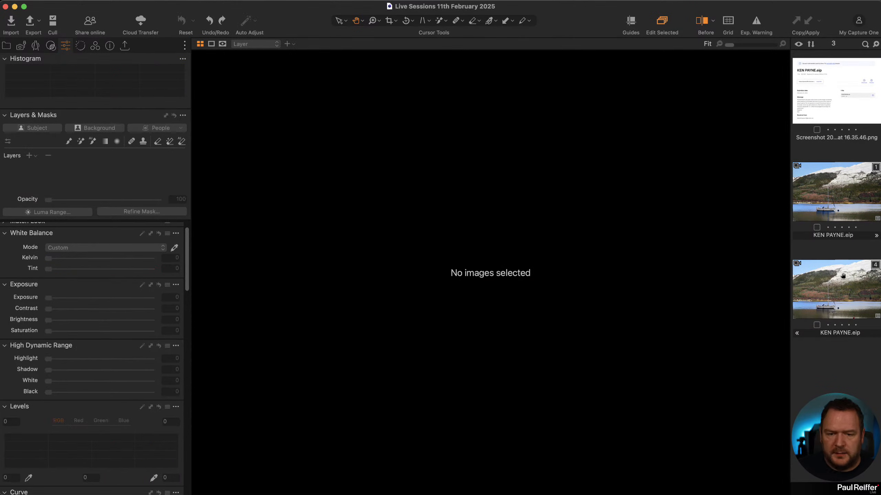
pyautogui.click(821, 280)
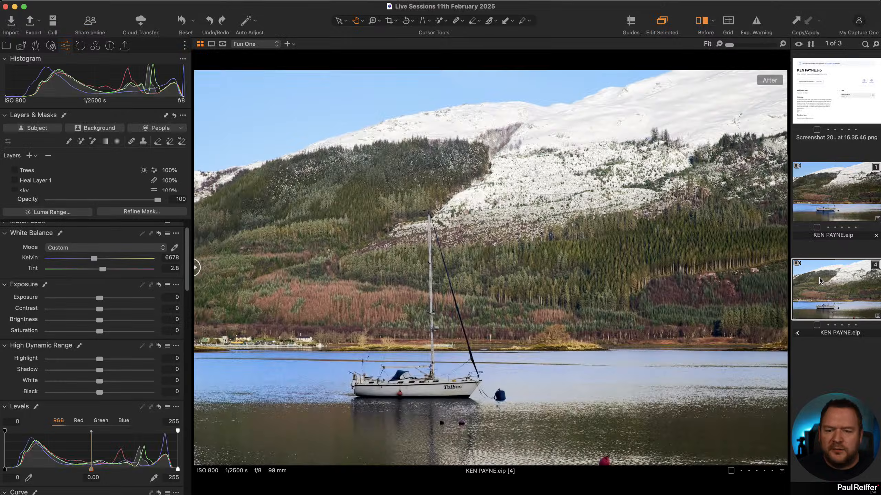
# Step: Turn on the snow layer and examine its mask as an overlay on the mountain
pyautogui.scroll(-1, 33, 184)
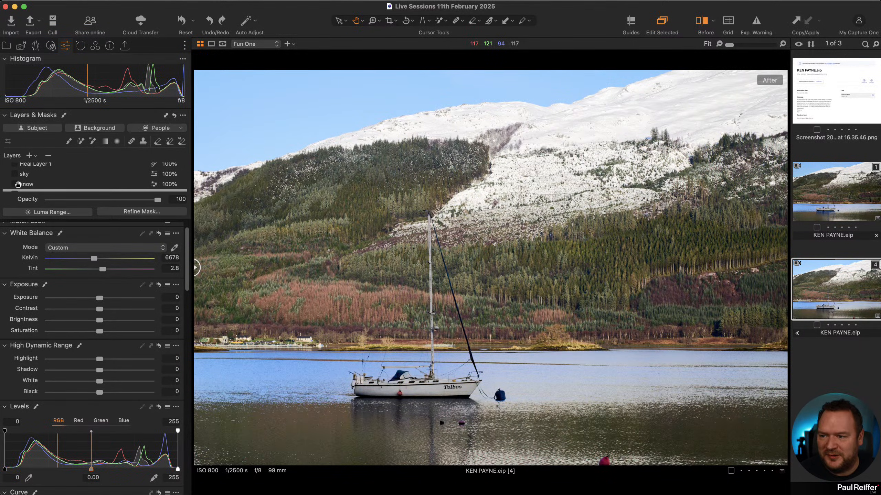
pyautogui.click(31, 184)
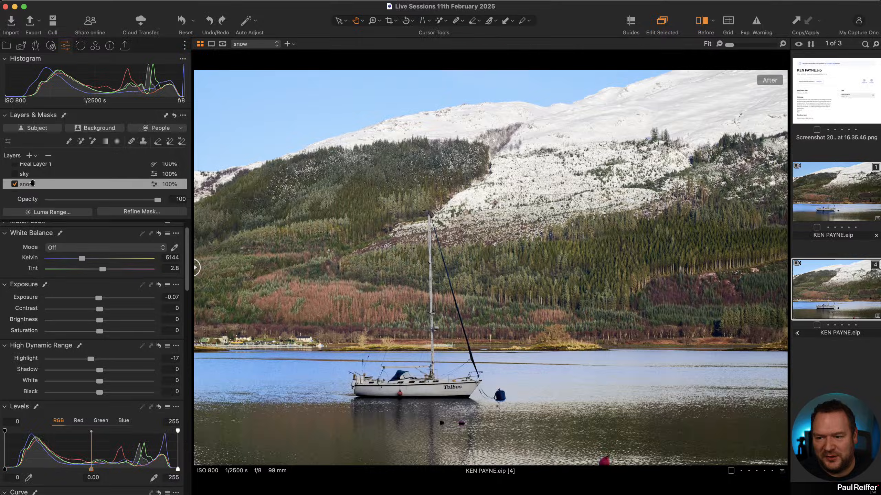
pyautogui.press('m')
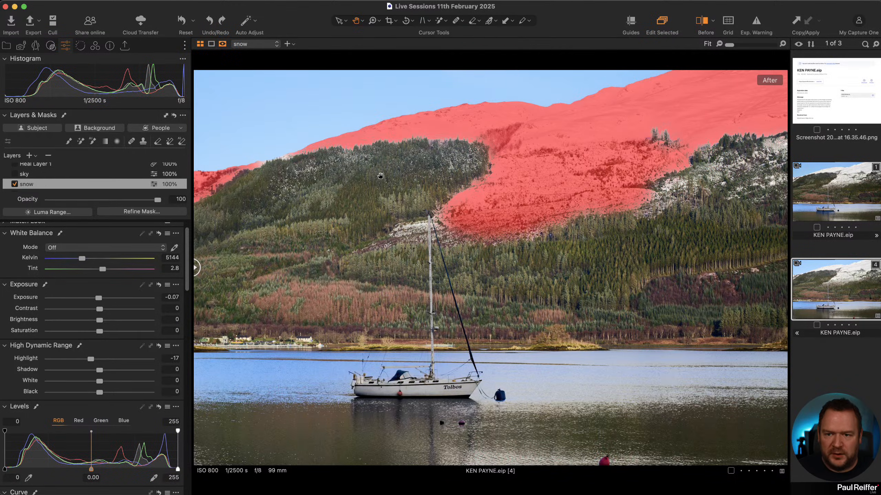
pyautogui.press('m')
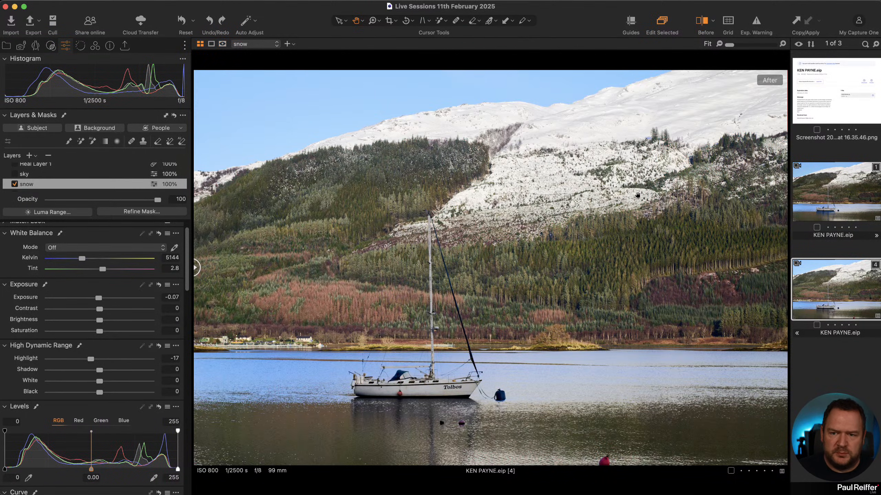
# Step: Compare the snowy ridge up close with the snow layer off and on, and review the layer's adjustments
pyautogui.click(14, 184)
pyautogui.click(14, 183)
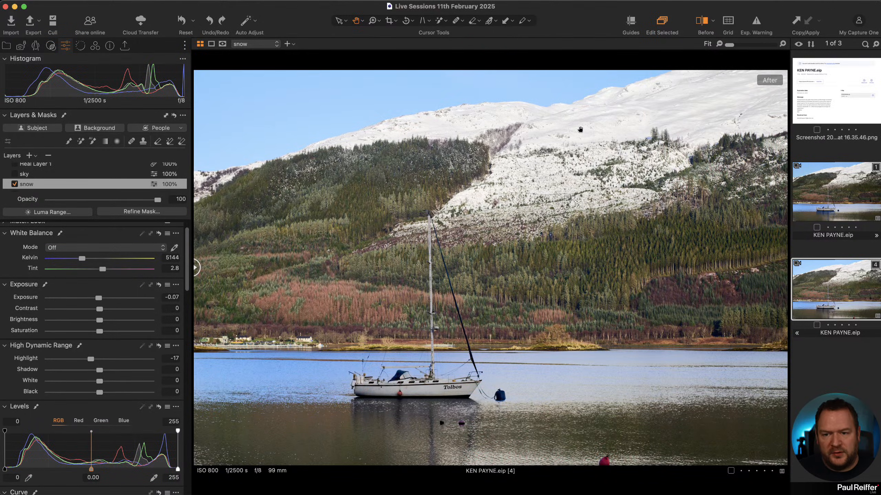
pyautogui.click(580, 130)
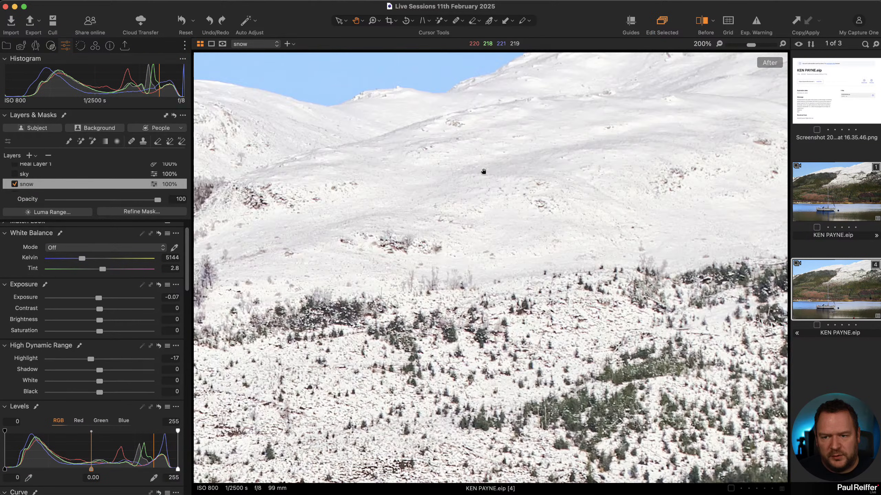
pyautogui.scroll(1, 483, 171)
pyautogui.moveTo(468, 179); pyautogui.dragTo(620, 281)
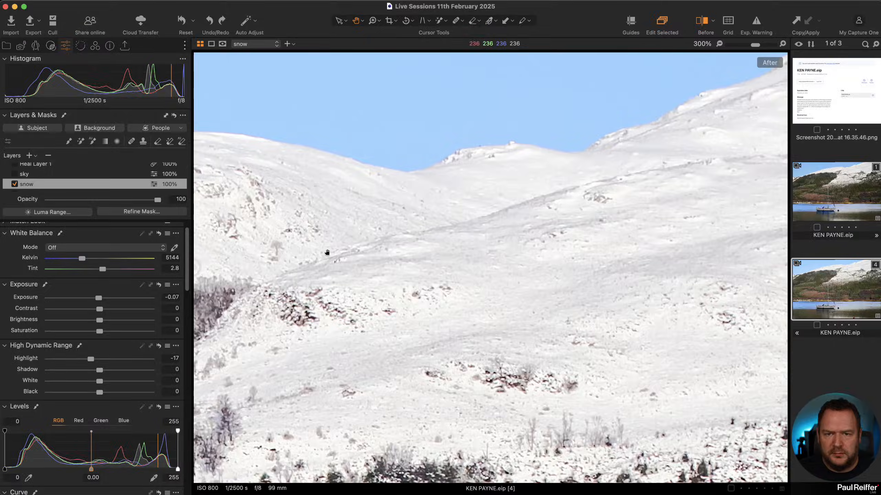
pyautogui.click(14, 184)
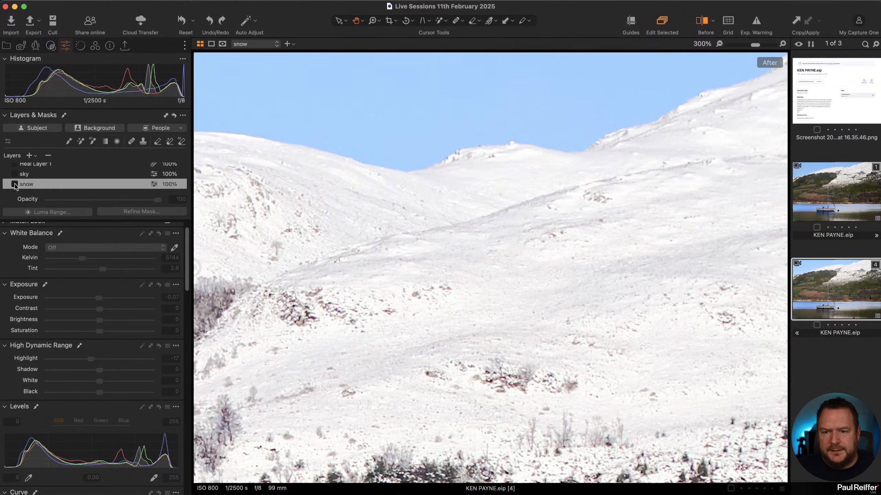
pyautogui.click(14, 185)
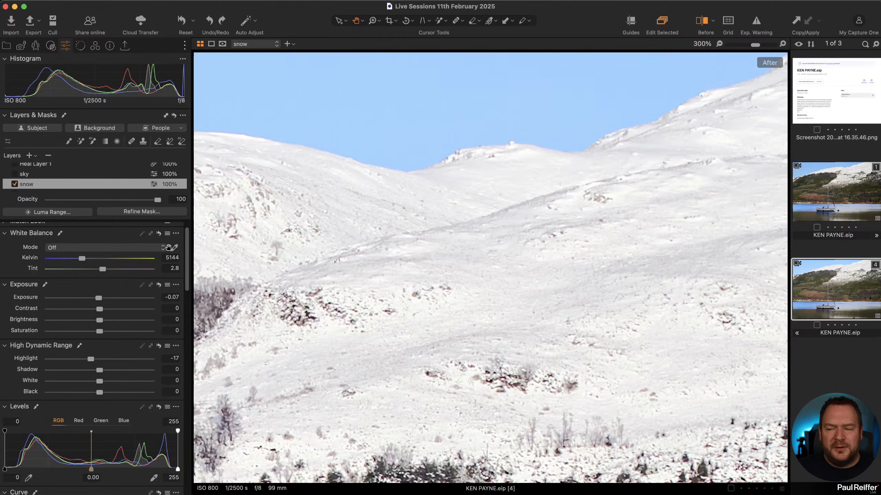
pyautogui.scroll(-15, 152, 268)
pyautogui.scroll(15, 153, 268)
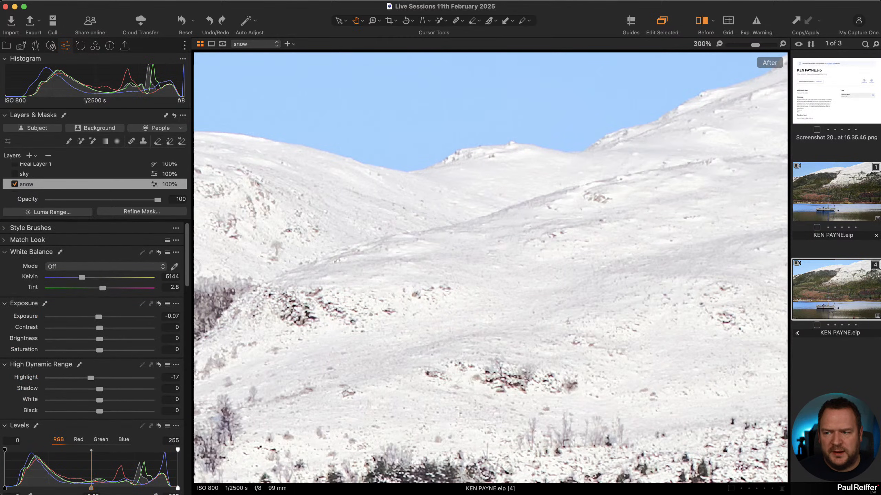
# Step: Compare the snow layer off and on with the exposure warning displayed, leaving both the layer and the warning off
pyautogui.click(14, 184)
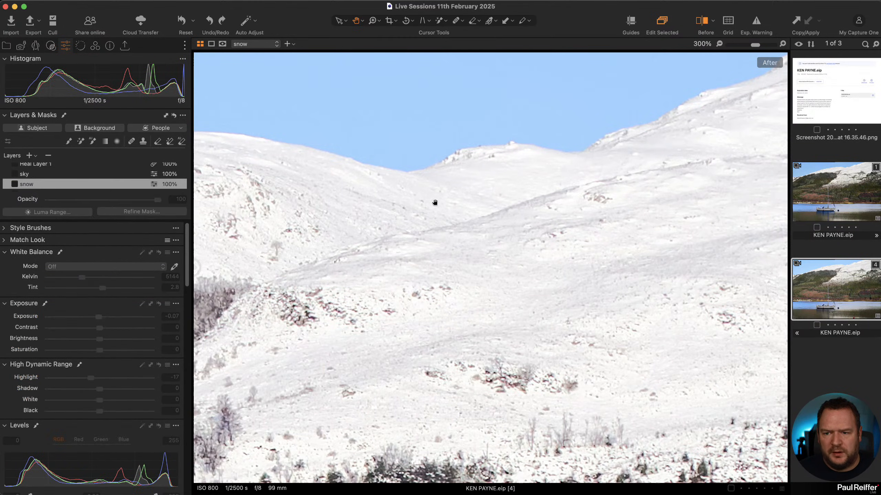
pyautogui.click(756, 22)
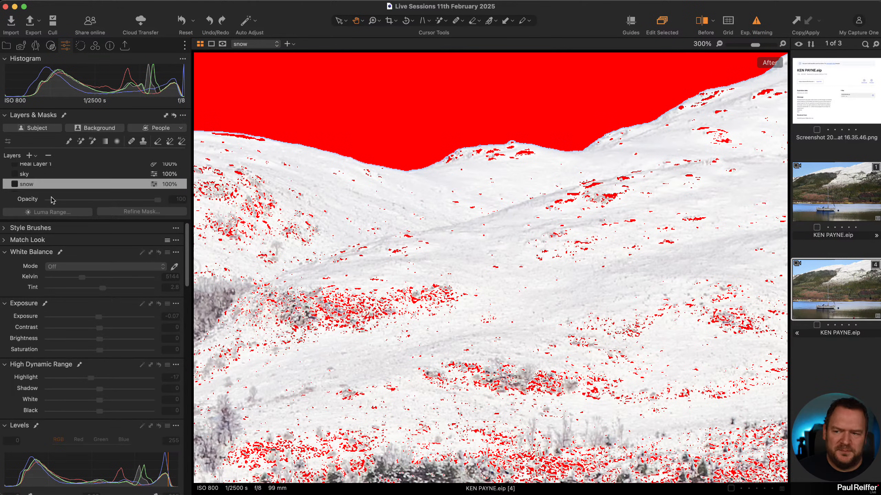
pyautogui.click(15, 184)
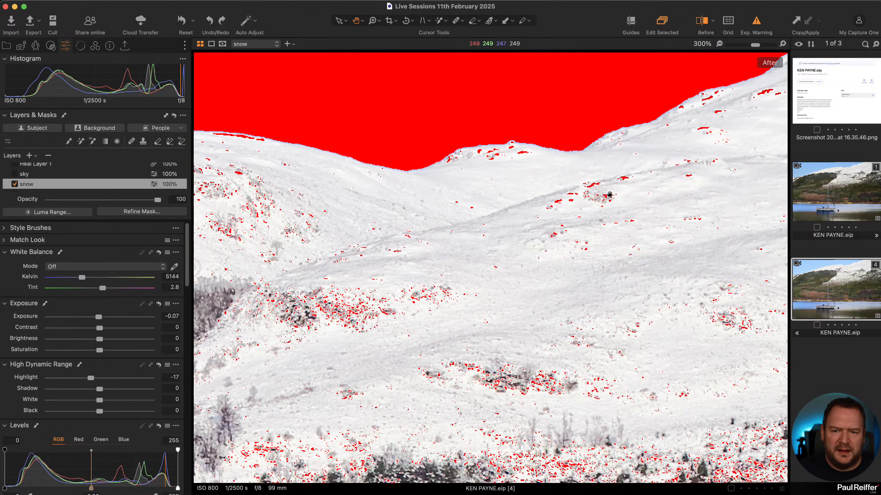
pyautogui.click(15, 184)
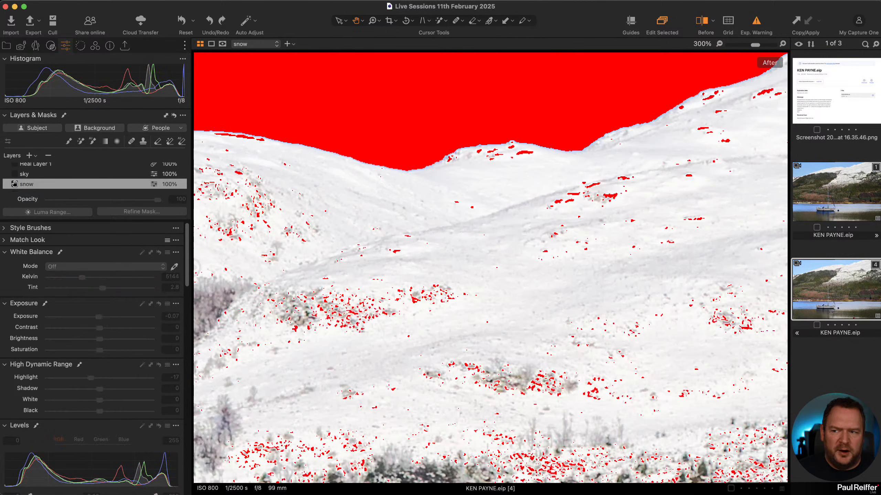
pyautogui.click(756, 20)
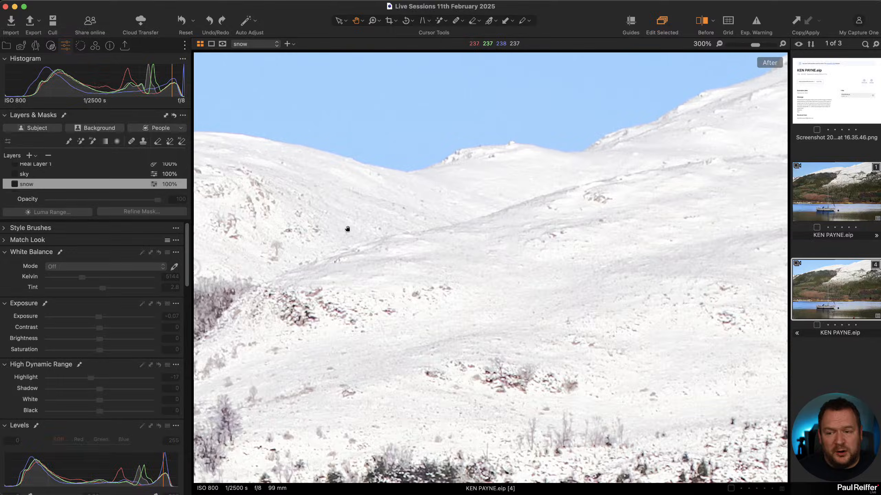
# Step: Enable the sky layer and briefly show its mask overlay on the whole image
pyautogui.doubleClick(216, 189)
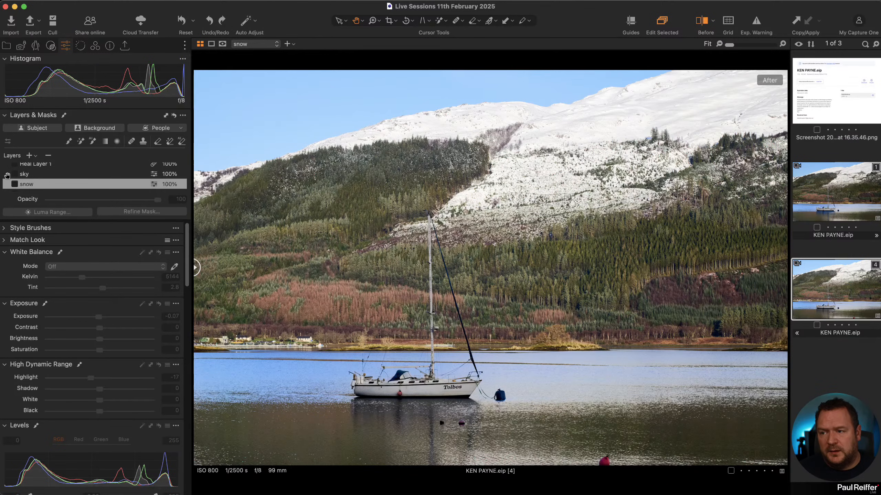
pyautogui.click(33, 174)
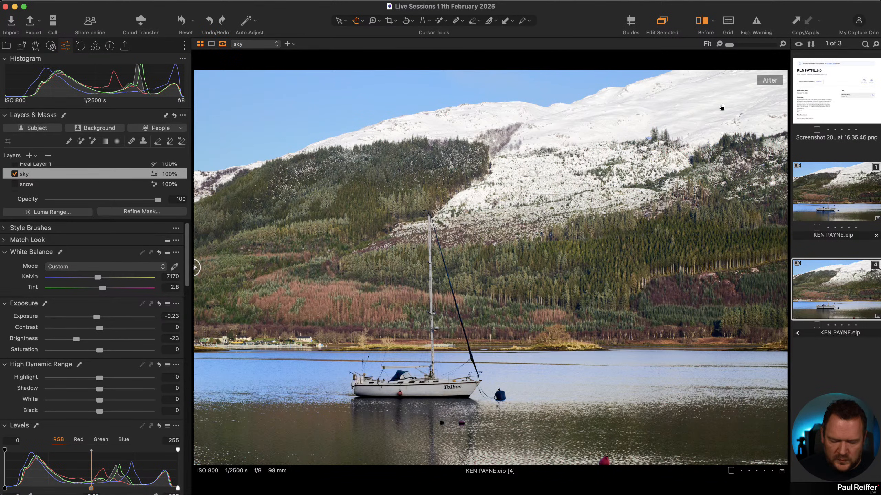
pyautogui.press('m')
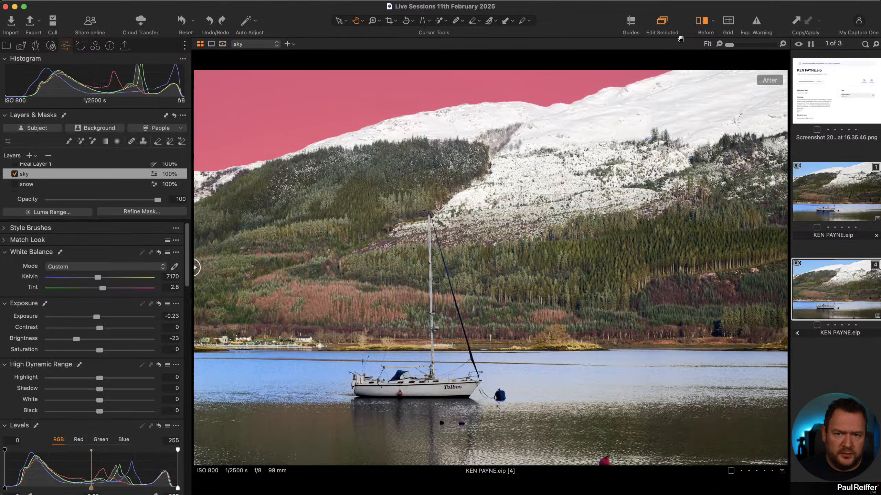
pyautogui.press('m')
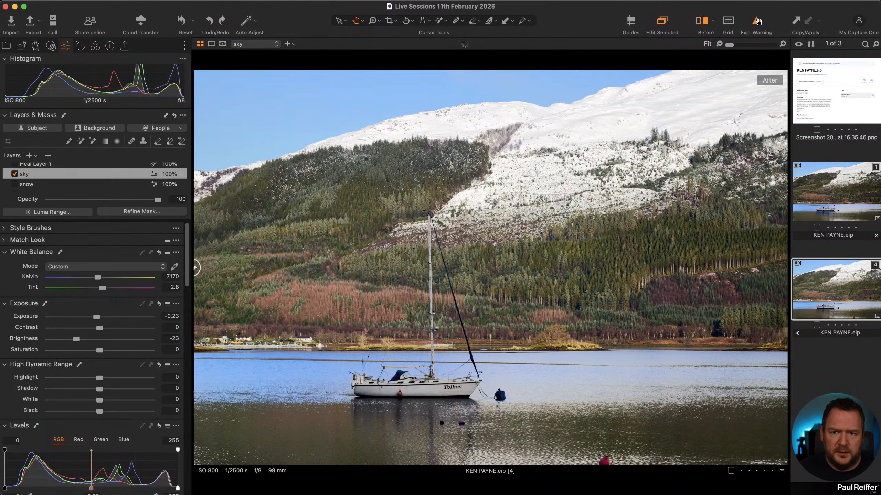
# Step: Check the sky for clipping by toggling the sky layer with the exposure warning on, and turn the warning off again
pyautogui.click(757, 21)
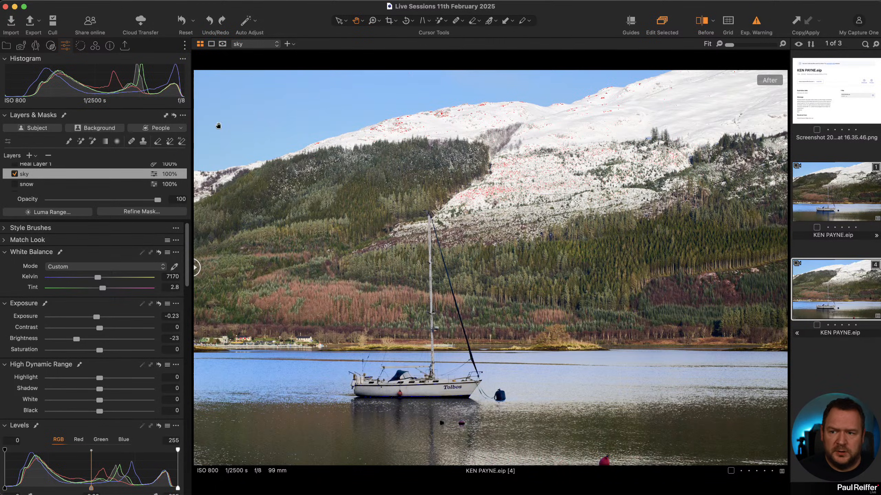
pyautogui.click(14, 174)
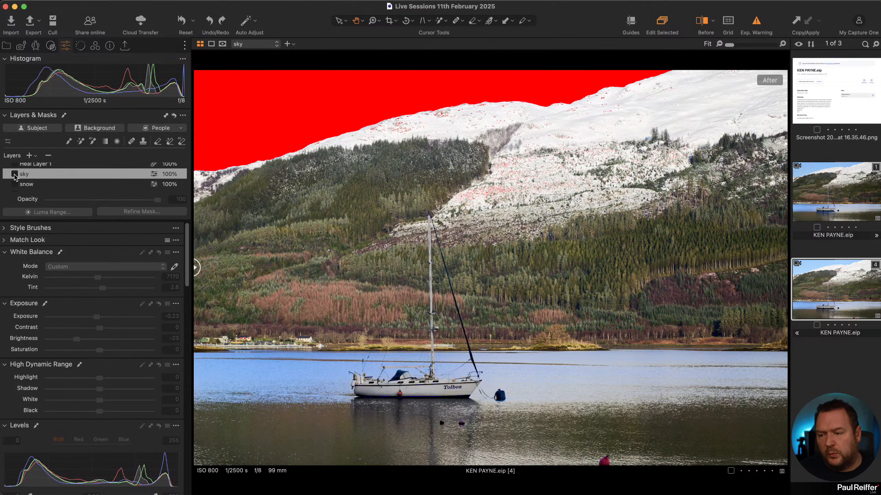
pyautogui.click(15, 174)
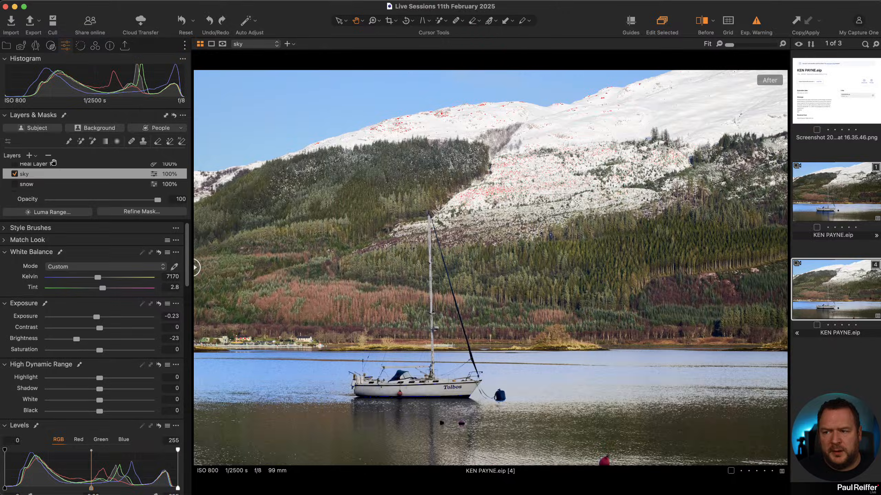
pyautogui.click(13, 174)
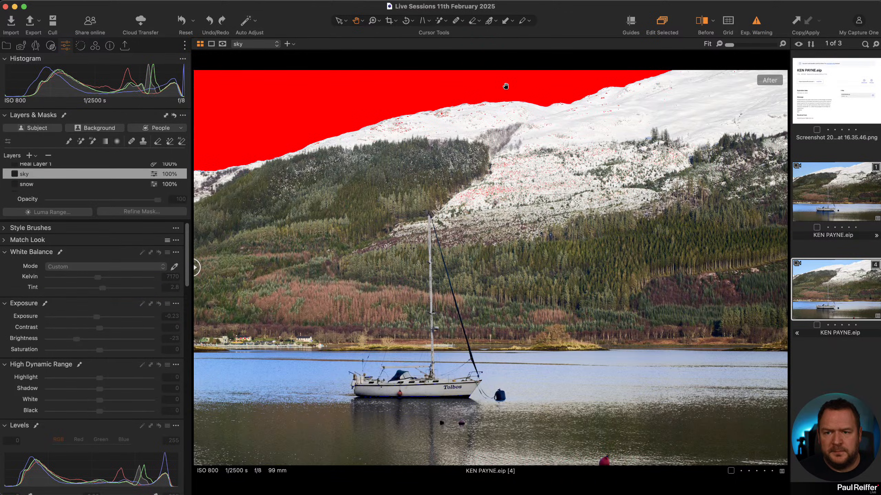
pyautogui.click(759, 22)
# Step: Review the sky layer's mask and compare the image with the layer off and on, leaving it enabled
pyautogui.press('a')
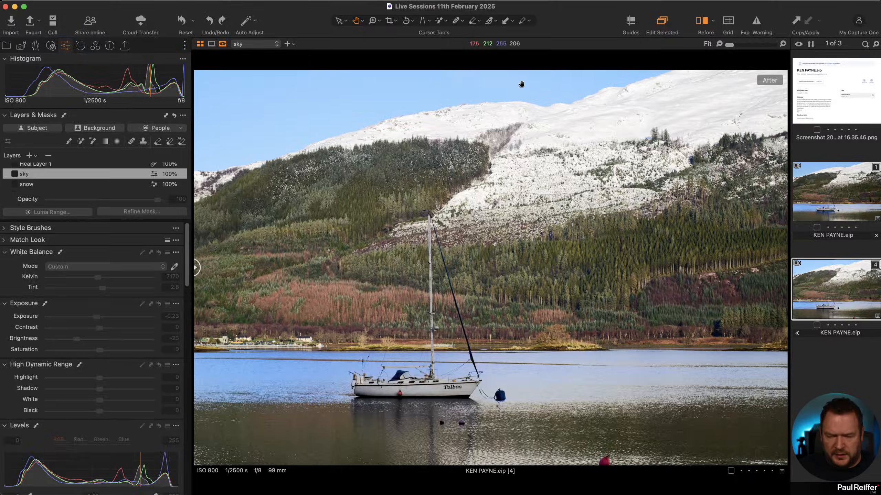
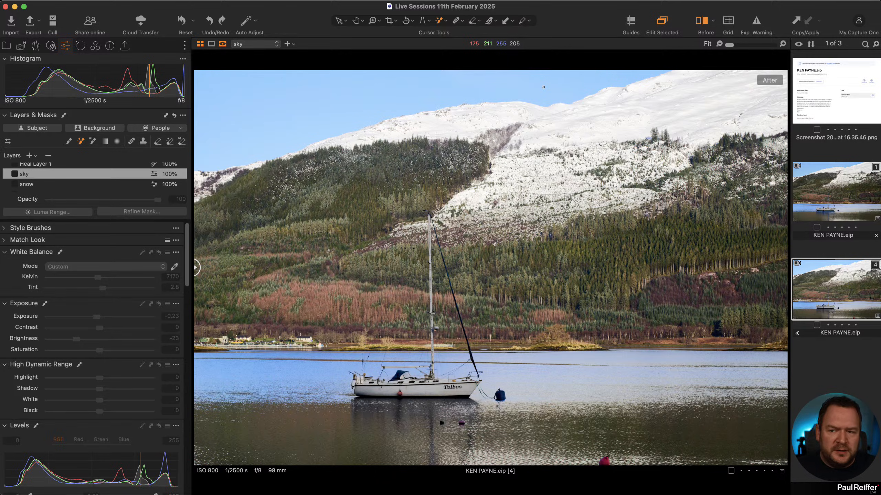
pyautogui.click(14, 174)
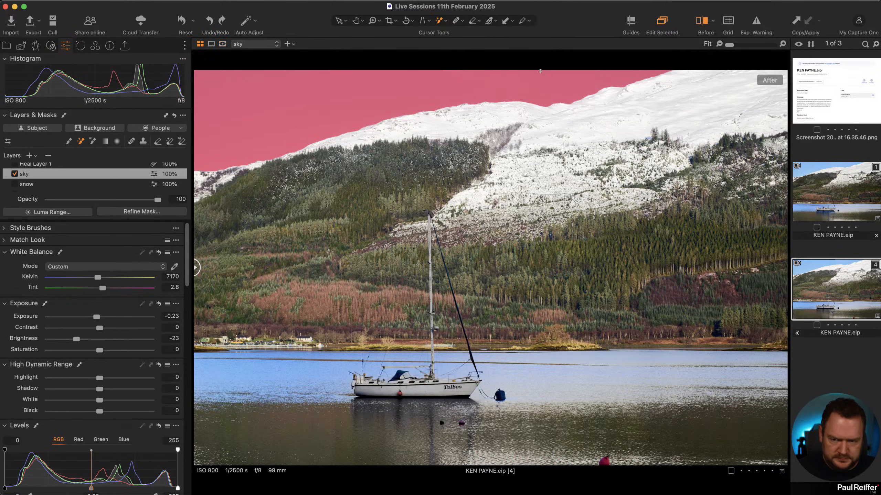
pyautogui.press('m')
pyautogui.click(15, 174)
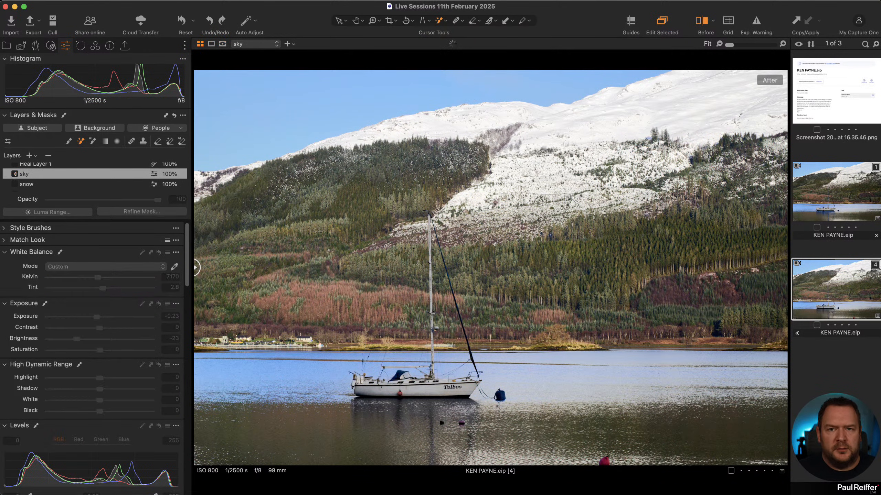
pyautogui.click(15, 173)
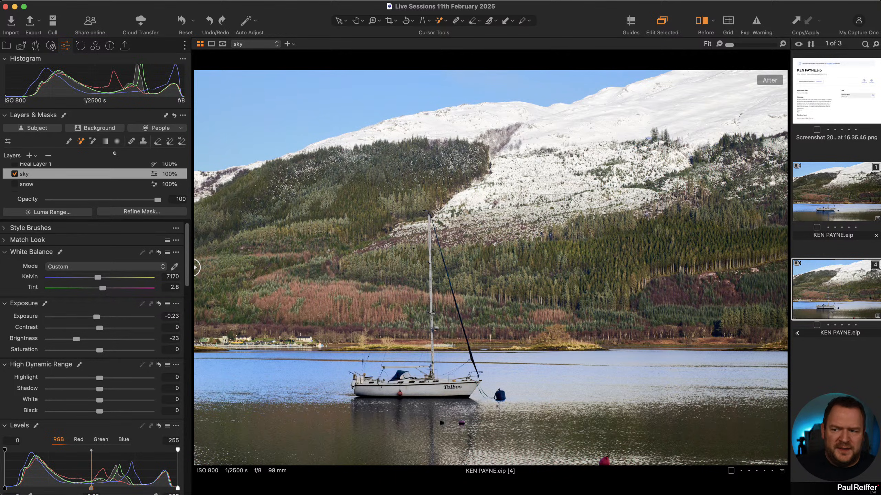
# Step: Reset the sky layer's brightness to 0, lower its exposure to -1.32 and raise its saturation to 12
pyautogui.doubleClick(77, 339)
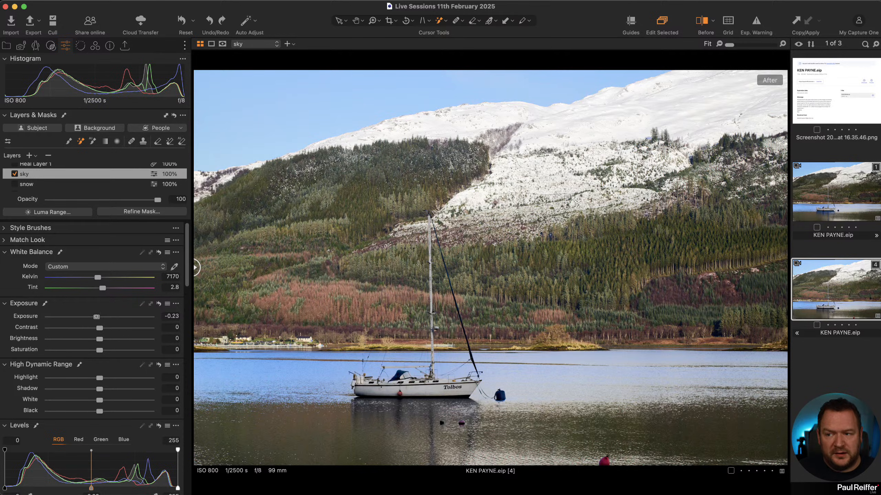
pyautogui.moveTo(94, 317); pyautogui.dragTo(82, 318)
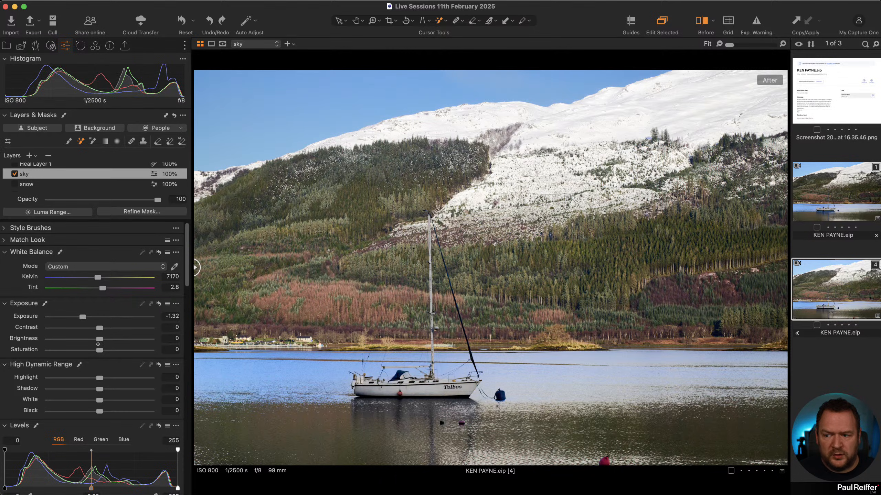
pyautogui.moveTo(99, 349); pyautogui.dragTo(106, 349)
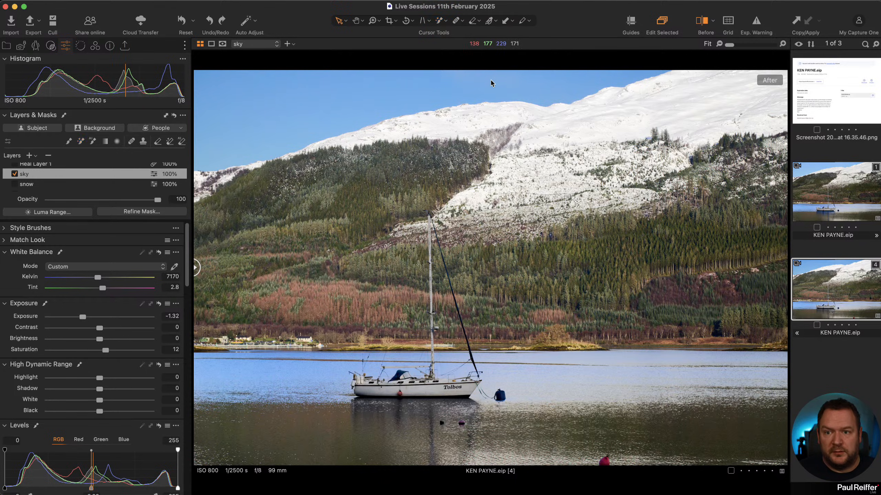
# Step: Add a color readout in the blue sky just above the central mountain ridge
pyautogui.click(496, 21)
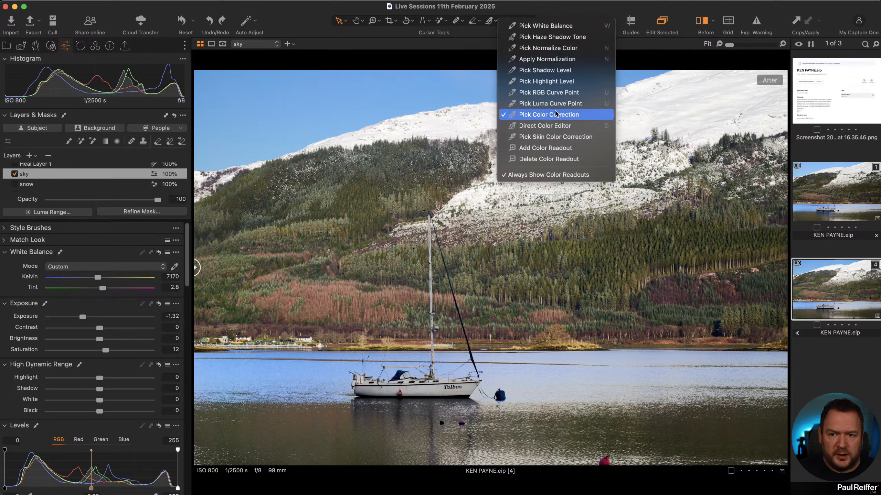
pyautogui.click(551, 148)
pyautogui.click(495, 83)
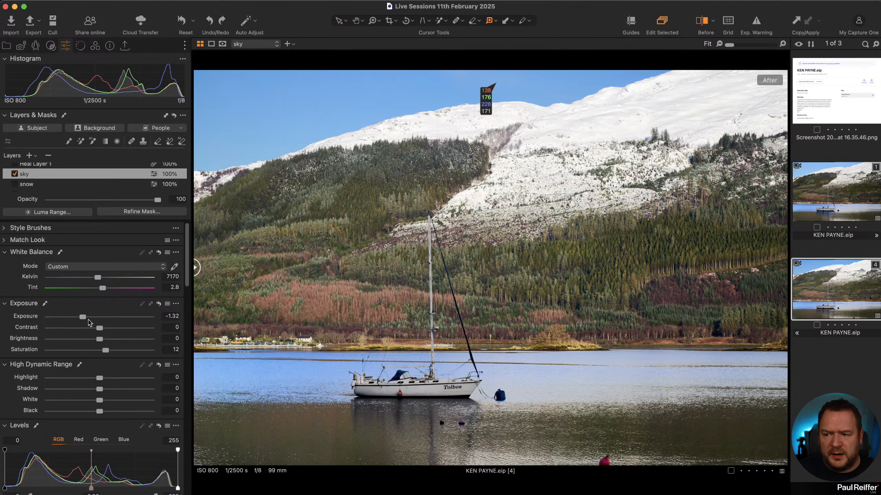
# Step: Set the sky layer's saturation to 55, white balance to 5903 Kelvin and exposure to -1.53
pyautogui.moveTo(106, 351); pyautogui.dragTo(127, 354)
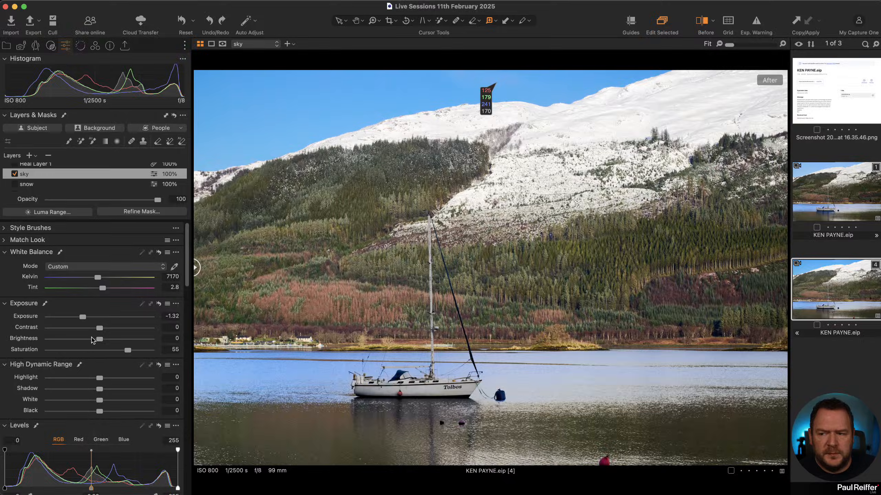
pyautogui.moveTo(82, 319); pyautogui.dragTo(74, 321)
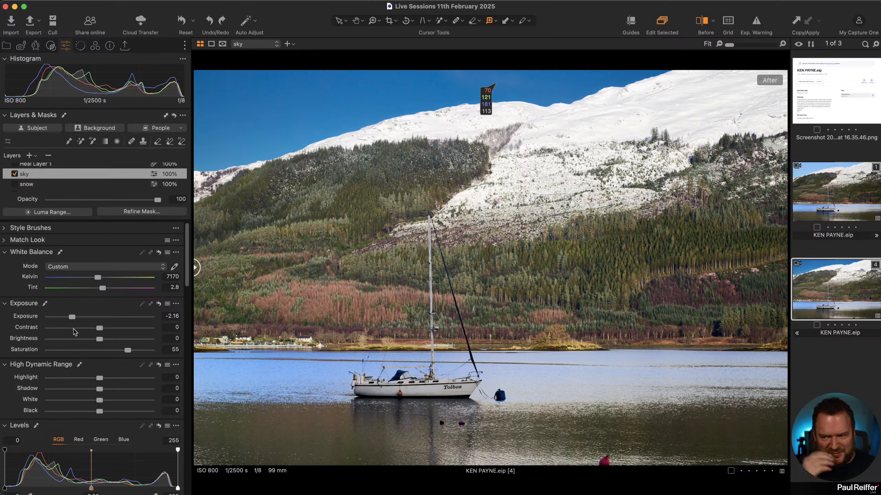
pyautogui.moveTo(96, 278); pyautogui.dragTo(89, 282)
pyautogui.moveTo(72, 317); pyautogui.dragTo(80, 318)
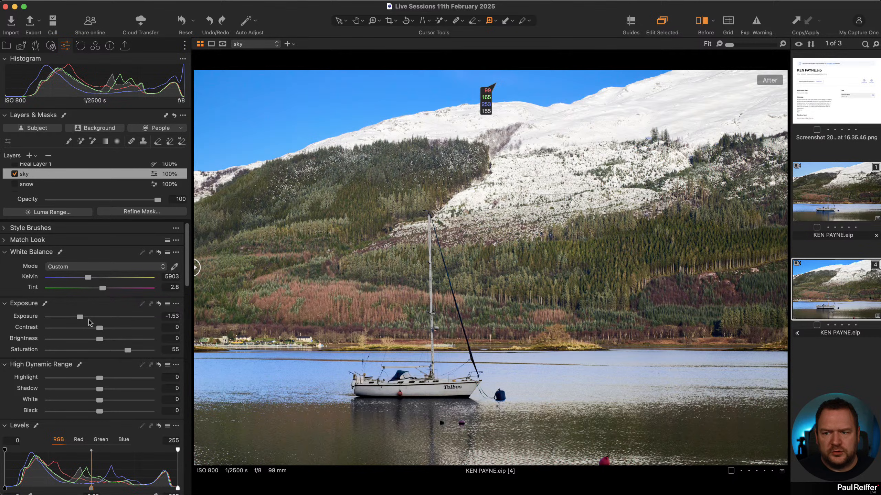
# Step: Reduce the sky layer's saturation to 31 and bring its exposure up to -1.17
pyautogui.moveTo(128, 350); pyautogui.dragTo(121, 350)
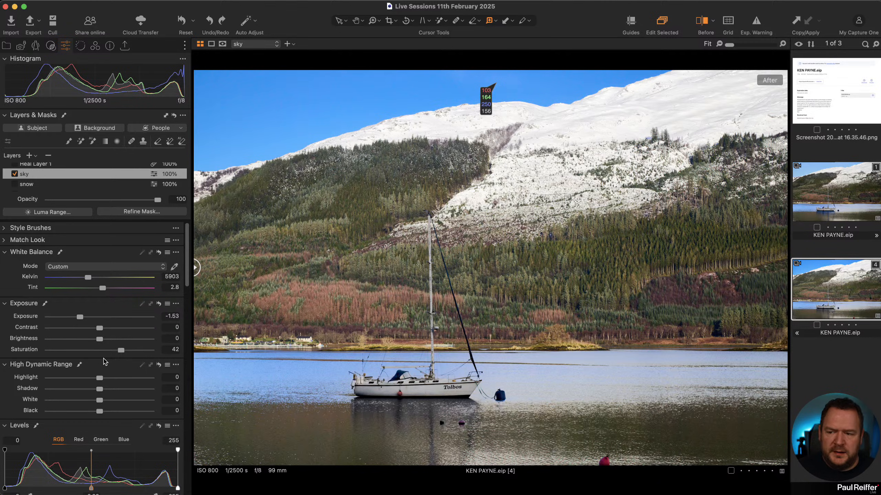
pyautogui.moveTo(122, 350); pyautogui.dragTo(116, 351)
pyautogui.moveTo(79, 317); pyautogui.dragTo(85, 317)
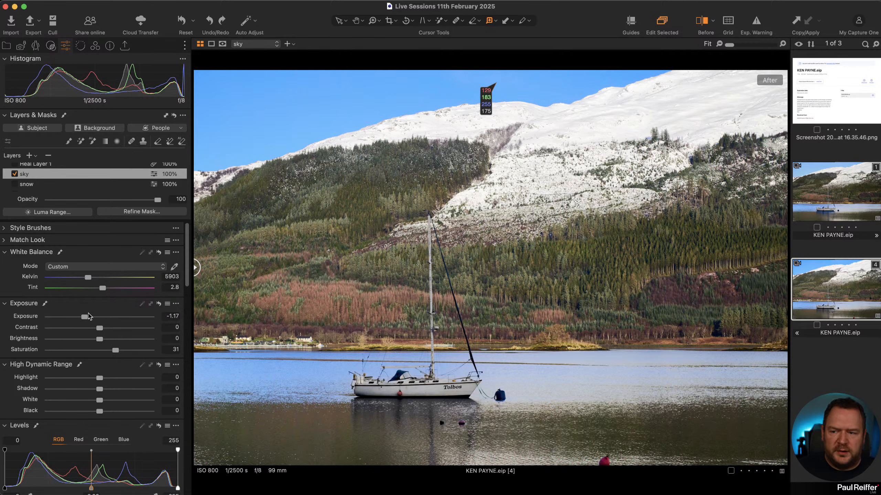
# Step: Compare the image with the sky layer off and on, and delete the color readout from the sky
pyautogui.click(15, 175)
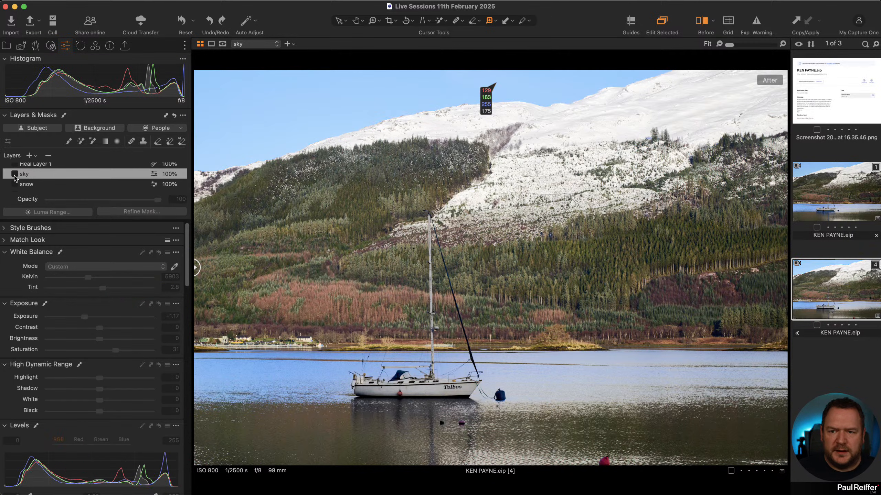
pyautogui.click(15, 175)
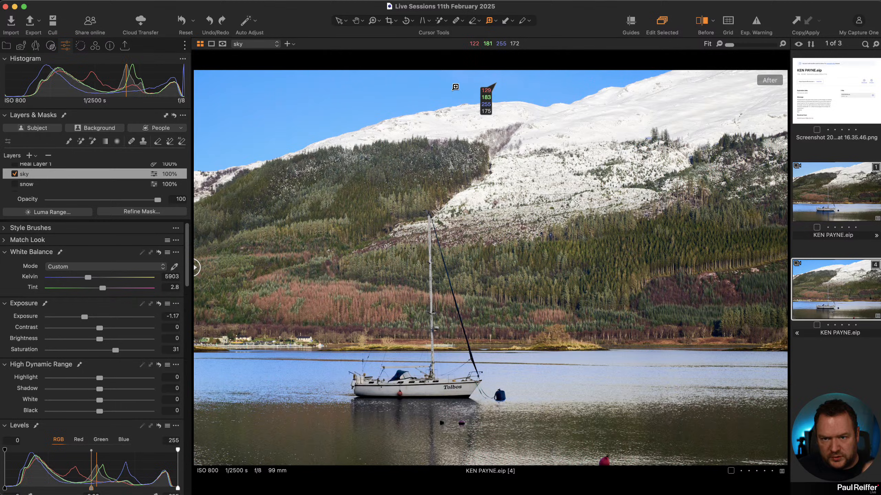
pyautogui.press('Delete')
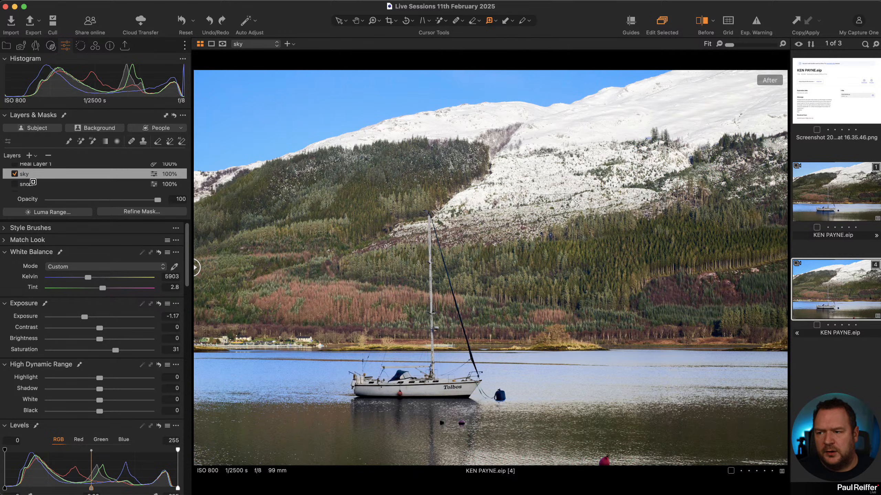
# Step: Select the healing layer and compare the image with it off and on
pyautogui.scroll(-1, 33, 183)
pyautogui.scroll(3, 33, 183)
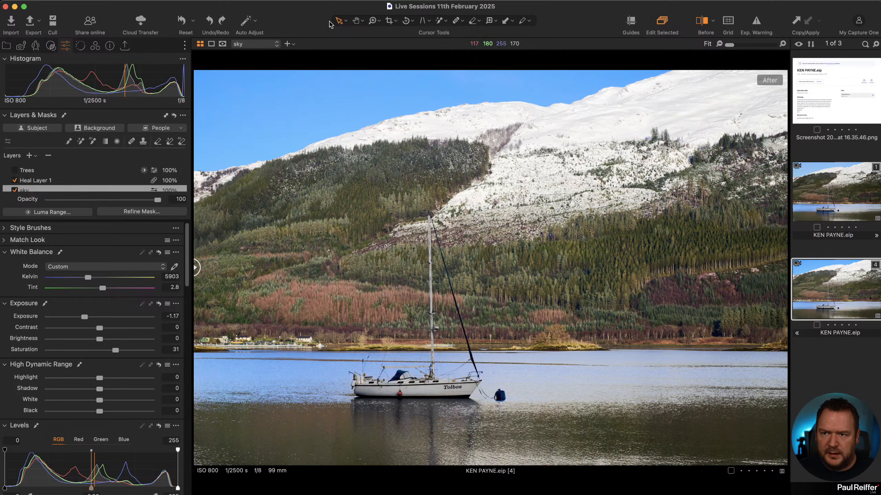
pyautogui.click(42, 181)
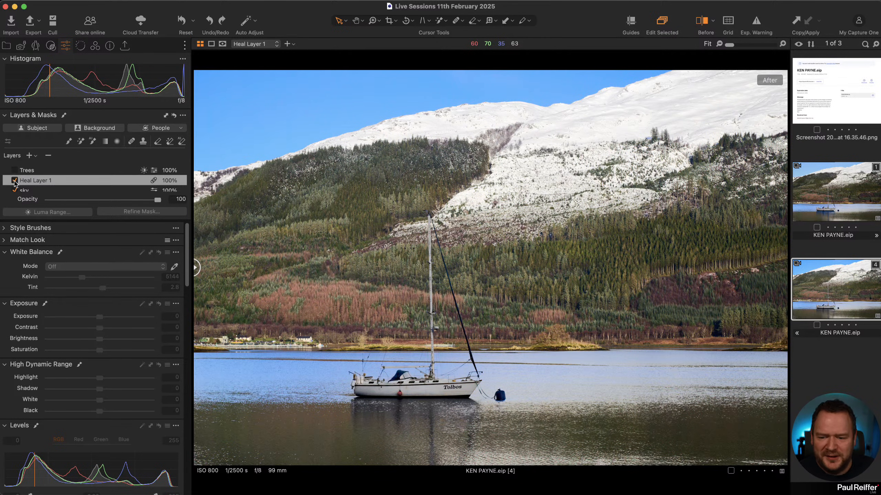
pyautogui.click(14, 180)
pyautogui.click(14, 180)
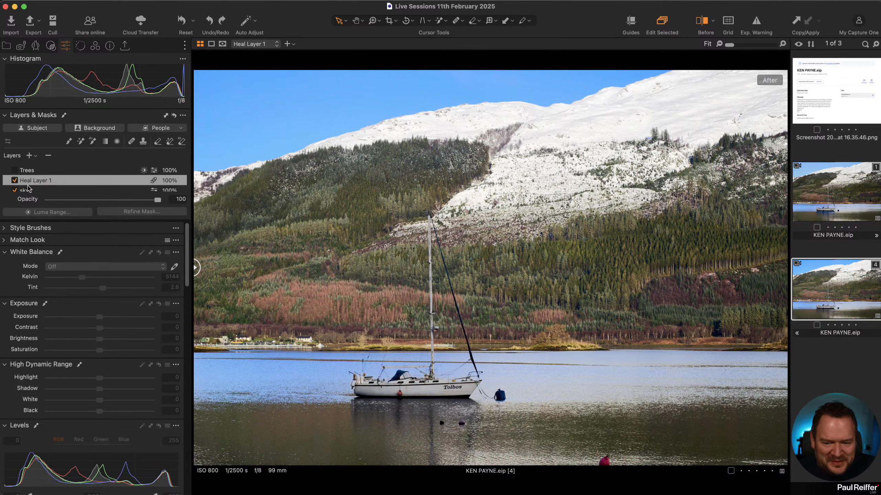
# Step: Reposition the healing source for the red buoy at the photo's lower edge onto clean rippled water left of it
pyautogui.press('h')
pyautogui.doubleClick(612, 462)
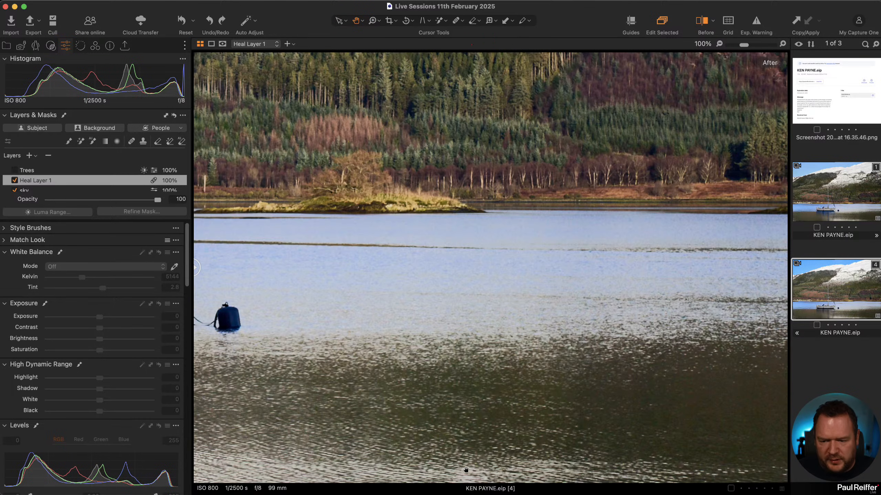
pyautogui.moveTo(501, 451); pyautogui.dragTo(515, 436)
pyautogui.scroll(2, 481, 463)
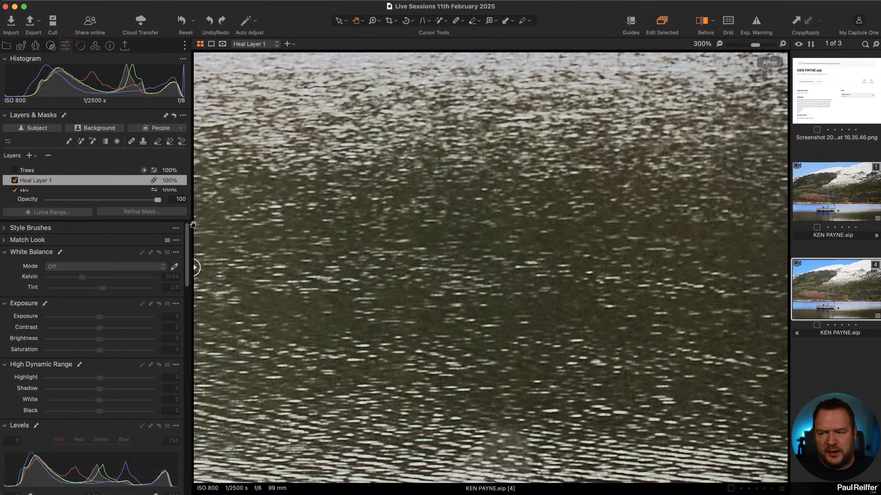
pyautogui.press('q')
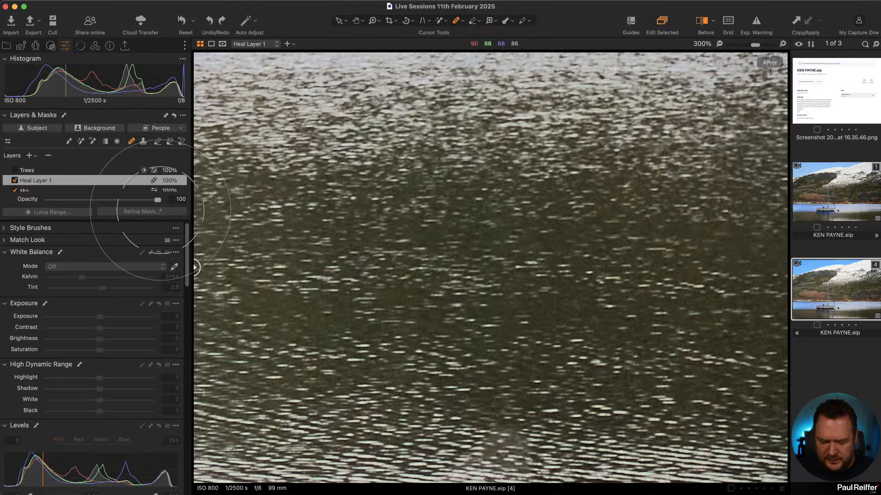
pyautogui.press('m')
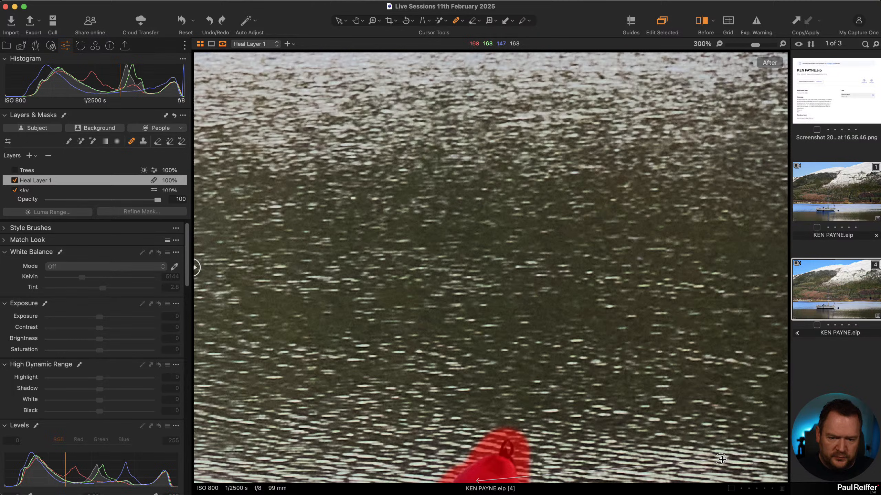
pyautogui.moveTo(723, 454)
pyautogui.mouseDown()
pyautogui.moveTo(503, 466)
pyautogui.moveTo(319, 442)
pyautogui.mouseUp()
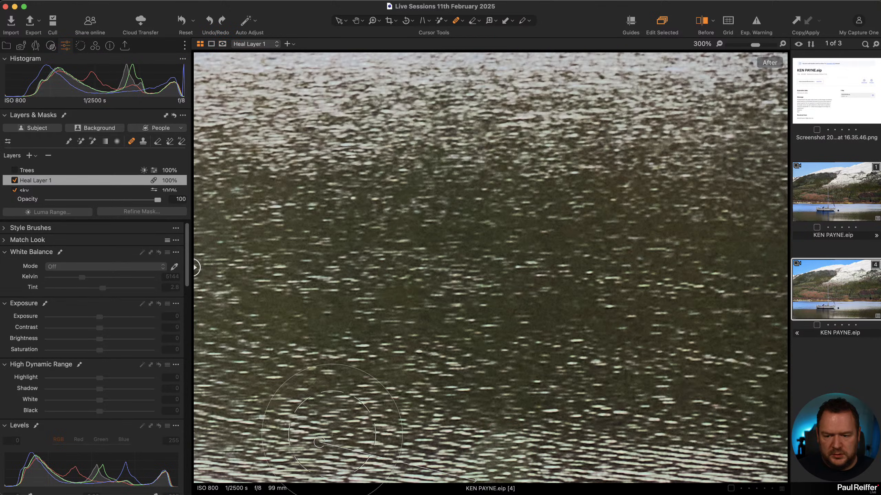
pyautogui.moveTo(319, 443)
pyautogui.mouseDown()
pyautogui.moveTo(345, 436)
pyautogui.moveTo(327, 436)
pyautogui.mouseUp()
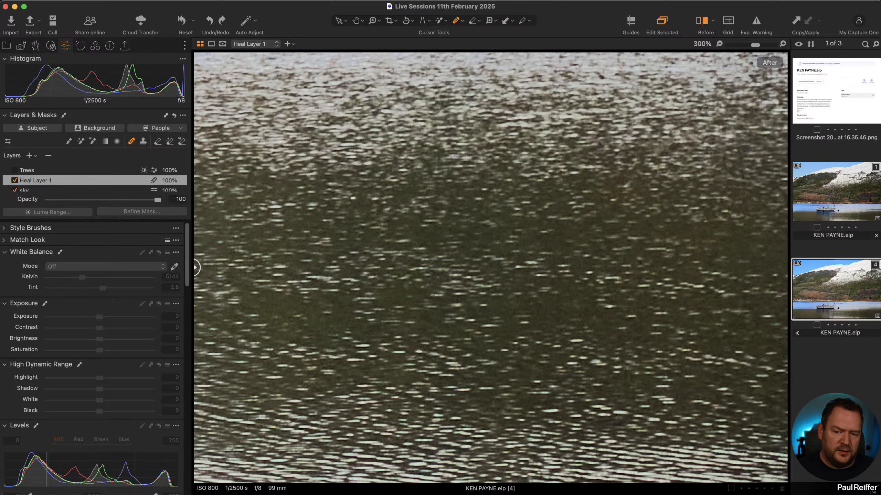
# Step: Move the healing sources of the two spots below the boat's hull to matching water right of the mast's reflection
pyautogui.click(832, 198)
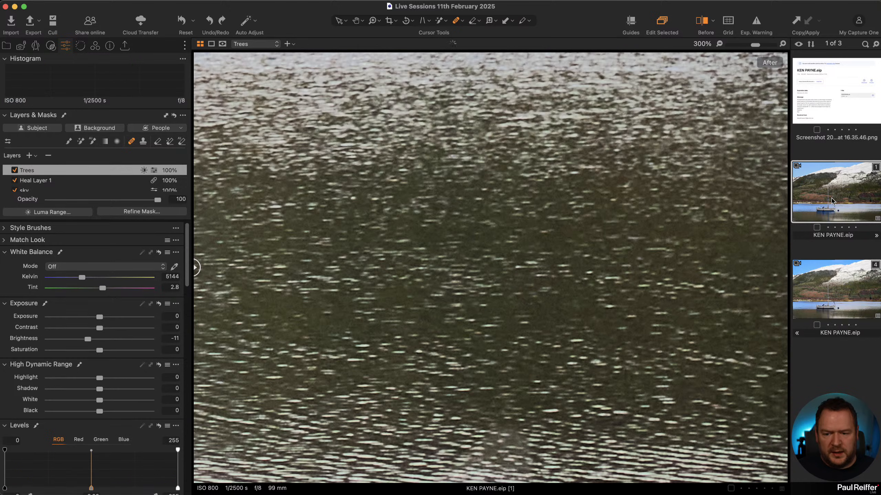
pyautogui.click(837, 289)
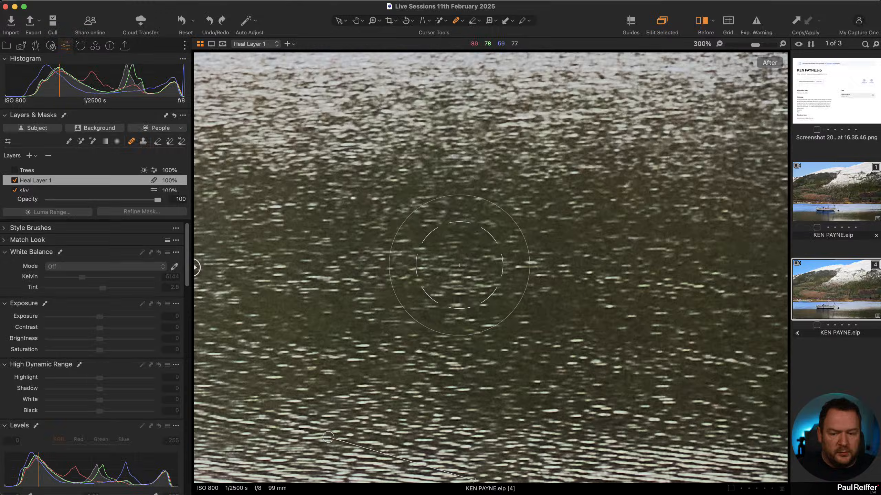
pyautogui.moveTo(425, 254); pyautogui.dragTo(503, 350)
pyautogui.moveTo(285, 122)
pyautogui.mouseDown()
pyautogui.moveTo(460, 261)
pyautogui.moveTo(749, 185)
pyautogui.mouseUp()
pyautogui.moveTo(581, 308)
pyautogui.mouseDown()
pyautogui.moveTo(673, 283)
pyautogui.moveTo(672, 269)
pyautogui.mouseUp()
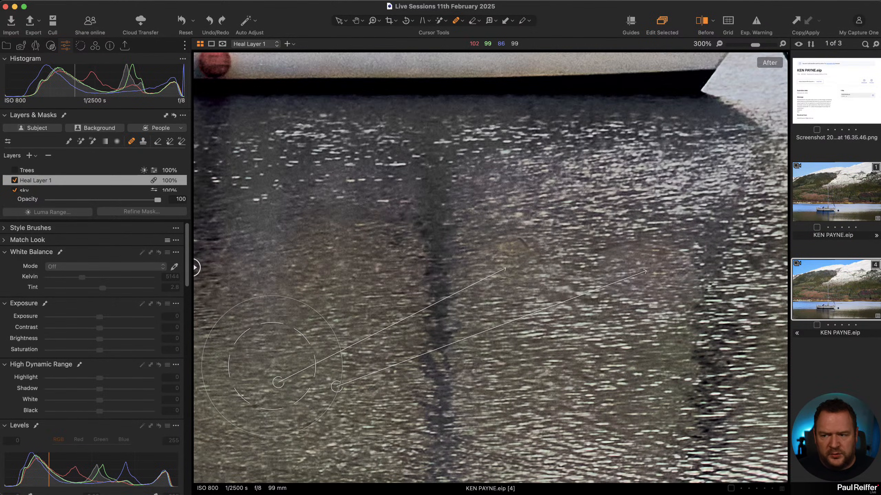
pyautogui.moveTo(276, 381)
pyautogui.mouseDown()
pyautogui.moveTo(502, 263)
pyautogui.moveTo(554, 248)
pyautogui.moveTo(557, 264)
pyautogui.moveTo(567, 263)
pyautogui.mouseUp()
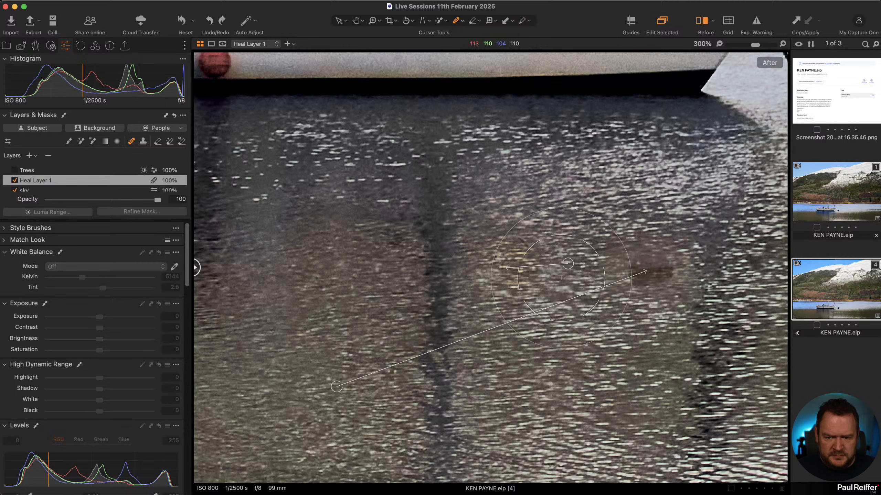
pyautogui.moveTo(338, 387); pyautogui.dragTo(546, 357)
pyautogui.press('h')
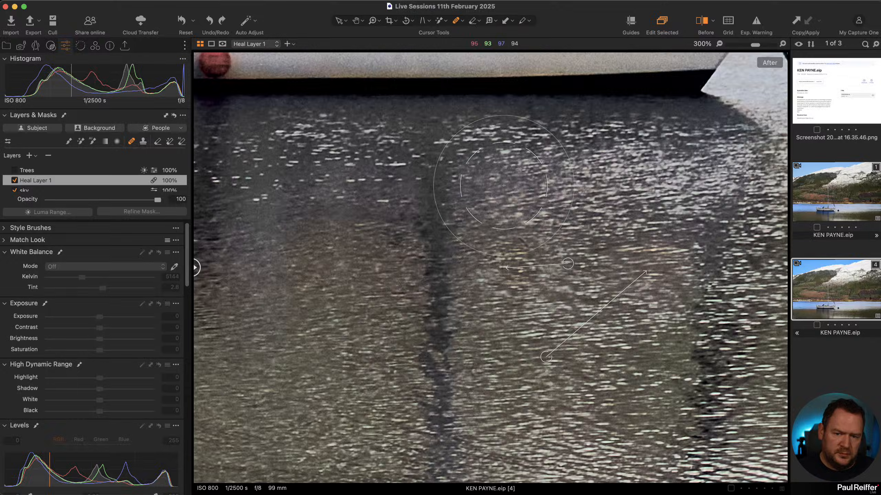
pyautogui.doubleClick(557, 222)
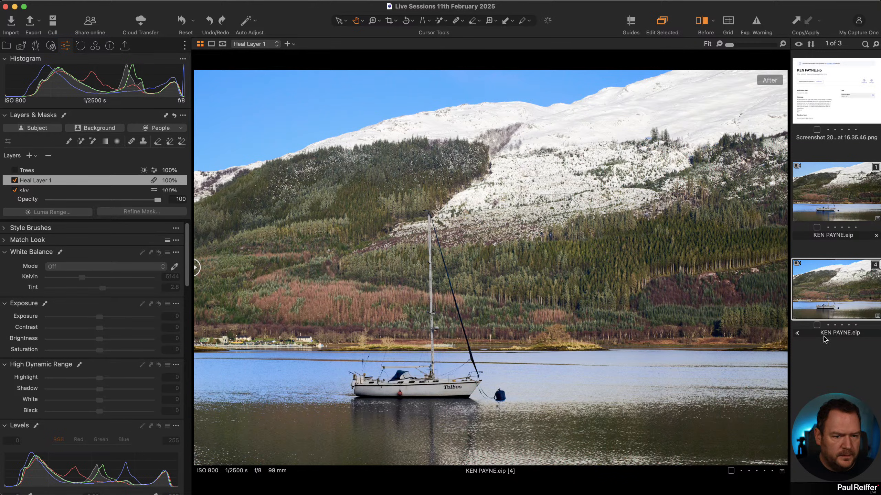
# Step: Open the first variant, inspect its Trees layer mask and compare the image with that layer off and on
pyautogui.click(828, 353)
pyautogui.click(827, 201)
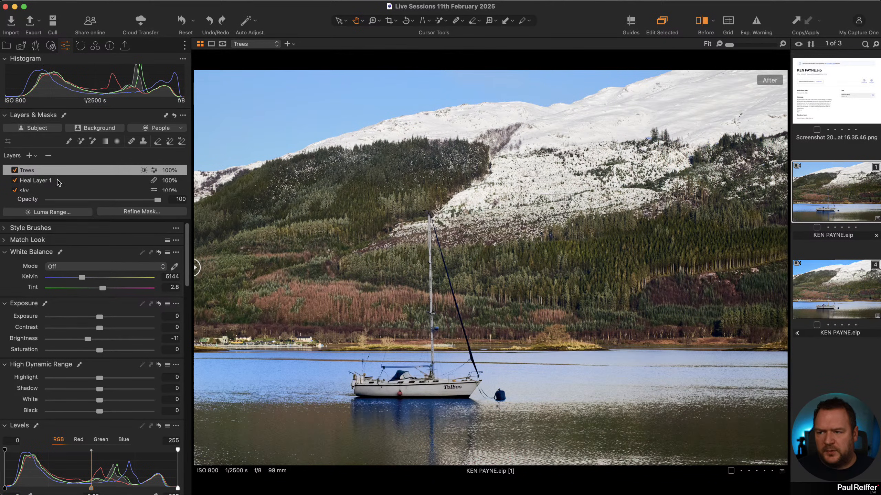
pyautogui.click(46, 182)
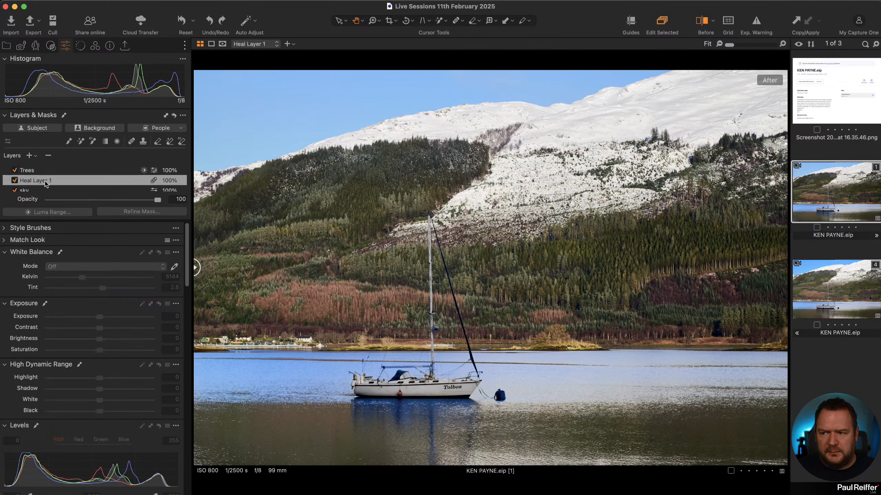
pyautogui.click(27, 171)
pyautogui.press('m')
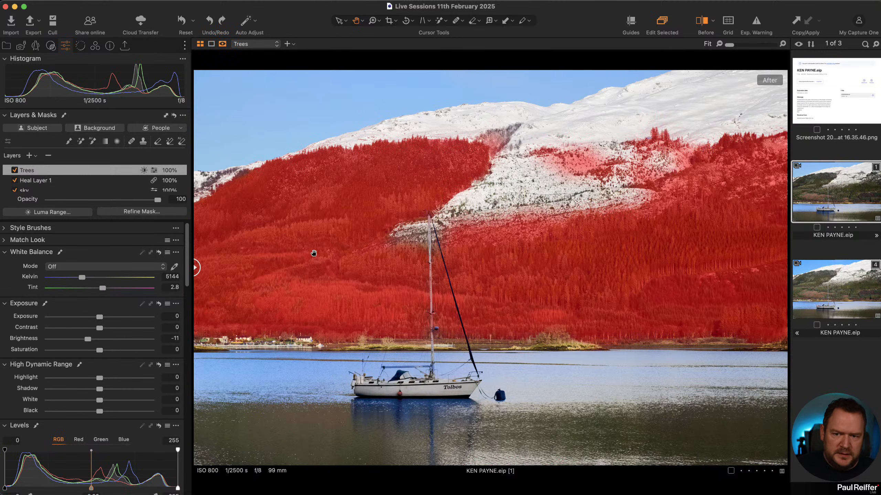
pyautogui.press('m')
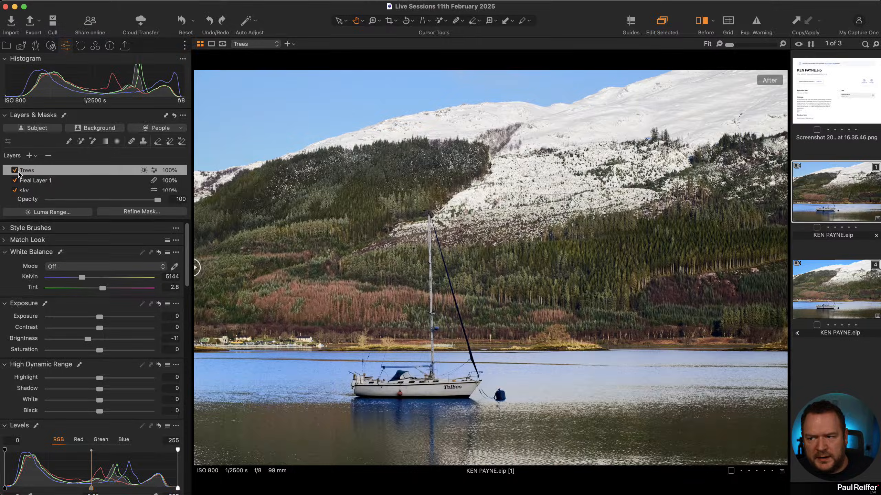
pyautogui.click(14, 171)
pyautogui.click(14, 170)
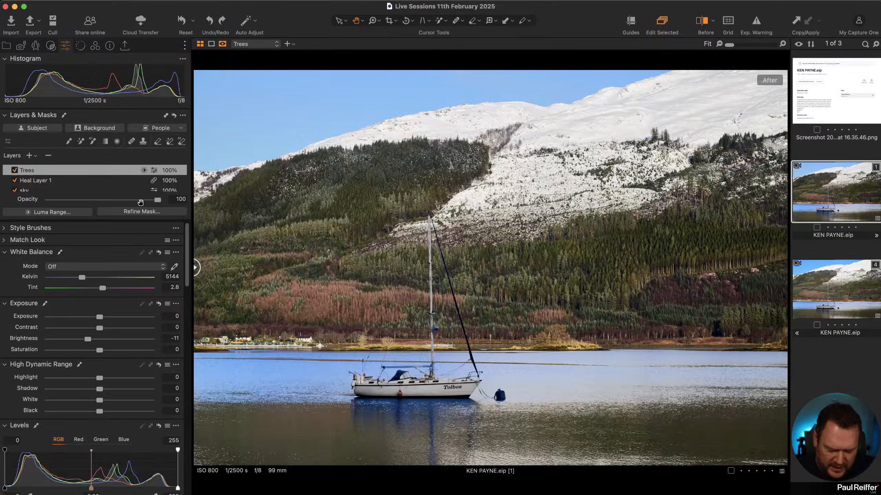
# Step: Examine the Trees layer's clarity settings and its mask as a red overlay and in grayscale
pyautogui.press('m')
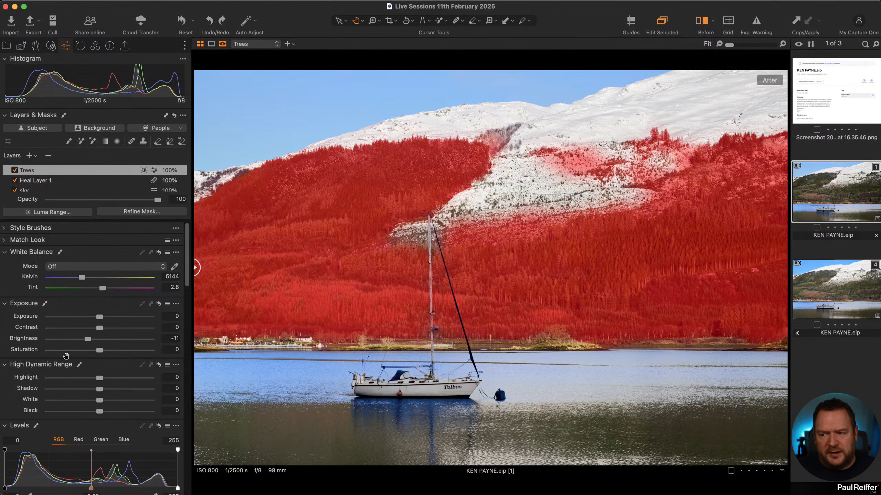
pyautogui.scroll(-10, 66, 357)
pyautogui.scroll(-10, 66, 356)
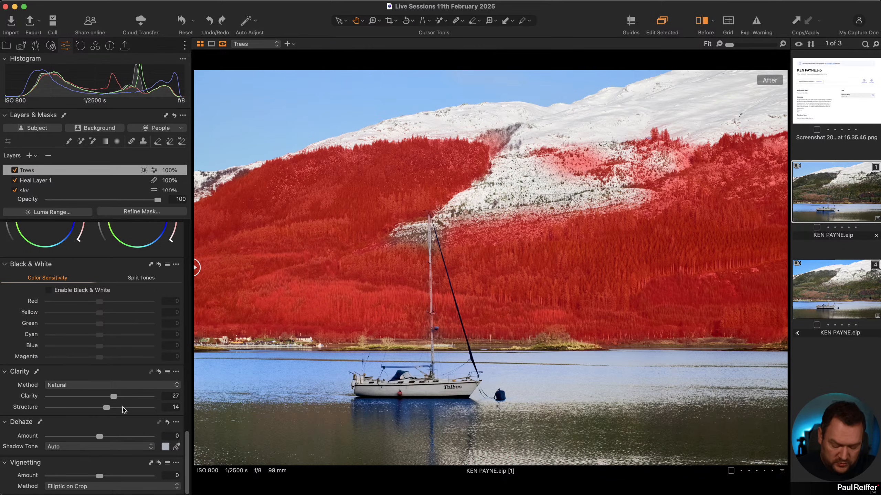
pyautogui.hotkey('alt', 'm')
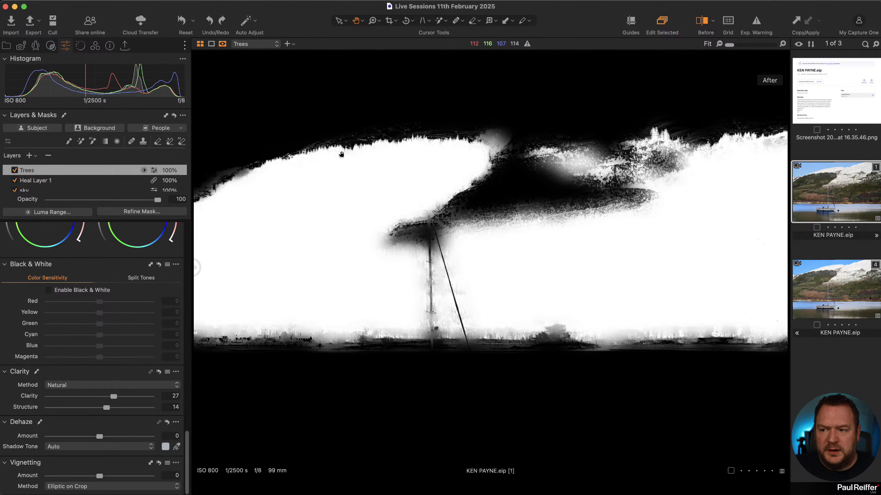
pyautogui.hotkey('alt', 'm')
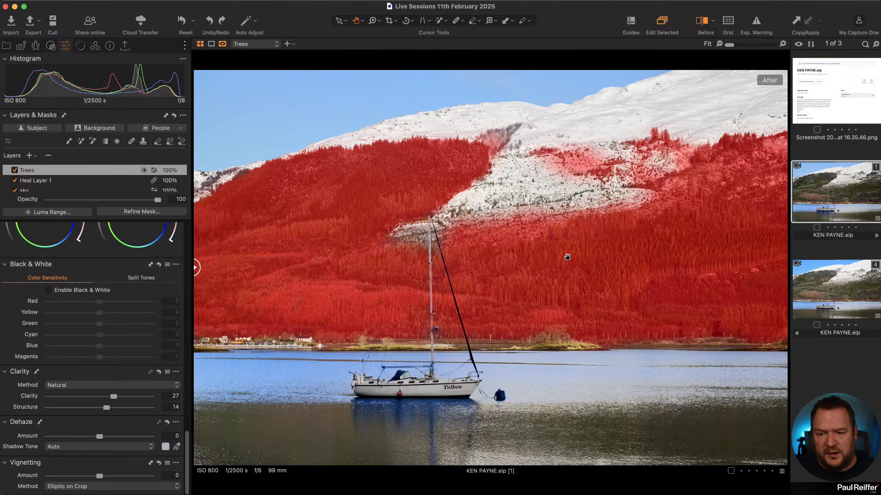
# Step: Hide the mask and set the Trees layer's exposure to 0.05, contrast to 3 and brightness to -7
pyautogui.press('m')
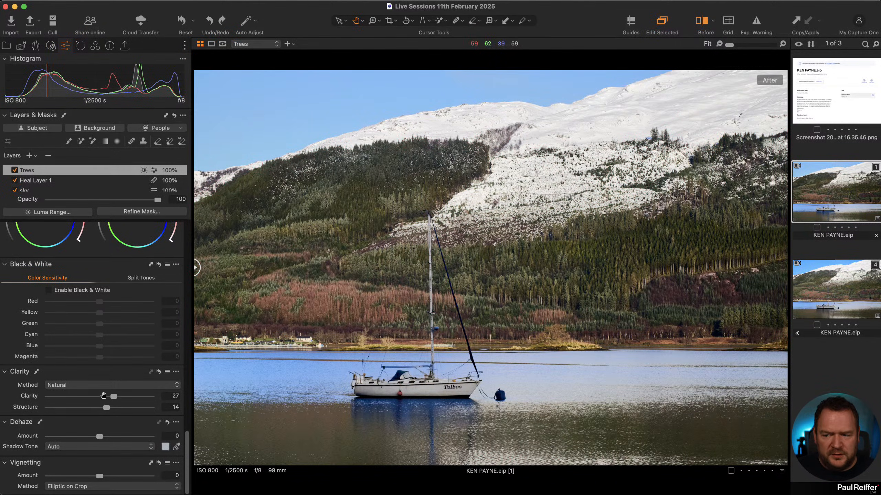
pyautogui.scroll(10, 125, 389)
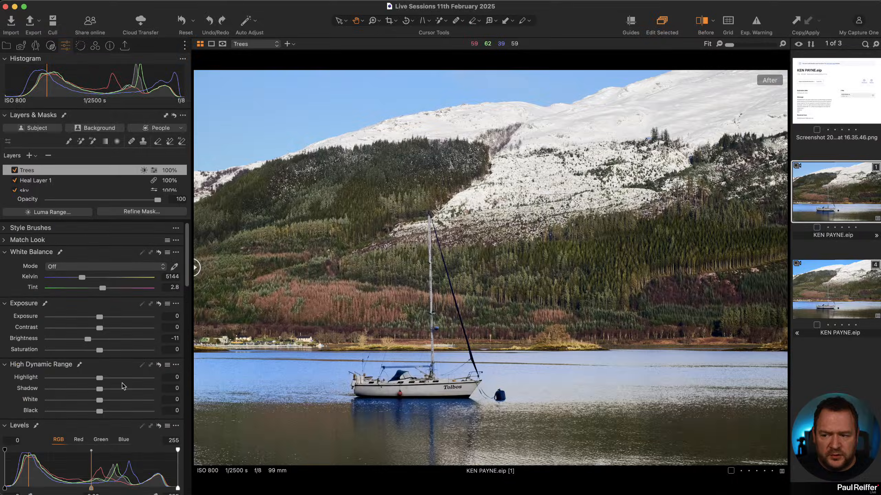
pyautogui.moveTo(101, 330)
pyautogui.mouseDown()
pyautogui.moveTo(102, 320)
pyautogui.moveTo(91, 340)
pyautogui.mouseUp()
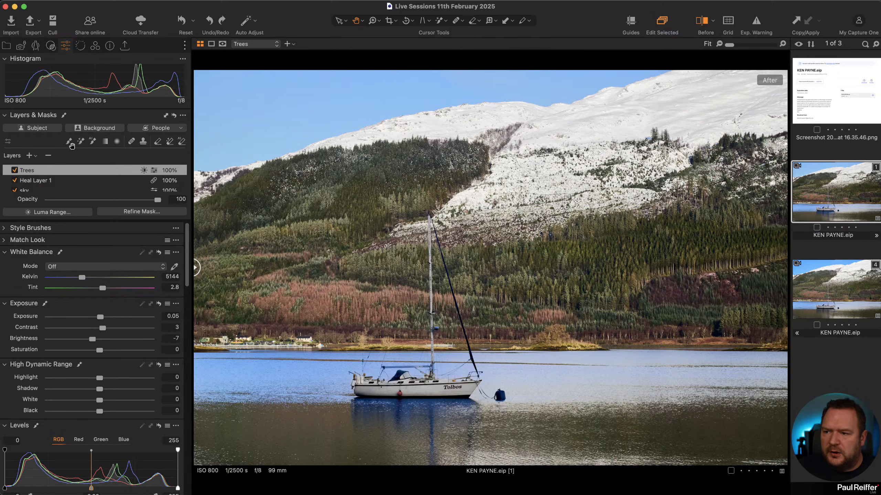
# Step: Add a new adjustment layer masking the water around the boat by automatic selection, and check the mask in grayscale
pyautogui.click(31, 155)
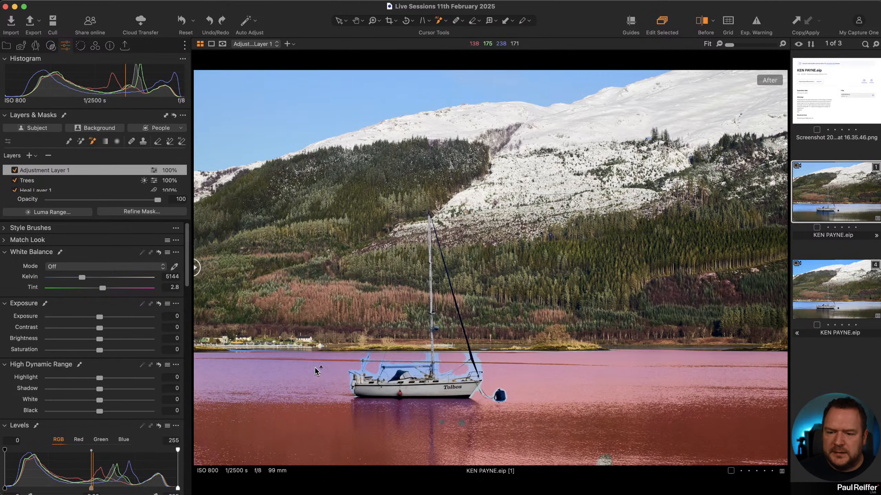
pyautogui.click(426, 359)
pyautogui.hotkey('alt', 'm')
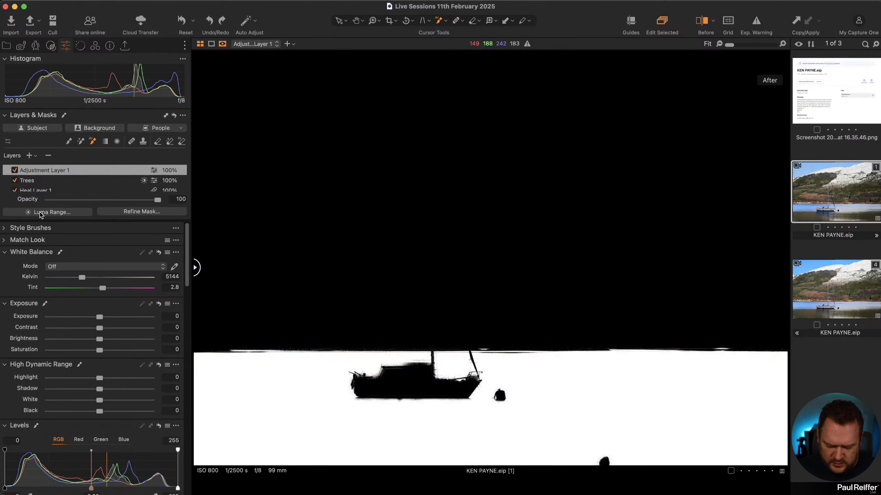
pyautogui.hotkey('alt', 'm')
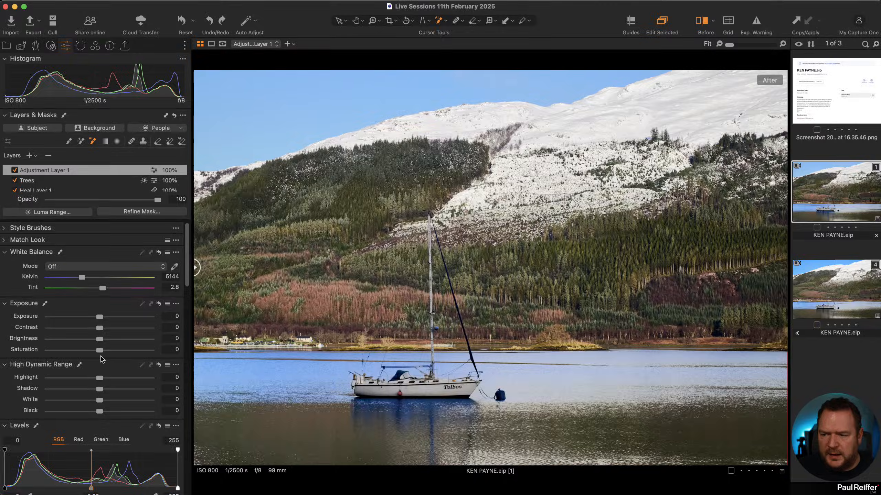
# Step: Set the water layer's white balance to 5911 Kelvin and its blue saturation to -35.5 in the basic Color Editor
pyautogui.moveTo(83, 282); pyautogui.dragTo(87, 279)
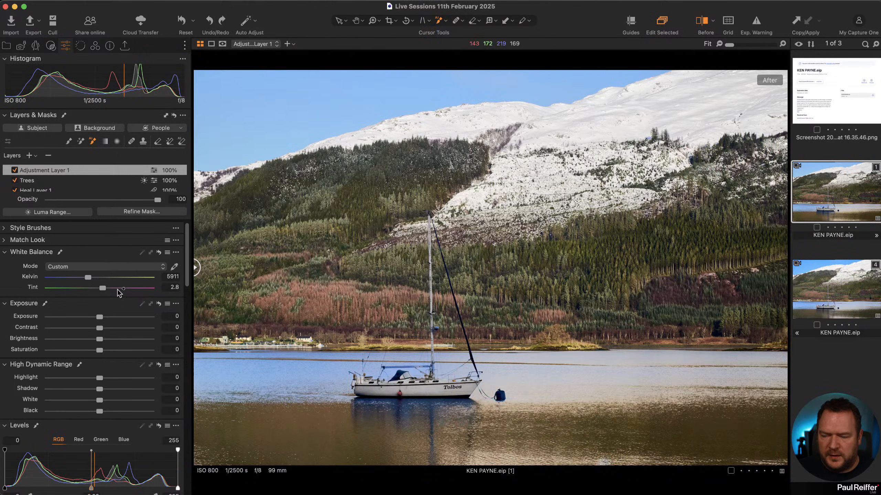
pyautogui.scroll(-10, 51, 326)
pyautogui.scroll(-5, 51, 326)
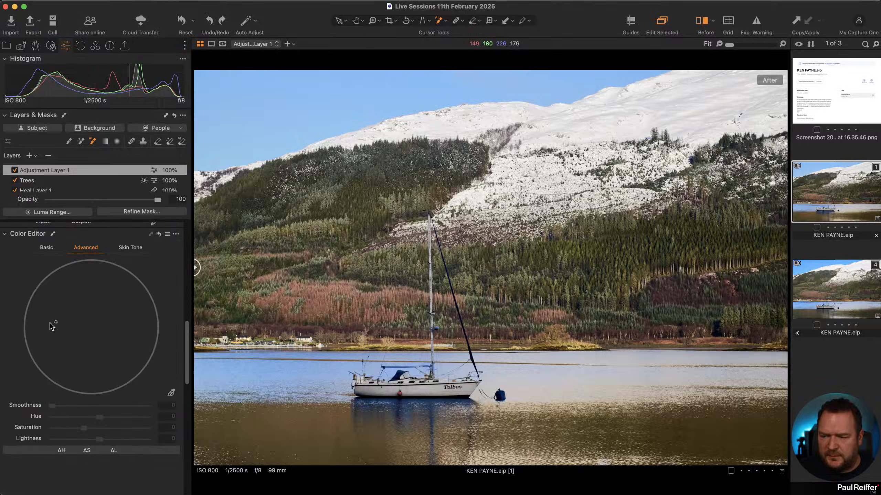
pyautogui.click(47, 278)
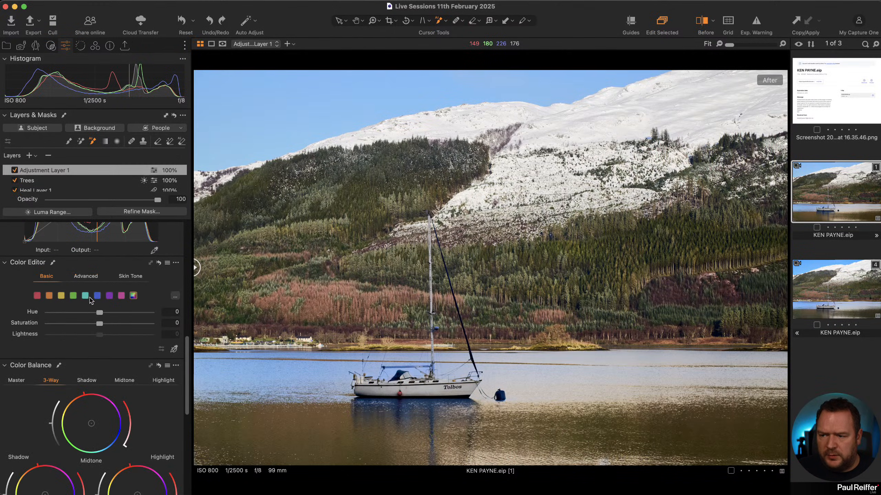
pyautogui.click(98, 296)
pyautogui.moveTo(101, 324); pyautogui.dragTo(77, 324)
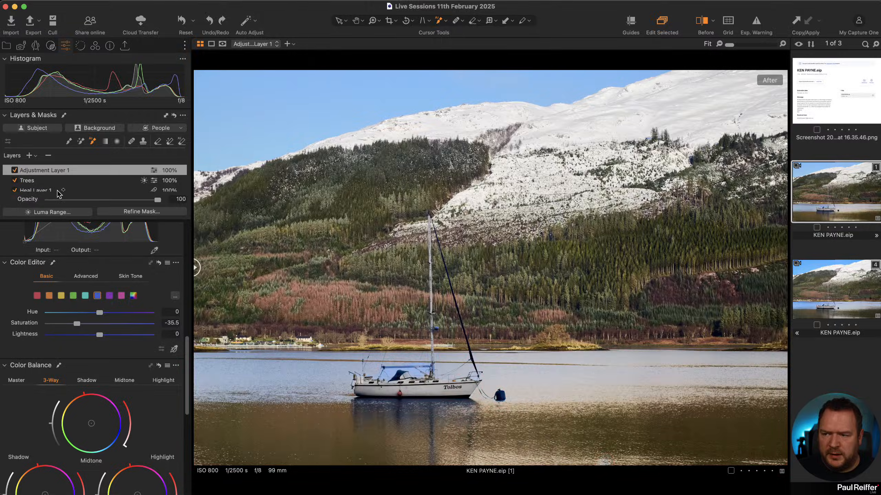
# Step: Set the foreground layer's white balance to 5133 Kelvin
pyautogui.scroll(-3, 52, 181)
pyautogui.click(38, 172)
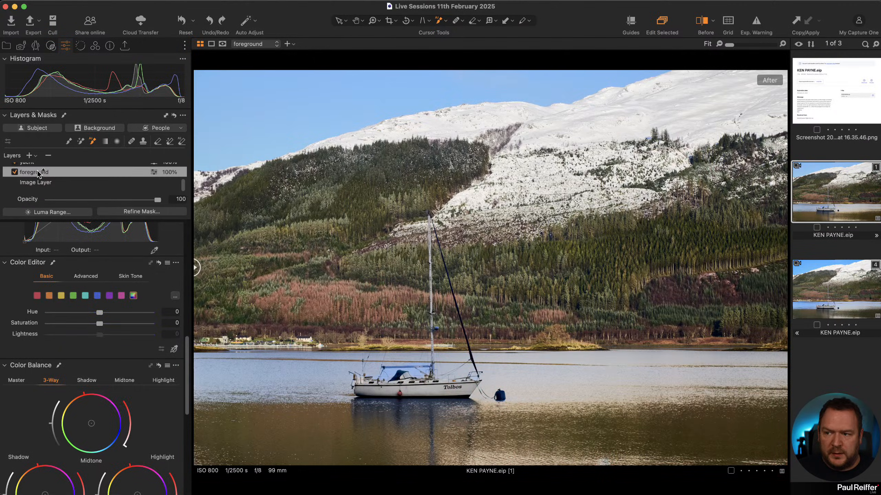
pyautogui.scroll(5, 104, 288)
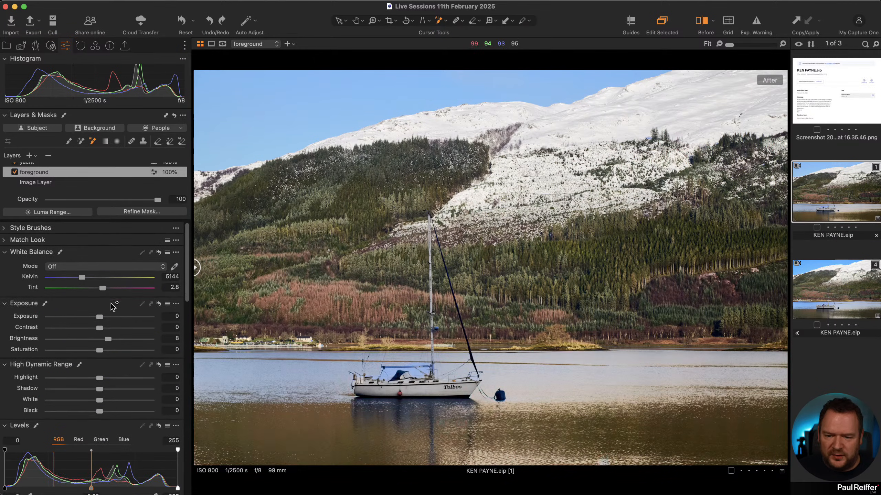
pyautogui.moveTo(86, 281)
pyautogui.mouseDown()
pyautogui.moveTo(73, 280)
pyautogui.moveTo(84, 280)
pyautogui.mouseUp()
# Step: Examine the water adjustment layer's mask around the boat in close-up, in grayscale and with the mask hidden
pyautogui.press('z')
pyautogui.moveTo(345, 346); pyautogui.dragTo(472, 403)
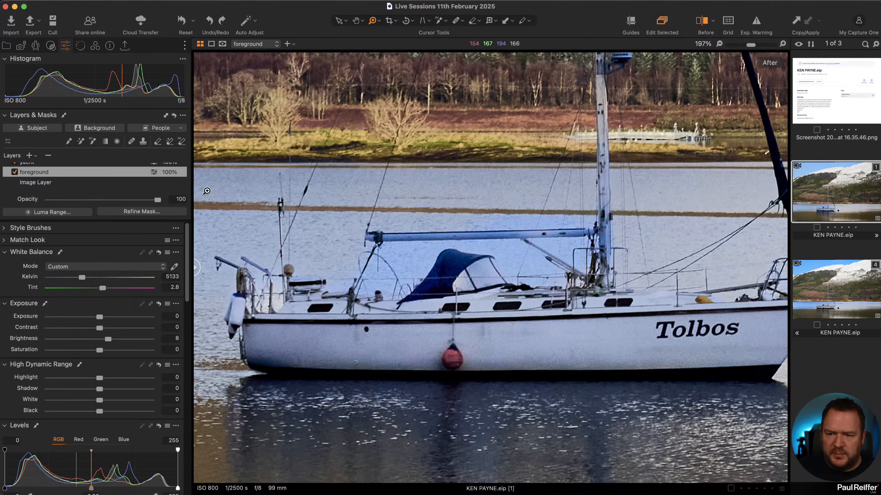
pyautogui.scroll(3, 48, 173)
pyautogui.click(48, 171)
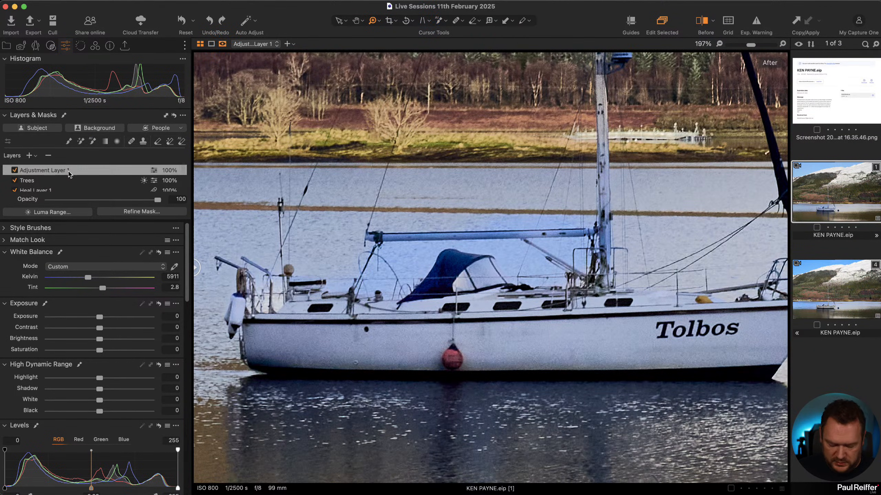
pyautogui.press('m')
pyautogui.hotkey('alt', 'm')
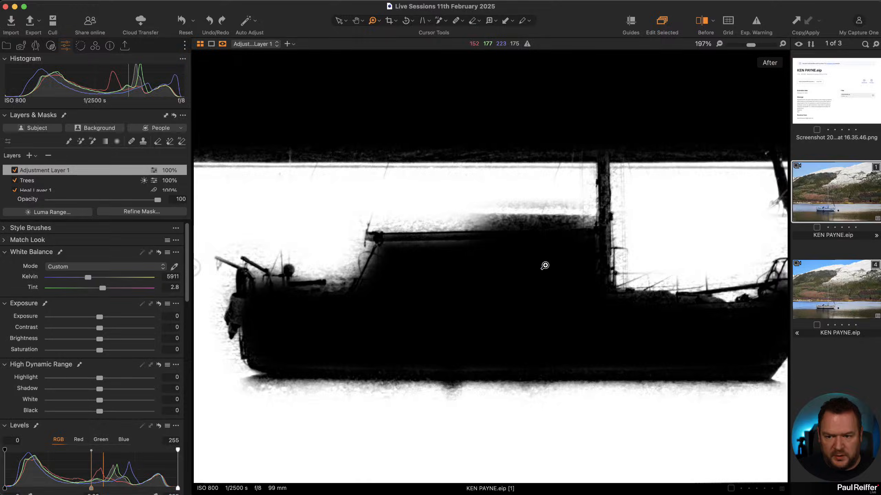
pyautogui.press('m')
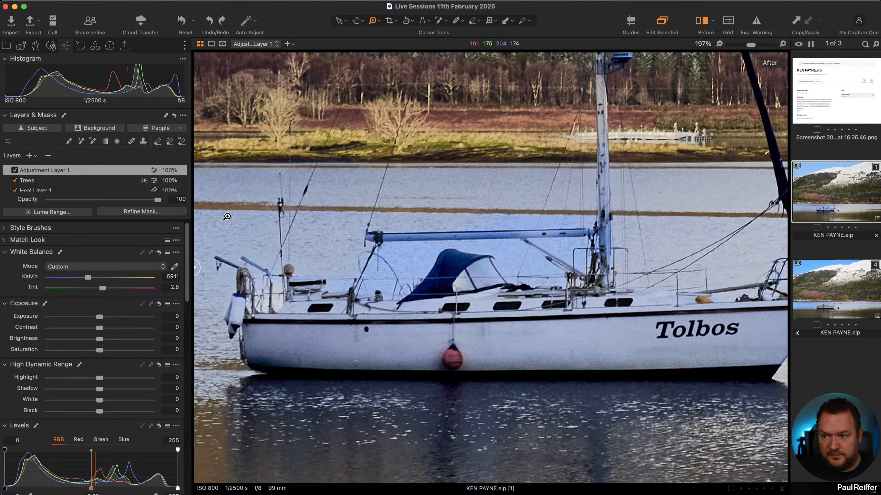
# Step: Add the water seen through the boat's rigging around the boom to the water layer's mask with the Magic Brush
pyautogui.click(82, 141)
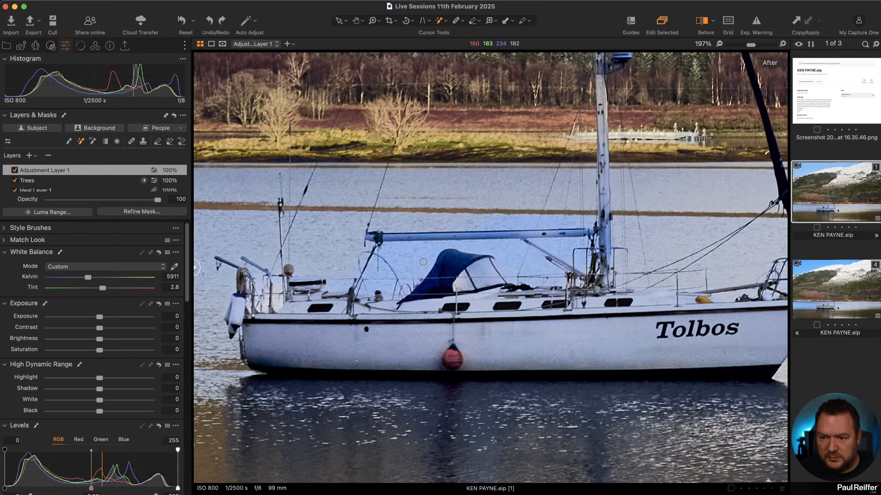
pyautogui.click(509, 252)
pyautogui.click(541, 256)
pyautogui.click(569, 247)
pyautogui.click(545, 217)
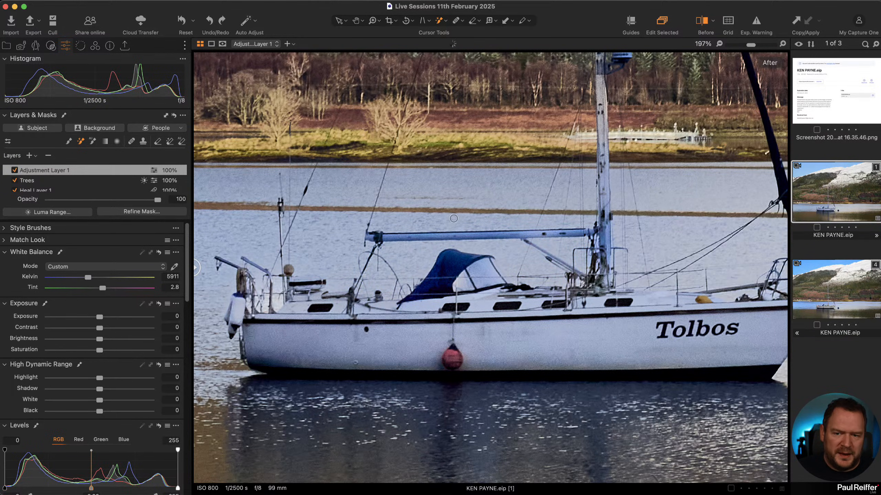
pyautogui.press(',')
pyautogui.press('z')
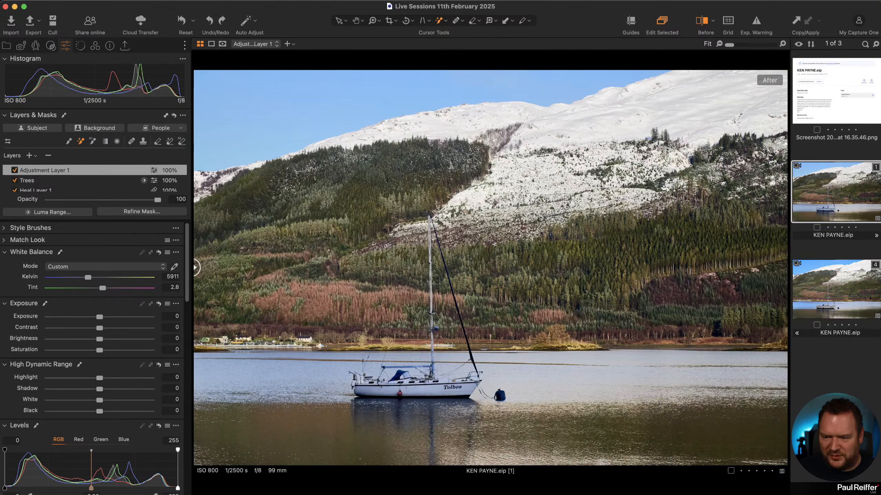
# Step: With the red mask overlay shown, add the gaps between the stern railings to the water mask using the Magic Brush, and hide the mask
pyautogui.click(349, 374)
pyautogui.click(349, 373)
pyautogui.click(349, 374)
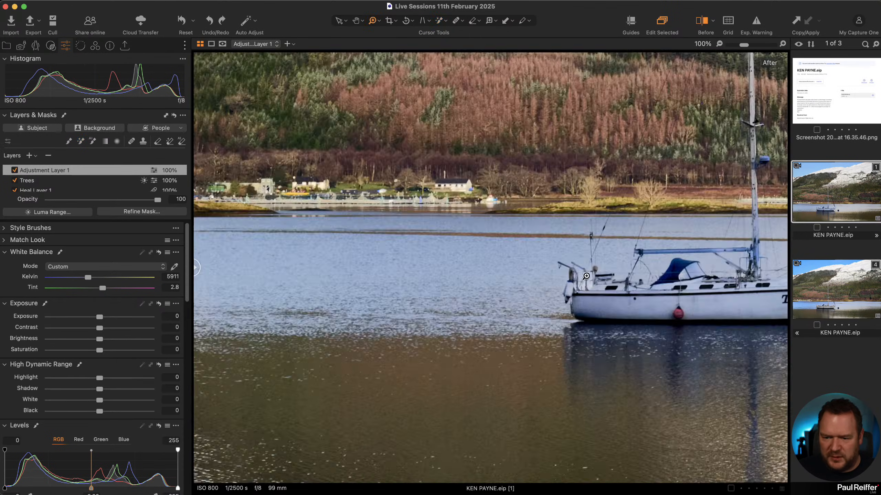
pyautogui.click(581, 279)
pyautogui.click(588, 275)
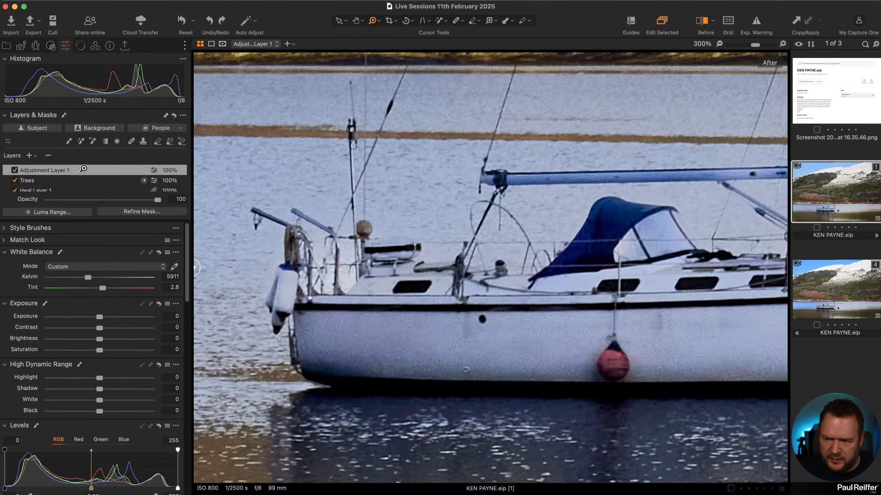
pyautogui.press('m')
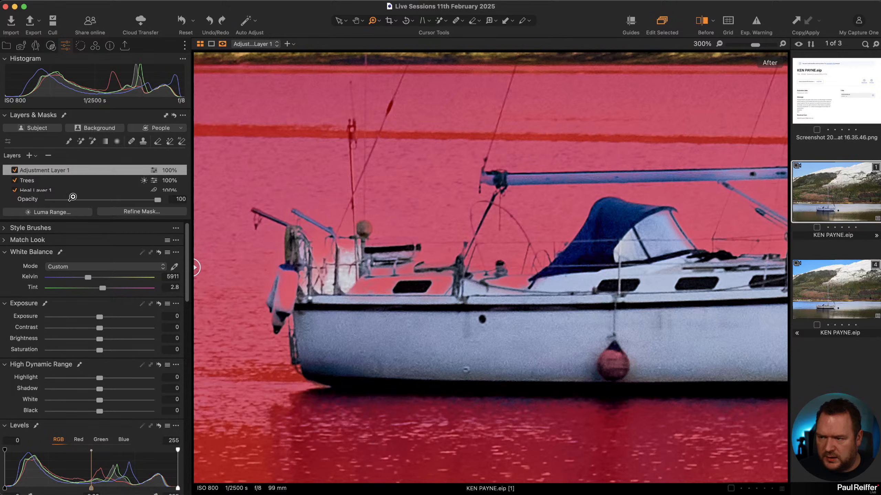
pyautogui.click(80, 141)
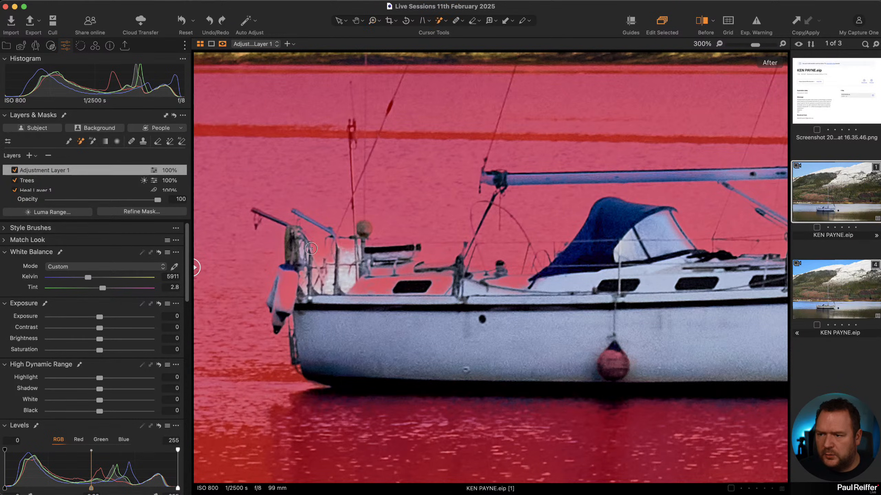
pyautogui.click(346, 277)
pyautogui.click(346, 258)
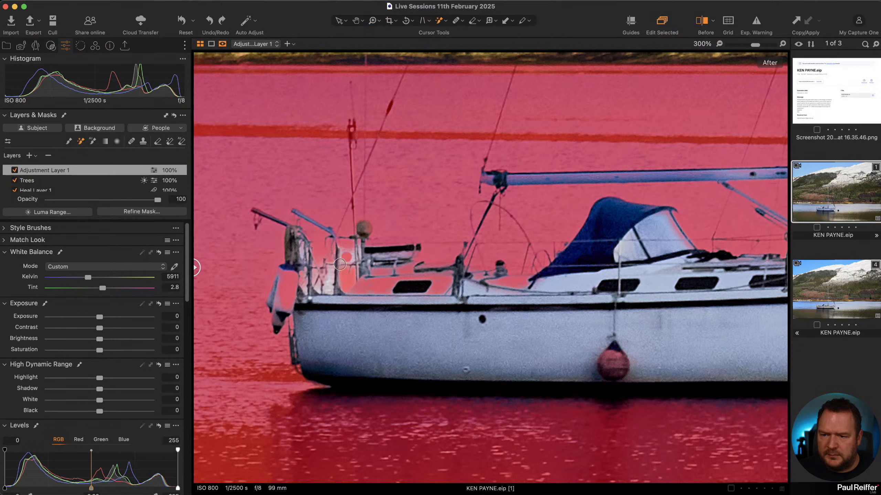
pyautogui.click(327, 278)
pyautogui.press('m')
pyautogui.press('super+0')
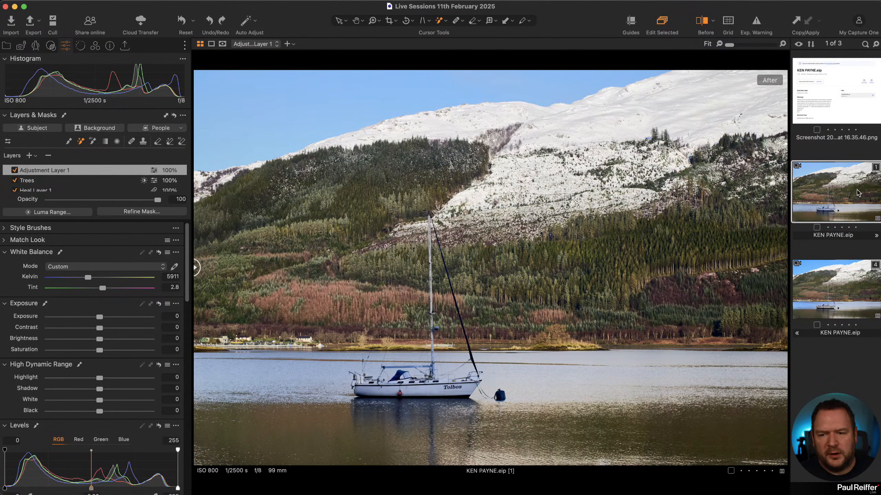
# Step: Compare the photo with its other variant, and delete the water adjustment layer from the first variant
pyautogui.click(836, 281)
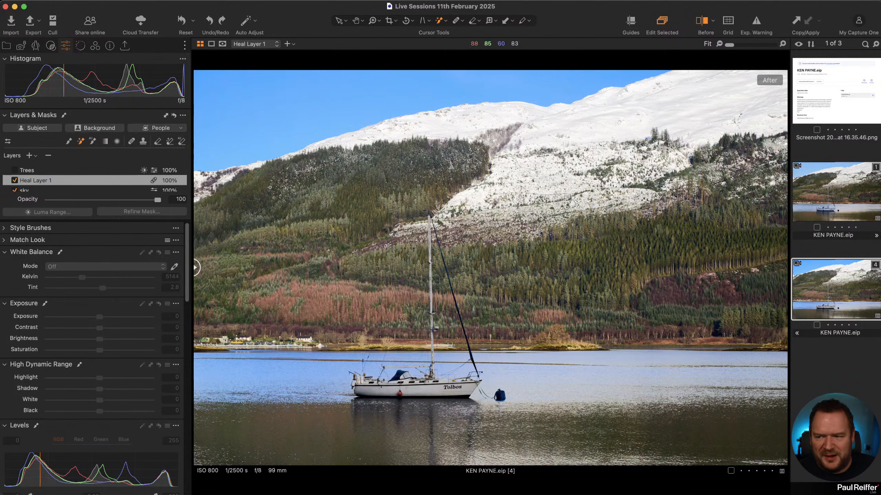
pyautogui.click(794, 184)
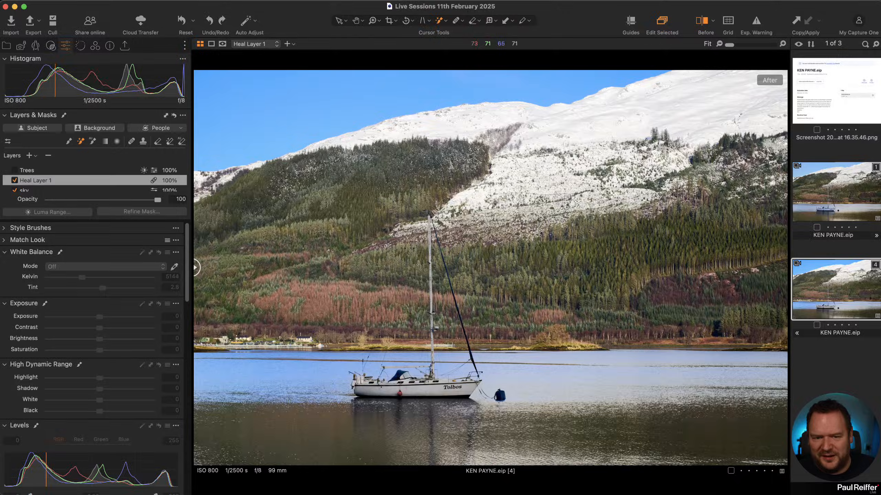
pyautogui.click(48, 157)
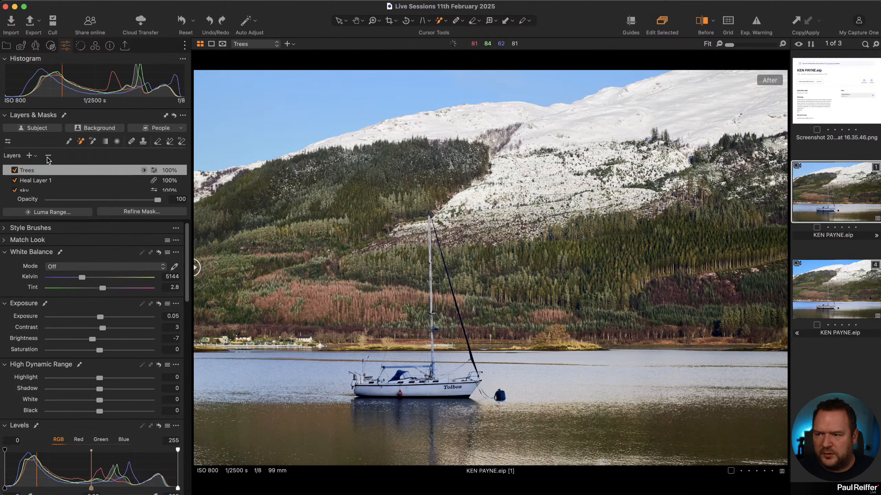
# Step: Set the foreground layer's white balance to 5776 Kelvin on the first variant
pyautogui.scroll(-3, 74, 189)
pyautogui.click(42, 173)
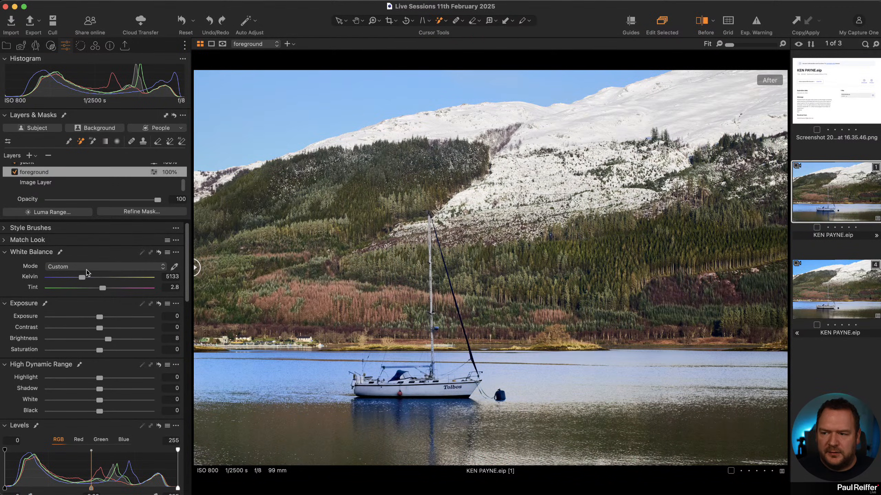
pyautogui.moveTo(79, 279); pyautogui.dragTo(83, 279)
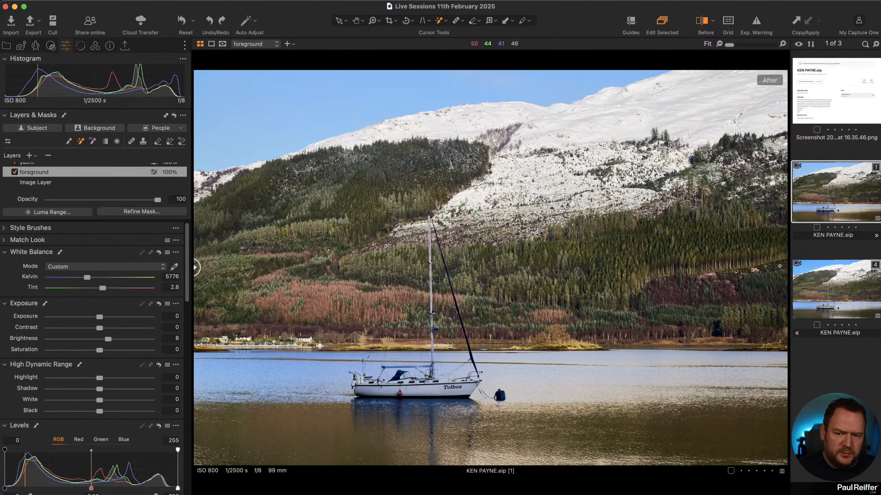
# Step: Set the vignetting amount of the other sailboat variant to -0.39
pyautogui.click(821, 284)
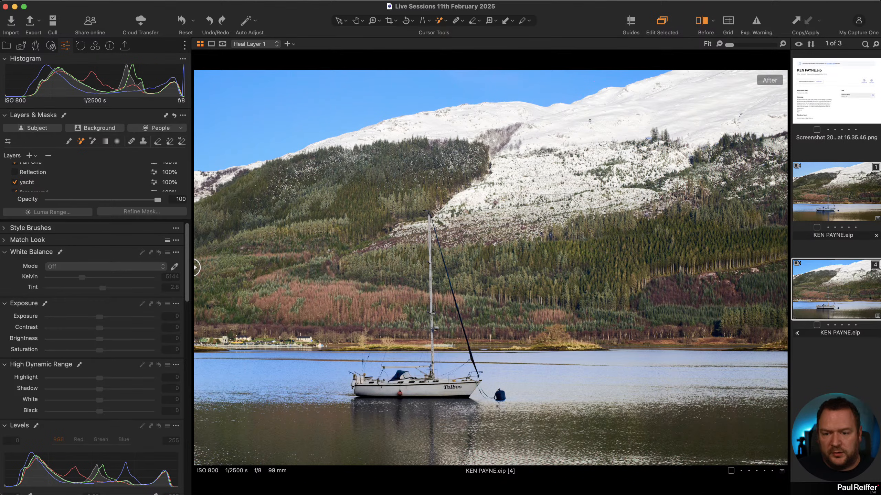
pyautogui.scroll(-10, 151, 401)
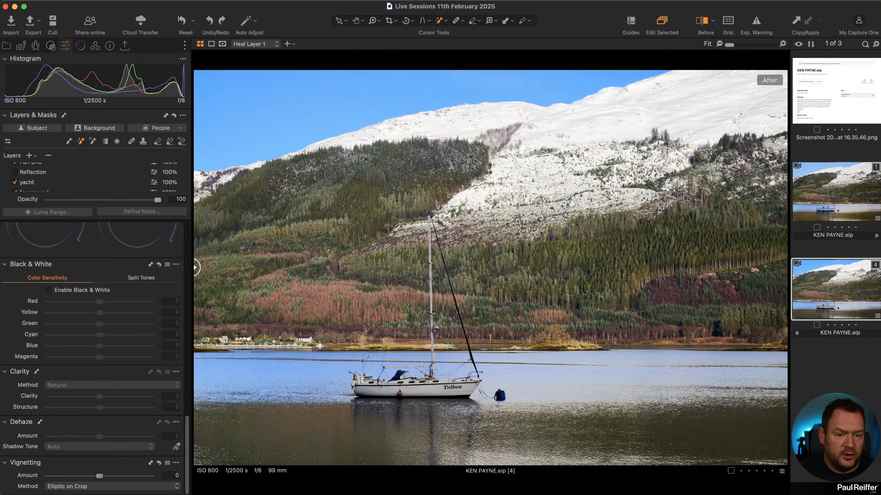
pyautogui.moveTo(99, 476)
pyautogui.mouseDown()
pyautogui.moveTo(86, 476)
pyautogui.moveTo(93, 476)
pyautogui.mouseUp()
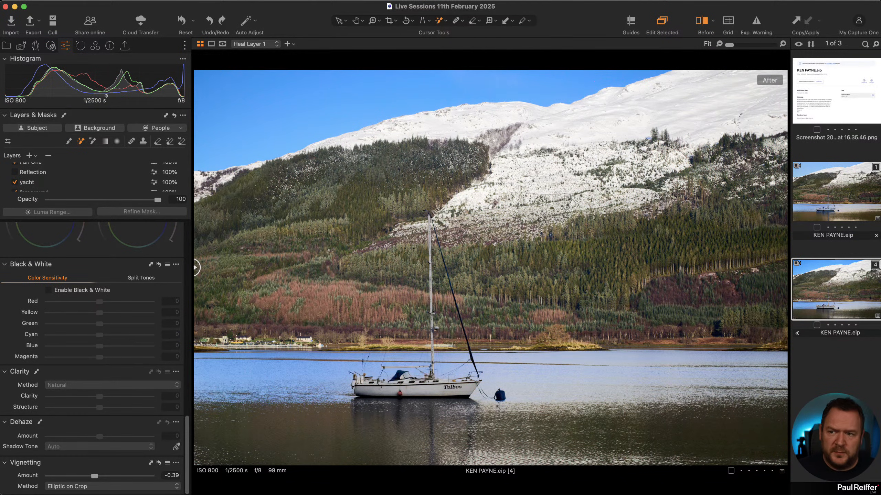
# Step: Open the user collection with the dark forest photos and compare DSCF4413.RAF with the edited DSCF4413.eip
pyautogui.click(7, 46)
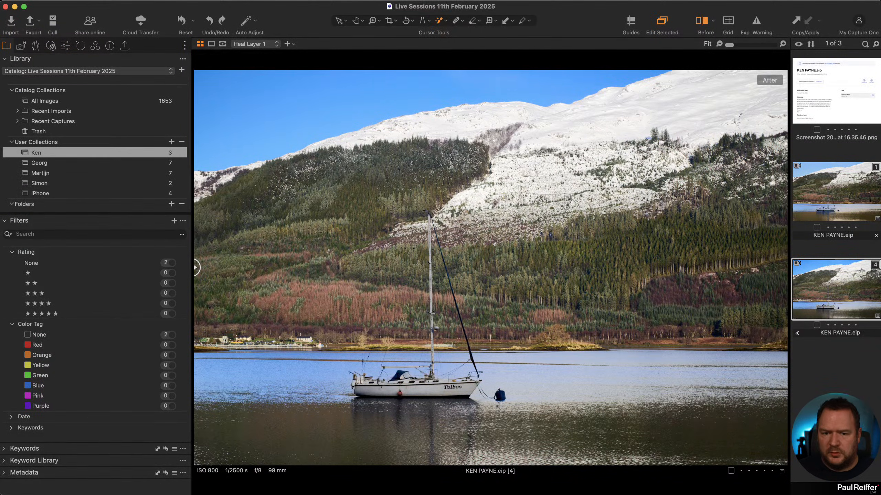
pyautogui.click(40, 172)
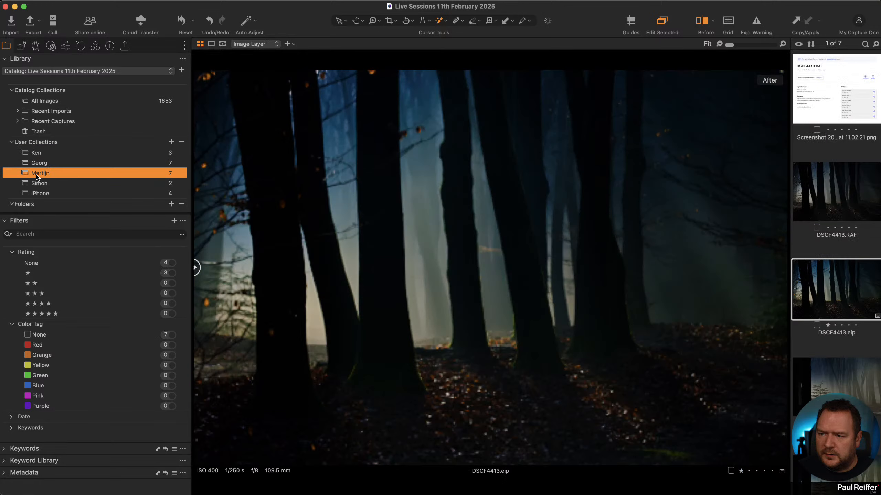
pyautogui.click(65, 45)
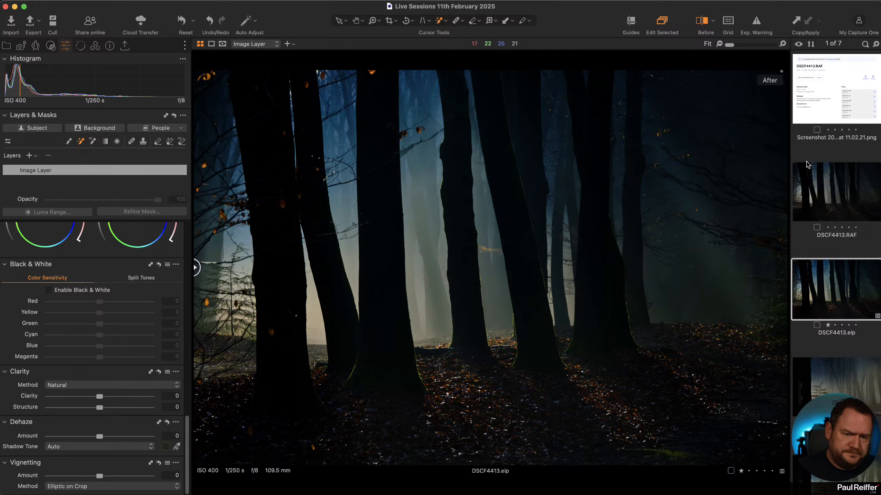
pyautogui.click(853, 211)
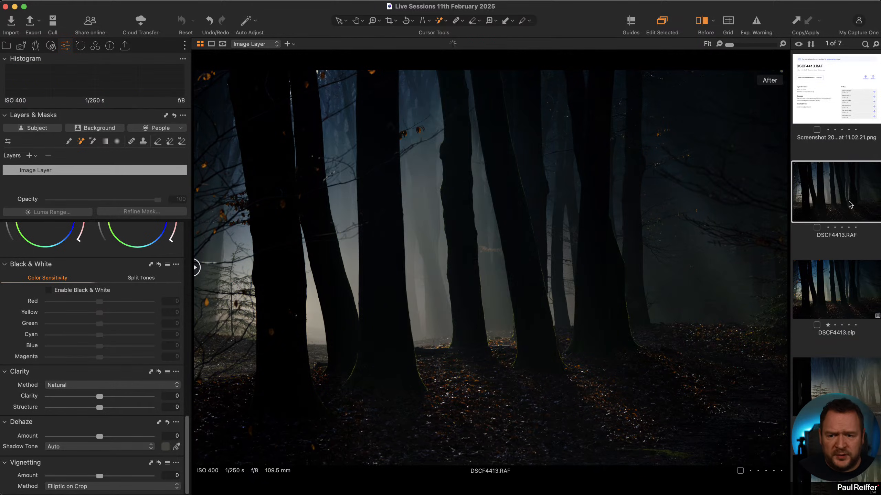
pyautogui.click(835, 287)
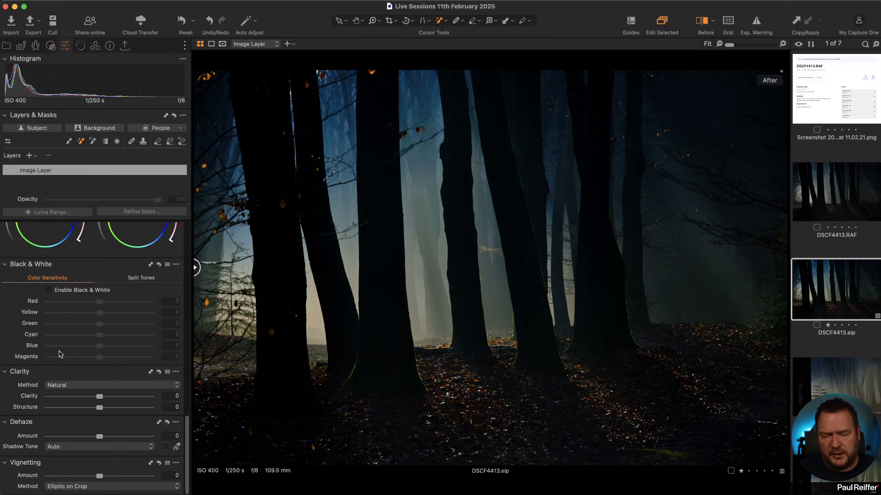
# Step: Review the exposure and dynamic range settings of DSCF4413.eip and compare its before and after views with the split slider
pyautogui.scroll(10, 96, 276)
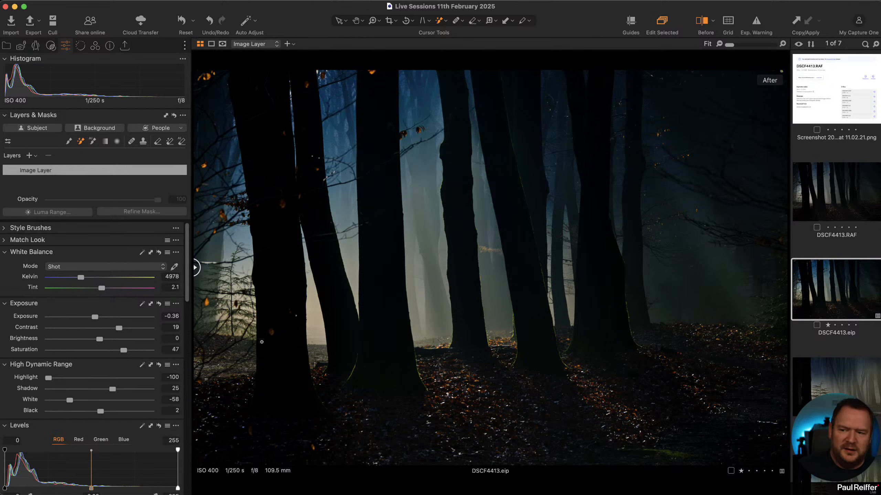
pyautogui.press('y')
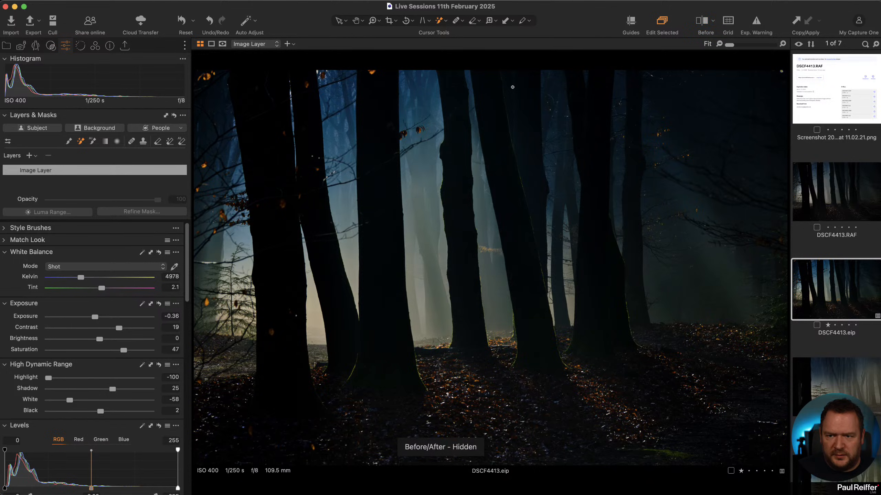
pyautogui.press('y')
pyautogui.moveTo(488, 267); pyautogui.dragTo(785, 267)
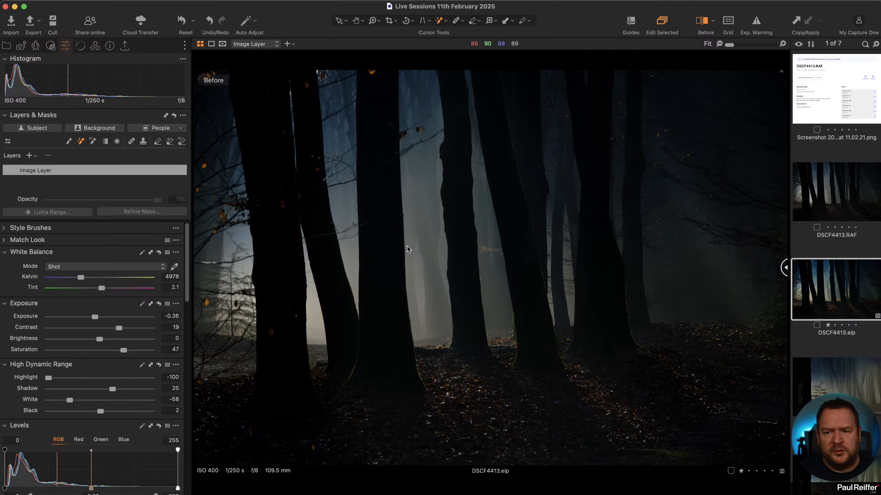
pyautogui.press('y')
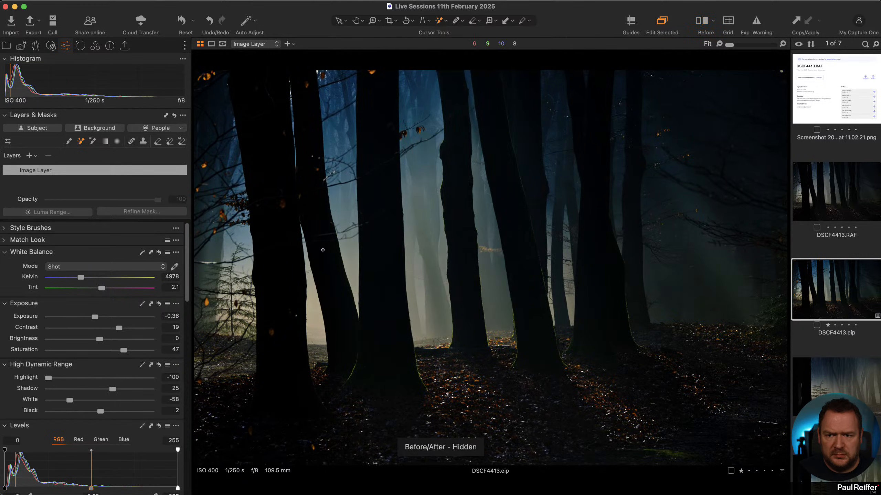
pyautogui.press('y')
pyautogui.moveTo(491, 267); pyautogui.dragTo(783, 267)
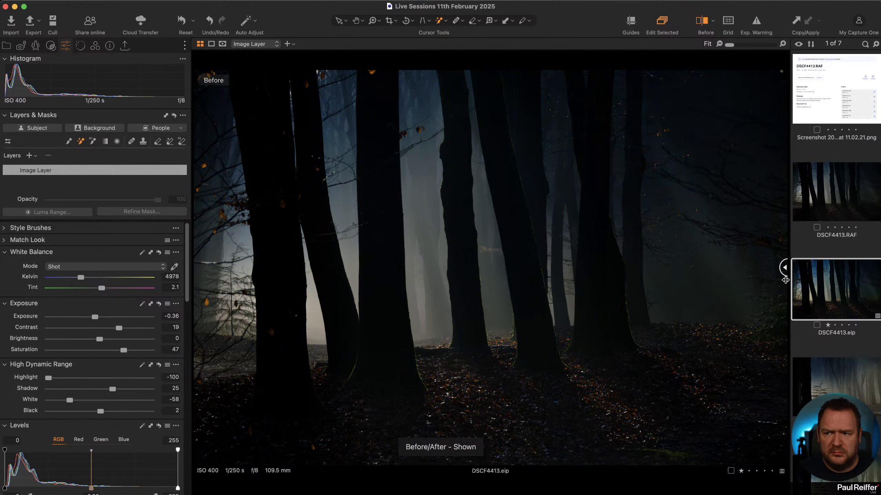
# Step: Try out different Highlight values on DSCF4413.RAF and reset the setting to 0
pyautogui.click(815, 210)
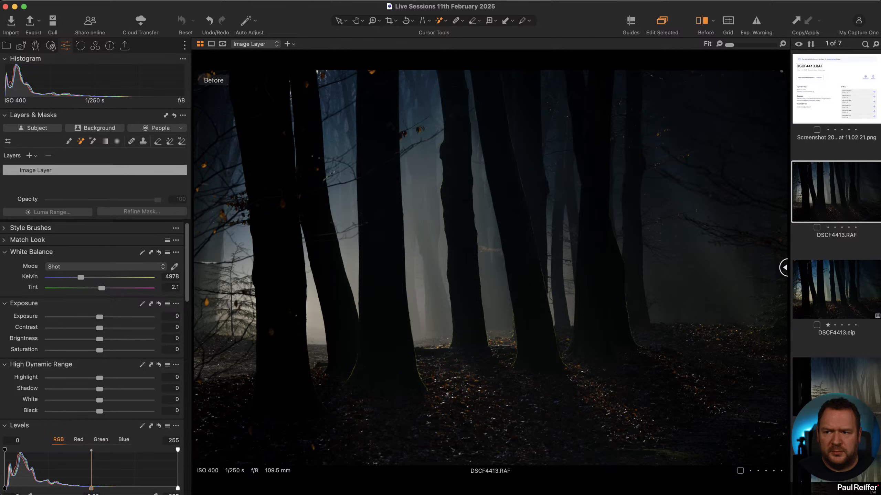
pyautogui.moveTo(100, 378); pyautogui.dragTo(523, 392)
pyautogui.moveTo(600, 395); pyautogui.dragTo(256, 374)
pyautogui.doubleClick(151, 378)
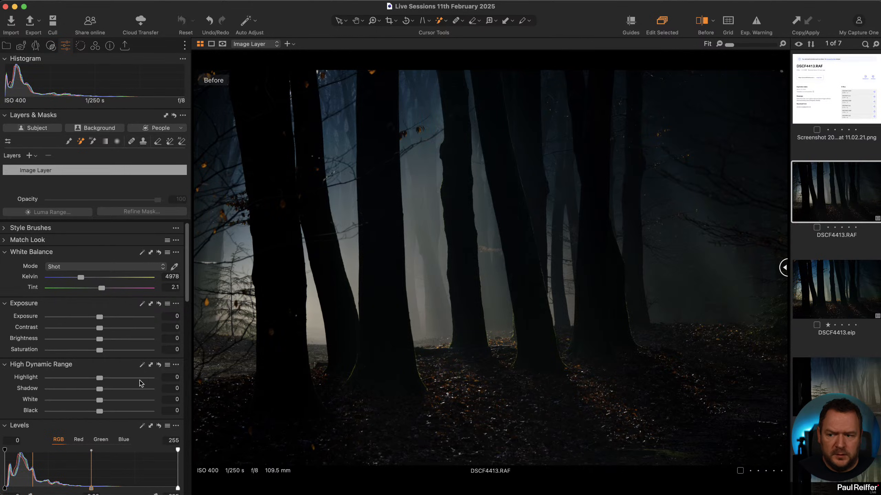
# Step: Try out the White slider on DSCF4413.RAF and reset the setting to 0
pyautogui.moveTo(101, 403)
pyautogui.mouseDown()
pyautogui.moveTo(45, 402)
pyautogui.moveTo(265, 423)
pyautogui.moveTo(1, 402)
pyautogui.moveTo(219, 409)
pyautogui.moveTo(99, 402)
pyautogui.mouseUp()
pyautogui.doubleClick(100, 403)
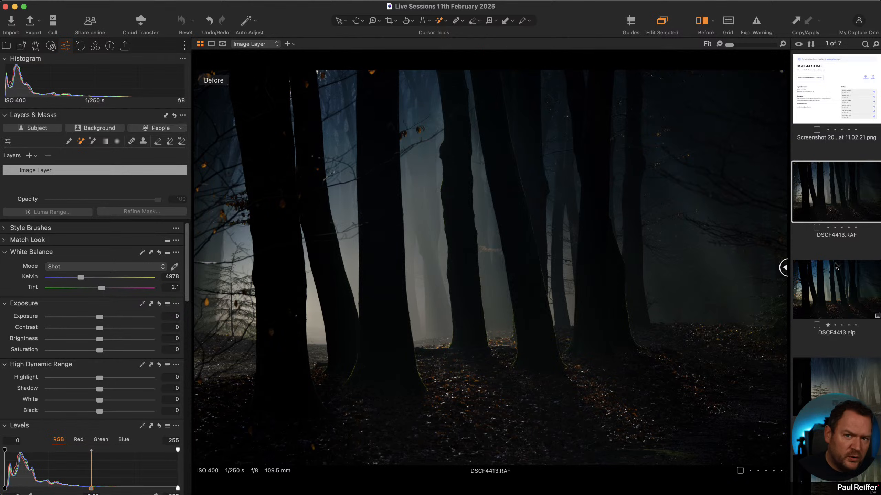
# Step: Compare the before and after views of DSCF4413.eip with the split slider and review its adjustment settings
pyautogui.click(821, 292)
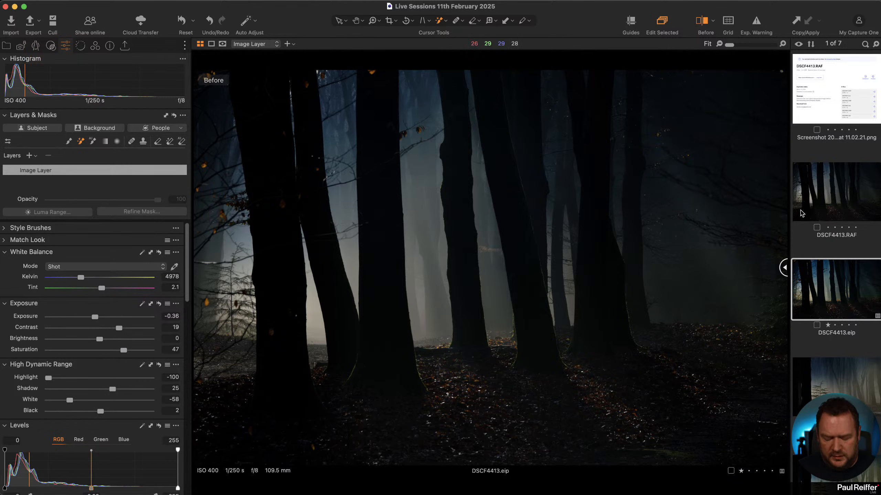
pyautogui.press('y')
pyautogui.press('y')
pyautogui.moveTo(490, 267); pyautogui.dragTo(195, 267)
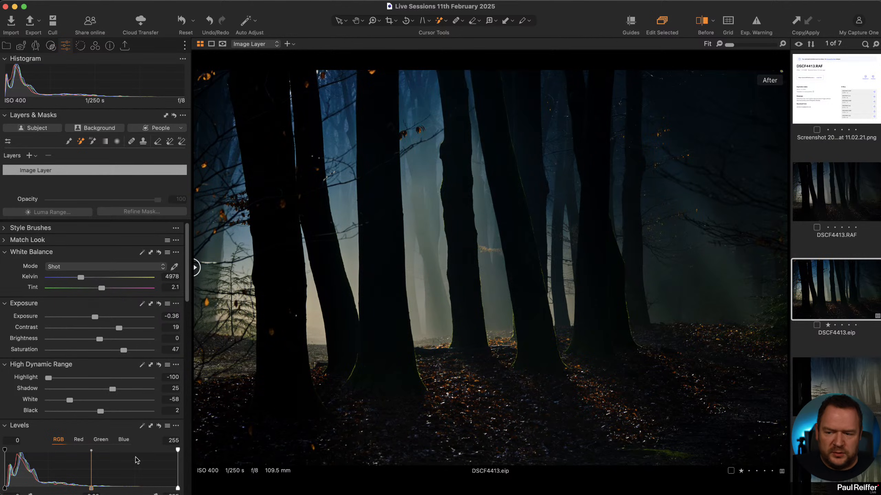
pyautogui.scroll(-10, 145, 460)
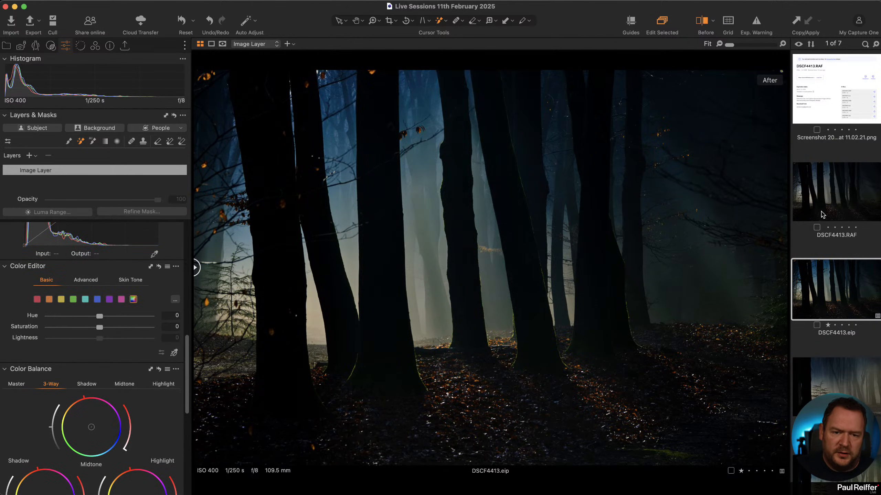
# Step: Create a second variant of DSCF4413.RAF and show it in the before/after view
pyautogui.rightClick(833, 193)
pyautogui.click(846, 231)
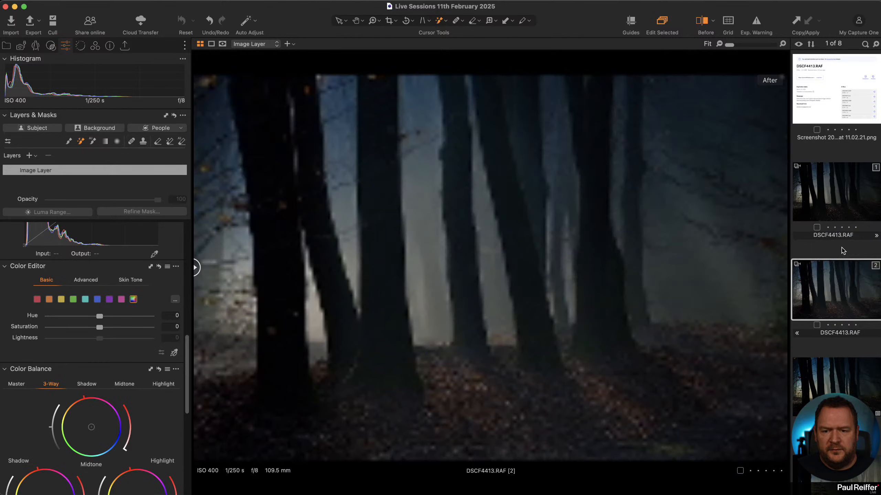
pyautogui.press('y')
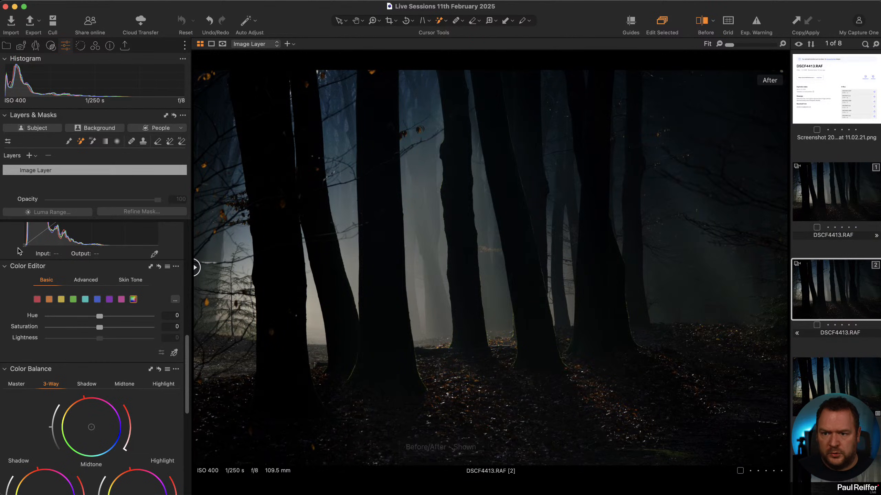
# Step: Add a filled adjustment layer named "Global Adjustments" to the new variant and set its Contrast to 7
pyautogui.click(28, 155)
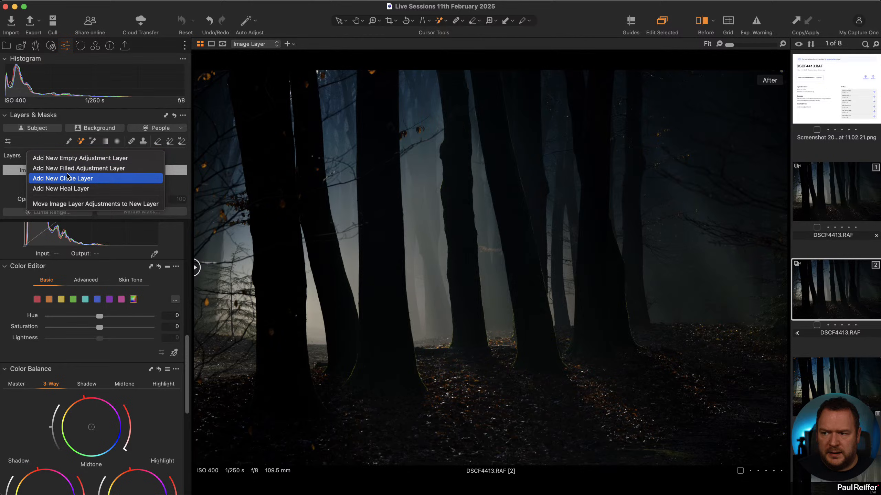
pyautogui.click(42, 170)
pyautogui.doubleClick(42, 170)
pyautogui.write('Global Adjustments')
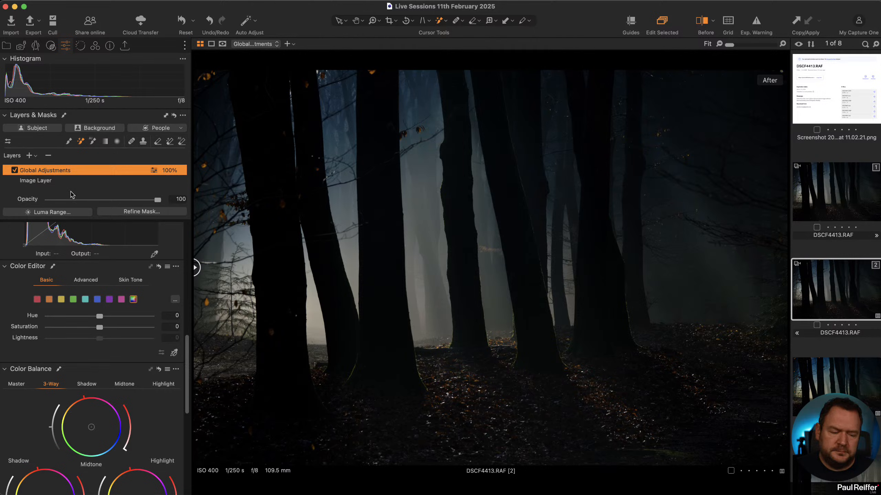
pyautogui.scroll(10, 128, 293)
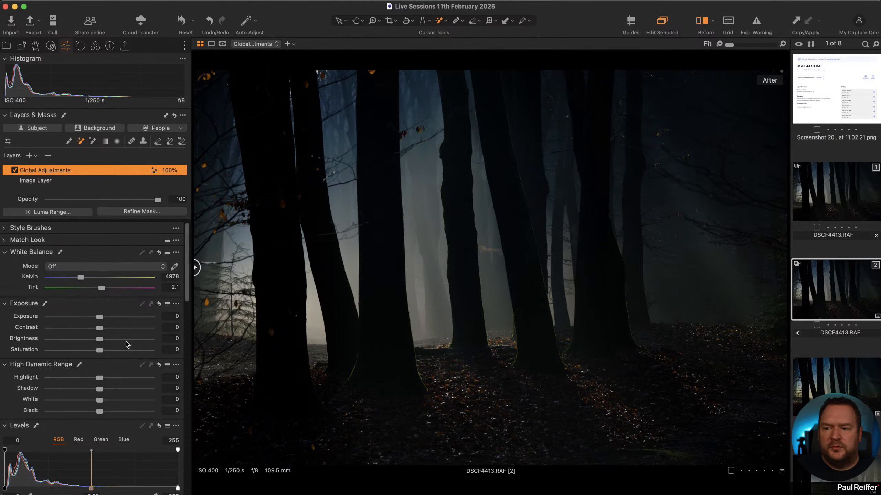
pyautogui.moveTo(99, 328); pyautogui.dragTo(107, 330)
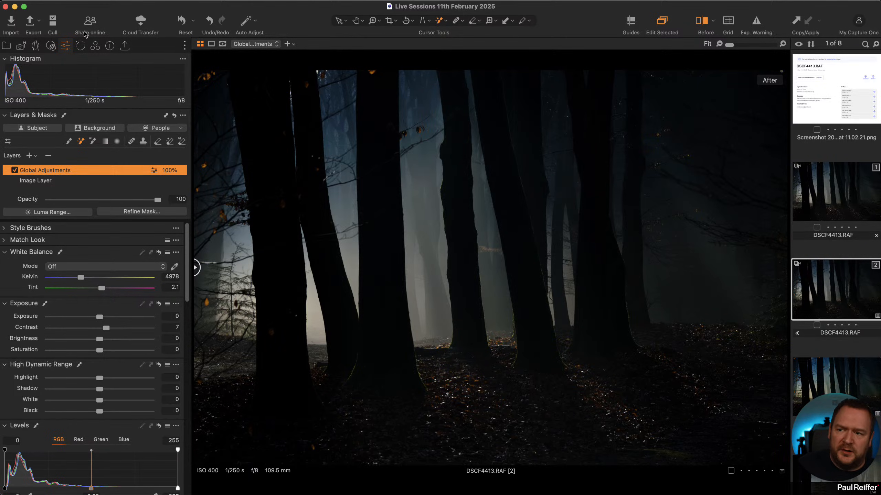
# Step: Set the base characteristics curve to Linear Response and check the edited image in the before/after split view
pyautogui.click(95, 47)
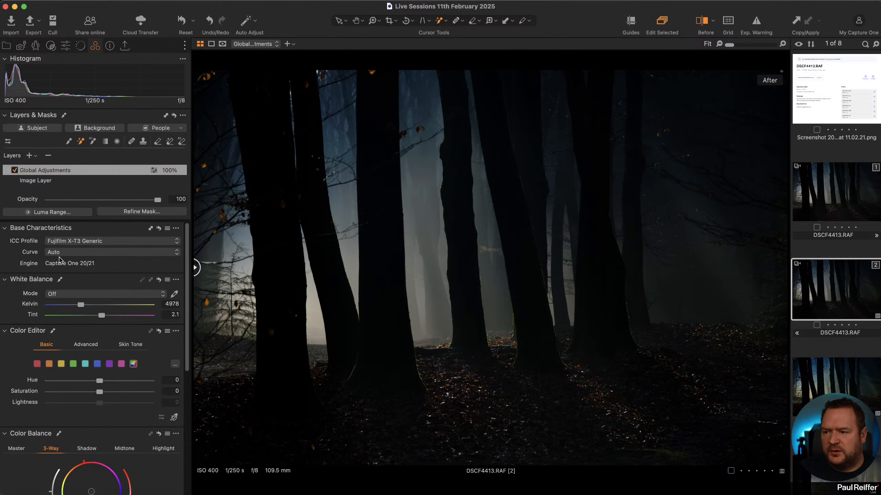
pyautogui.click(69, 252)
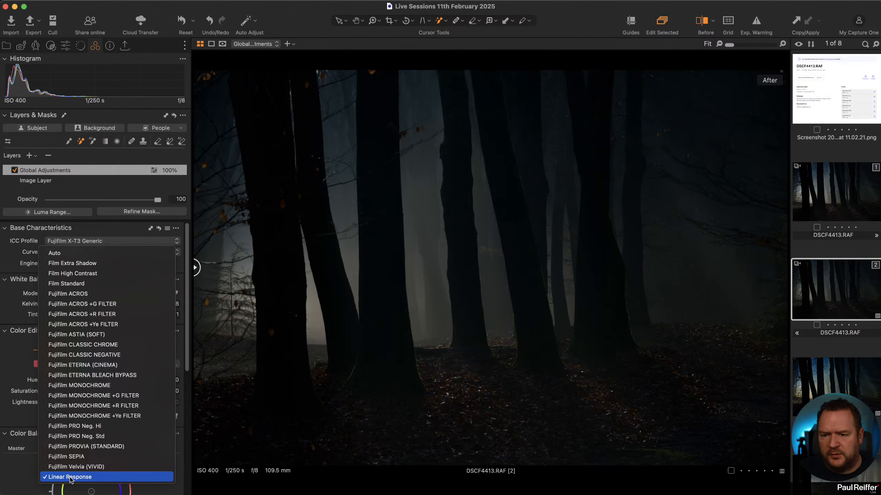
pyautogui.click(70, 478)
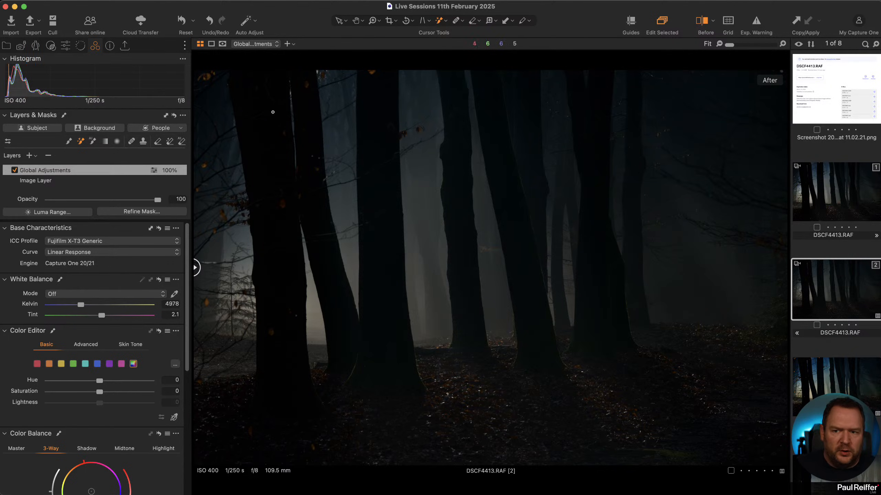
pyautogui.click(702, 25)
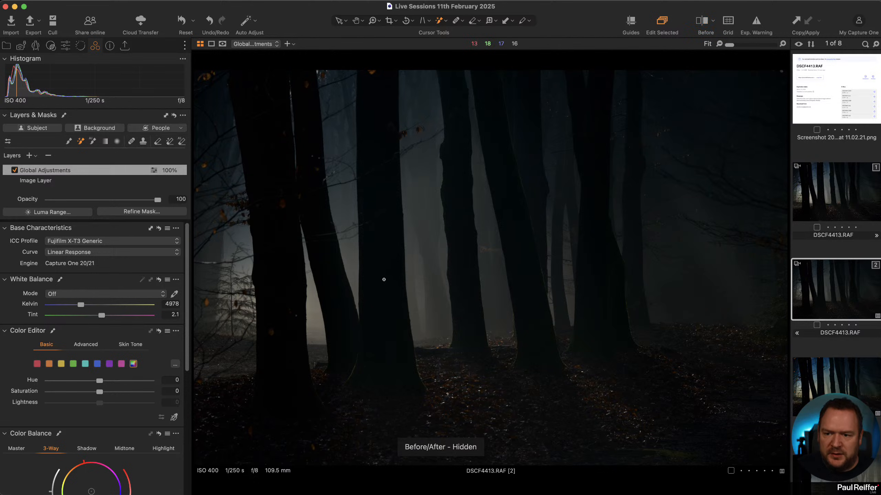
pyautogui.press('y')
pyautogui.moveTo(490, 268); pyautogui.dragTo(181, 305)
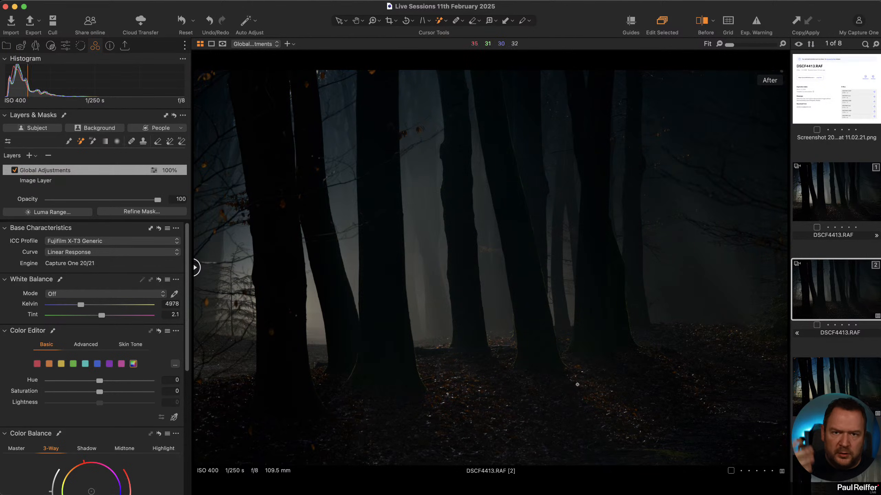
# Step: Lower the RGB Levels input white point of the Global Adjustments layer to 205
pyautogui.scroll(-5, 128, 365)
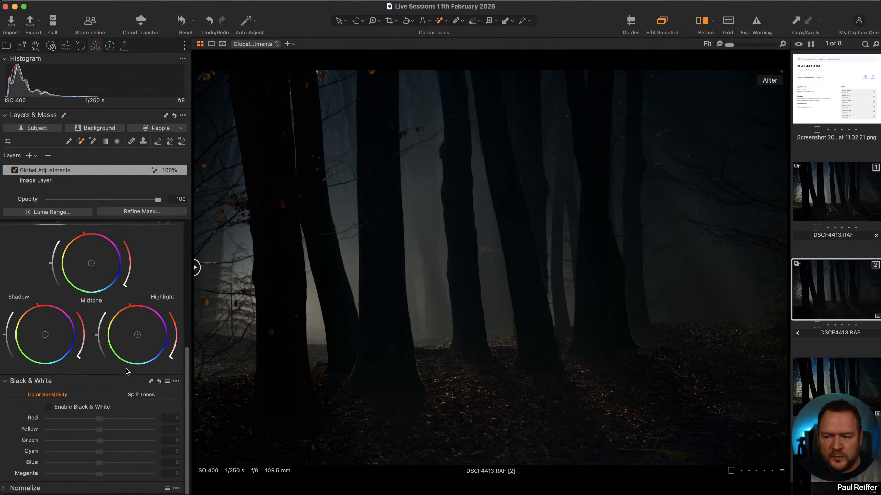
pyautogui.scroll(5, 126, 371)
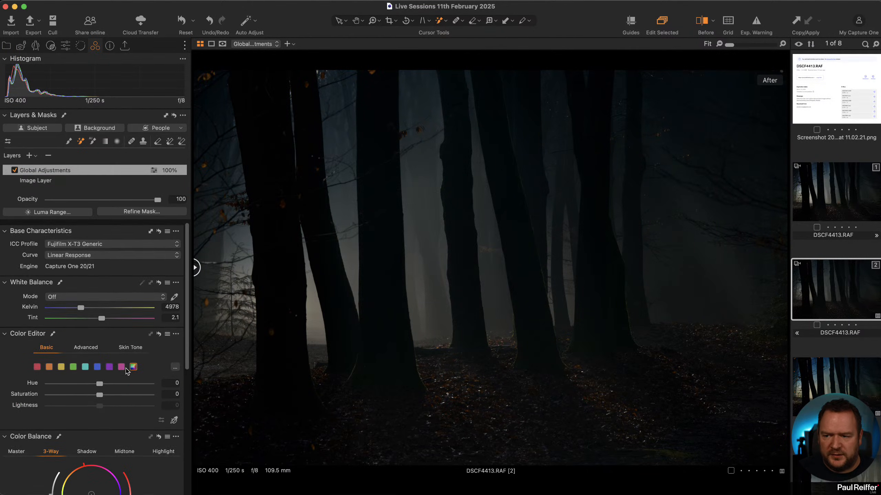
pyautogui.click(66, 47)
pyautogui.scroll(-5, 112, 401)
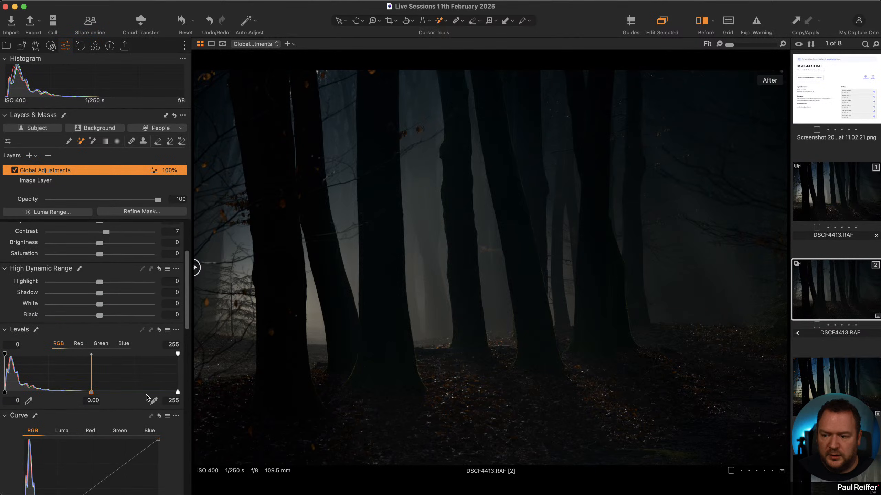
pyautogui.moveTo(178, 392); pyautogui.dragTo(144, 391)
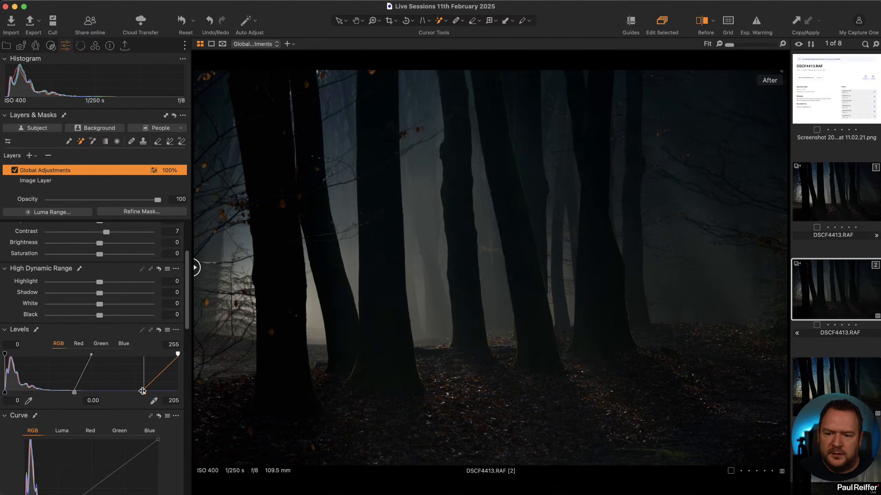
# Step: Add a midpoint and a slightly raised shadow point to the RGB curve and inspect the tree trunks up close
pyautogui.scroll(-4, 90, 403)
pyautogui.click(92, 394)
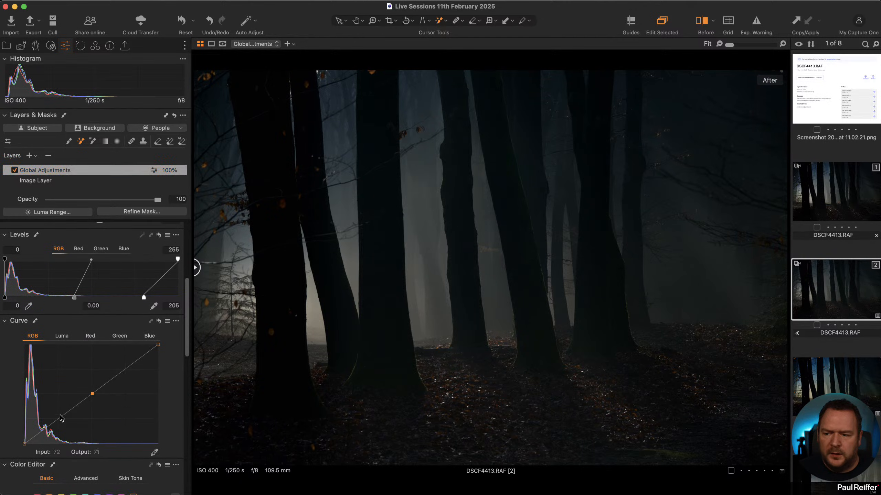
pyautogui.moveTo(54, 423); pyautogui.dragTo(54, 420)
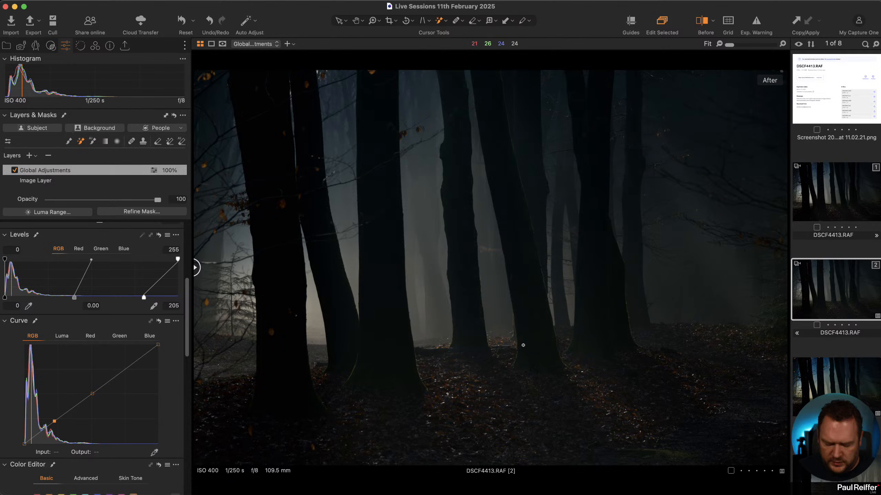
pyautogui.click(558, 302)
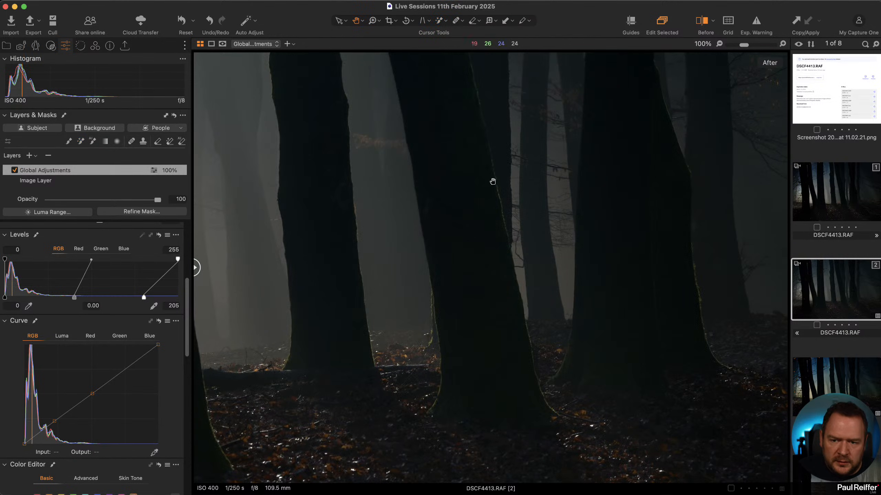
pyautogui.scroll(2, 530, 325)
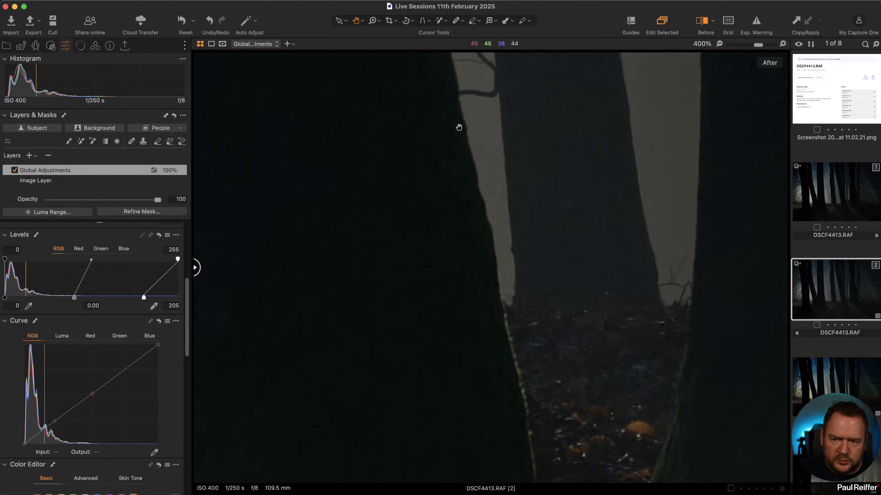
pyautogui.moveTo(454, 95); pyautogui.dragTo(547, 454)
pyautogui.scroll(-4, 507, 242)
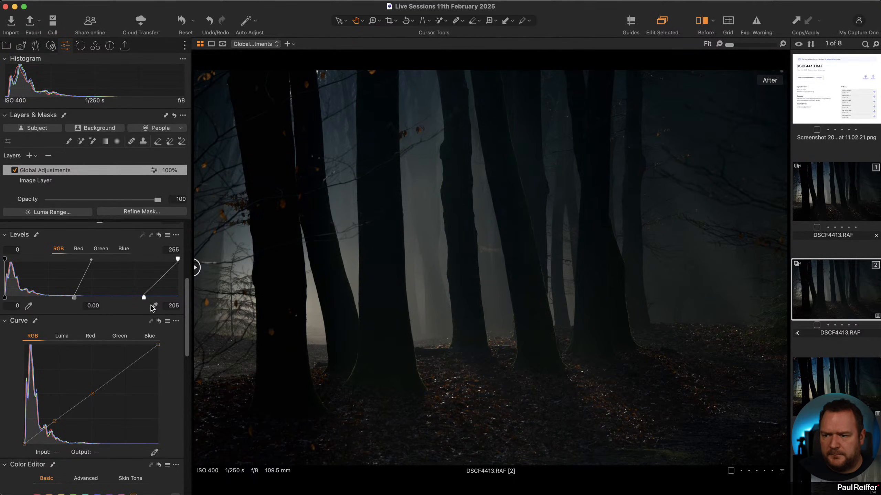
# Step: Set Clarity to 18 and Structure to 8 with the Natural method on the Global Adjustments layer
pyautogui.scroll(-5, 107, 361)
pyautogui.scroll(-15, 102, 402)
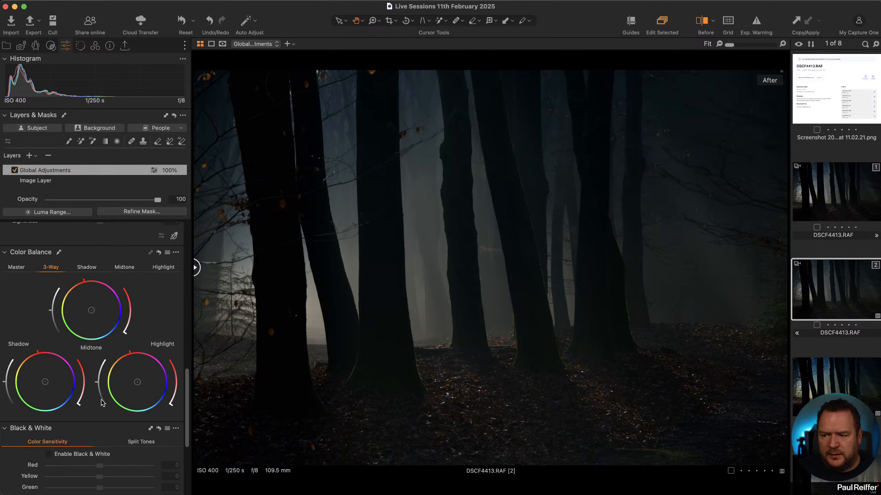
pyautogui.scroll(1, 101, 403)
pyautogui.moveTo(99, 396); pyautogui.dragTo(107, 399)
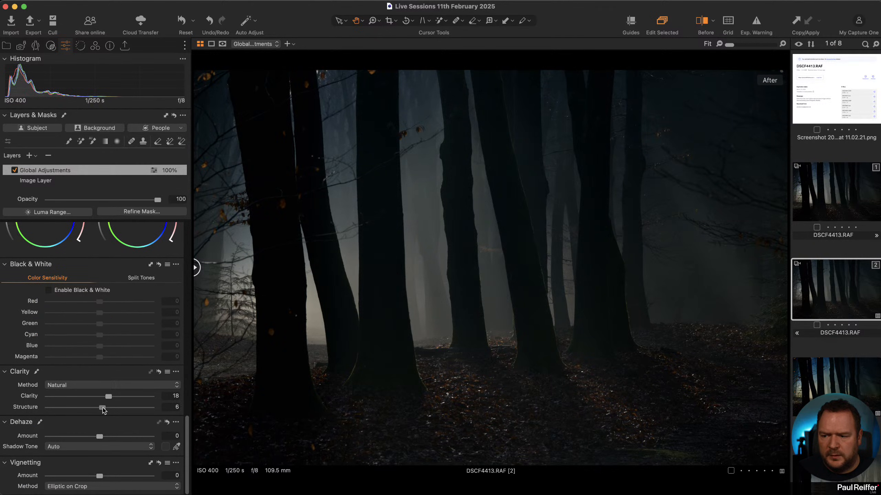
# Step: Try Dehaze amounts of 49 and -29 with a shadow tone sampled from the mist, and reset the amount to 0
pyautogui.moveTo(100, 437); pyautogui.dragTo(124, 437)
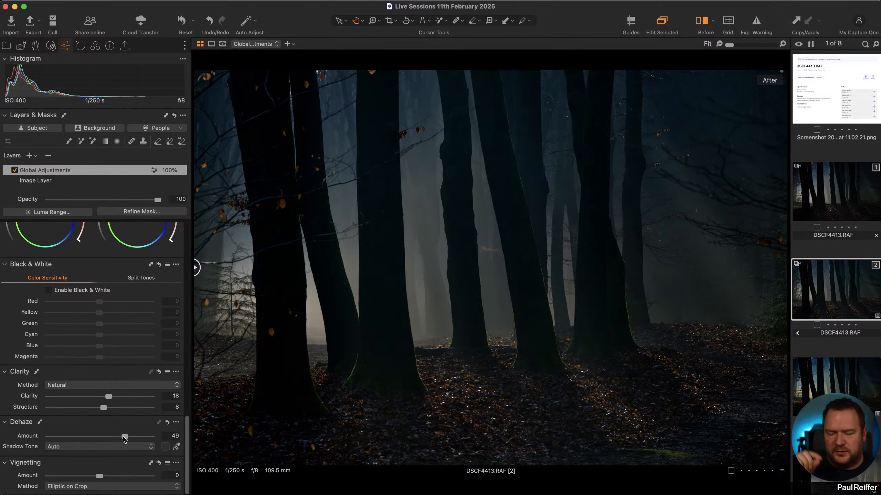
pyautogui.doubleClick(124, 437)
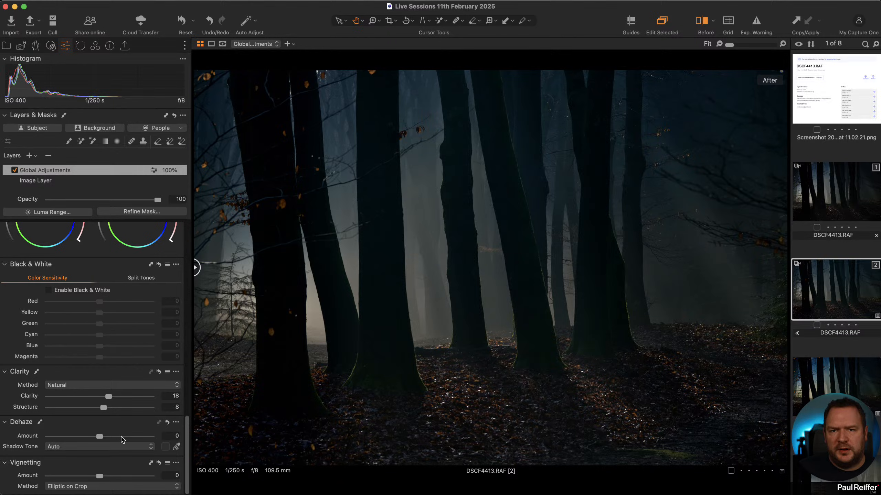
pyautogui.moveTo(99, 437); pyautogui.dragTo(84, 437)
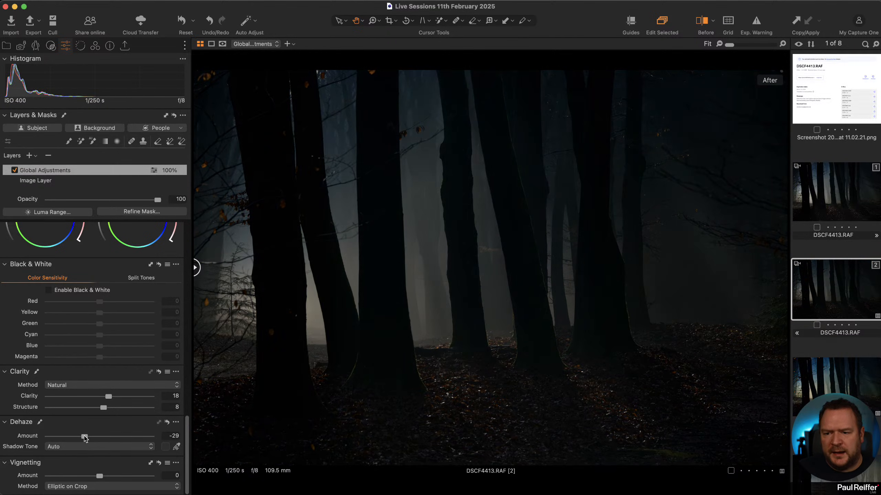
pyautogui.click(177, 446)
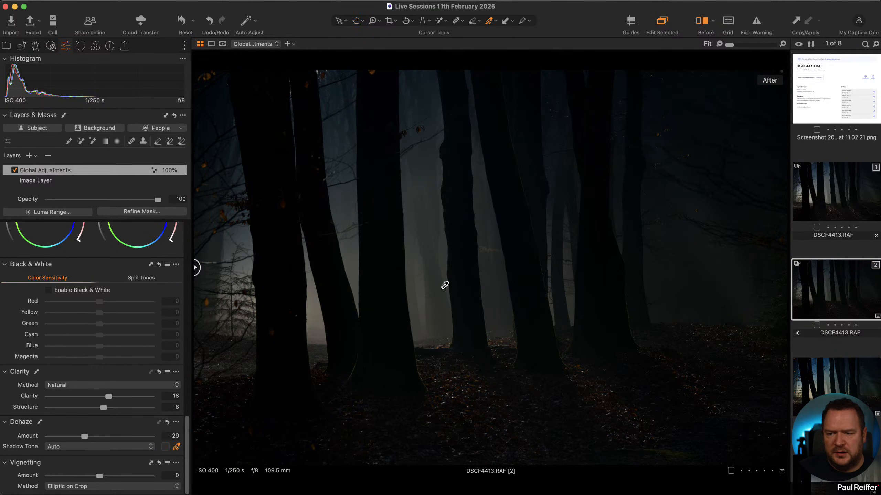
pyautogui.click(430, 290)
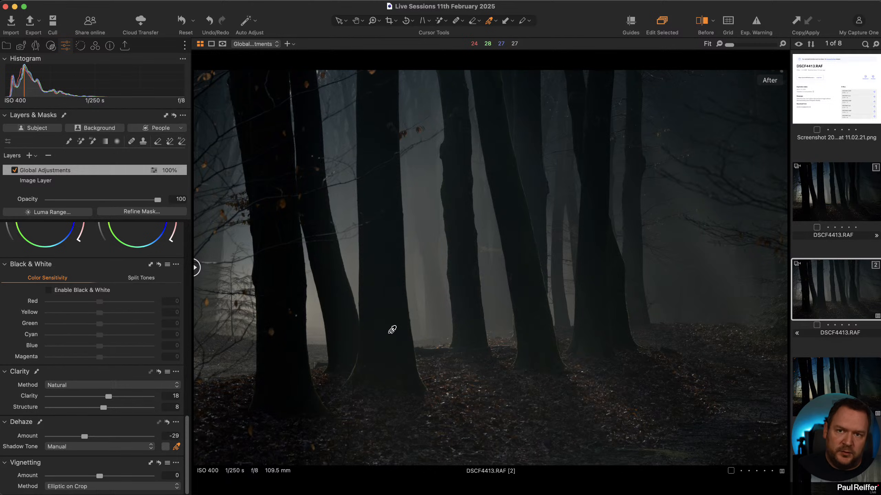
pyautogui.doubleClick(87, 437)
# Step: Darken the image edges with slight vignetting and tint the shadows blue and the highlights and midtones orange with 3-Way Color Balance
pyautogui.moveTo(100, 476); pyautogui.dragTo(89, 478)
pyautogui.scroll(5, 117, 288)
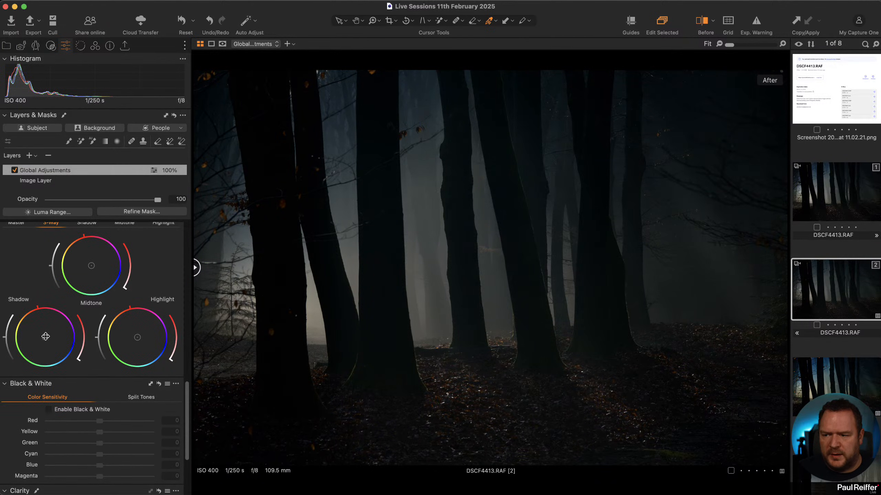
pyautogui.moveTo(45, 337); pyautogui.dragTo(47, 339)
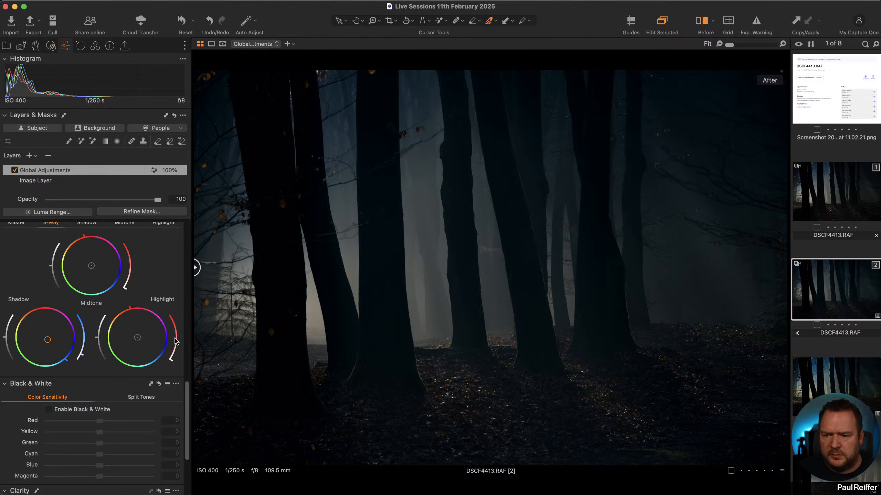
pyautogui.moveTo(137, 336); pyautogui.dragTo(134, 332)
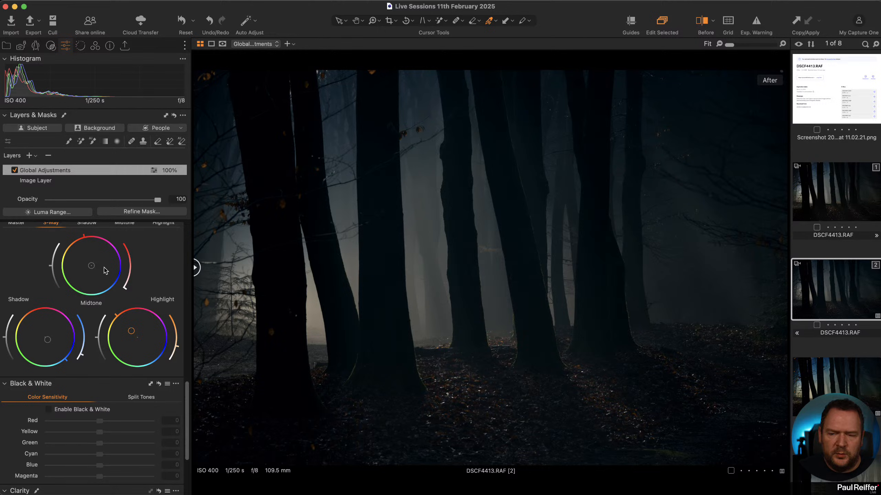
pyautogui.moveTo(91, 265); pyautogui.dragTo(86, 261)
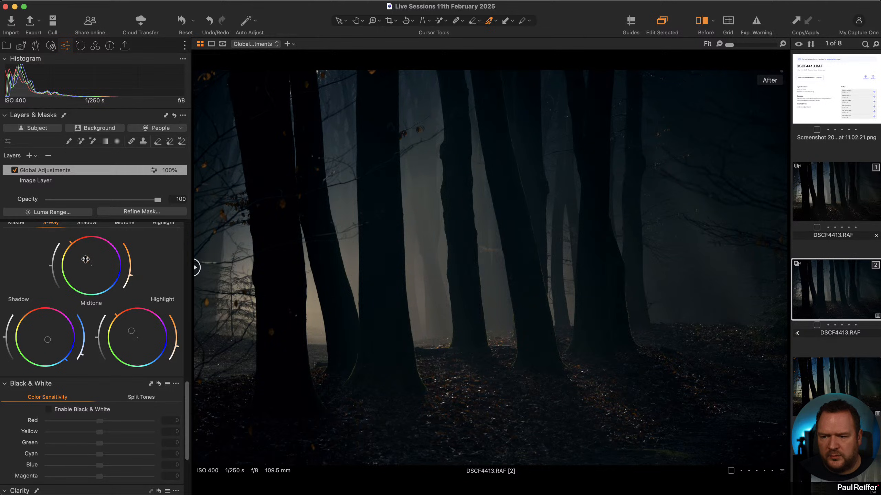
# Step: Fine-tune the blue shadow tint in 3-Way Color Balance and add a new adjustment layer named ReHaze
pyautogui.moveTo(48, 340); pyautogui.dragTo(49, 341)
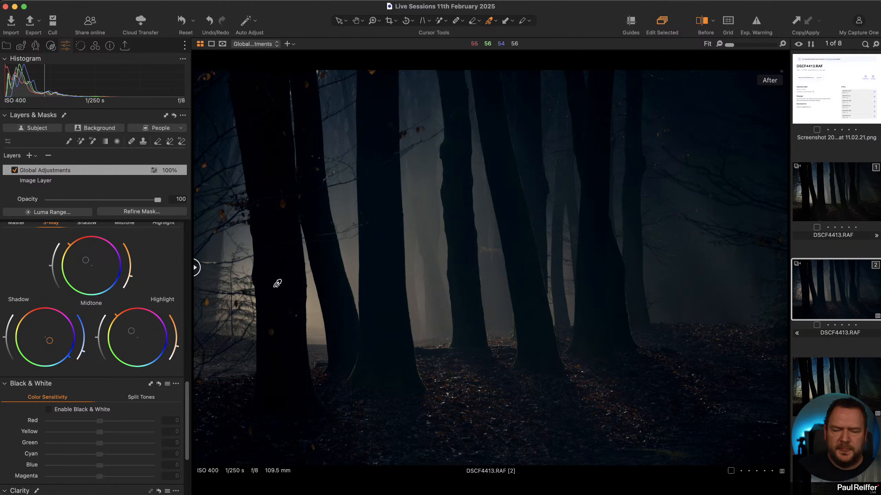
pyautogui.click(29, 156)
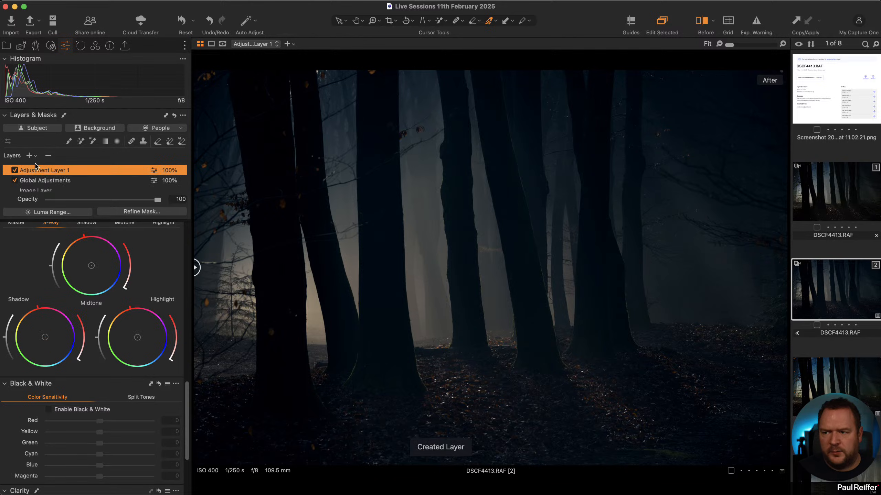
pyautogui.doubleClick(52, 170)
pyautogui.write('ReHaze')
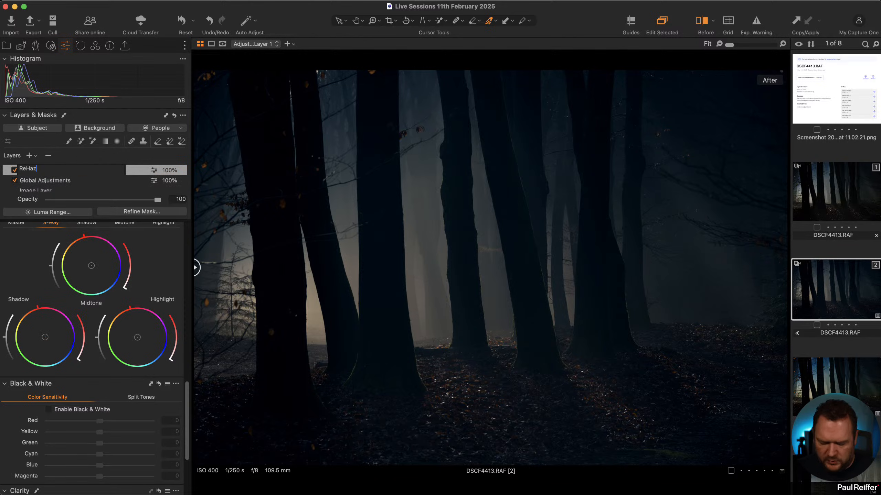
pyautogui.press('Return')
# Step: On the ReHaze layer, sample the Dehaze shadow tone from the mist between the trunks and set the amount to -41
pyautogui.scroll(-5, 83, 455)
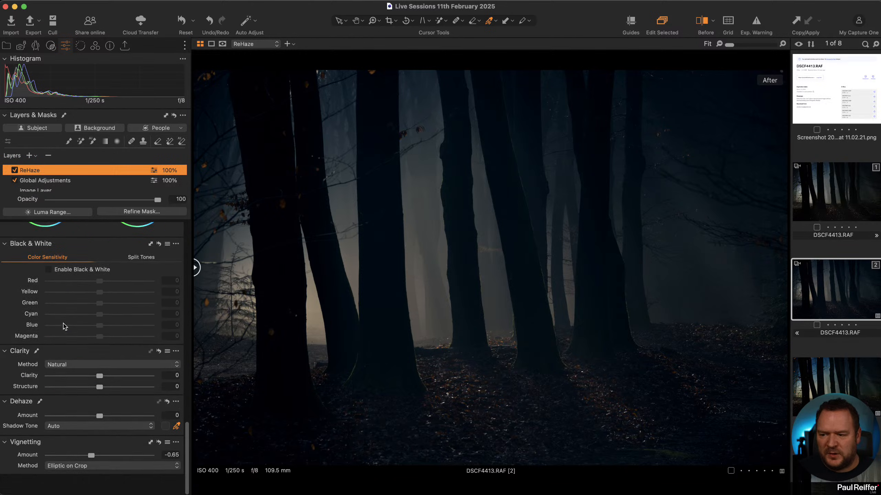
pyautogui.click(177, 459)
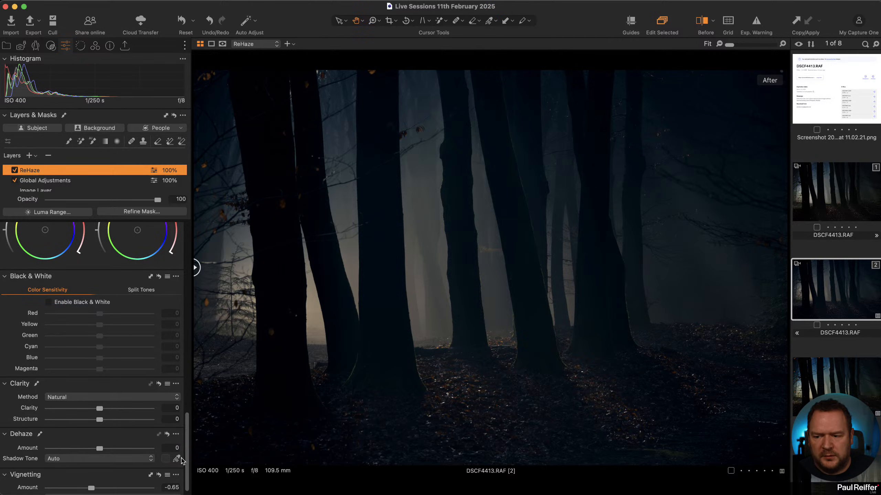
pyautogui.click(419, 285)
pyautogui.moveTo(101, 450); pyautogui.dragTo(79, 451)
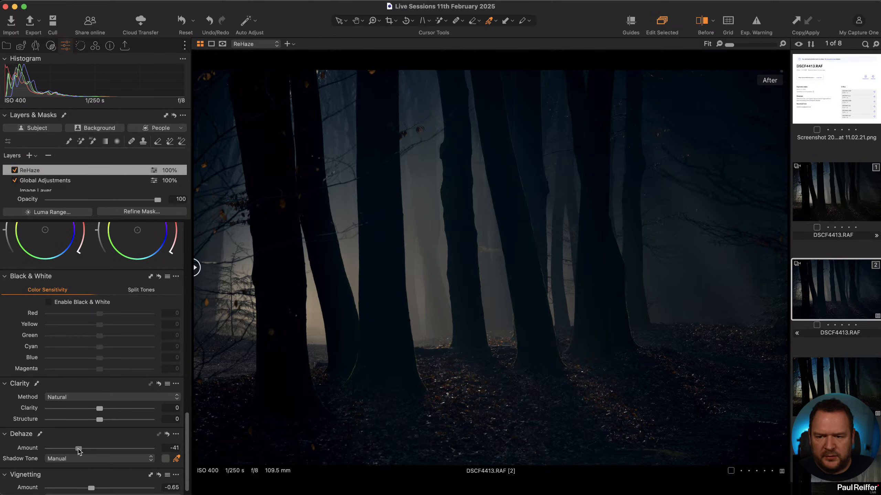
# Step: Fill the ReHaze mask to preview the haze across the photo, set the Dehaze amount to -65, and clear the mask
pyautogui.rightClick(45, 169)
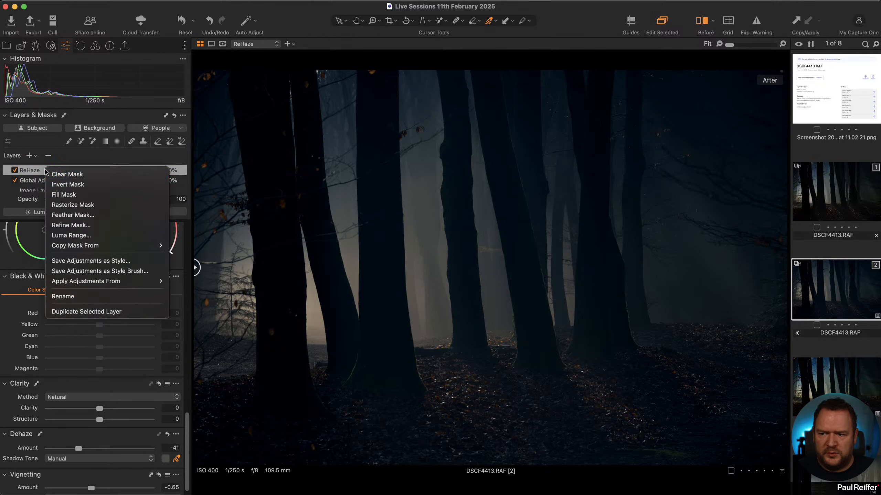
pyautogui.click(84, 195)
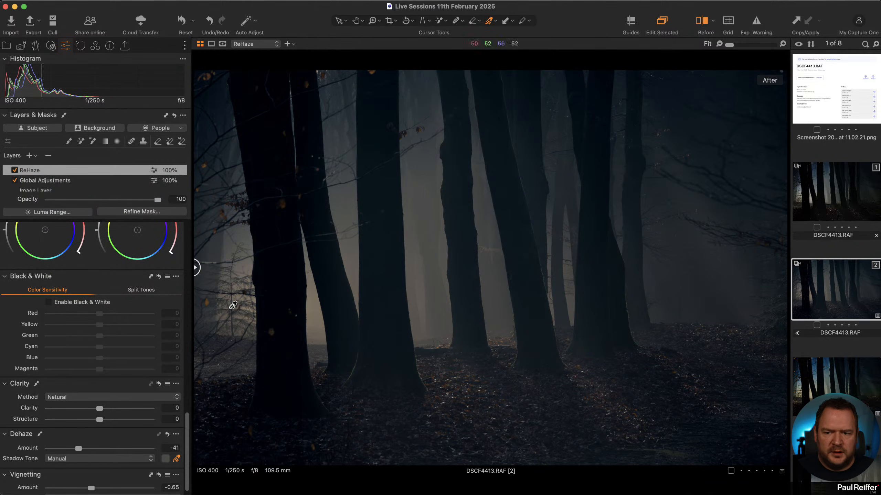
pyautogui.moveTo(78, 450); pyautogui.dragTo(68, 450)
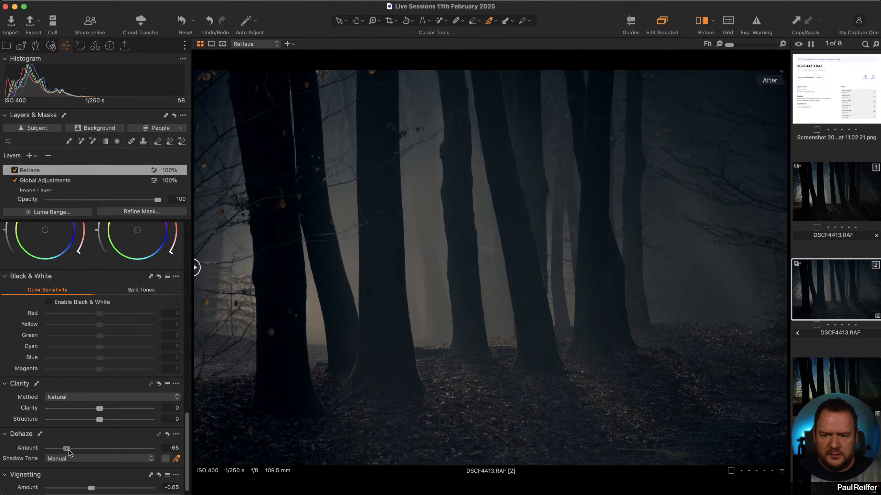
pyautogui.rightClick(68, 170)
pyautogui.click(102, 173)
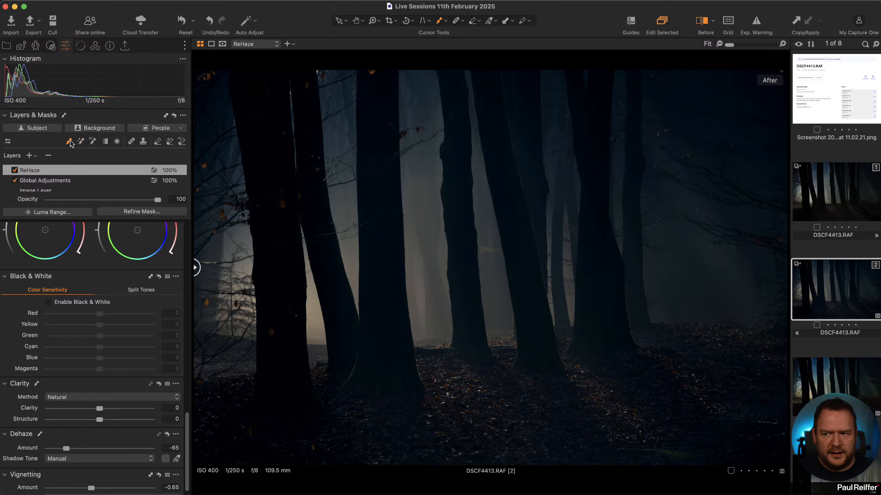
# Step: Paint the ReHaze mask over the lower trunks and mist near the ground with a soft, slightly enlarged brush at flow 3 and opacity 100
pyautogui.rightClick(364, 225)
pyautogui.moveTo(416, 257); pyautogui.dragTo(339, 258)
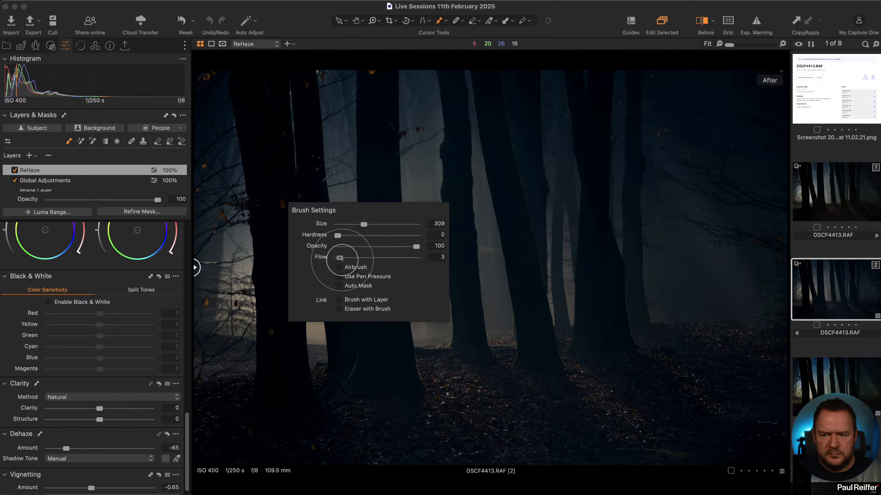
pyautogui.moveTo(364, 224); pyautogui.dragTo(367, 225)
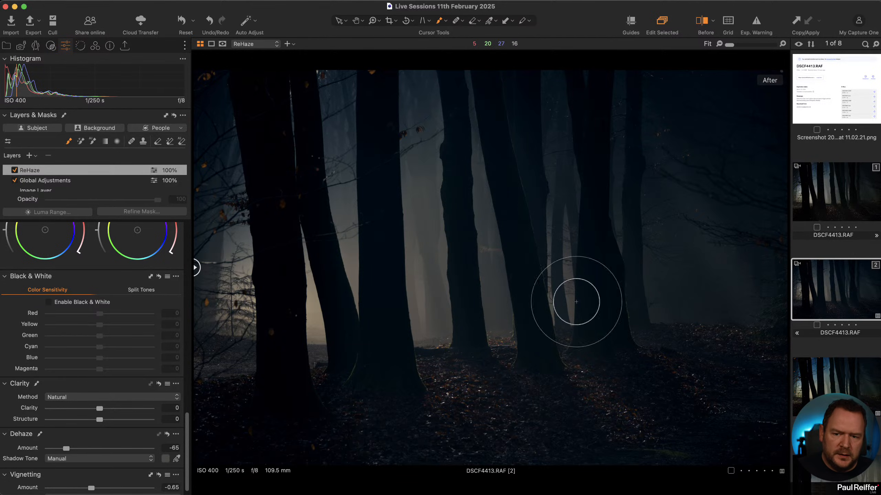
pyautogui.moveTo(448, 337)
pyautogui.mouseDown()
pyautogui.moveTo(321, 250)
pyautogui.moveTo(253, 288)
pyautogui.moveTo(311, 354)
pyautogui.moveTo(579, 283)
pyautogui.mouseUp()
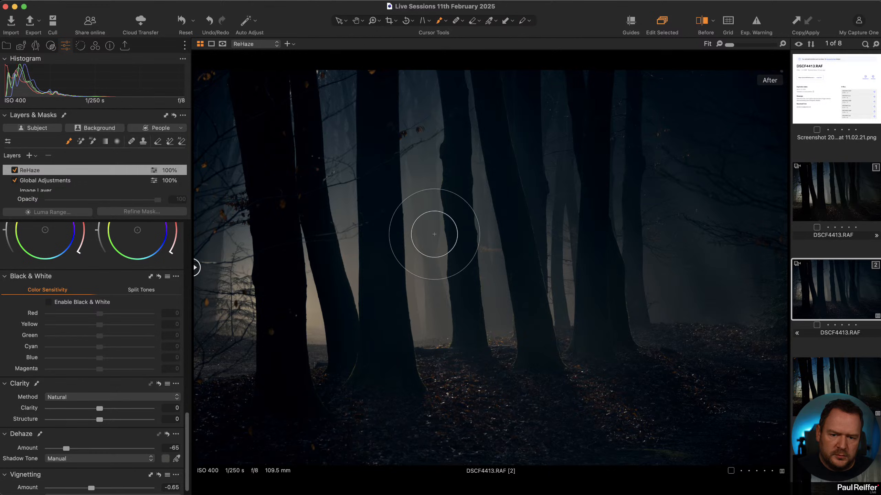
pyautogui.moveTo(441, 282)
pyautogui.mouseDown()
pyautogui.moveTo(419, 315)
pyautogui.moveTo(441, 314)
pyautogui.mouseUp()
pyautogui.moveTo(489, 305)
pyautogui.mouseDown()
pyautogui.moveTo(501, 358)
pyautogui.moveTo(514, 328)
pyautogui.mouseUp()
pyautogui.moveTo(418, 267)
pyautogui.mouseDown()
pyautogui.moveTo(436, 370)
pyautogui.moveTo(558, 395)
pyautogui.moveTo(498, 356)
pyautogui.mouseUp()
pyautogui.moveTo(751, 386)
pyautogui.mouseDown()
pyautogui.moveTo(738, 371)
pyautogui.moveTo(765, 365)
pyautogui.moveTo(761, 354)
pyautogui.moveTo(688, 303)
pyautogui.mouseUp()
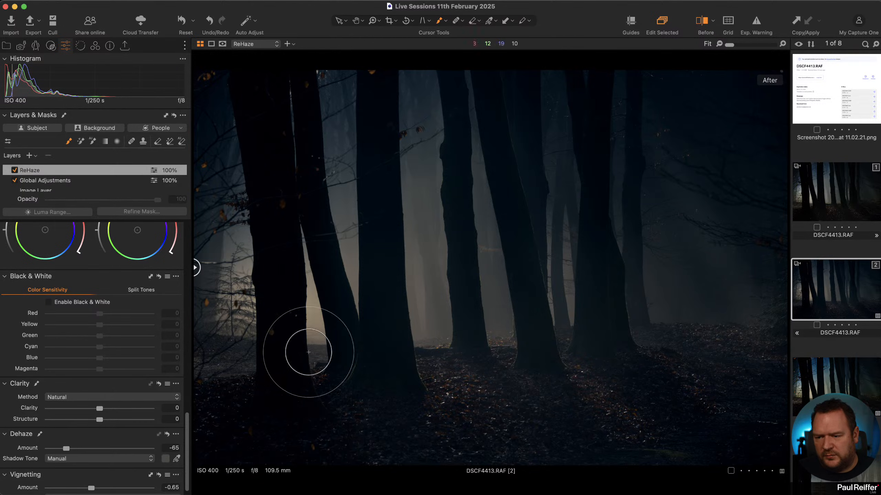
pyautogui.moveTo(207, 226)
pyautogui.mouseDown()
pyautogui.moveTo(234, 385)
pyautogui.moveTo(228, 293)
pyautogui.moveTo(309, 301)
pyautogui.moveTo(261, 364)
pyautogui.moveTo(275, 378)
pyautogui.mouseUp()
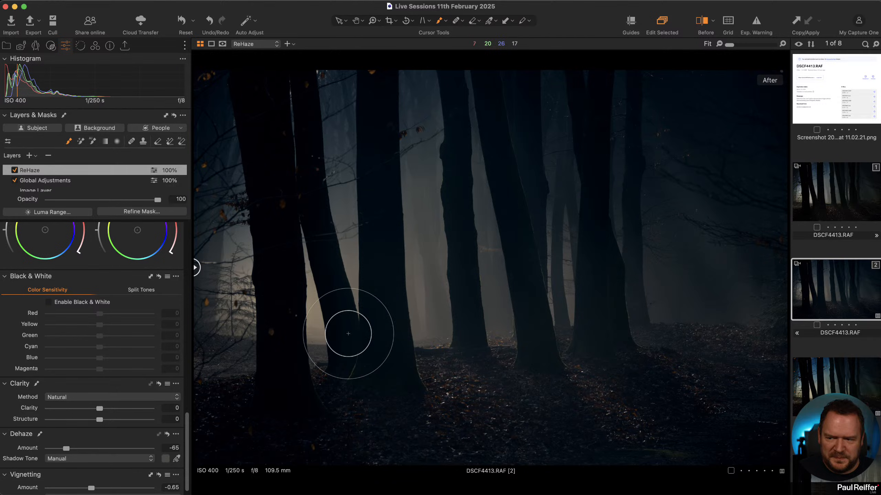
pyautogui.click(439, 346)
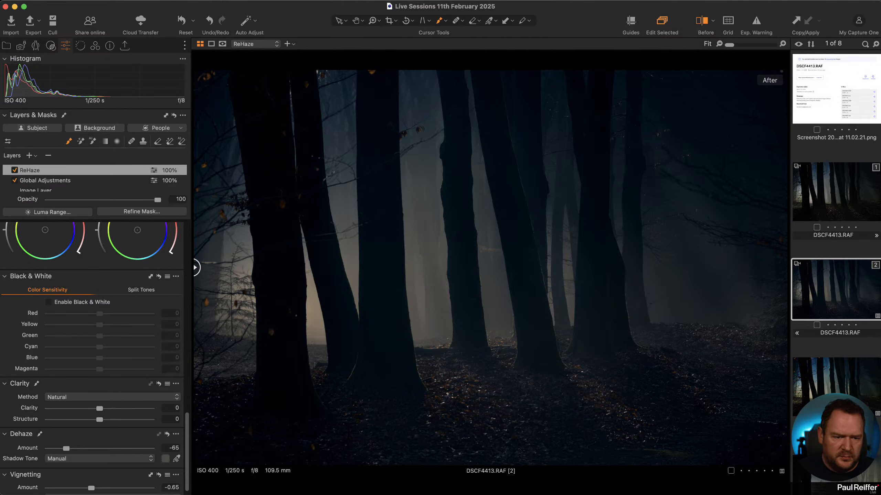
# Step: Examine the Color Balance tool's Master, Shadow and 3-Way views, its presets and its context options
pyautogui.scroll(8, 111, 275)
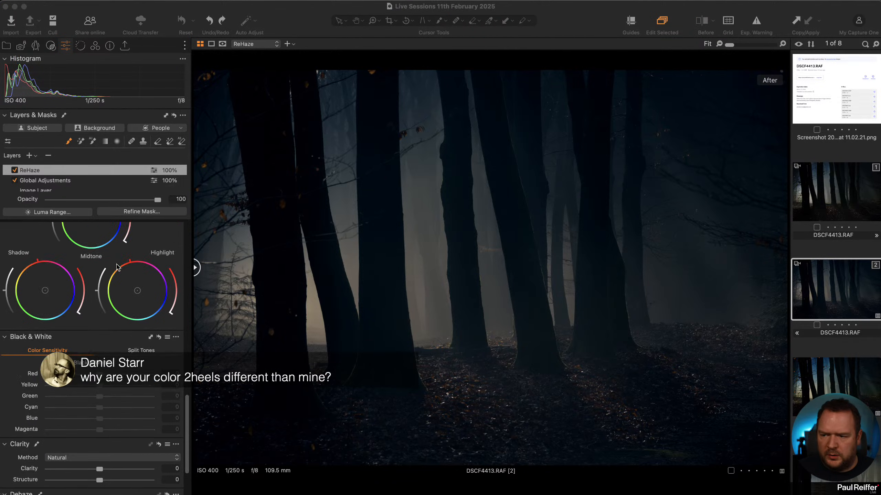
pyautogui.click(13, 297)
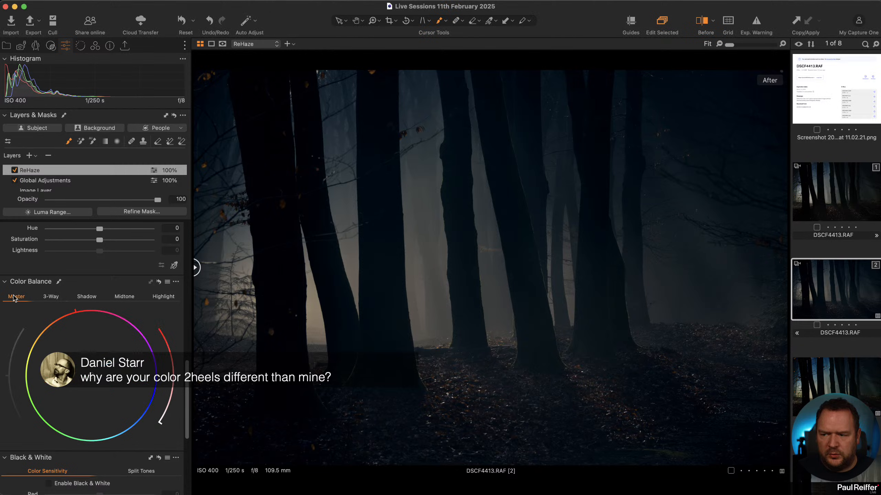
pyautogui.click(90, 299)
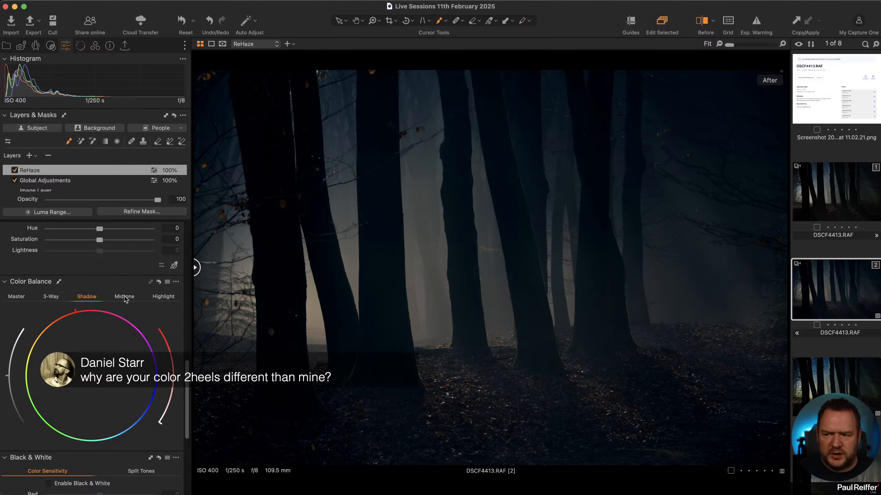
pyautogui.click(52, 298)
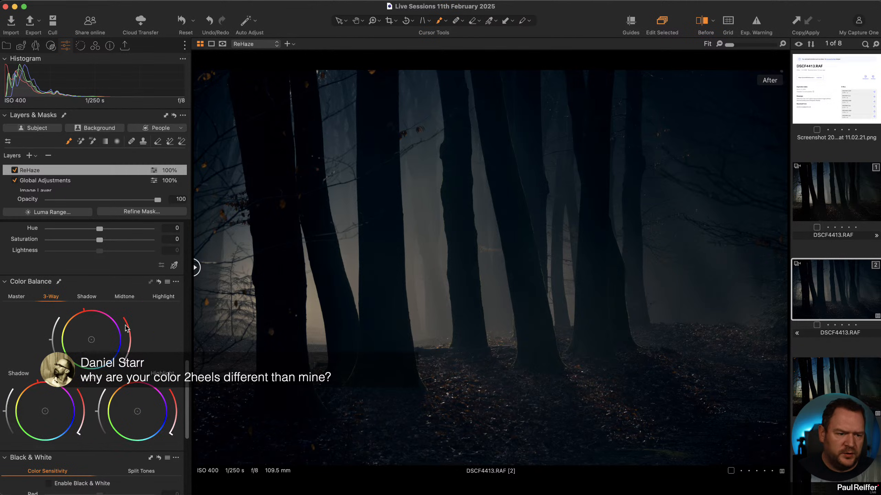
pyautogui.rightClick(143, 326)
pyautogui.rightClick(109, 337)
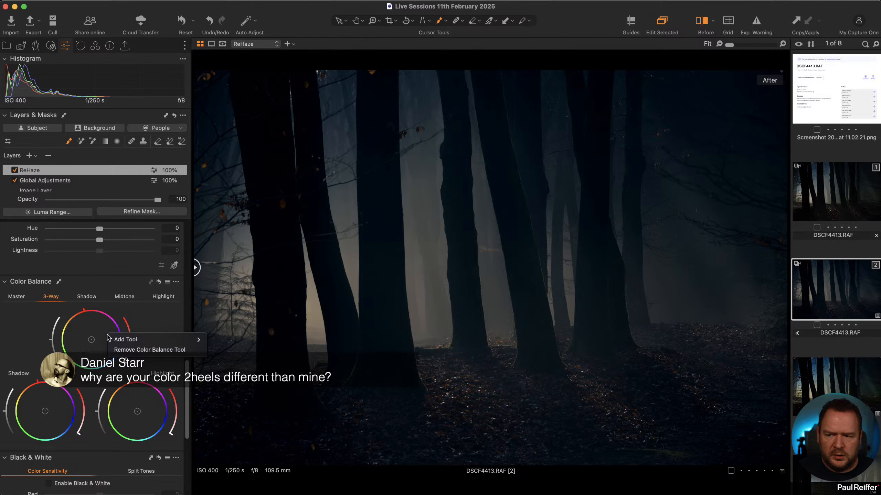
pyautogui.click(153, 322)
pyautogui.click(176, 281)
pyautogui.click(177, 282)
pyautogui.click(167, 282)
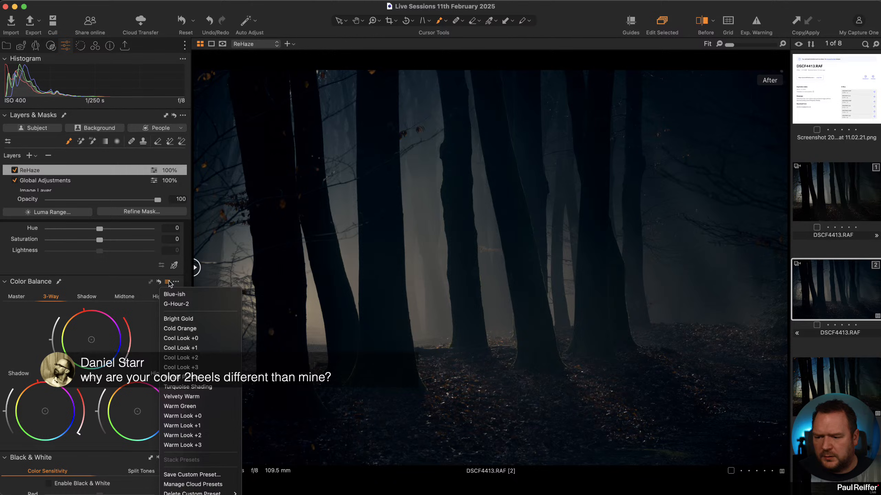
pyautogui.click(169, 283)
pyautogui.rightClick(128, 281)
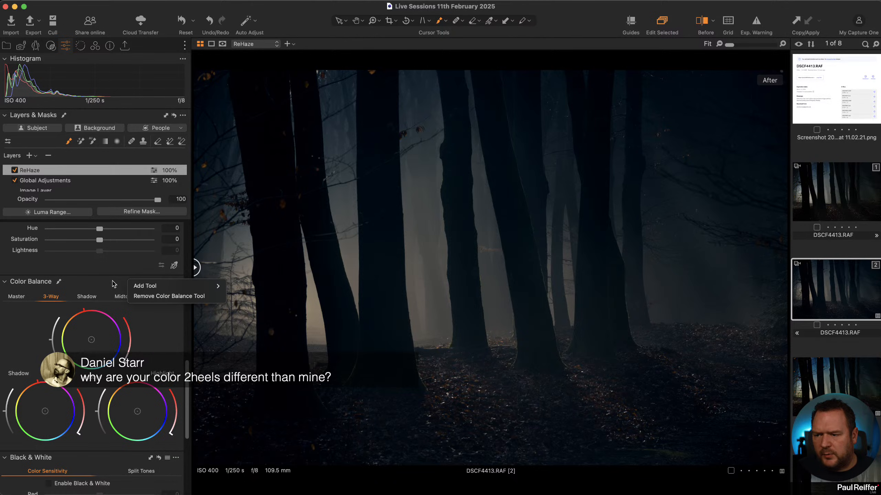
pyautogui.click(113, 284)
pyautogui.rightClick(87, 324)
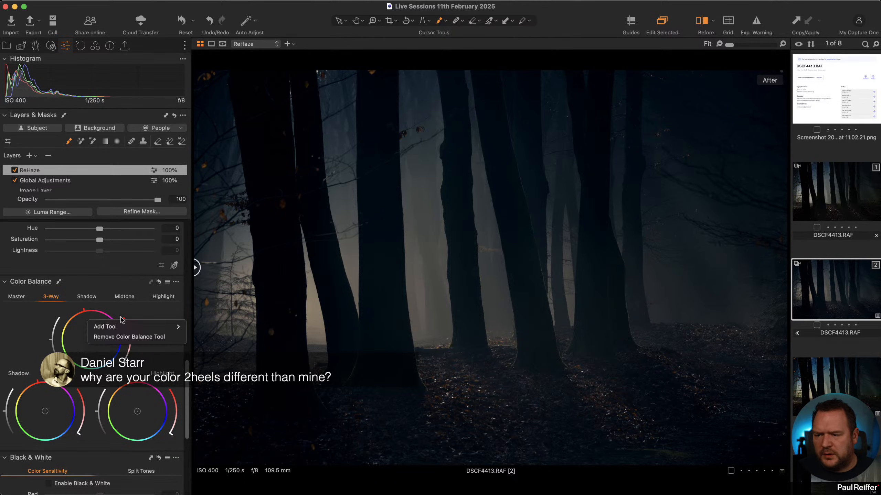
pyautogui.click(141, 313)
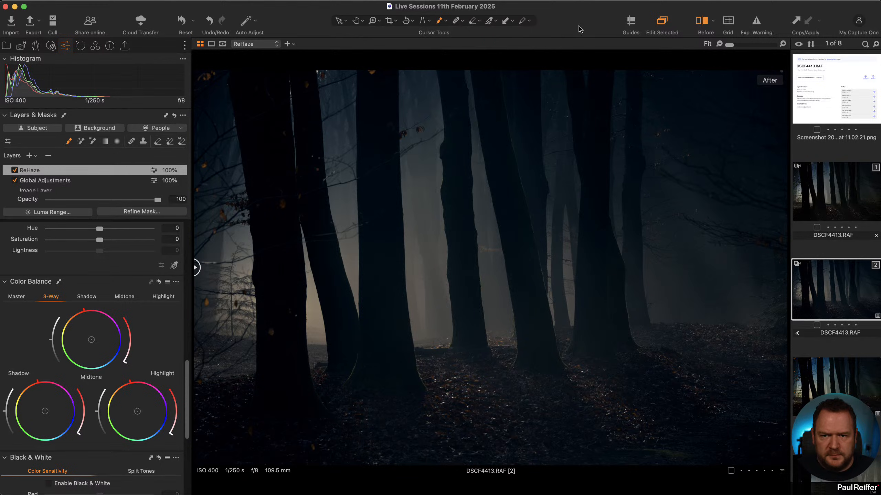
# Step: Extend the ReHaze mask over the upper trunks with the mask overlay displayed, and compare the image with the layer off and on
pyautogui.press('m')
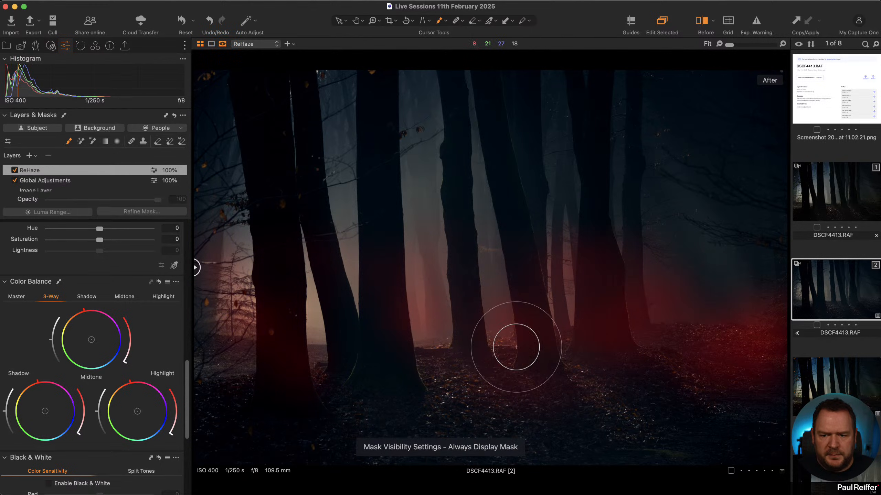
pyautogui.moveTo(372, 125)
pyautogui.mouseDown()
pyautogui.moveTo(206, 92)
pyautogui.moveTo(492, 110)
pyautogui.moveTo(548, 91)
pyautogui.moveTo(422, 48)
pyautogui.moveTo(337, 76)
pyautogui.mouseUp()
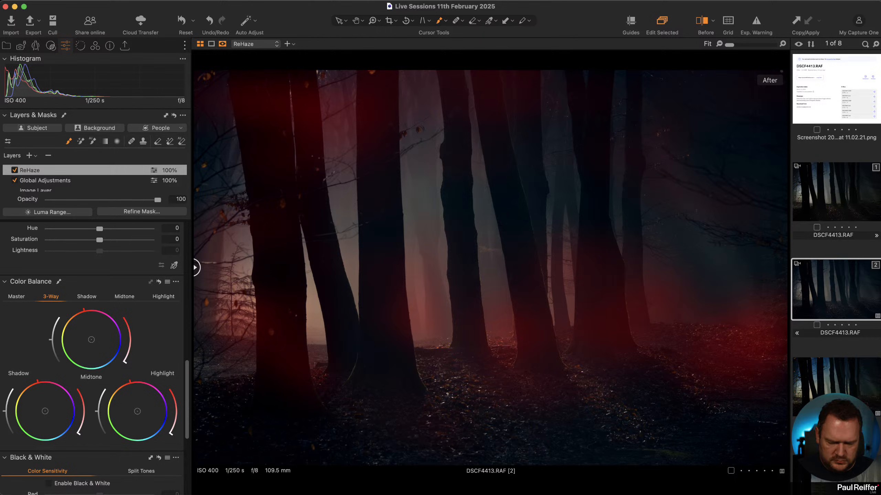
pyautogui.press('m')
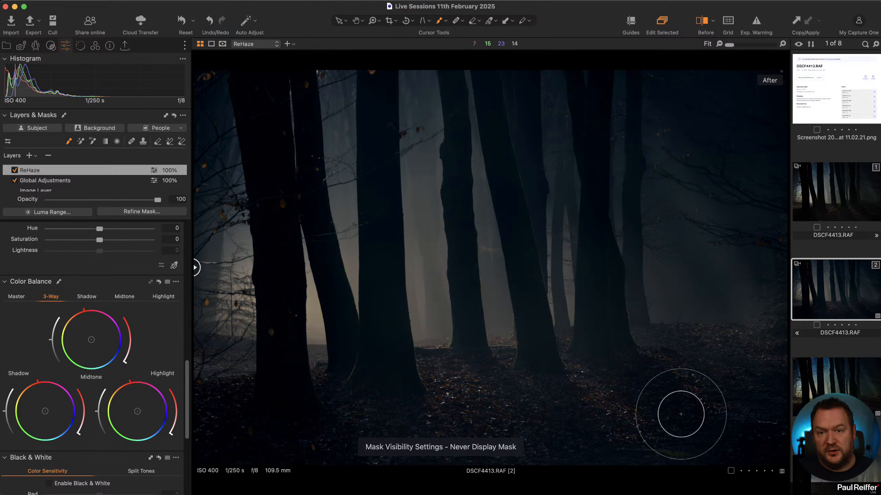
pyautogui.click(15, 171)
pyautogui.click(14, 171)
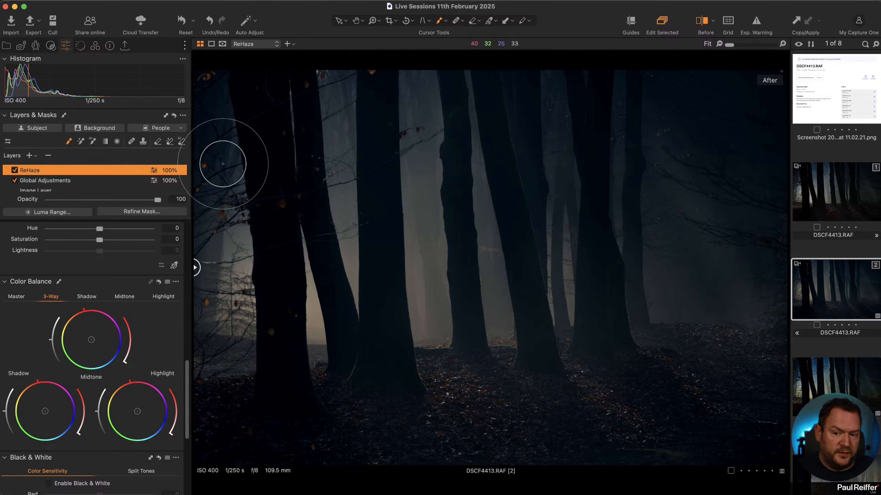
# Step: Check the ReHaze mask coverage, set the layer's Dehaze amount to -76, and darken the vignetting slightly
pyautogui.scroll(-3, 119, 363)
pyautogui.scroll(-3, 119, 363)
pyautogui.moveTo(67, 438)
pyautogui.mouseDown()
pyautogui.moveTo(79, 440)
pyautogui.moveTo(58, 440)
pyautogui.mouseUp()
pyautogui.press('m')
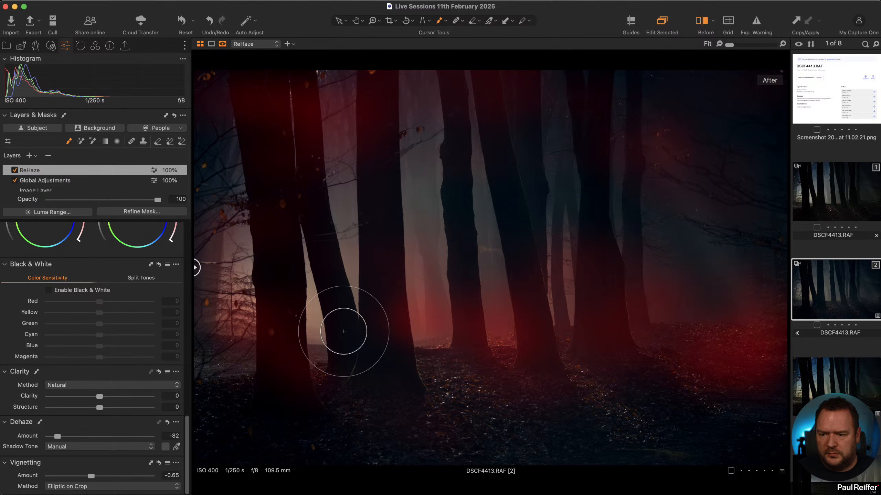
pyautogui.press('m')
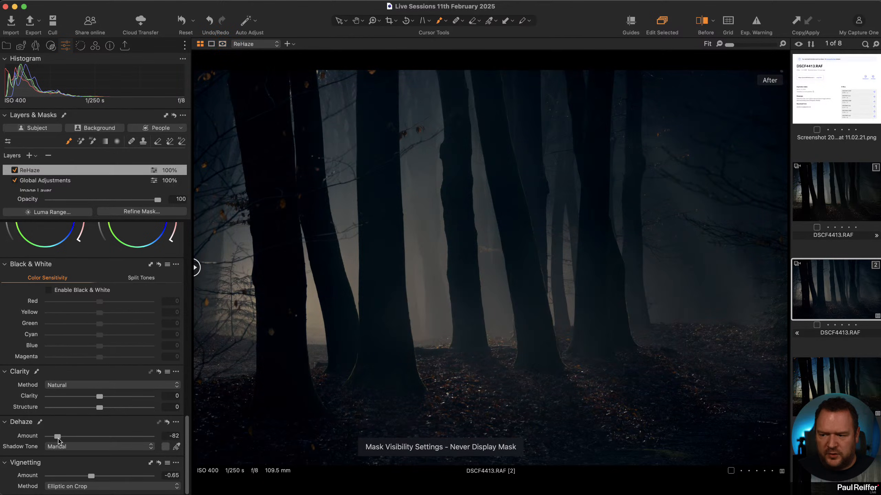
pyautogui.moveTo(55, 438)
pyautogui.mouseDown()
pyautogui.moveTo(122, 444)
pyautogui.moveTo(49, 445)
pyautogui.moveTo(60, 440)
pyautogui.mouseUp()
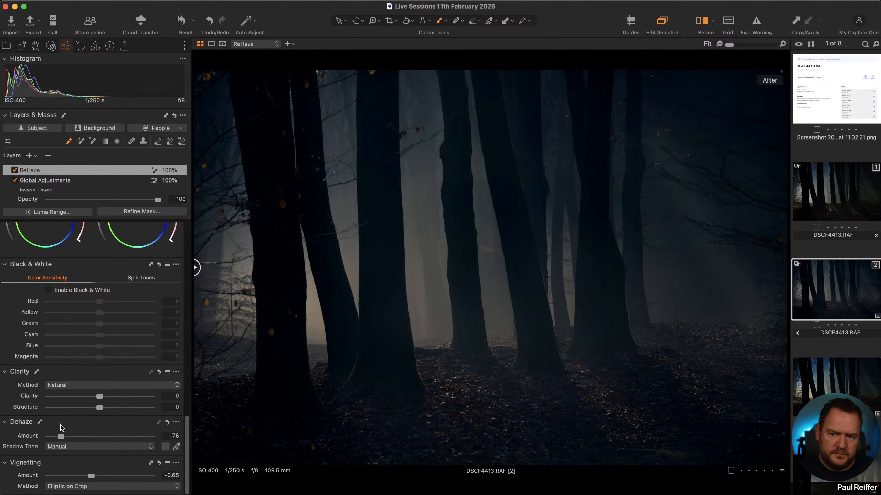
pyautogui.moveTo(90, 480); pyautogui.dragTo(88, 480)
# Step: Raise the Exposure to 0.52 on the Global Adjustments layer
pyautogui.scroll(15, 87, 363)
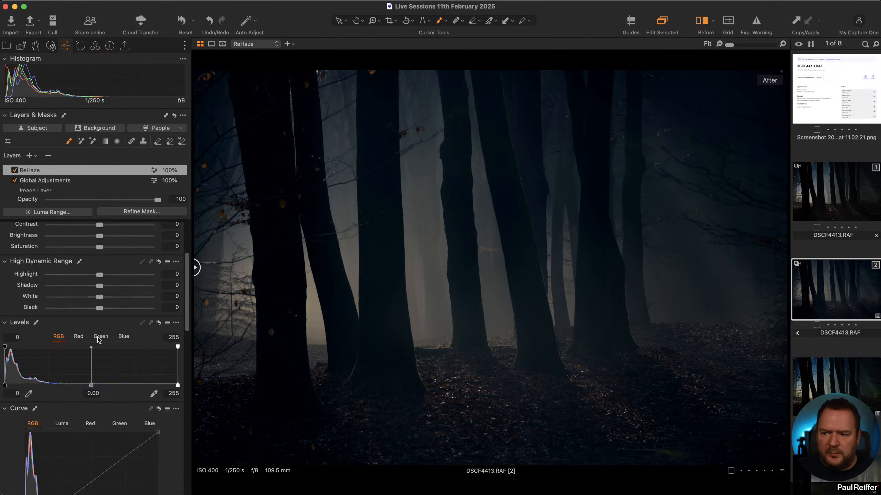
pyautogui.moveTo(100, 316); pyautogui.dragTo(103, 316)
pyautogui.click(49, 181)
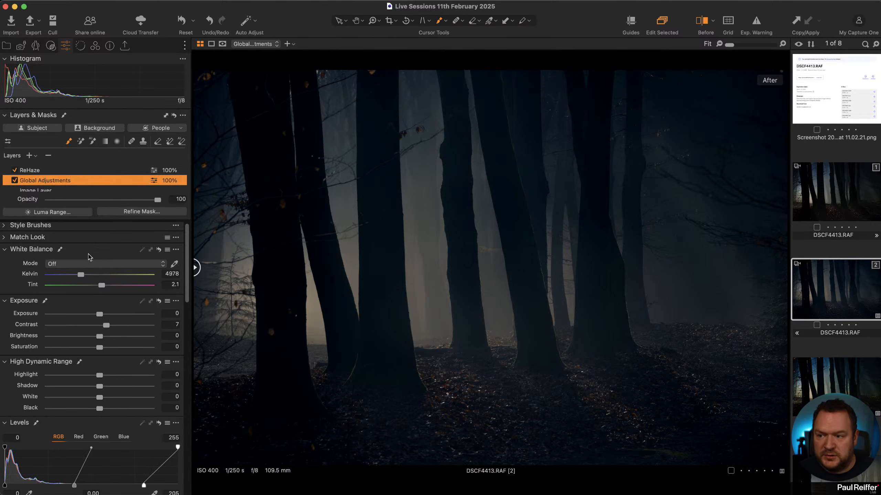
pyautogui.moveTo(99, 315); pyautogui.dragTo(106, 315)
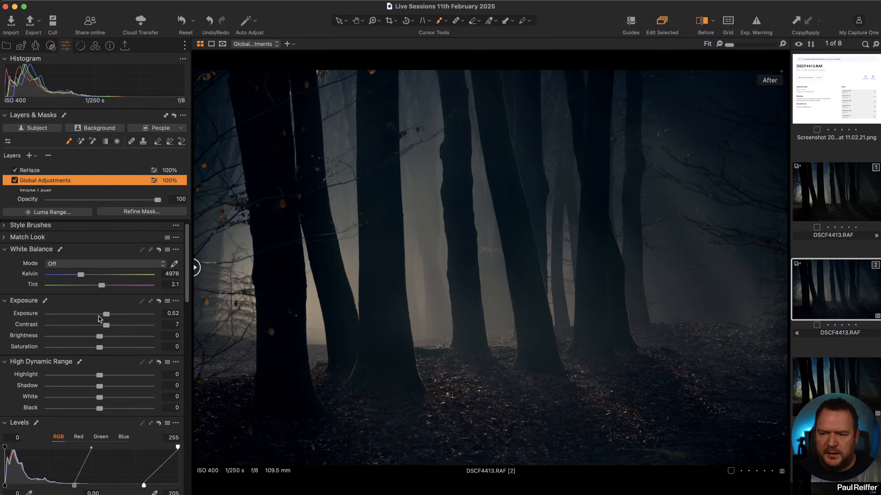
# Step: Set the High Dynamic Range Shadow to -25 on the Global Adjustments layer, and select the ReHaze layer
pyautogui.moveTo(100, 387); pyautogui.dragTo(88, 387)
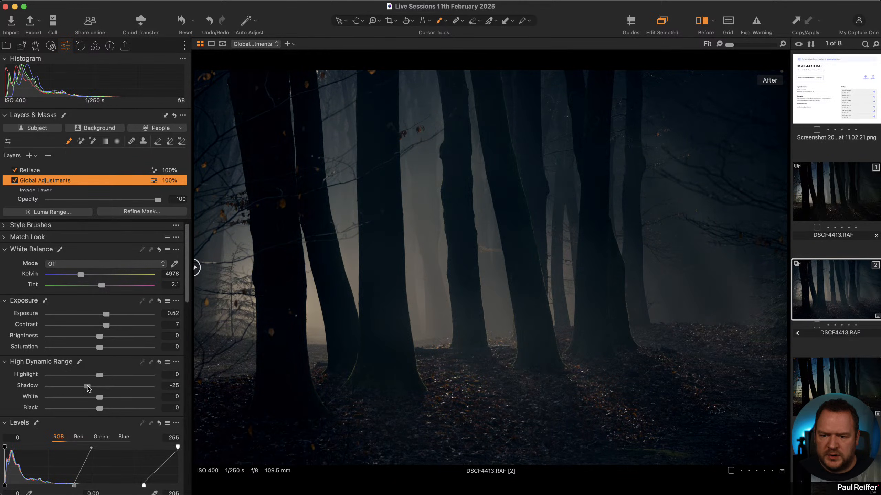
pyautogui.scroll(-3, 93, 385)
pyautogui.scroll(-10, 96, 392)
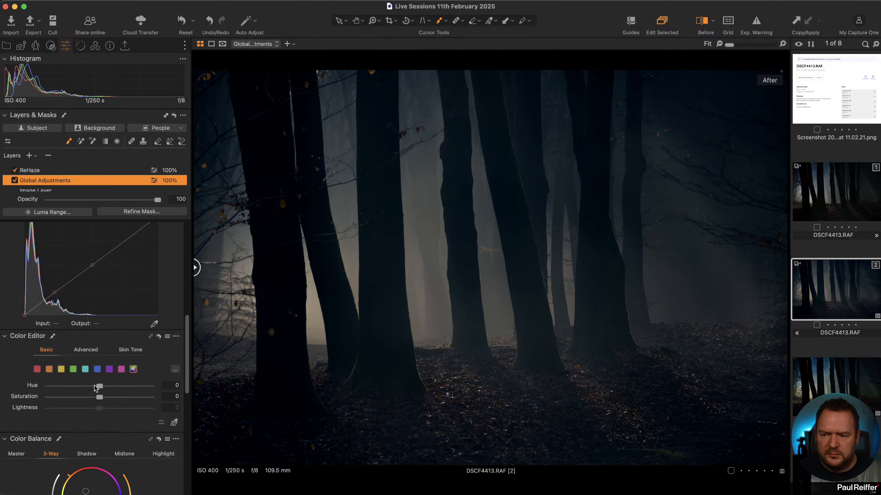
pyautogui.scroll(-3, 99, 400)
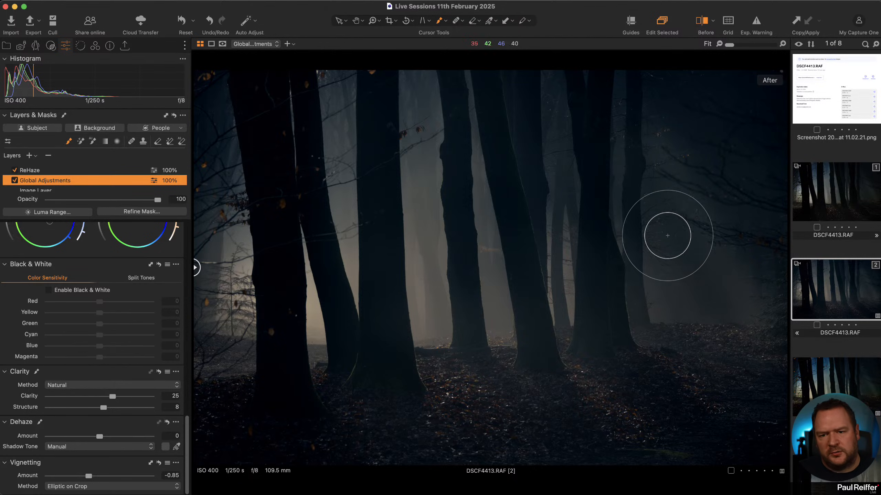
pyautogui.click(33, 170)
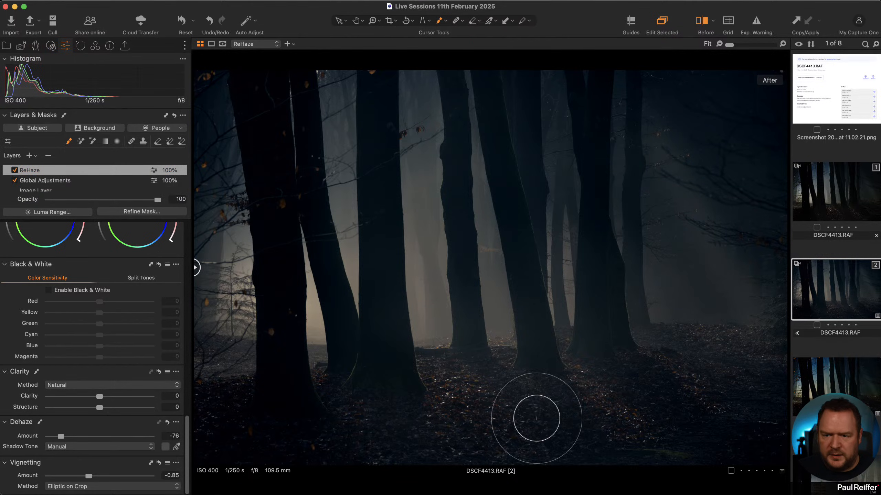
# Step: Compare variant 2 of DSCF4413.RAF with the unedited variant 1 and with DSCF4413.eip
pyautogui.click(838, 193)
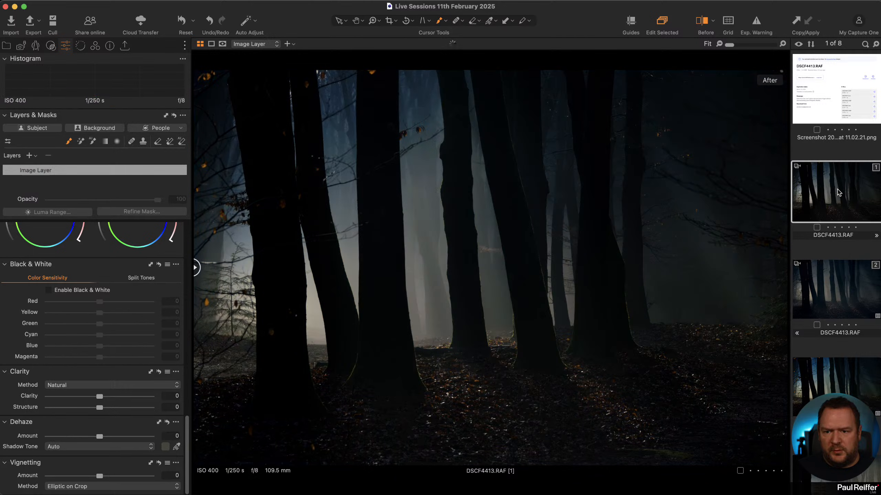
pyautogui.click(842, 287)
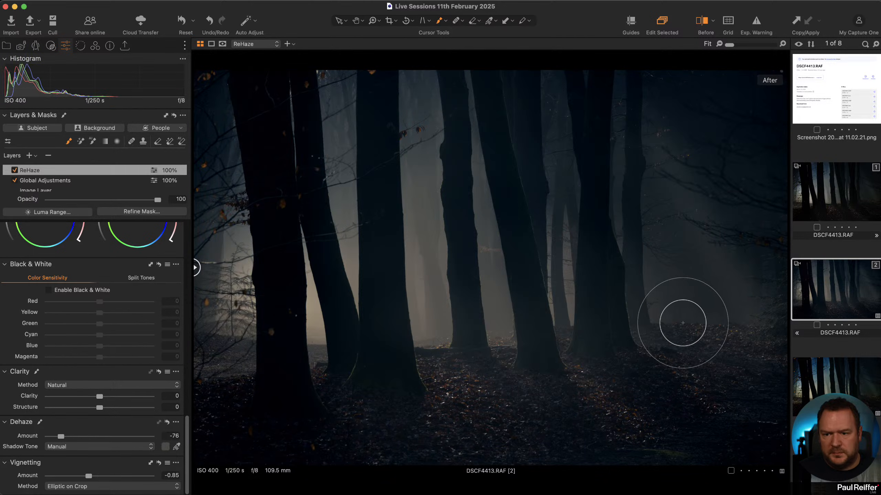
pyautogui.click(836, 383)
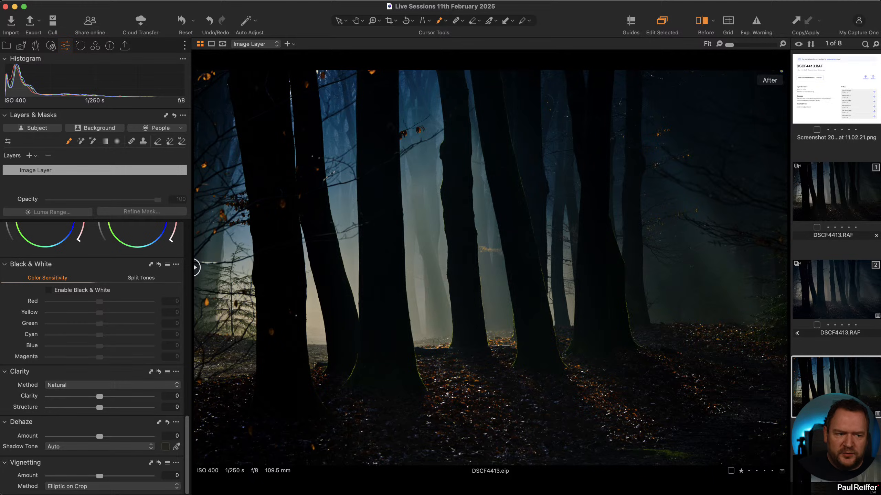
pyautogui.scroll(5, 450, 336)
pyautogui.scroll(-5, 450, 337)
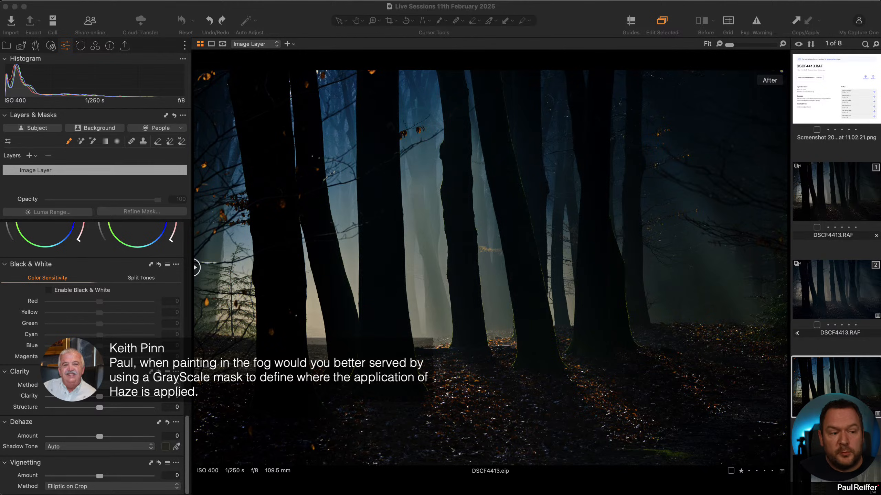
# Step: Inspect the ReHaze layer of variant 2 as a grayscale mask, and return to the normal image without the mask
pyautogui.click(845, 285)
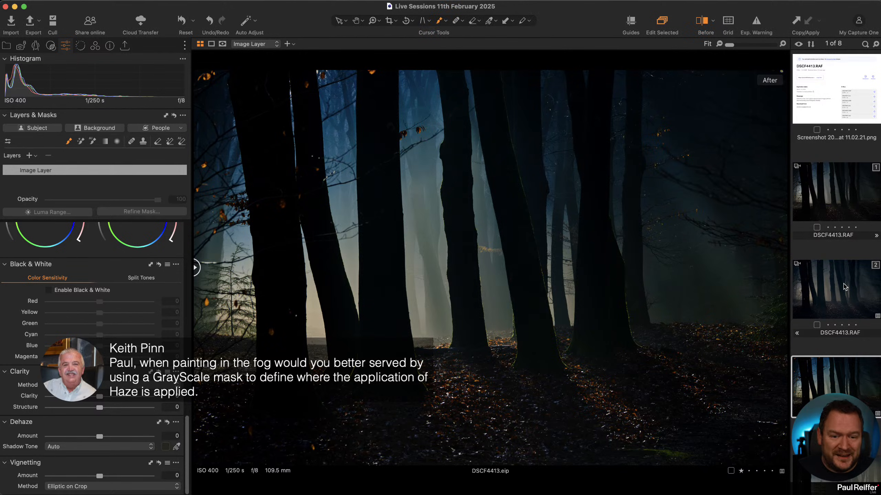
pyautogui.hotkey('alt', 'm')
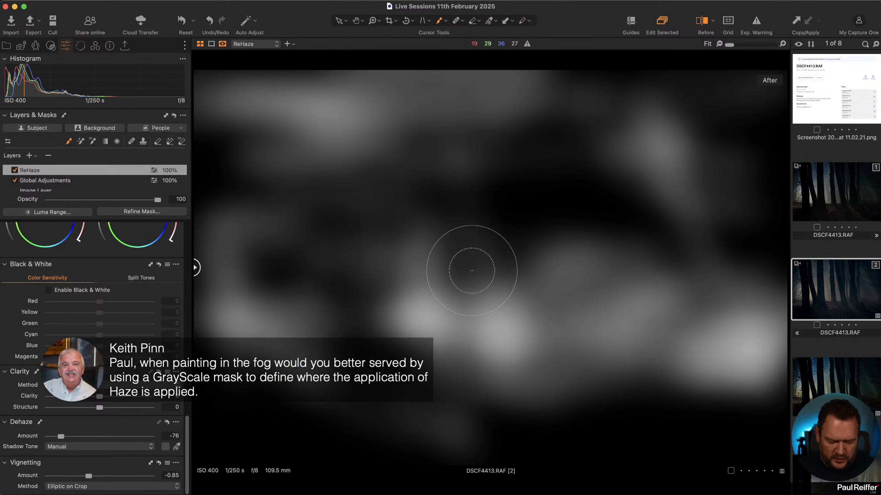
pyautogui.press('m')
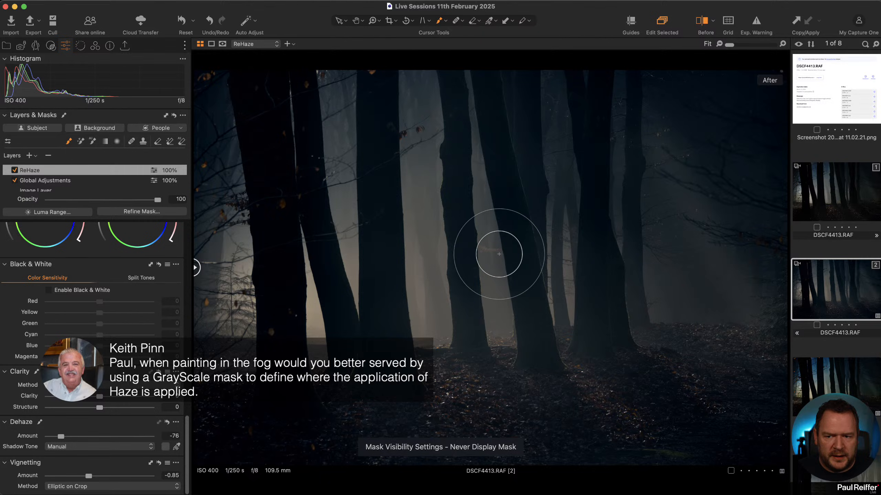
# Step: Compare variants 1 and 2 of DSCF4413.RAF again, checking the haze around the large trunk and the ground beneath it
pyautogui.moveTo(232, 228)
pyautogui.mouseDown()
pyautogui.moveTo(301, 367)
pyautogui.moveTo(314, 419)
pyautogui.mouseUp()
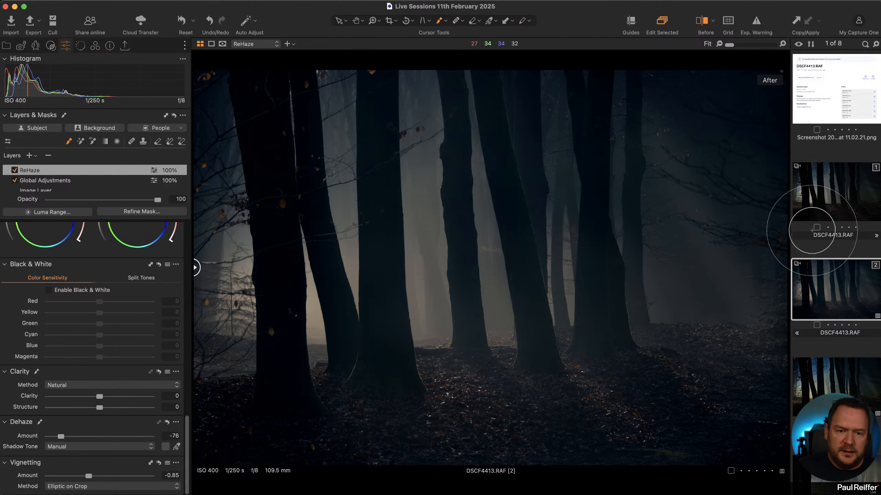
pyautogui.click(825, 199)
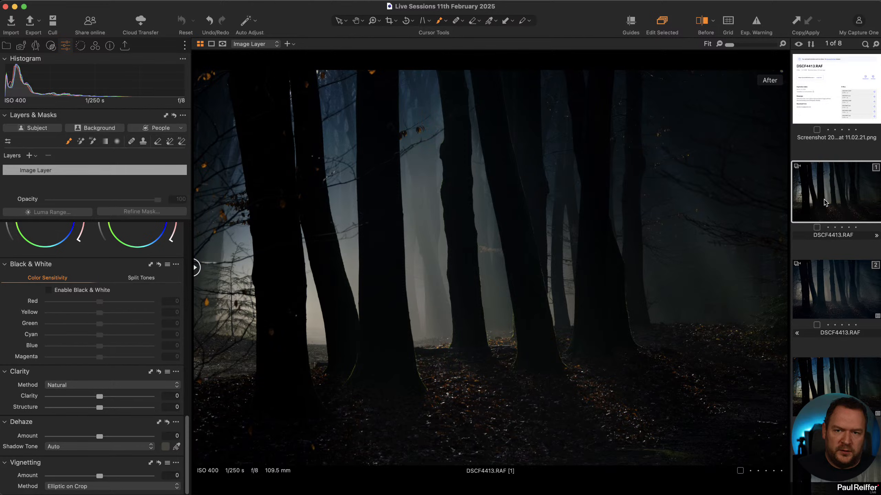
pyautogui.click(813, 280)
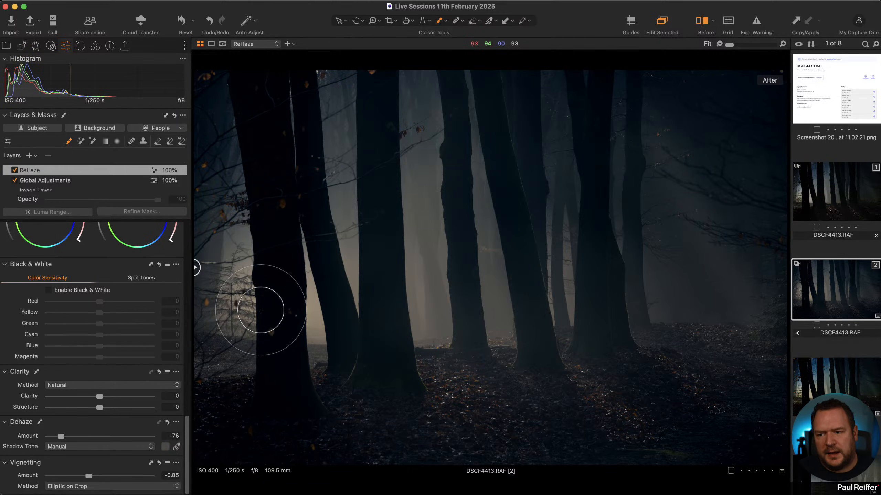
pyautogui.moveTo(239, 389); pyautogui.dragTo(284, 401)
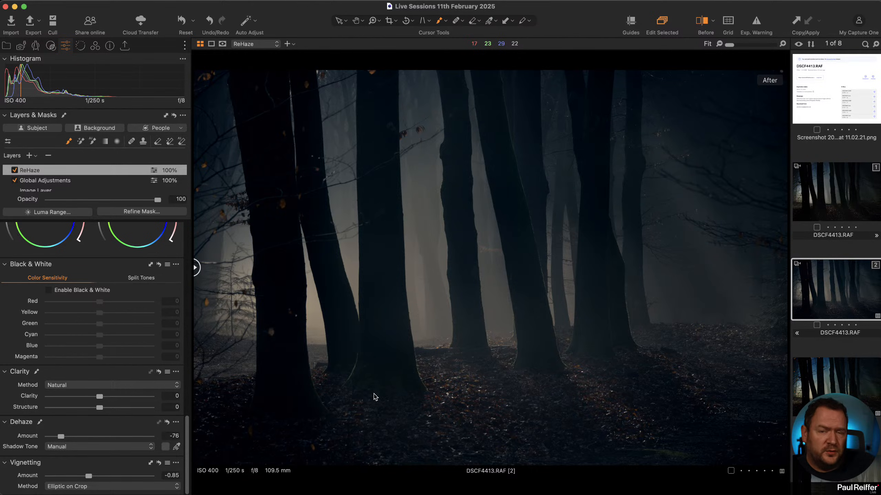
# Step: Try the Film Standard and Auto curves in Base Characteristics on variant 2, and restore the Linear Response curve
pyautogui.click(93, 47)
pyautogui.click(70, 252)
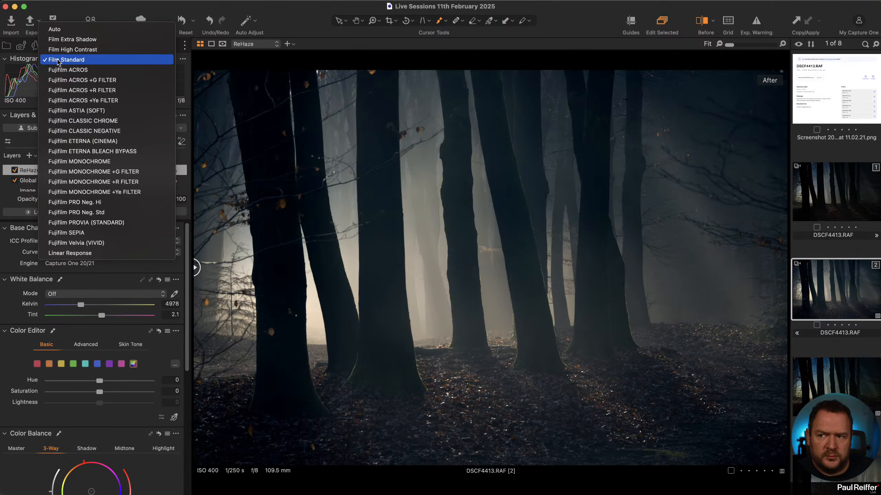
pyautogui.click(81, 253)
pyautogui.click(81, 255)
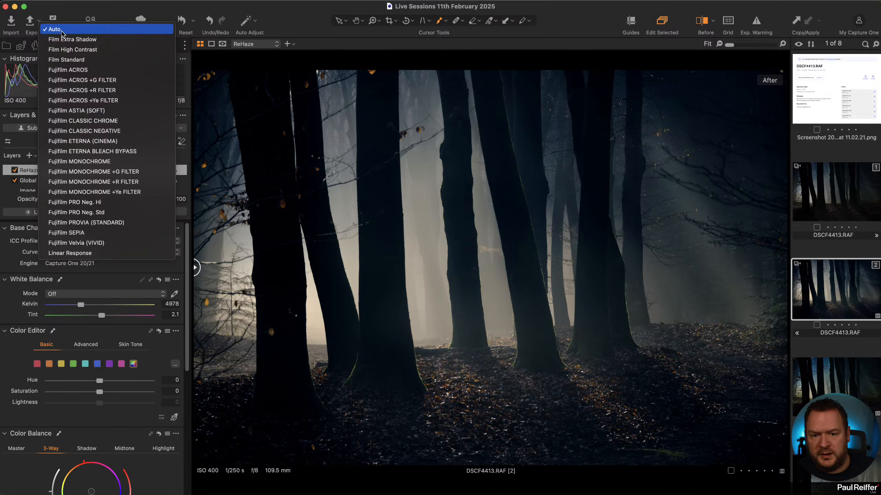
pyautogui.click(290, 15)
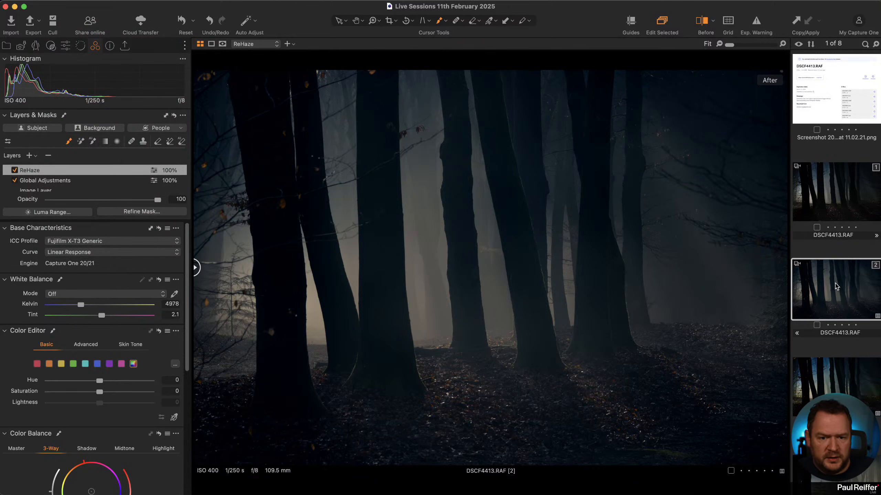
# Step: Clone variant 2 of DSCF4413.RAF and set the Base Characteristics curve of the clone to Film Standard
pyautogui.rightClick(848, 296)
pyautogui.click(864, 326)
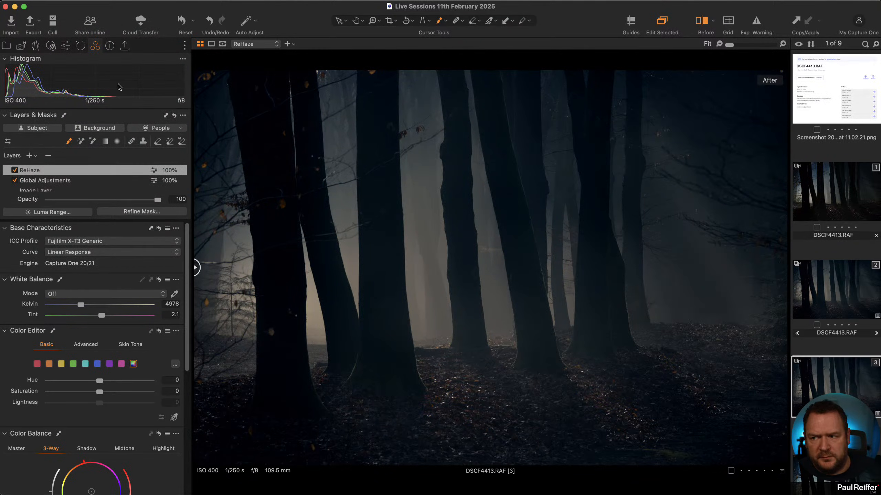
pyautogui.click(88, 252)
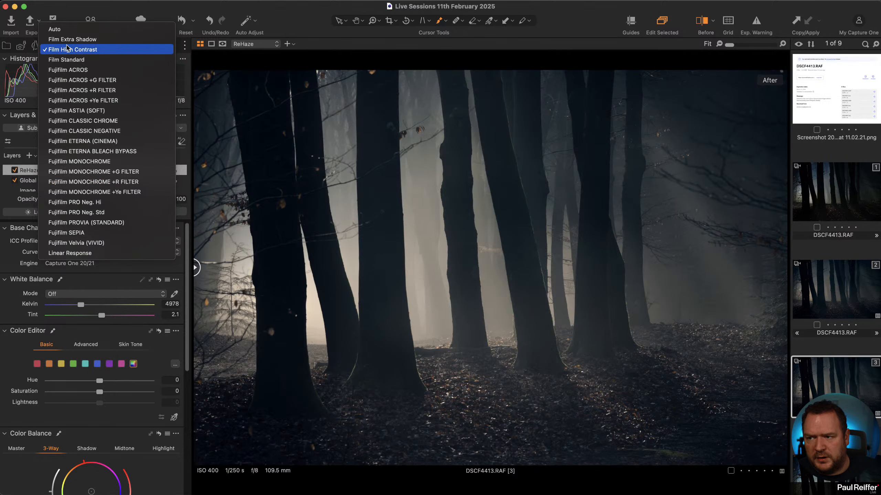
pyautogui.click(96, 60)
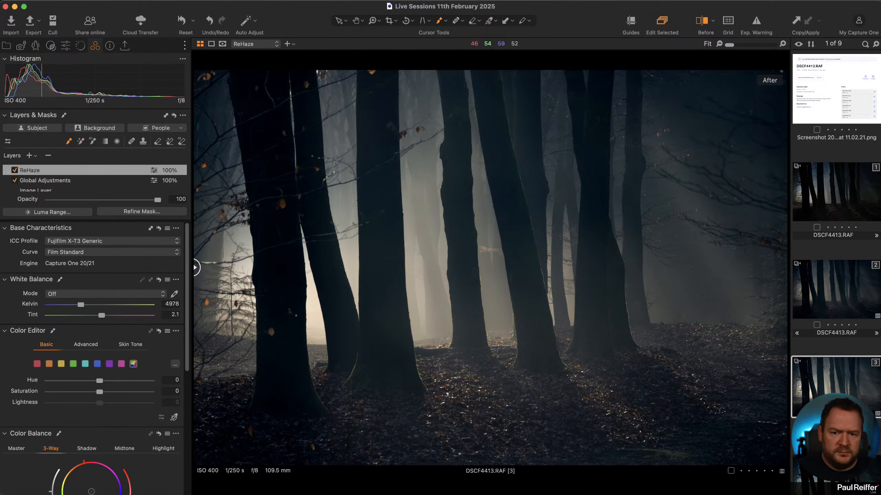
# Step: Compare the Linear Response variant 2 with the Film Standard variant 3 and with DSCF4413.eip
pyautogui.click(845, 281)
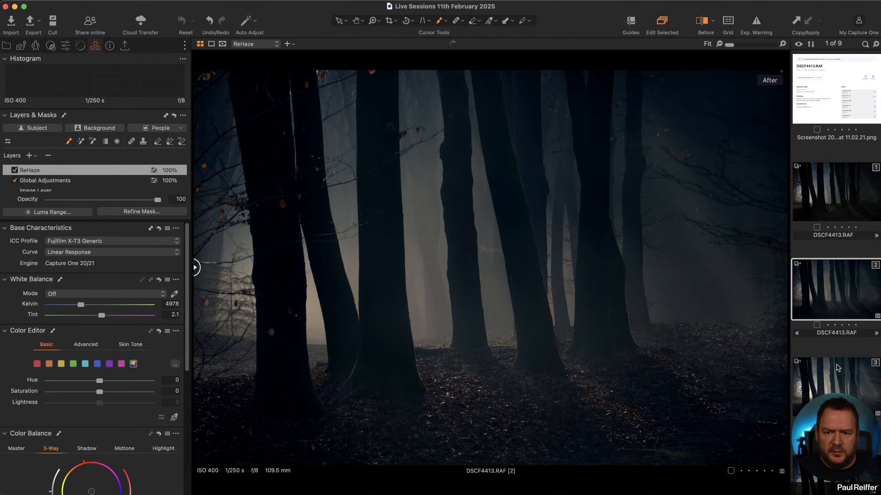
pyautogui.click(836, 367)
pyautogui.click(832, 304)
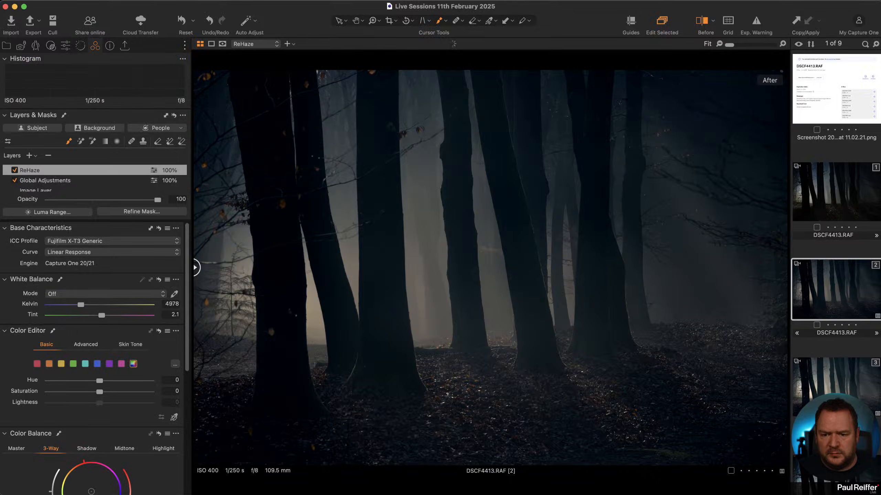
pyautogui.click(826, 466)
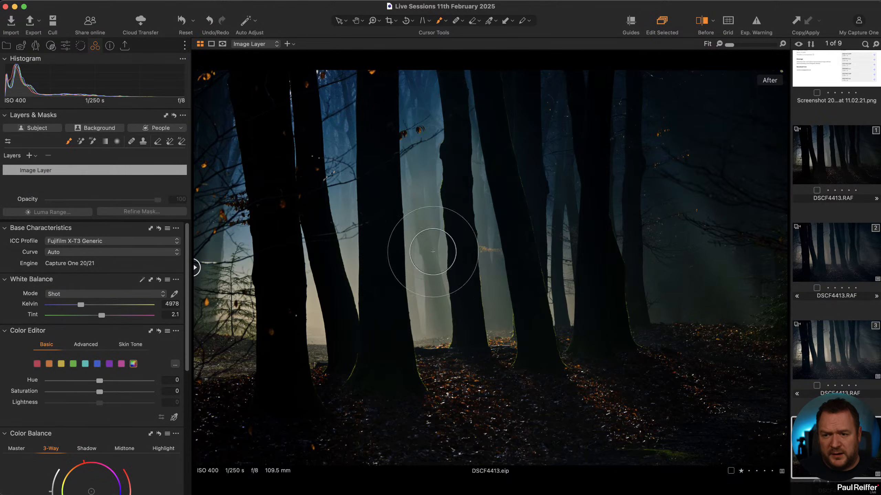
# Step: View the second forest photo, first DSCF4422.RAF and its edited version DSCF4422.eip
pyautogui.scroll(-5, 88, 370)
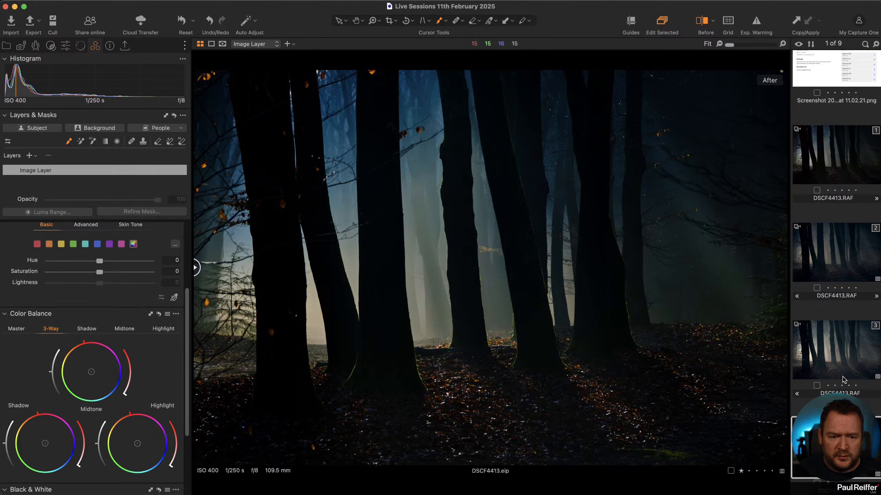
pyautogui.scroll(-6, 844, 379)
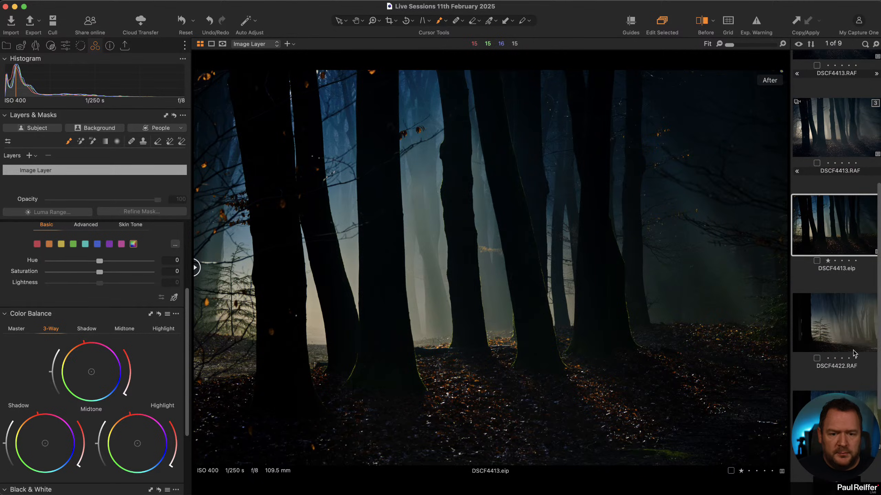
pyautogui.click(830, 329)
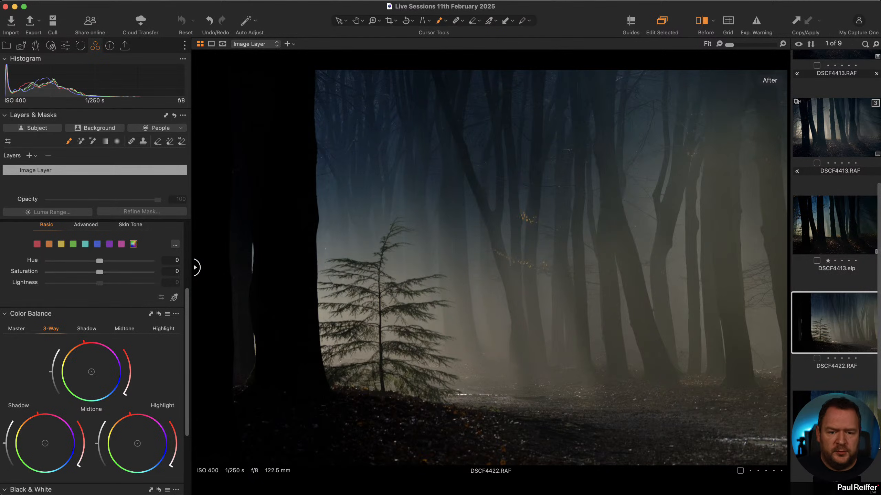
pyautogui.press('Down')
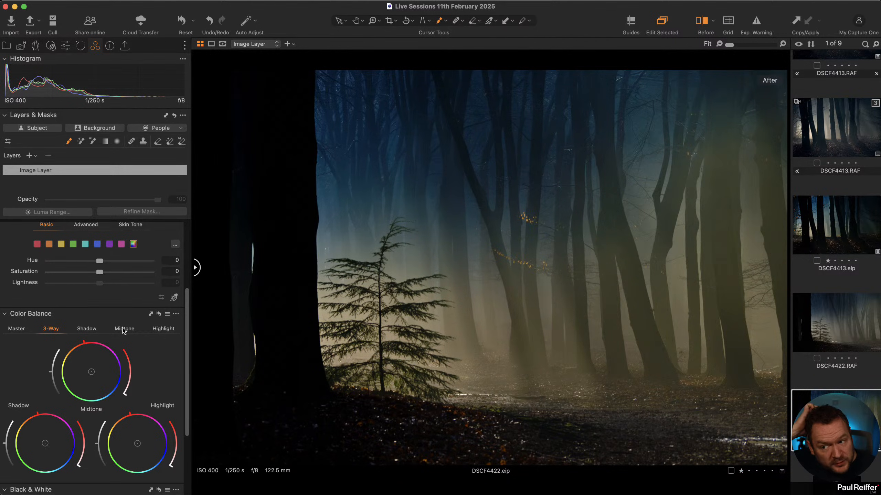
# Step: Examine the Dehaze, Clarity, Color Balance and Color Editor settings of DSCF4422.eip, including the blue and green color ranges
pyautogui.scroll(-3, 166, 342)
pyautogui.scroll(6, 145, 341)
pyautogui.scroll(2, 145, 341)
pyautogui.scroll(-7, 121, 278)
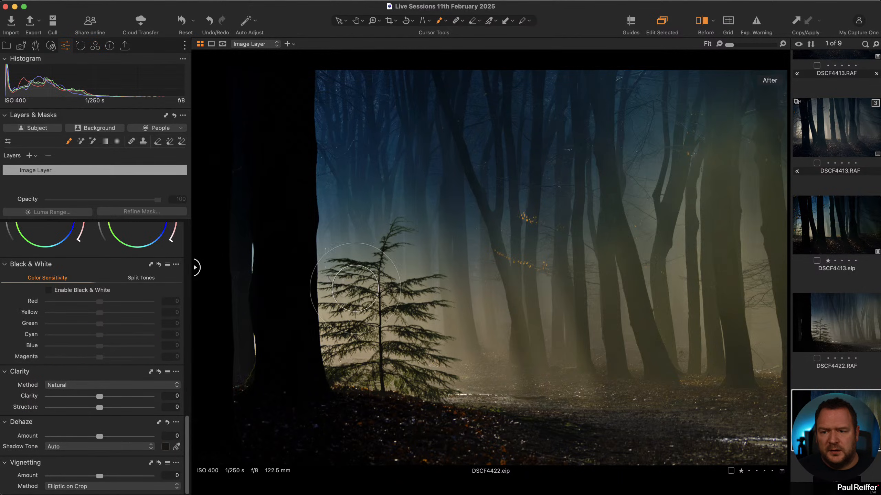
pyautogui.scroll(5, 93, 421)
pyautogui.scroll(3, 86, 423)
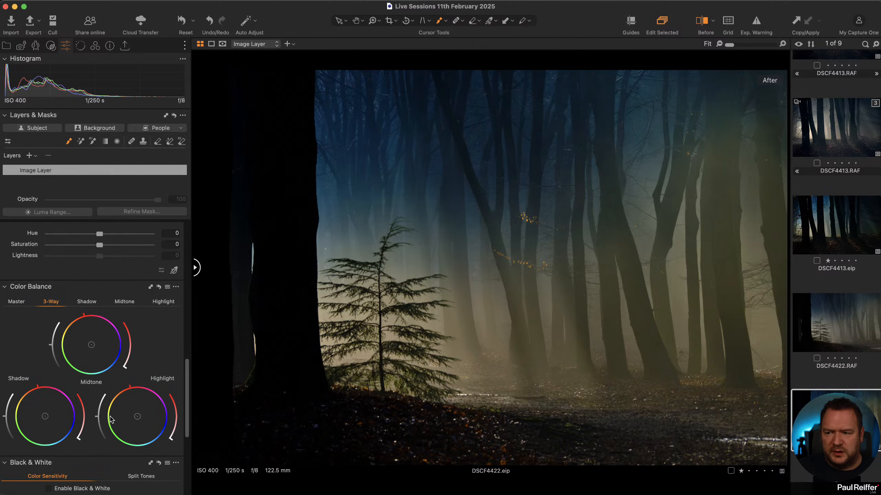
pyautogui.scroll(3, 19, 314)
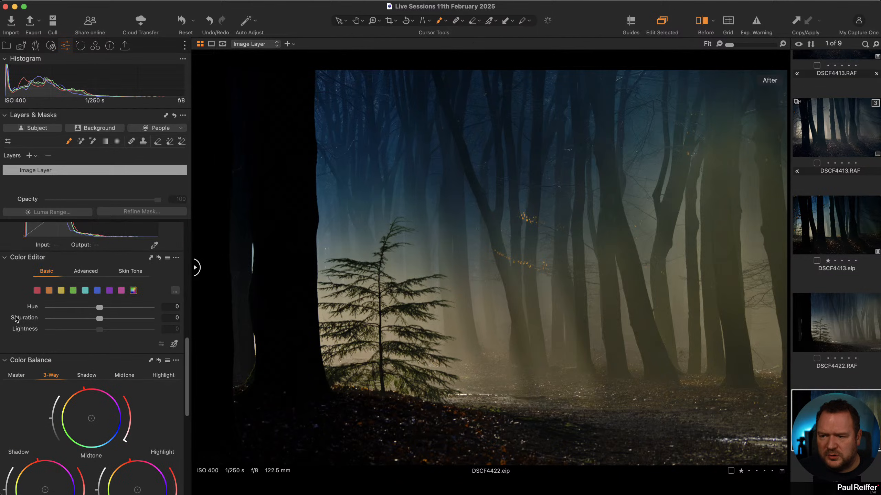
pyautogui.click(97, 291)
pyautogui.click(73, 291)
pyautogui.scroll(8, 91, 325)
pyautogui.scroll(8, 89, 325)
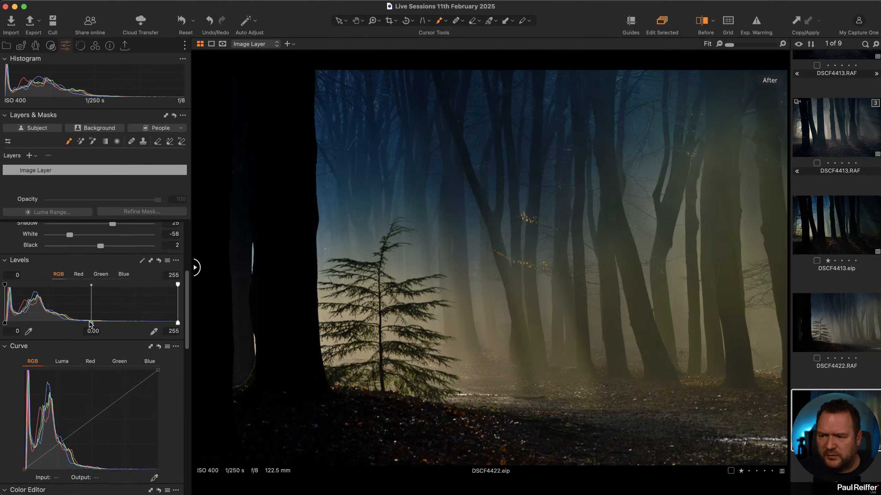
# Step: Examine the Levels and Curve channels of DSCF4422.eip, return both to RGB, and review its Exposure and High Dynamic Range settings
pyautogui.click(63, 432)
pyautogui.click(92, 431)
pyautogui.click(102, 344)
pyautogui.click(73, 346)
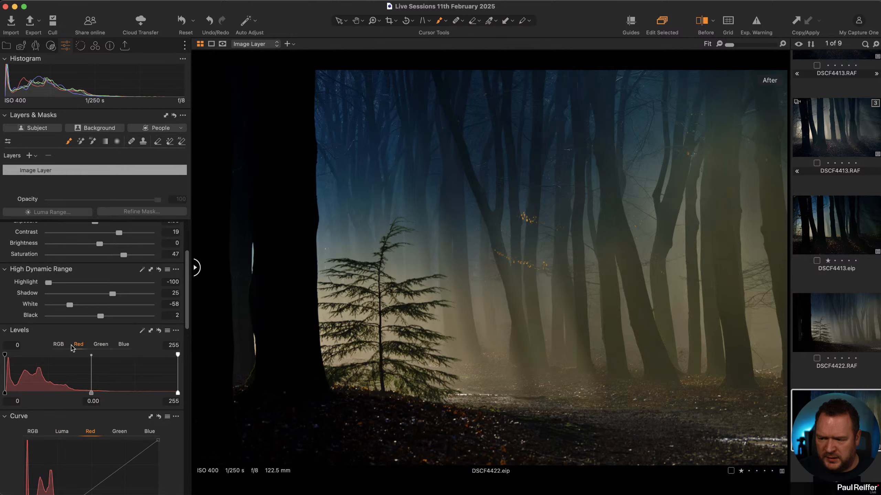
pyautogui.click(58, 345)
pyautogui.click(33, 431)
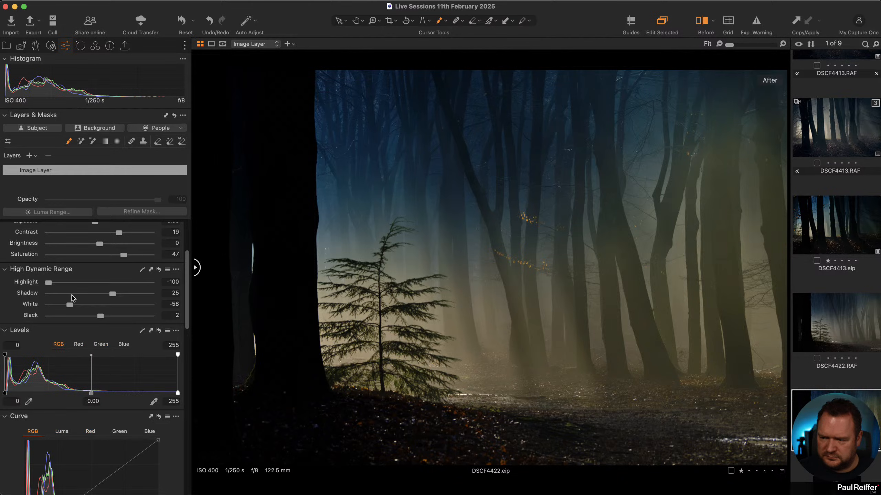
pyautogui.scroll(3, 125, 313)
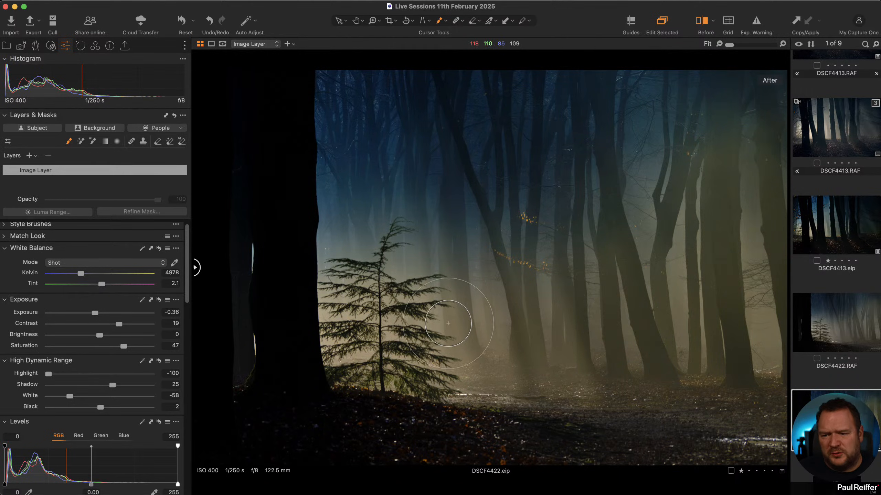
# Step: View DSCF4422.RAF and compare variants 3 and 2 of DSCF4413.RAF
pyautogui.click(822, 309)
pyautogui.click(846, 121)
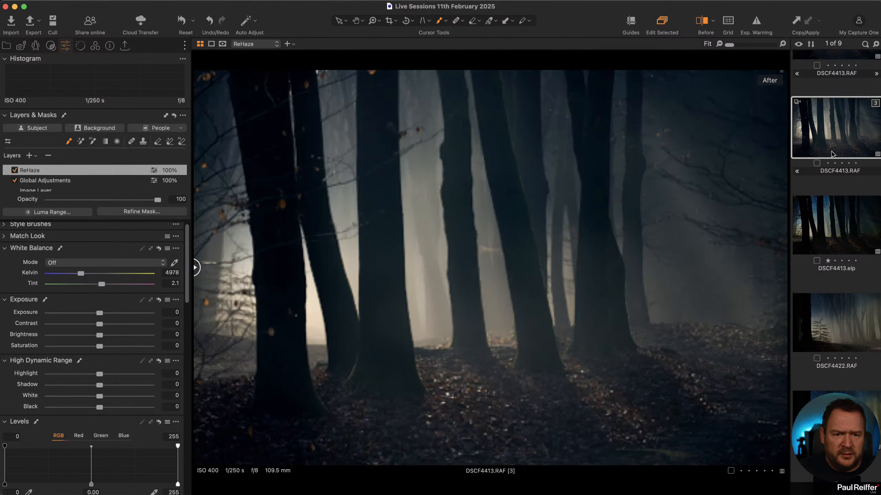
pyautogui.scroll(3, 839, 139)
pyautogui.click(835, 146)
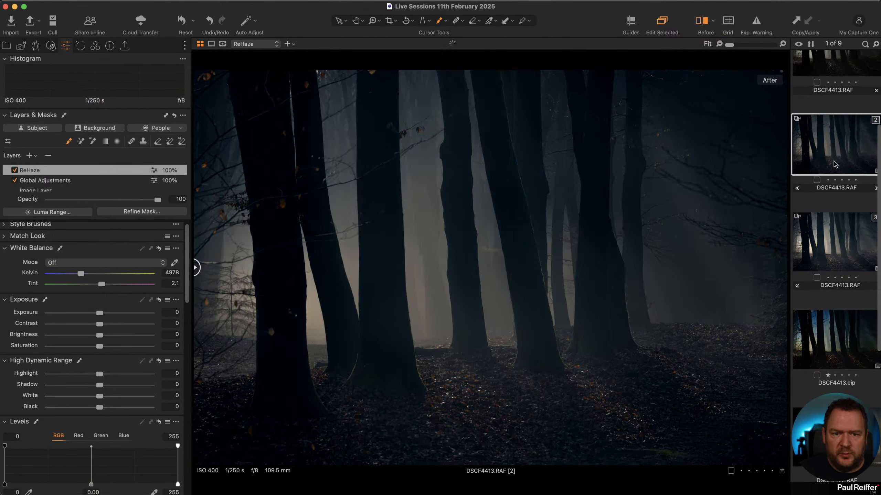
pyautogui.scroll(1, 842, 153)
pyautogui.click(842, 232)
# Step: Clone a new variant of DSCF4422.RAF and apply to it the adjustments copied from variant 2 of DSCF4413.RAF
pyautogui.click(846, 152)
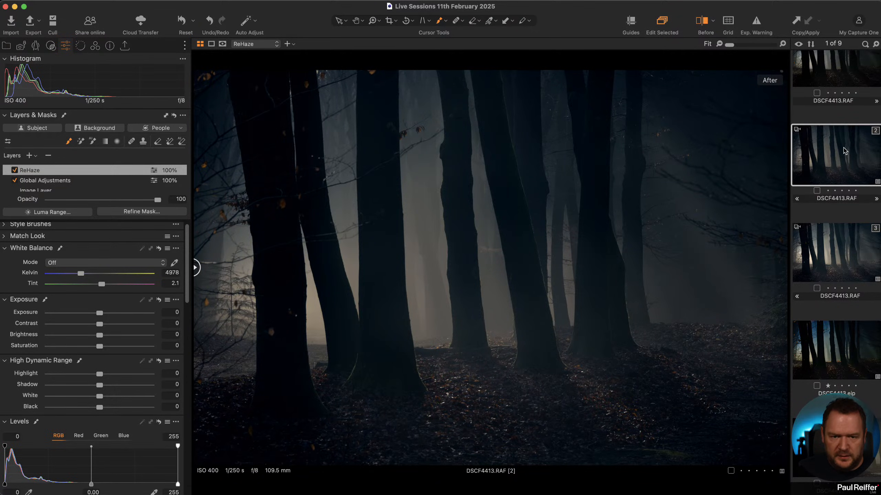
pyautogui.press('super+shift+c')
pyautogui.scroll(-2, 822, 370)
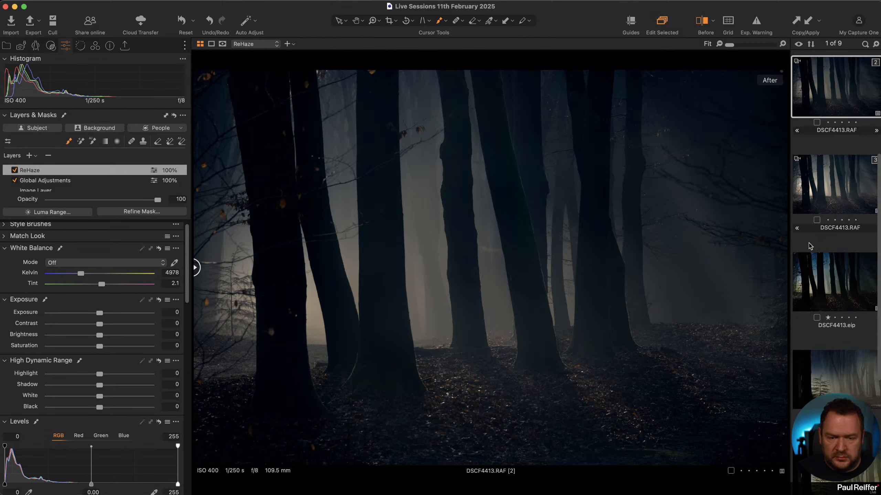
pyautogui.scroll(-2, 832, 327)
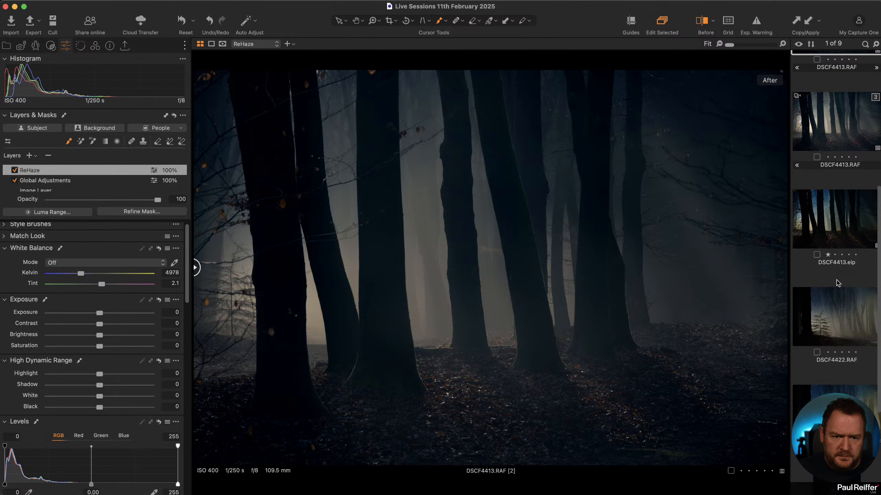
pyautogui.rightClick(839, 321)
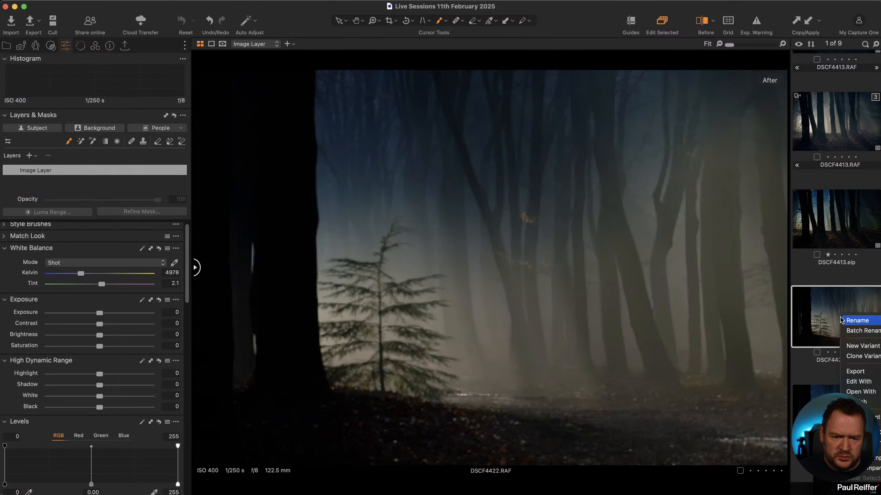
pyautogui.click(846, 357)
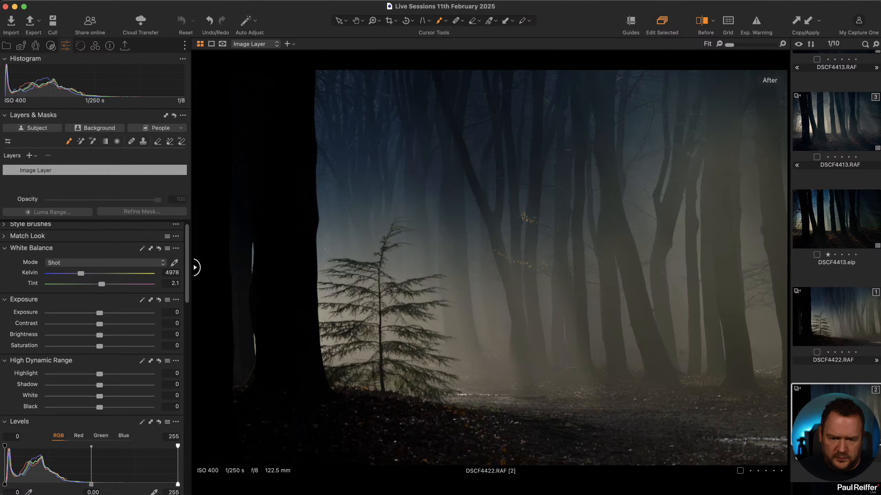
pyautogui.scroll(-4, 815, 288)
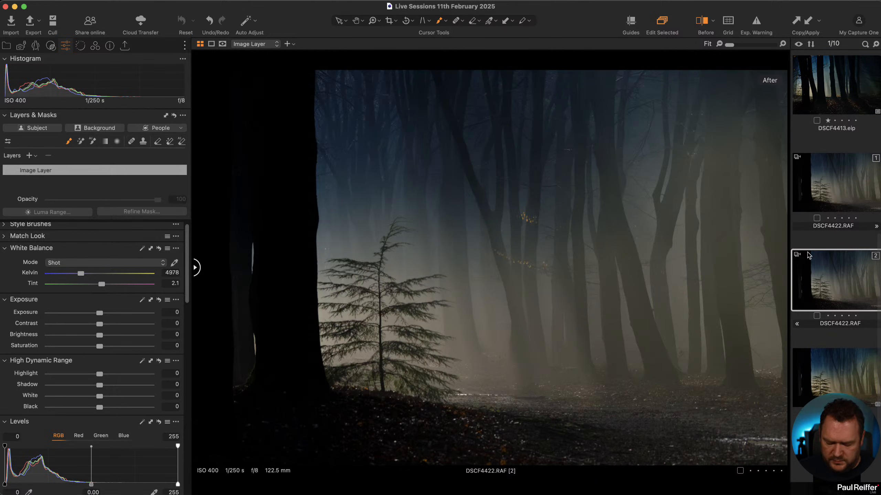
pyautogui.press('super+shift+v')
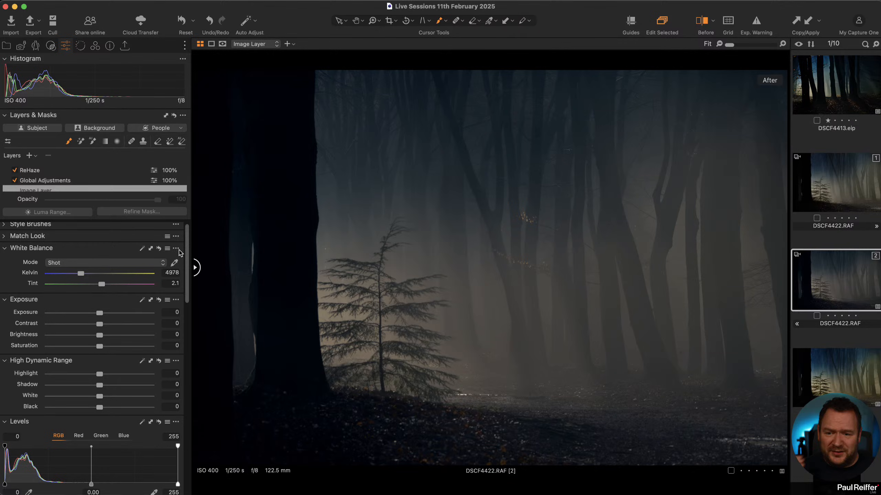
# Step: Check the ReHaze layer's mask on DSCF4422.RAF variant 2 by switching the mask display on and off
pyautogui.click(61, 170)
pyautogui.press('m')
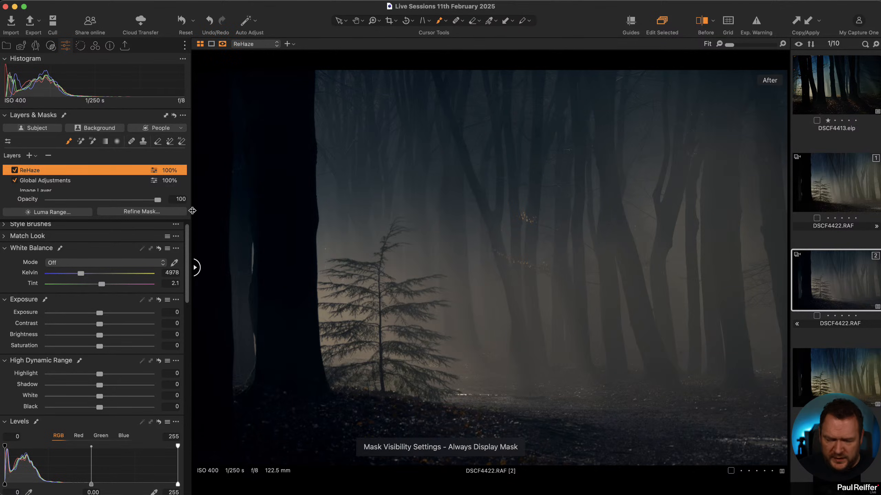
pyautogui.press('m')
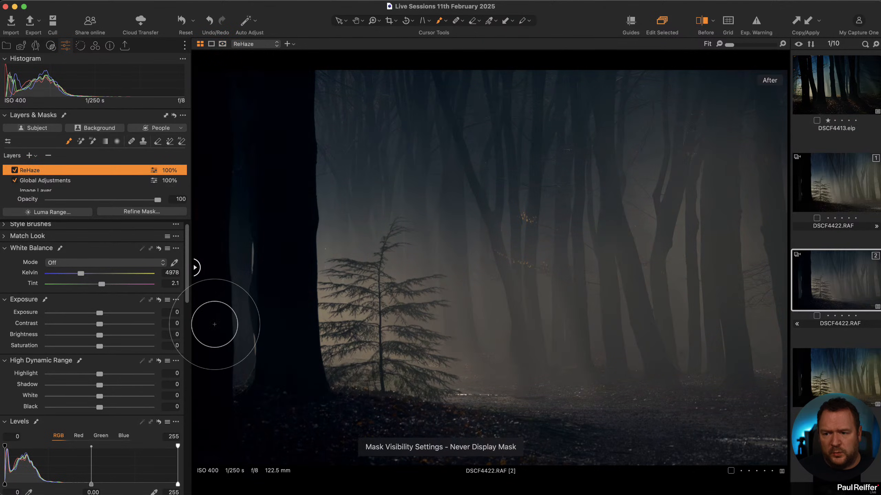
pyautogui.press('m')
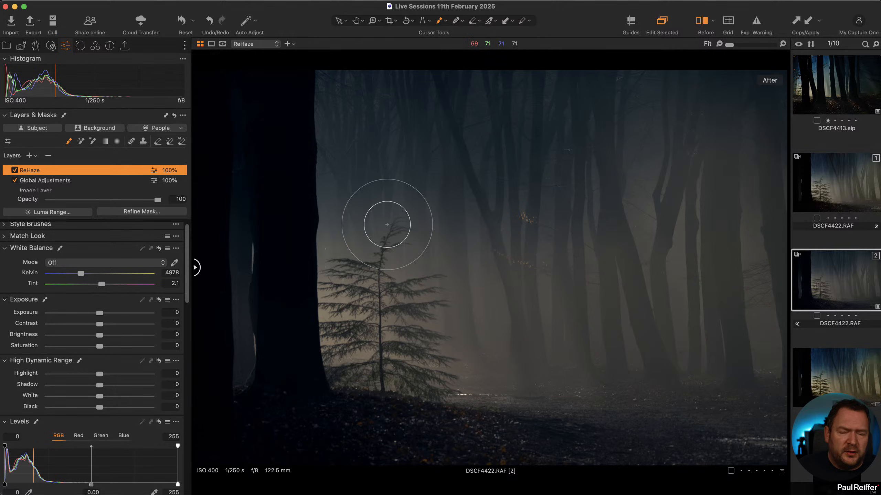
pyautogui.press('m')
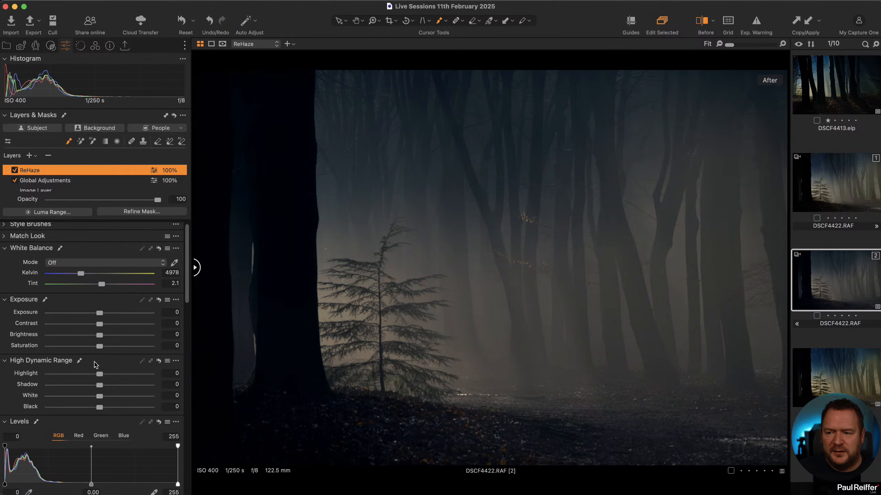
# Step: On the Global Adjustments layer, fine-tune the exposure, set the Levels highlight input to 194 and lower the shadows in the RGB curve
pyautogui.click(56, 182)
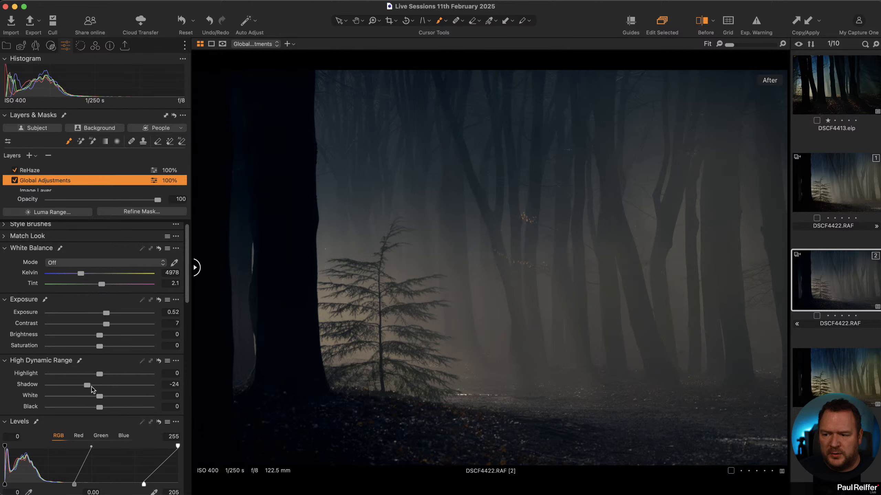
pyautogui.moveTo(106, 314); pyautogui.dragTo(106, 314)
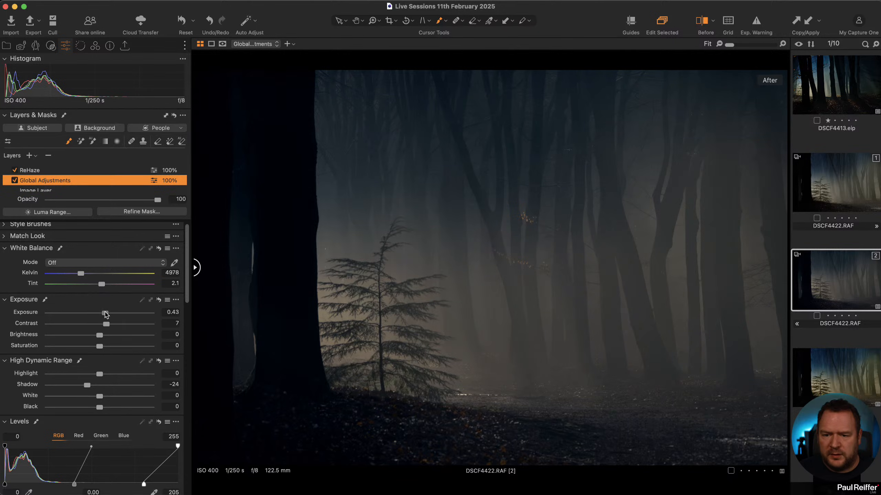
pyautogui.scroll(-5, 92, 386)
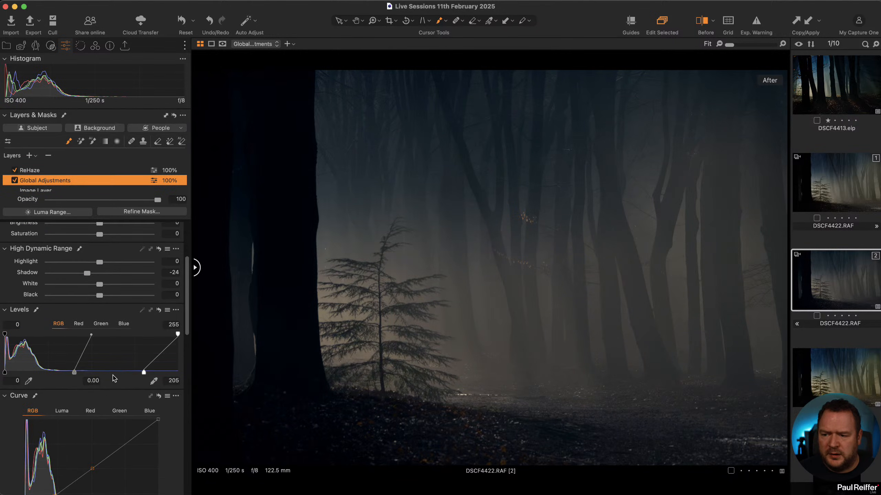
pyautogui.moveTo(143, 373); pyautogui.dragTo(132, 373)
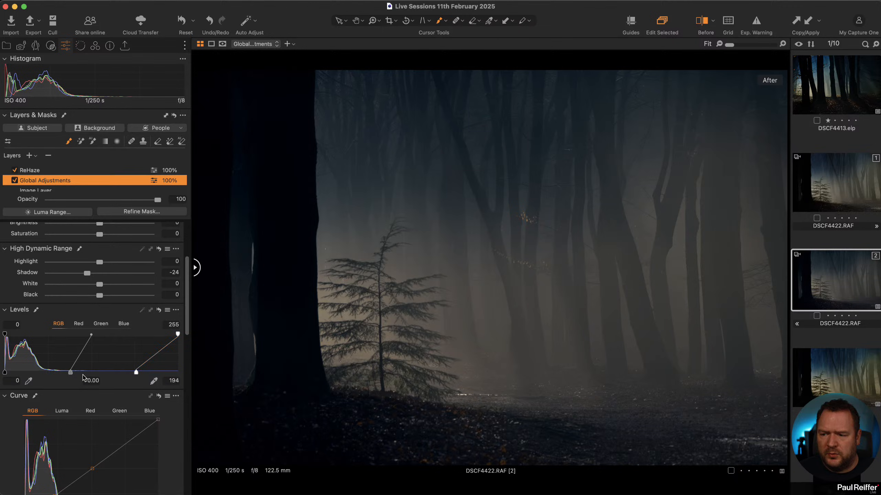
pyautogui.scroll(-4, 53, 469)
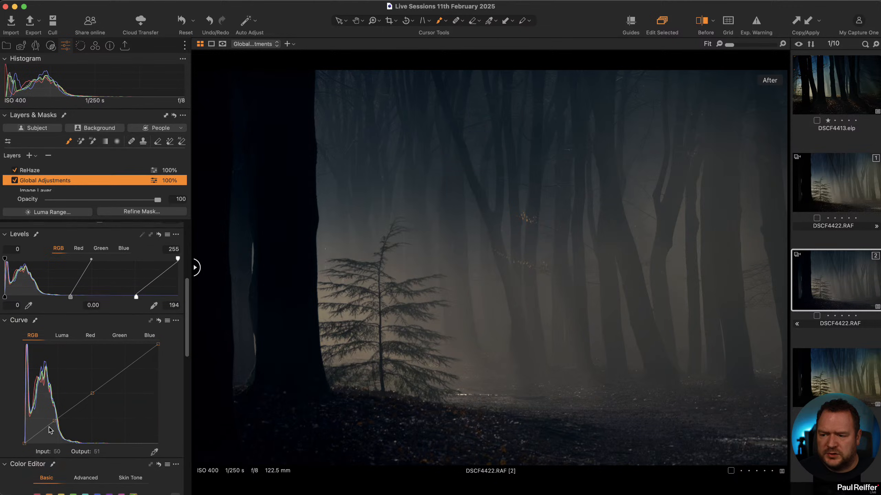
pyautogui.moveTo(54, 418); pyautogui.dragTo(52, 421)
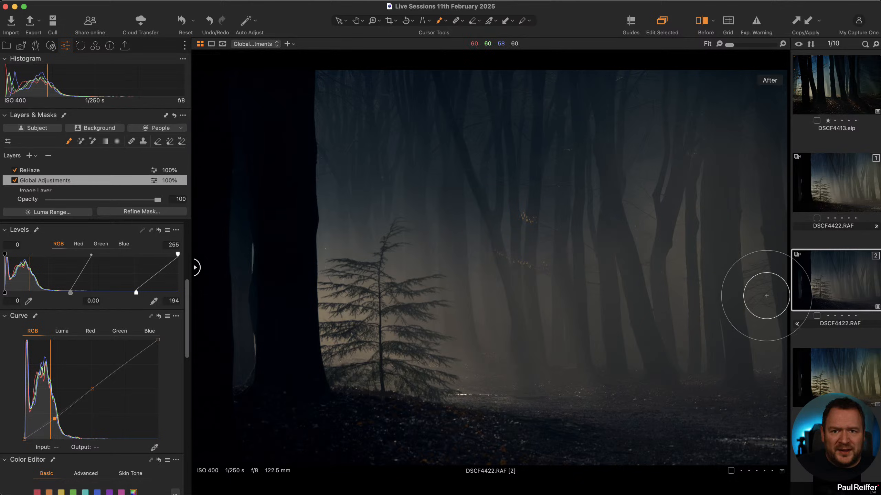
# Step: Compare variant 2 of DSCF4422.RAF with the original variant 1 and the earlier edit DSCF4422.eip
pyautogui.click(830, 361)
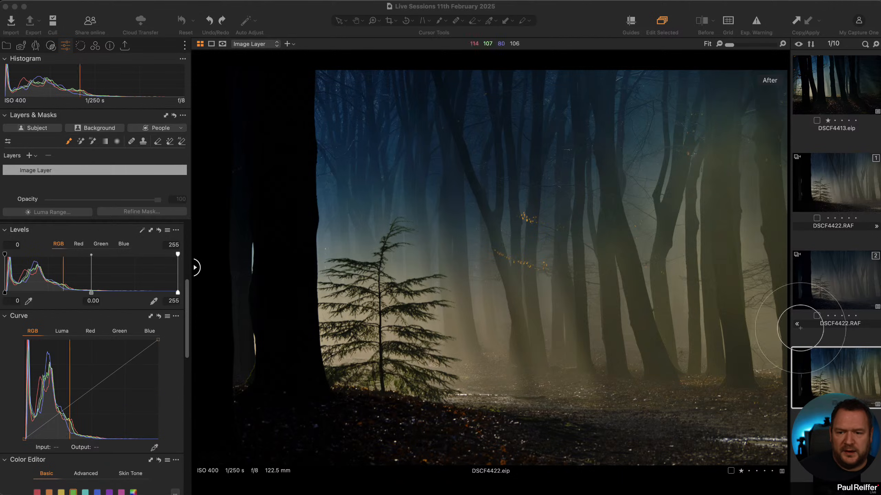
pyautogui.click(838, 304)
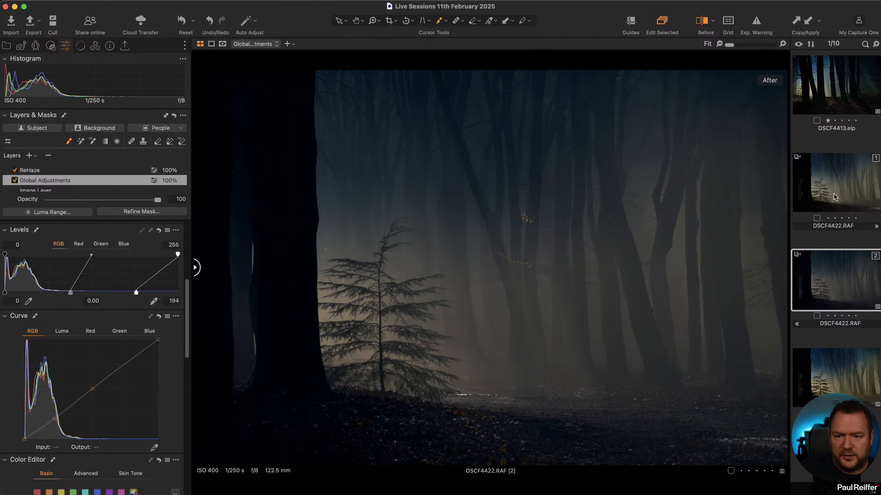
pyautogui.click(834, 184)
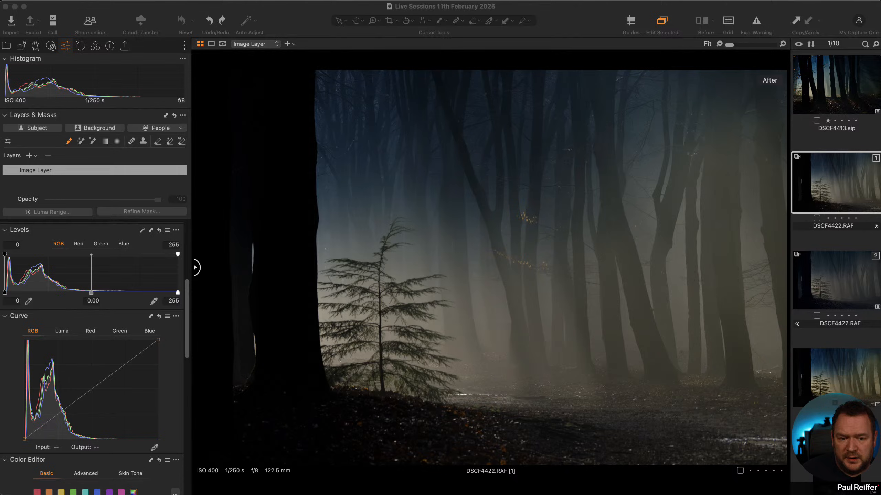
pyautogui.click(849, 291)
pyautogui.click(848, 292)
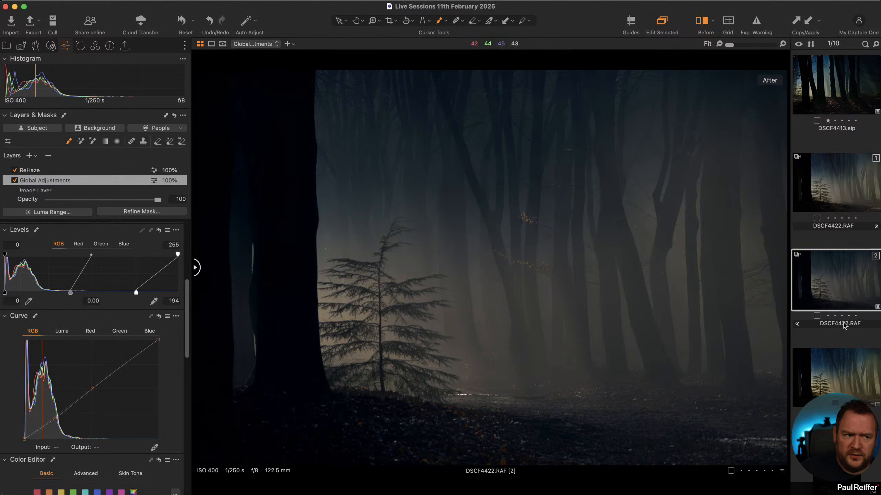
pyautogui.click(841, 376)
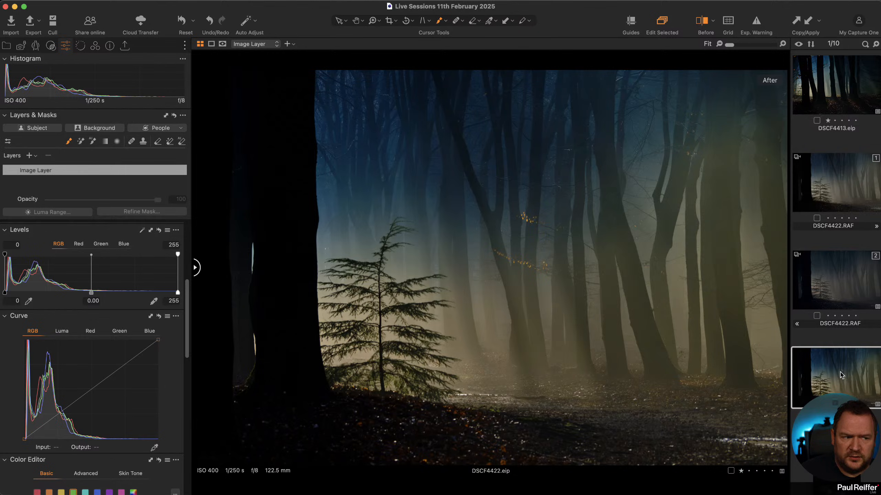
# Step: Compare variants 1, 2 and 3 of DSCF4413.RAF with the earlier edit DSCF4413.eip
pyautogui.scroll(5, 831, 290)
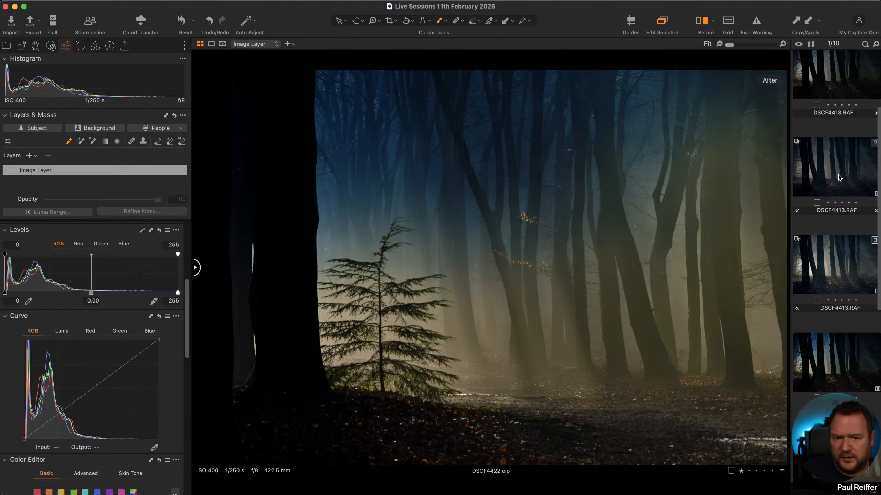
pyautogui.click(854, 82)
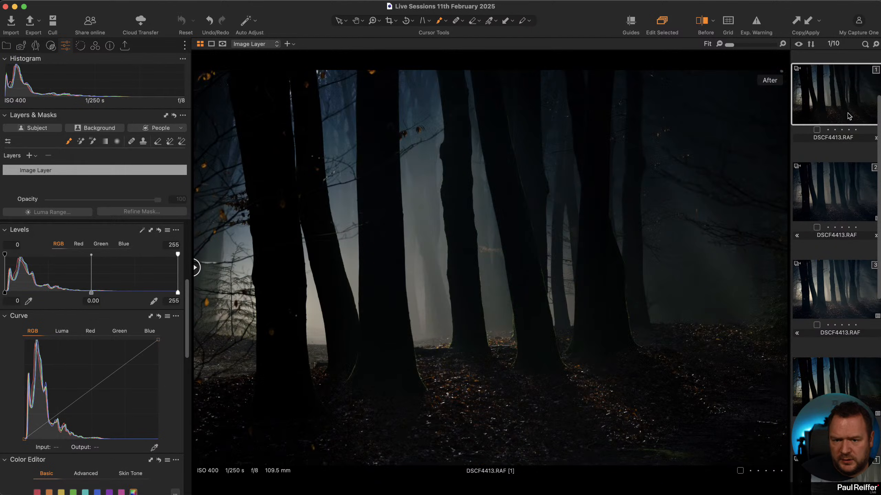
pyautogui.click(836, 205)
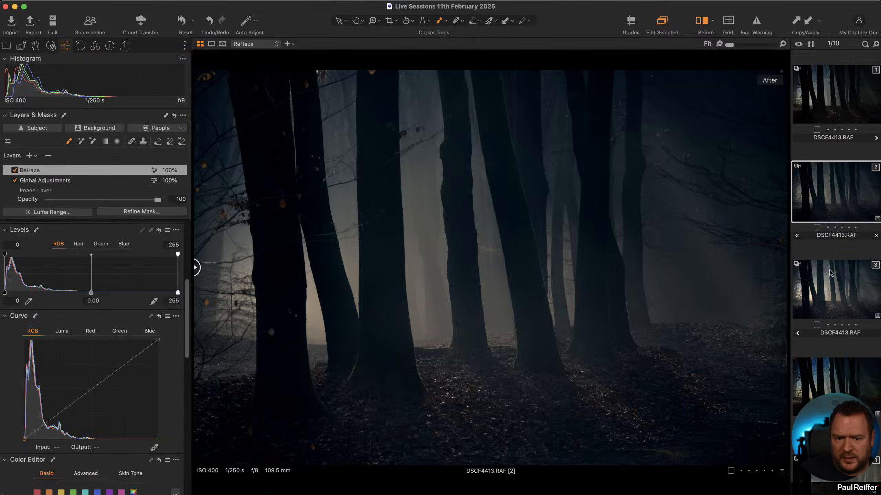
pyautogui.click(844, 292)
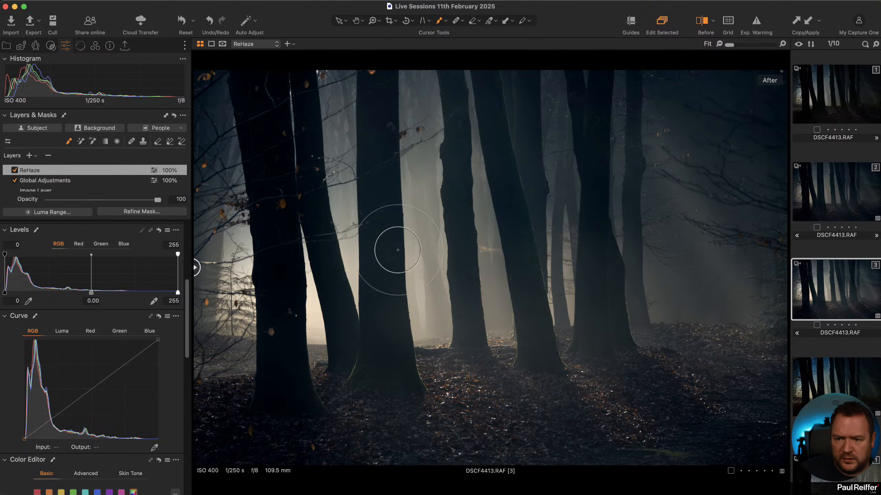
pyautogui.click(837, 388)
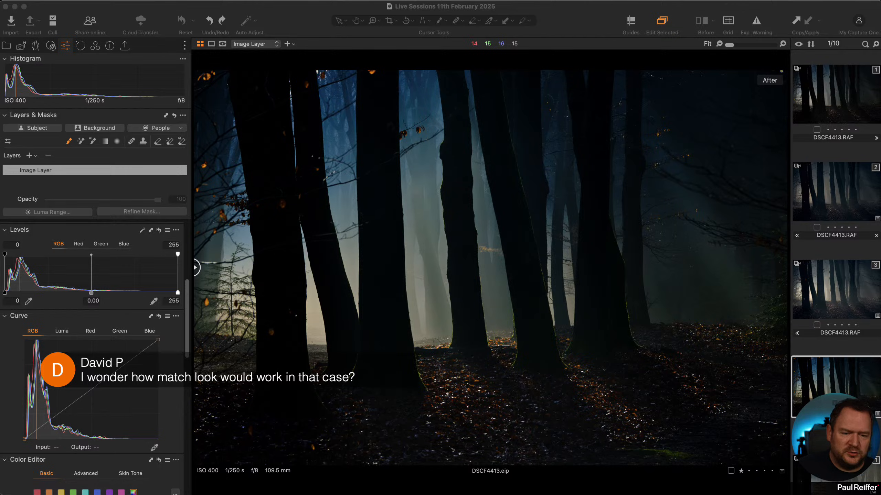
# Step: Load variant 2 of DSCF4413.RAF as the reference image in the Match Look tool
pyautogui.scroll(-10, 848, 327)
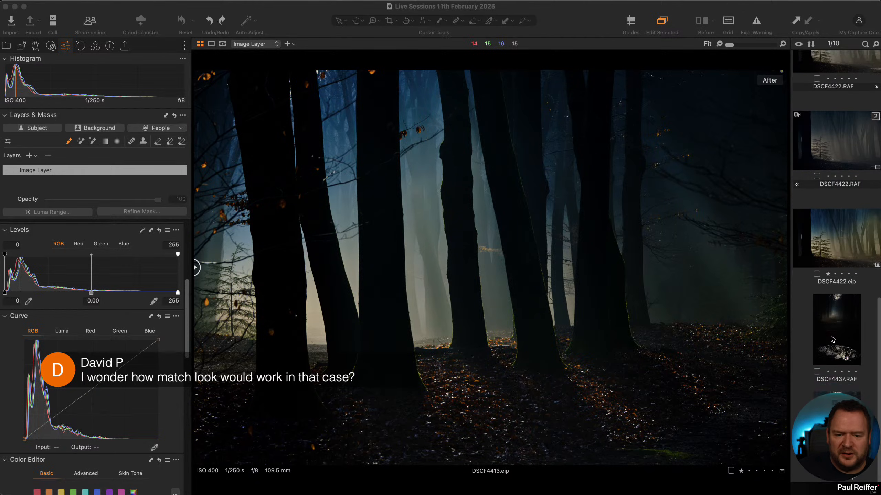
pyautogui.scroll(5, 836, 362)
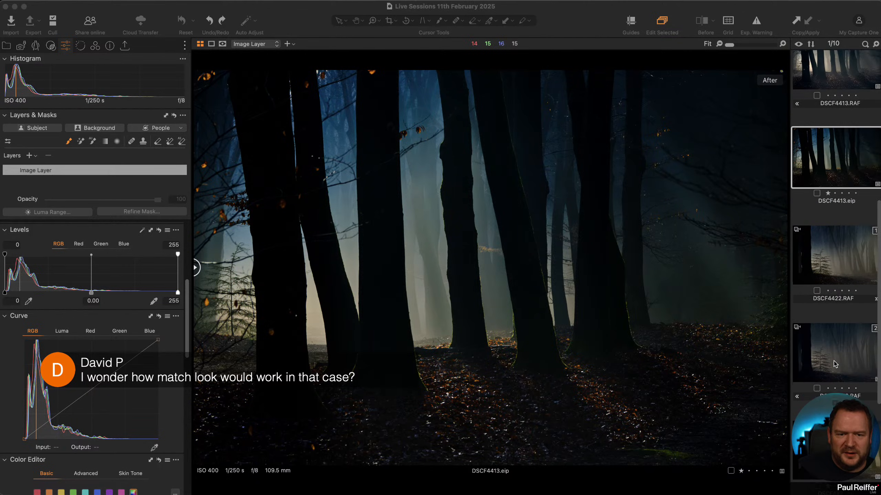
pyautogui.click(827, 284)
pyautogui.scroll(3, 828, 278)
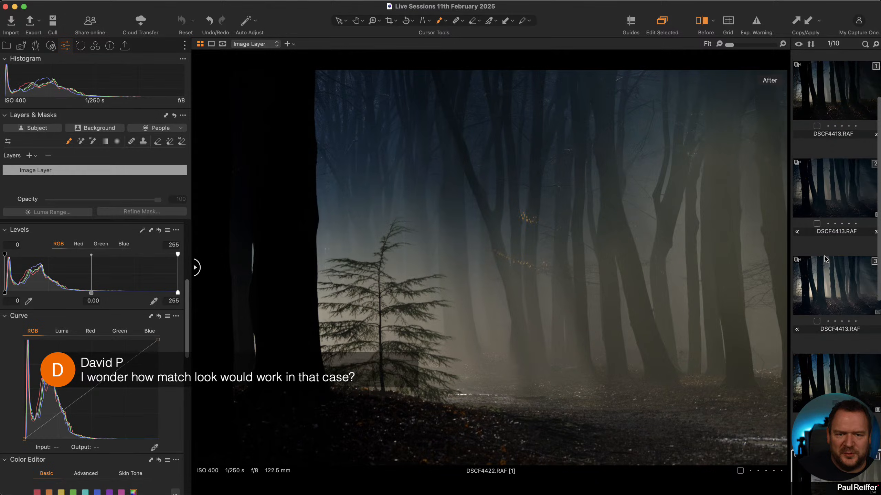
pyautogui.click(833, 249)
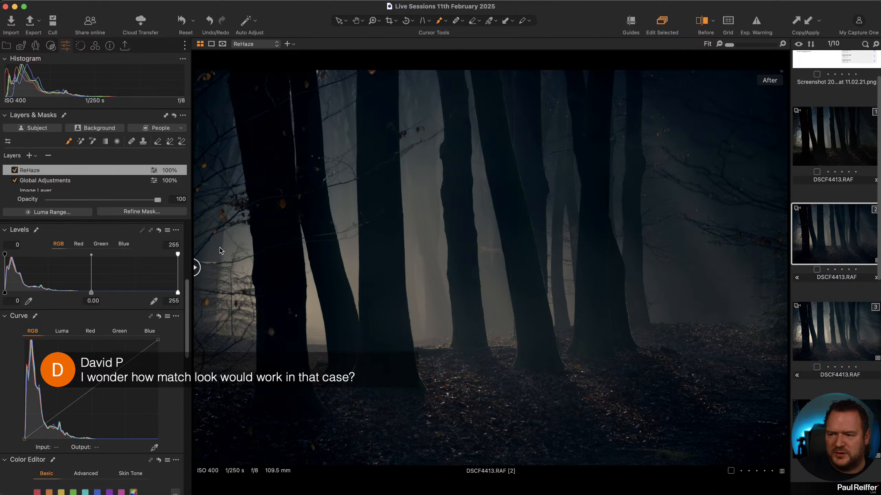
pyautogui.scroll(8, 12, 239)
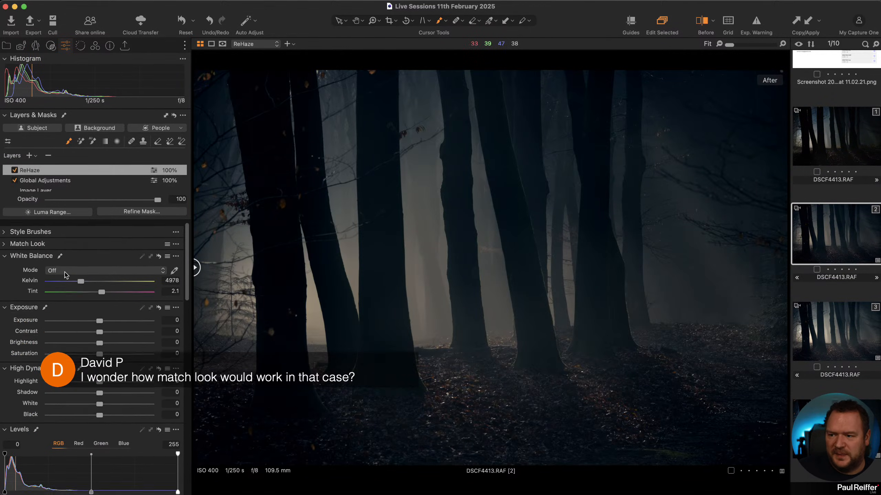
pyautogui.click(12, 239)
pyautogui.moveTo(832, 236); pyautogui.dragTo(106, 286)
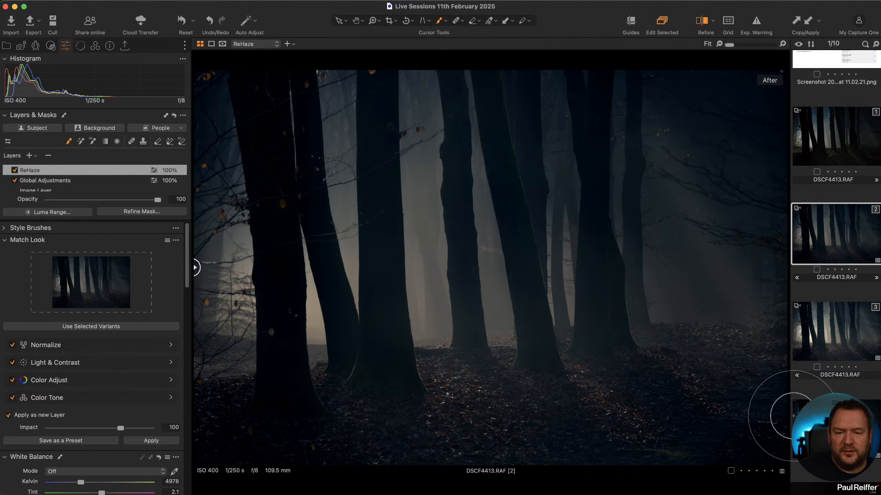
# Step: Create a new unedited variant of DSCF4422.RAF and reveal its After view across the whole image
pyautogui.scroll(-3, 851, 392)
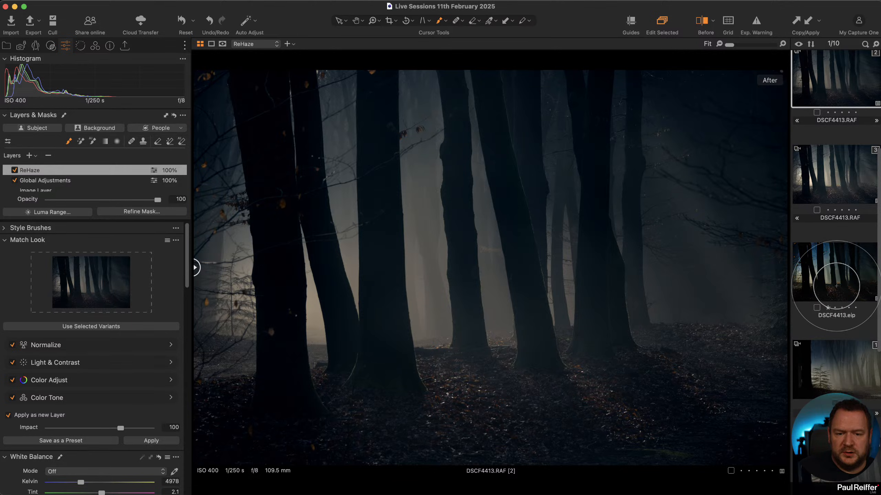
pyautogui.click(832, 367)
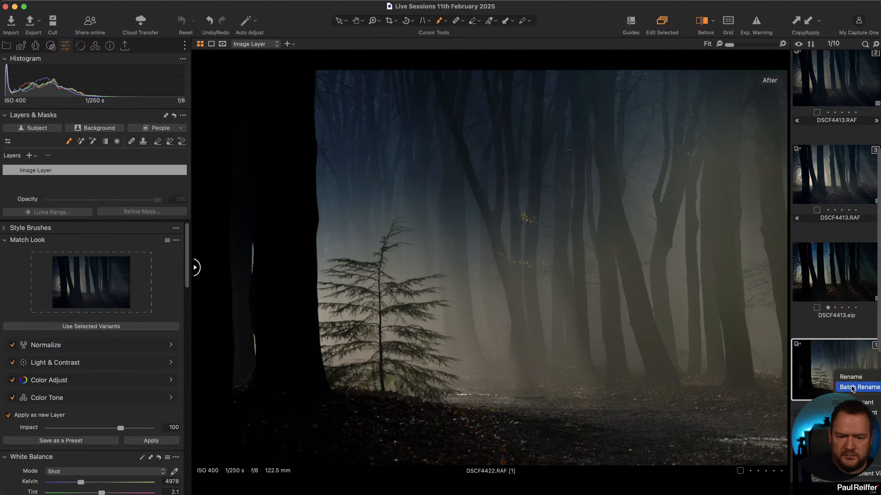
pyautogui.press('F7')
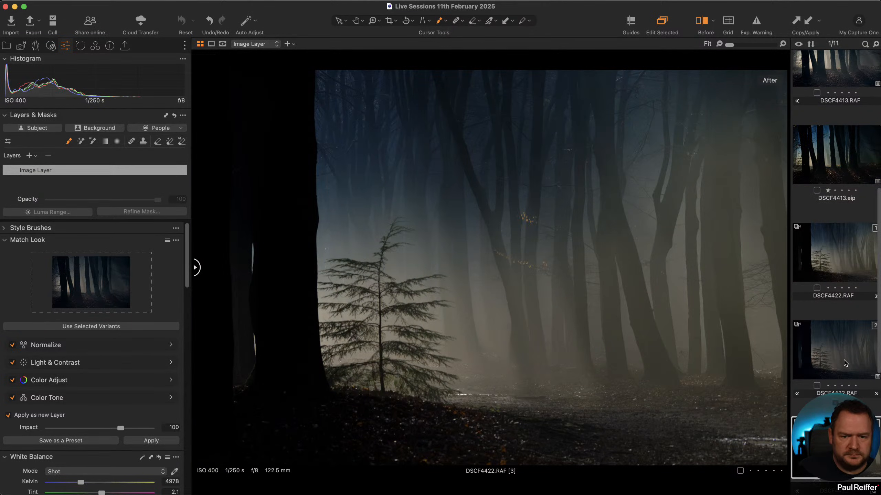
pyautogui.scroll(-4, 849, 368)
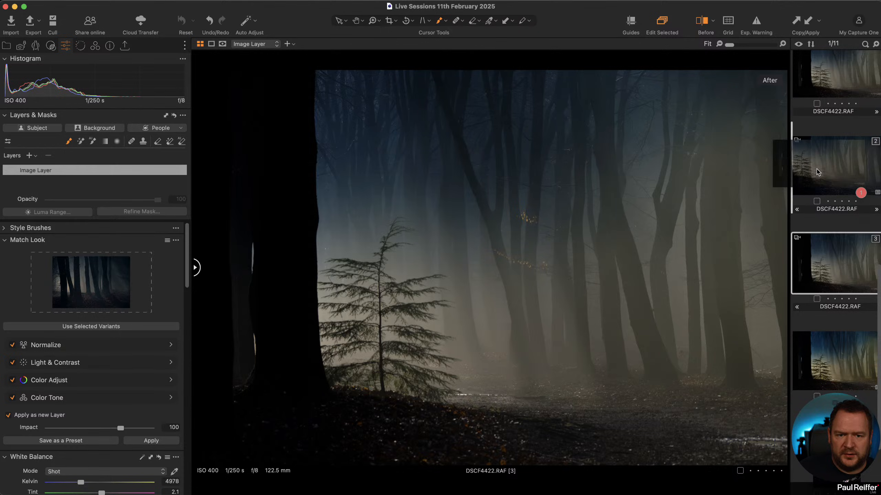
pyautogui.click(832, 166)
pyautogui.press('y')
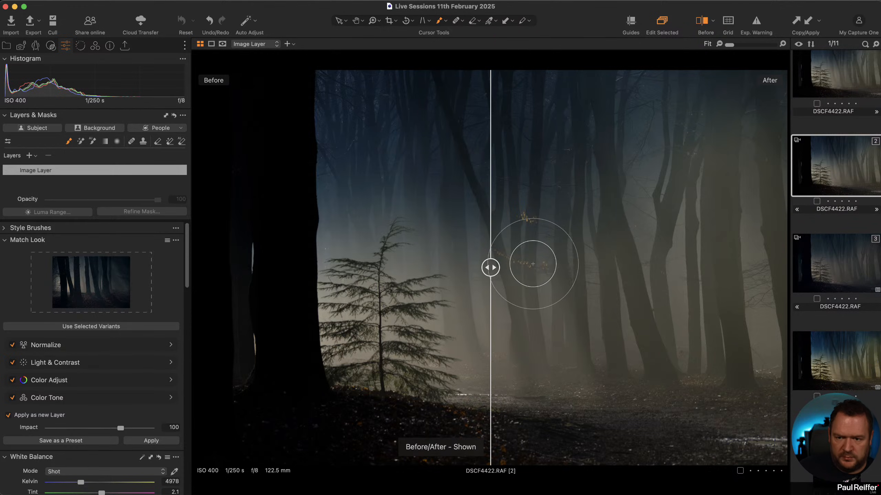
pyautogui.moveTo(490, 265); pyautogui.dragTo(194, 267)
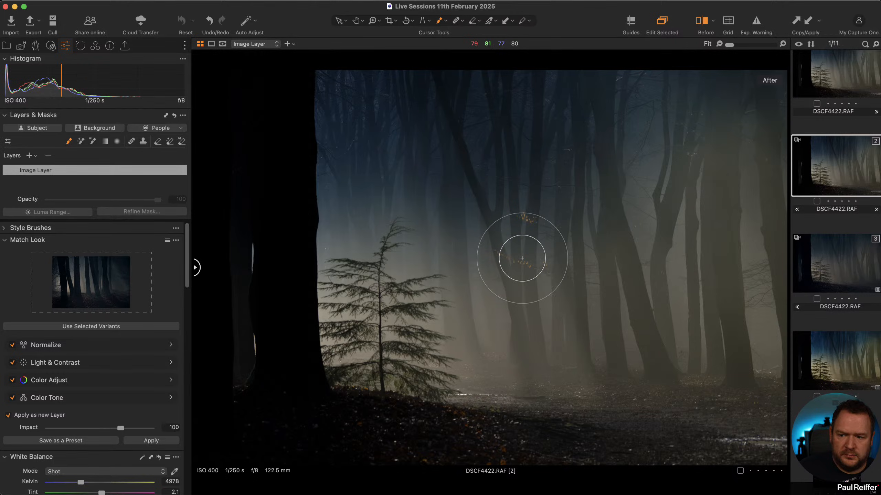
# Step: Try Match Look on the new DSCF4422.RAF variant with all components, undo it, and reapply it with Color Adjust excluded
pyautogui.click(160, 444)
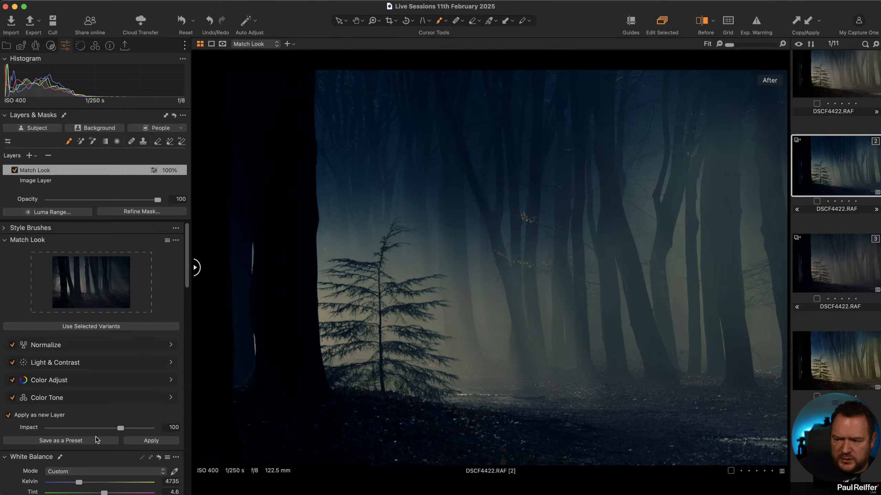
pyautogui.press('super+z')
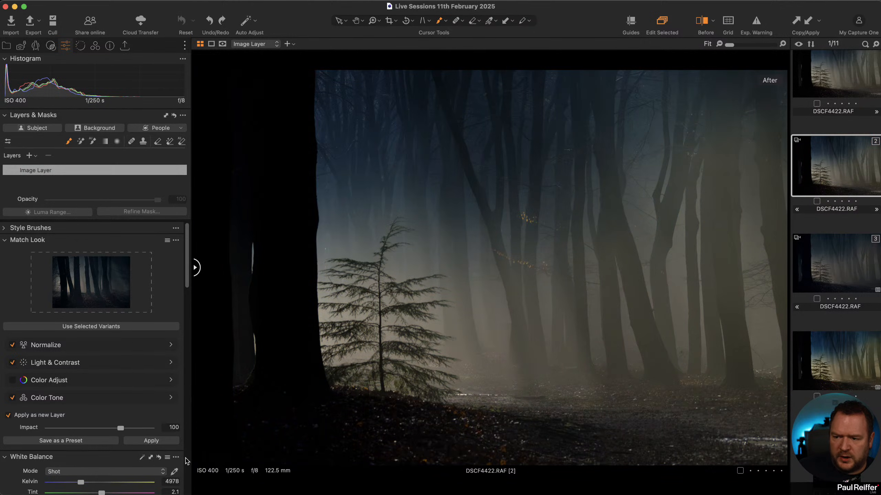
pyautogui.click(168, 444)
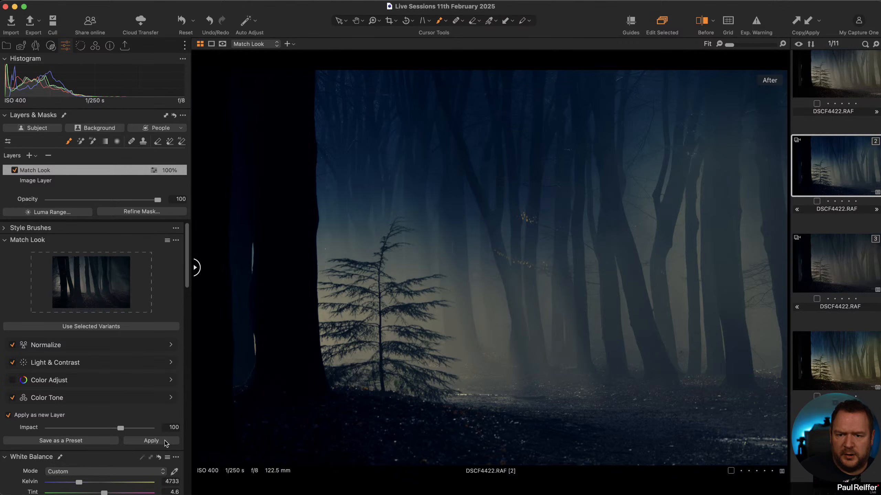
pyautogui.scroll(-2, 98, 446)
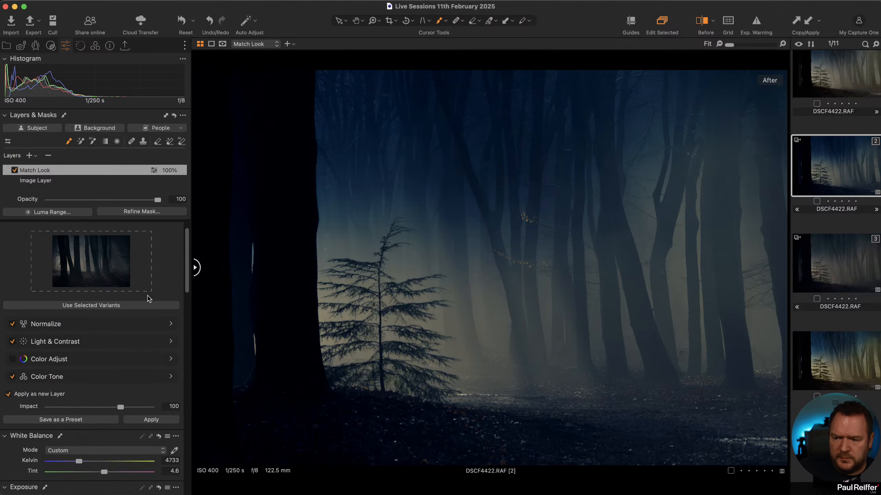
pyautogui.scroll(-3, 847, 225)
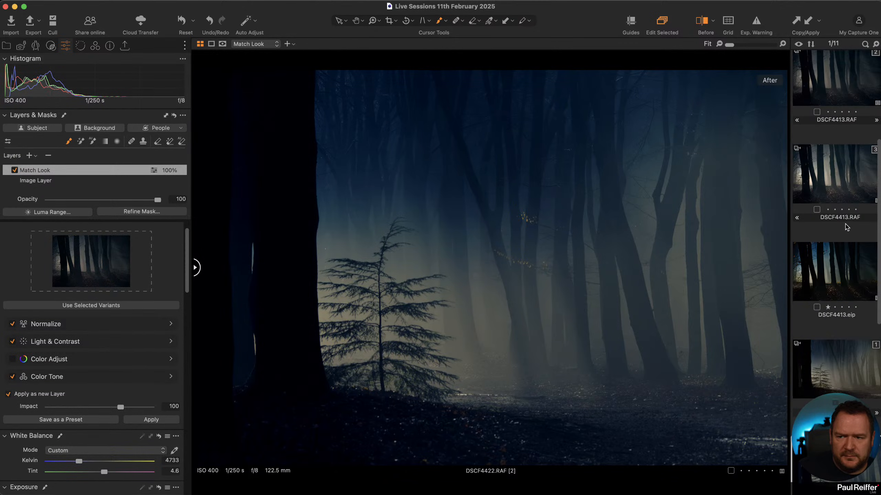
pyautogui.scroll(-4, 836, 243)
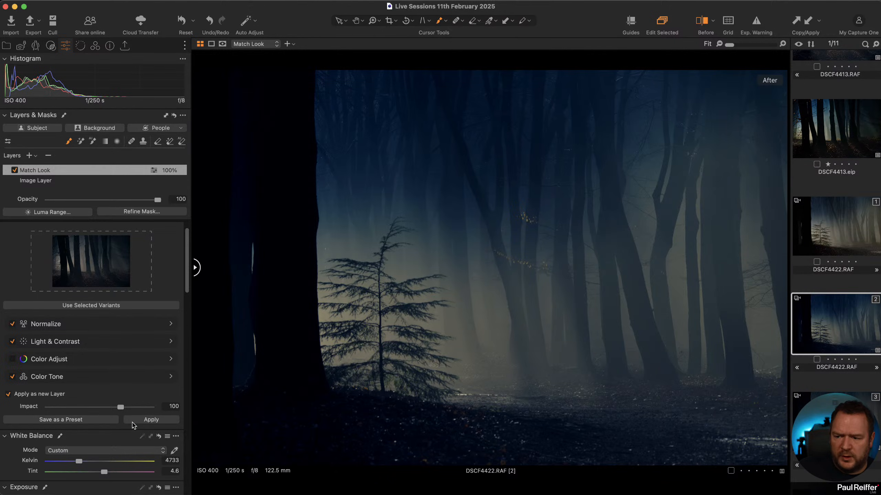
# Step: Undo the match, try it with Normalize also excluded, and reapply it with Normalize included but Color Adjust still excluded
pyautogui.press('super+z')
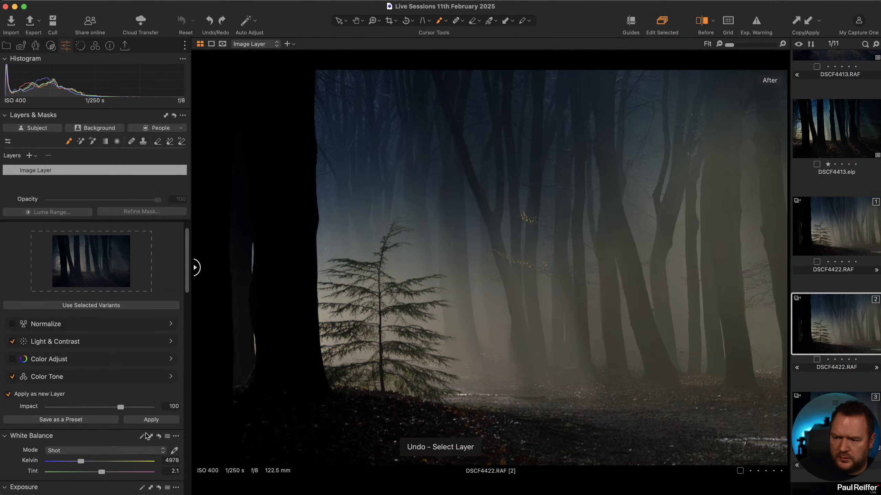
pyautogui.click(155, 420)
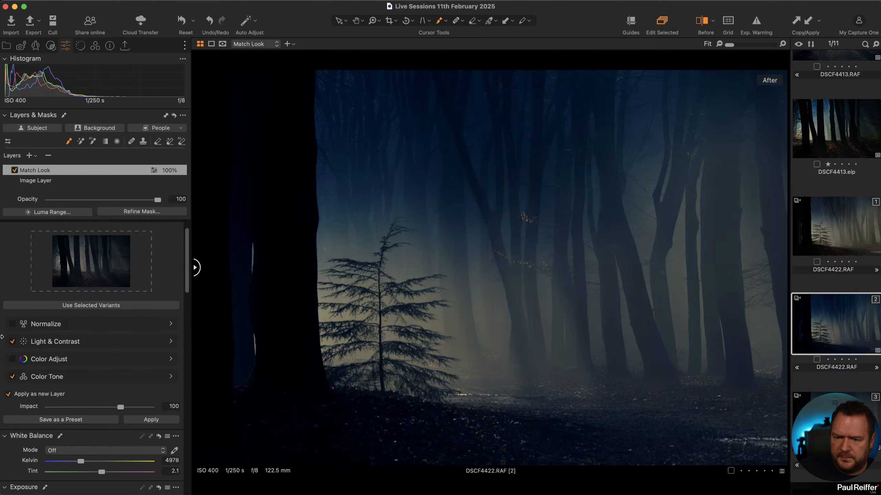
pyautogui.click(13, 324)
pyautogui.press('super+z')
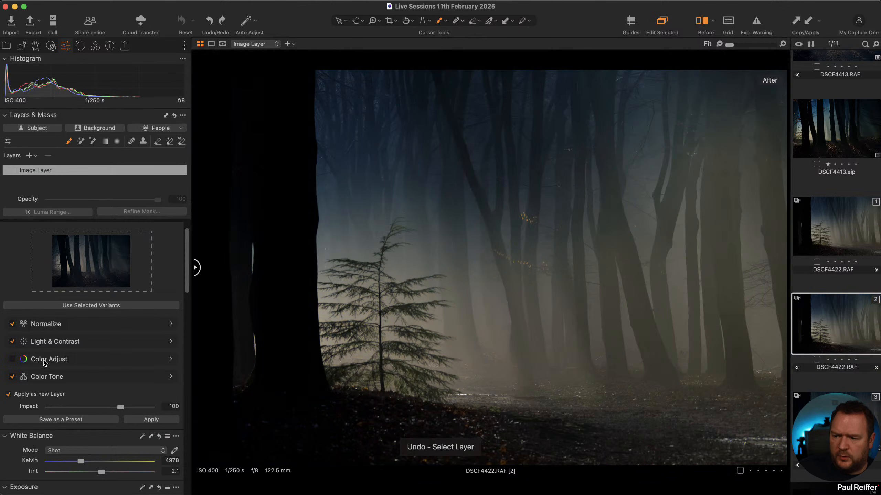
pyautogui.click(153, 419)
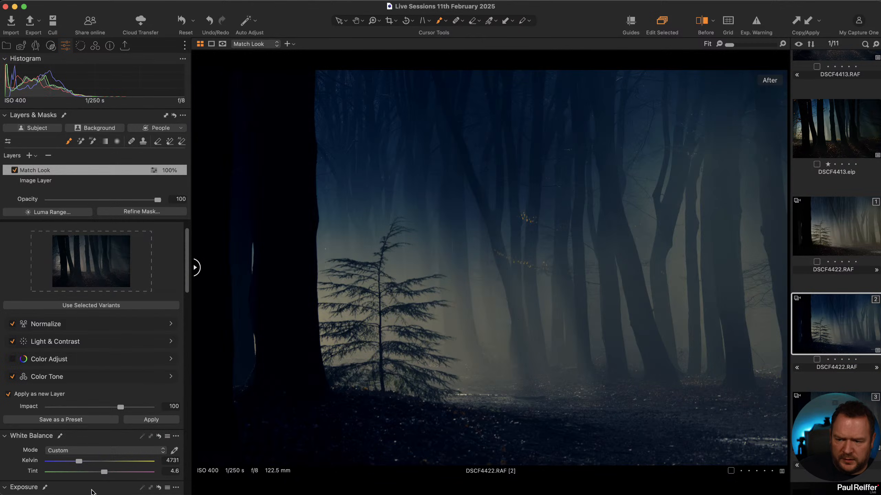
# Step: Reduce the Match Look layer's saturation to -58 and toggle the layer's mask display
pyautogui.scroll(-5, 77, 460)
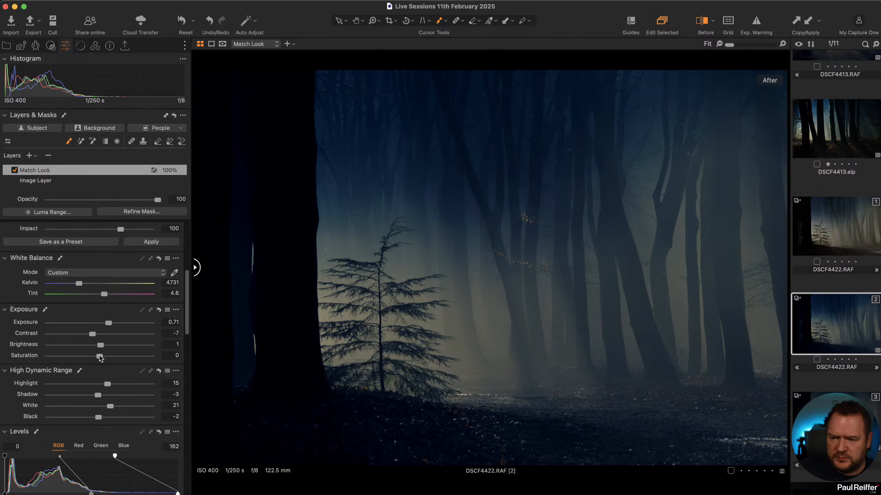
pyautogui.moveTo(94, 356); pyautogui.dragTo(69, 360)
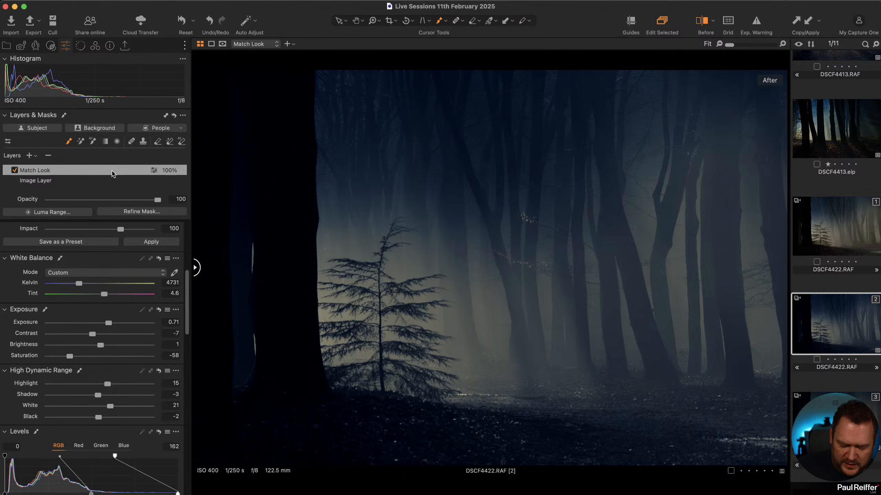
pyautogui.press('m')
pyautogui.press('m')
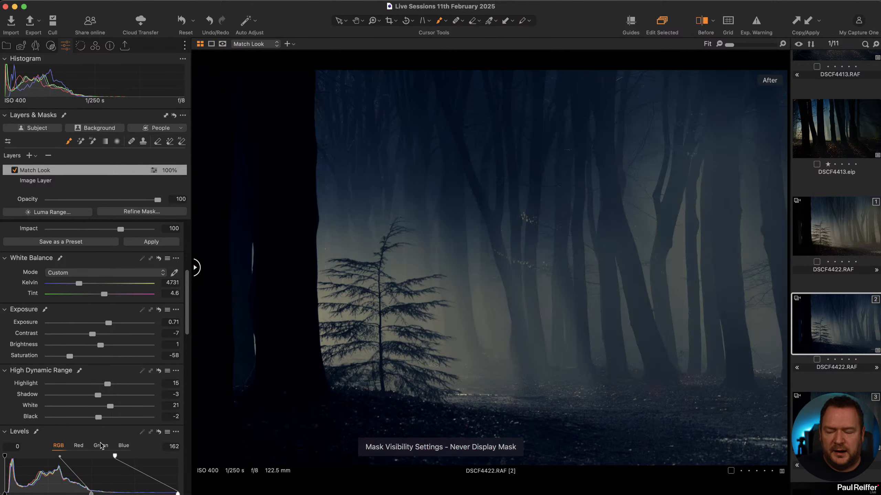
# Step: Compare the matched variant 2 of DSCF4422.RAF with the manually edited variant 3, and delete variant 2
pyautogui.scroll(-2, 101, 446)
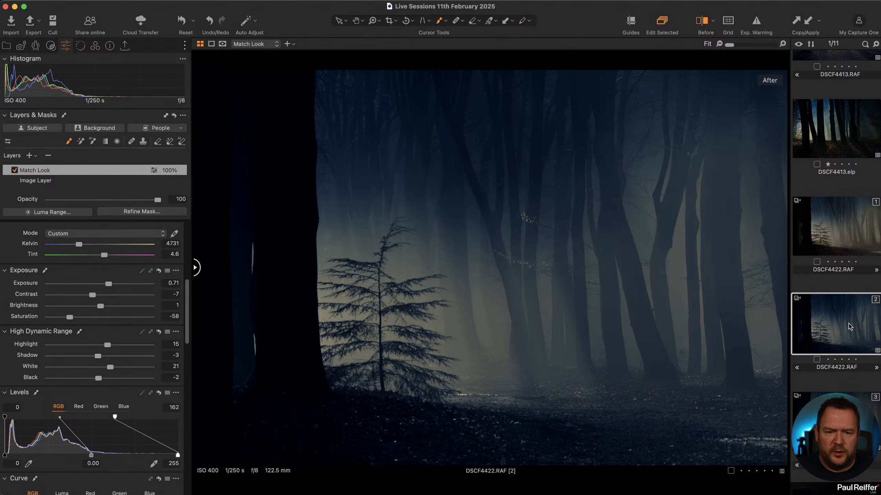
pyautogui.click(833, 413)
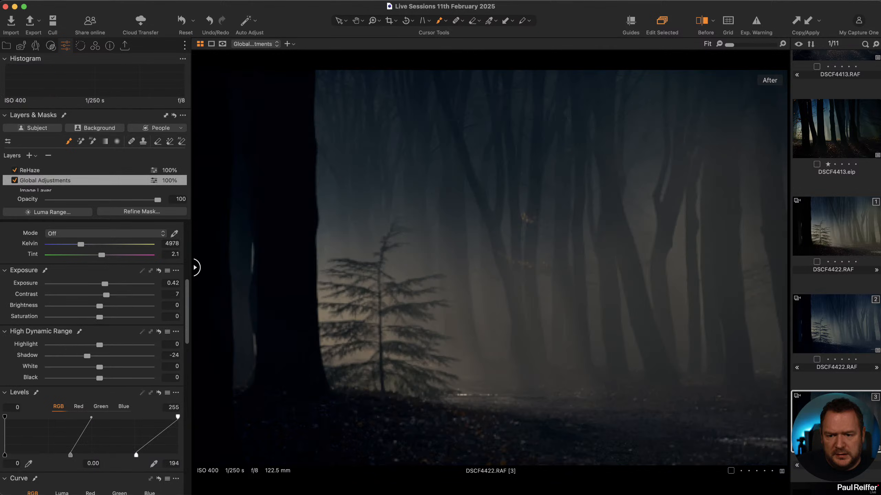
pyautogui.click(829, 322)
pyautogui.press('BackSpace')
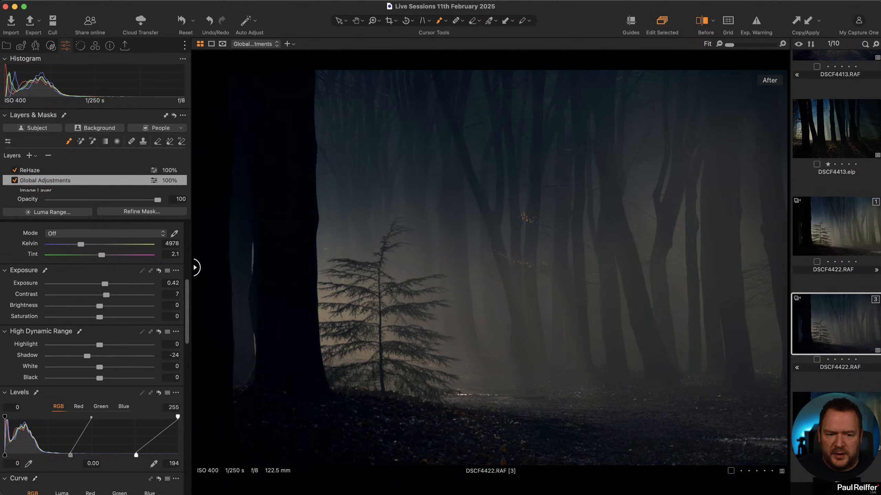
# Step: Compare the earlier edits DSCF4413.eip and DSCF4422.eip side by side in the viewer
pyautogui.scroll(5, 852, 324)
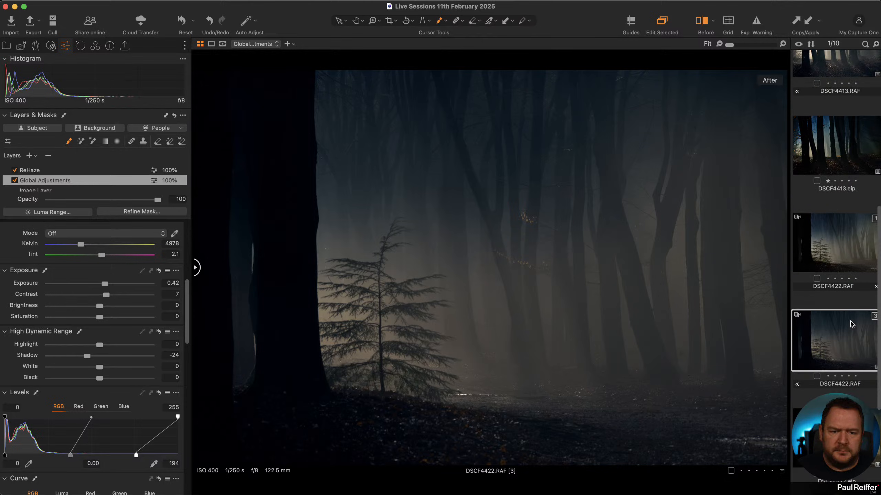
pyautogui.scroll(1, 852, 323)
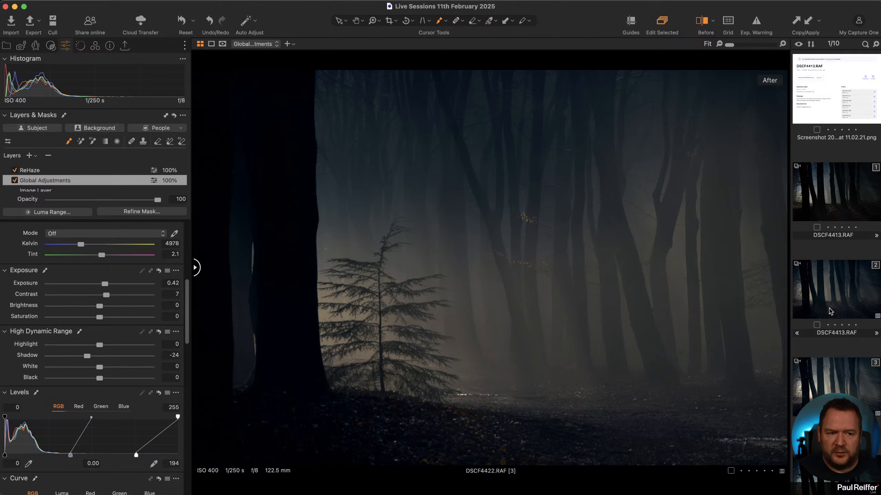
pyautogui.scroll(-5, 842, 297)
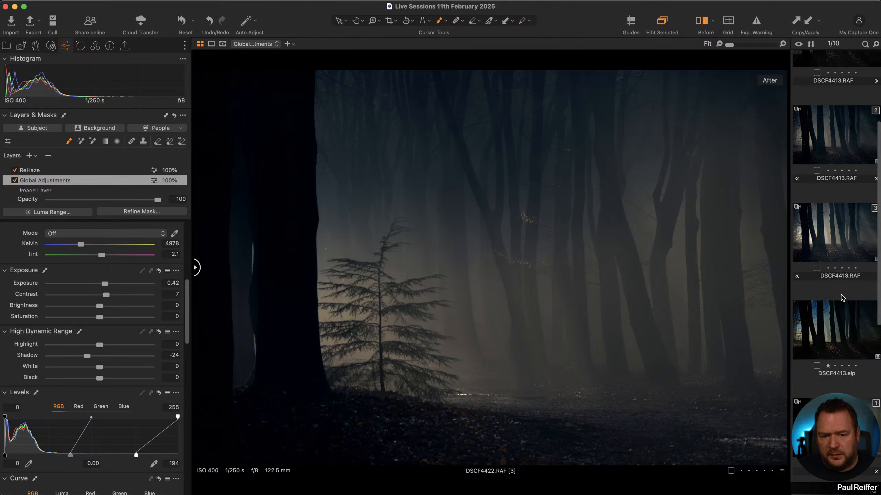
pyautogui.scroll(-4, 843, 390)
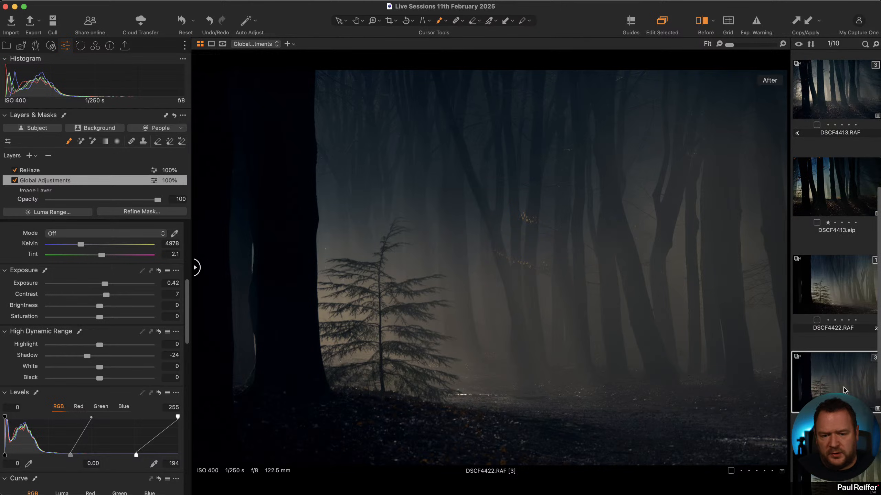
pyautogui.scroll(5, 848, 380)
pyautogui.keyDown('super'); pyautogui.click(837, 292); pyautogui.keyUp('super')
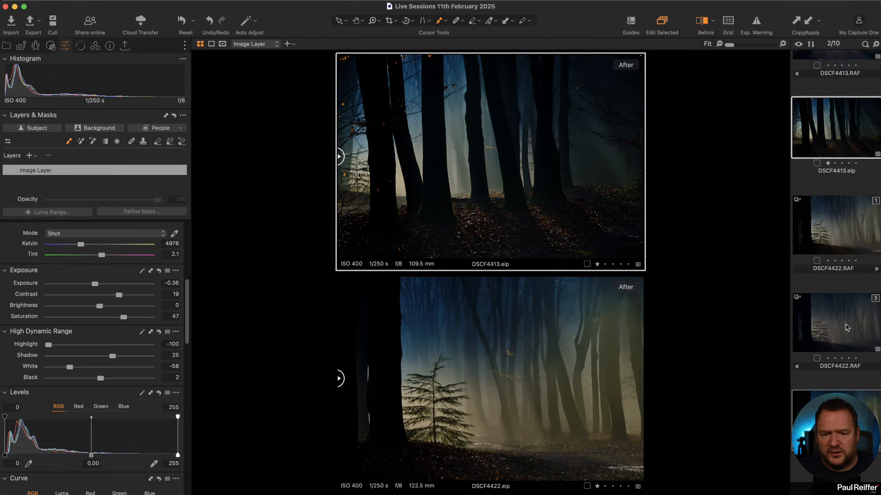
# Step: View variant 2 of DSCF4413.RAF beside variant 3 of DSCF4422.RAF and hide the Before/After split
pyautogui.click(875, 331)
pyautogui.keyDown('super'); pyautogui.click(841, 278); pyautogui.keyUp('super')
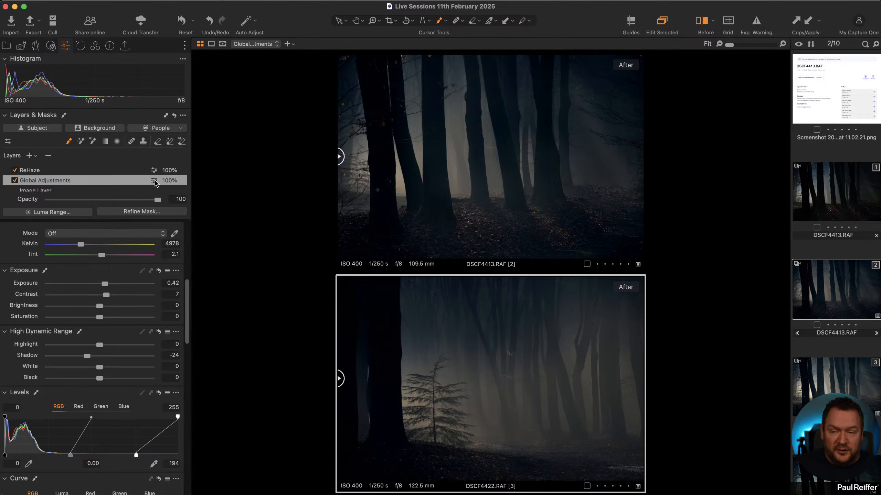
pyautogui.press('y')
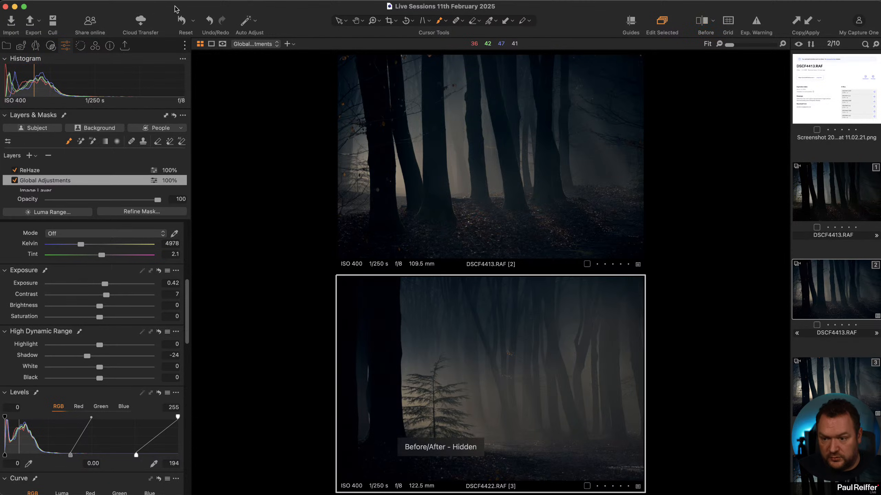
# Step: Switch to the first user collection in the catalog library and view variant 4 of the sailboat photo
pyautogui.click(7, 46)
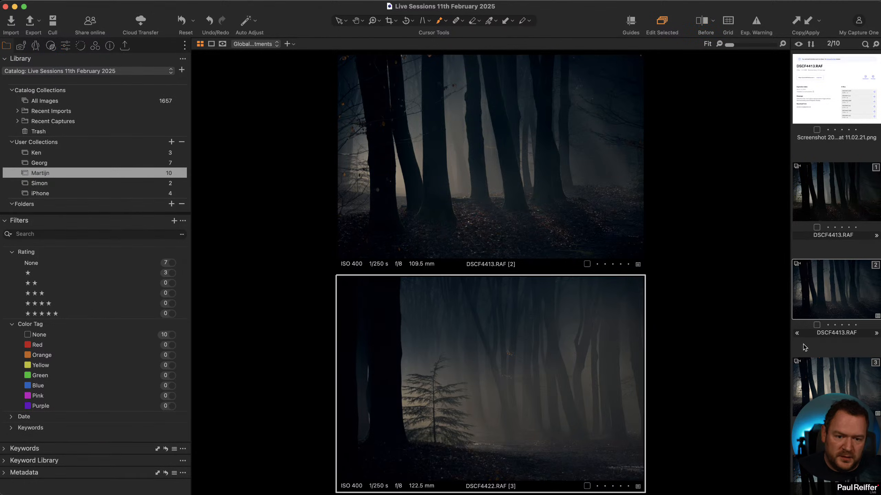
pyautogui.click(828, 282)
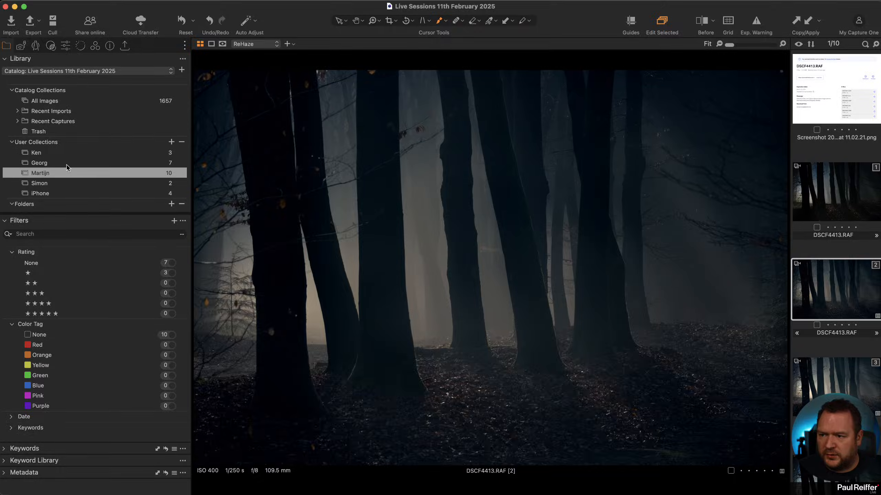
pyautogui.press('Up')
pyautogui.press('Up')
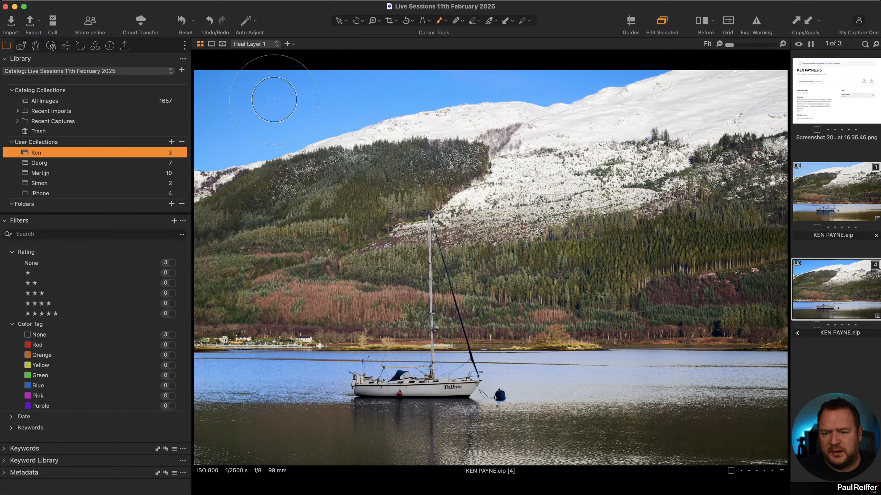
pyautogui.click(844, 200)
pyautogui.click(854, 272)
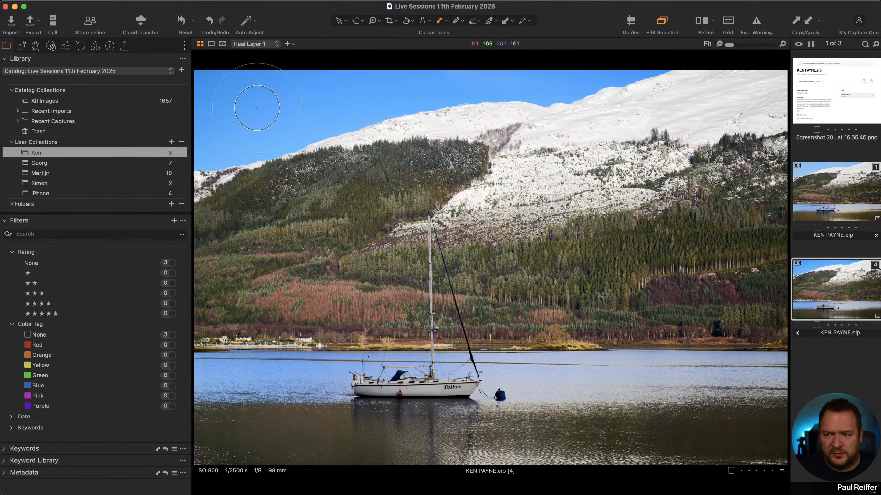